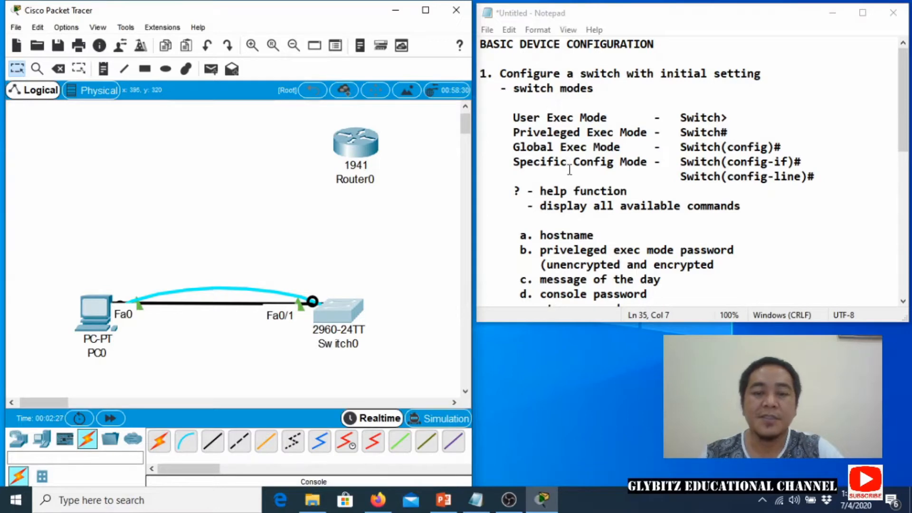
Review the notes, highlighting the Switch>, privileged #, Switch(config) and ? help markers.
scroll(569, 169, "down", 2)
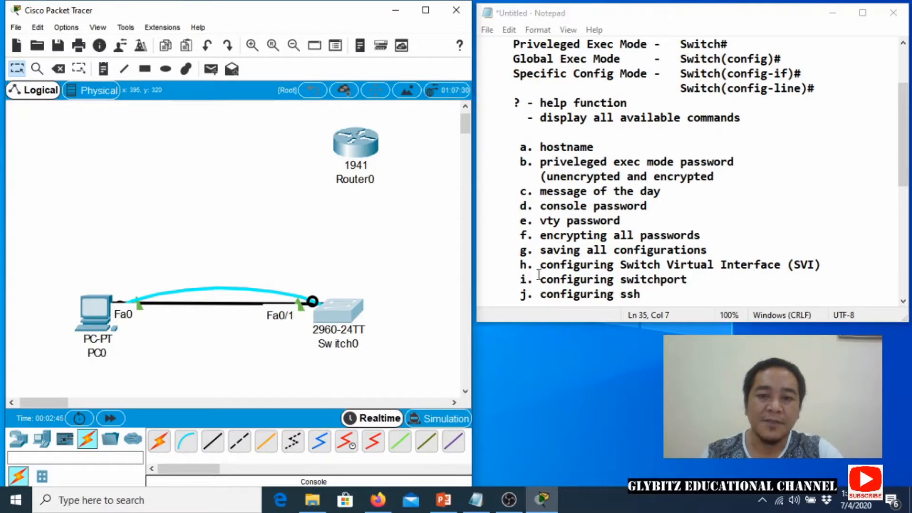
scroll(539, 282, "down", 1)
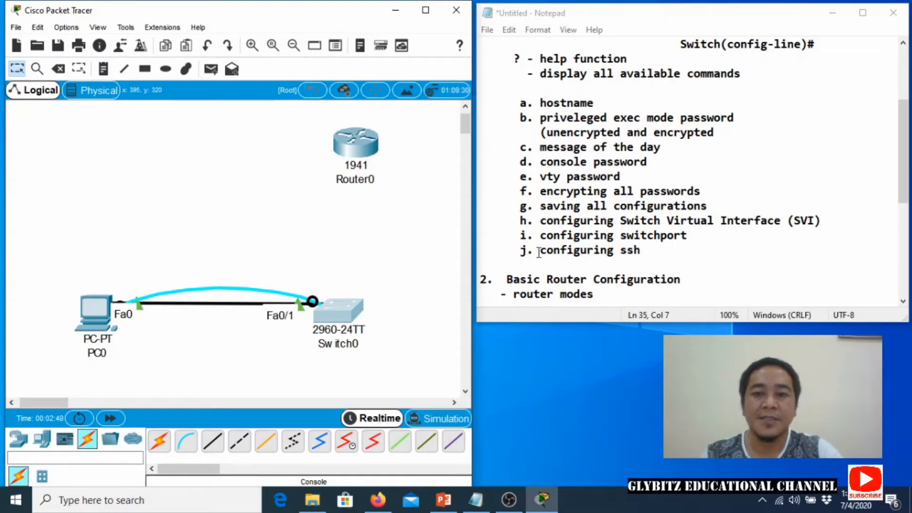
scroll(539, 252, "down", 5)
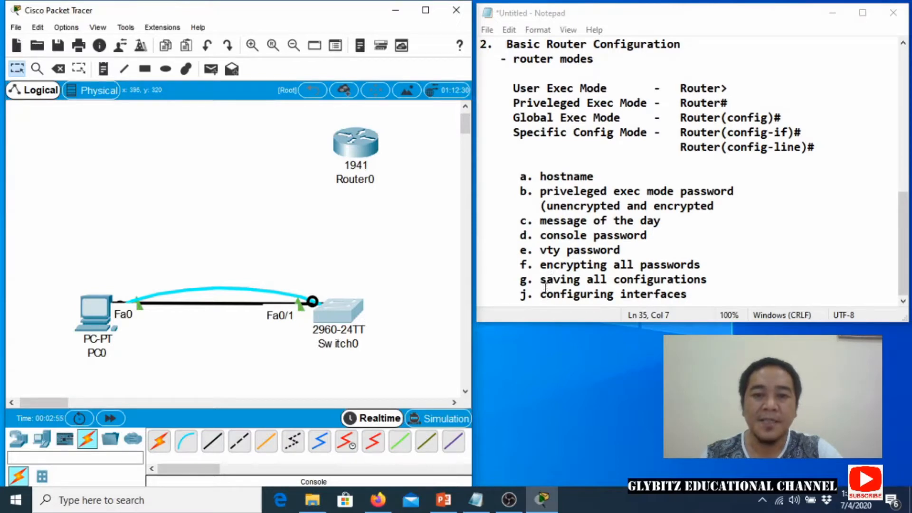
scroll(546, 275, "up", 9)
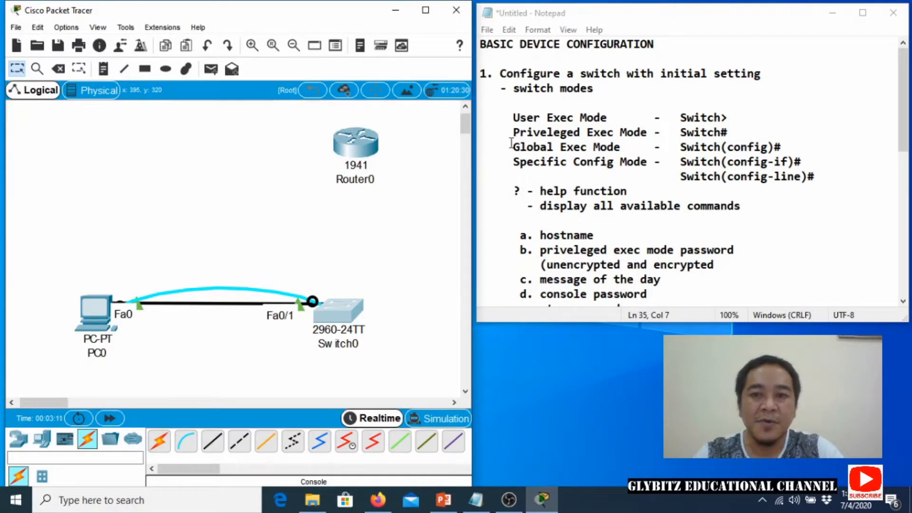
left_click(721, 118)
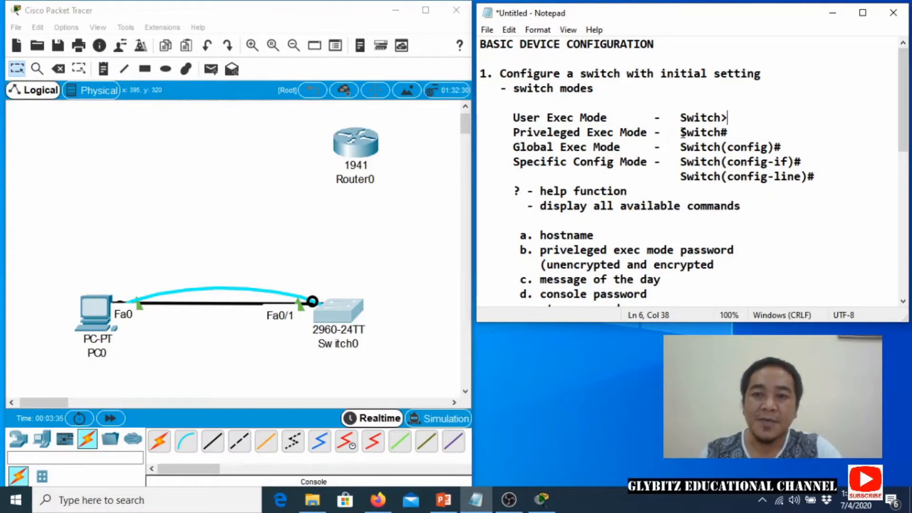
left_click_drag(720, 133, 723, 141)
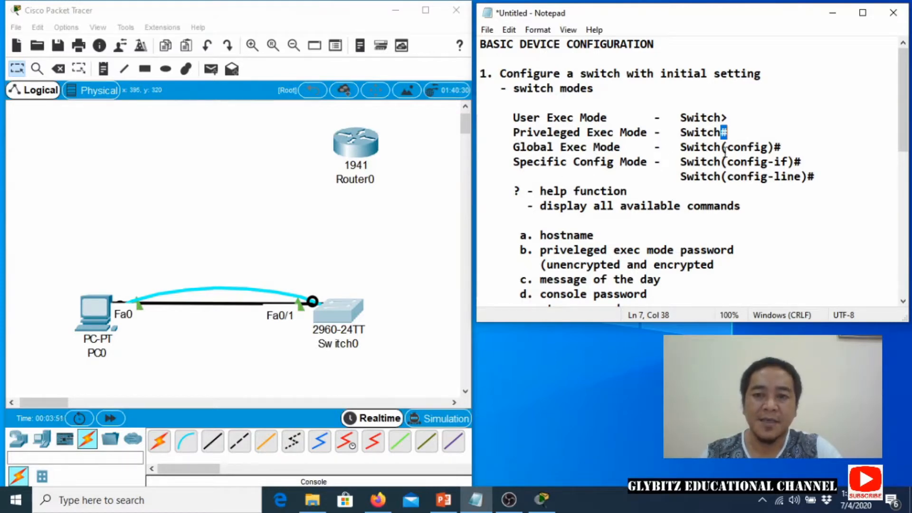
left_click_drag(772, 147, 783, 149)
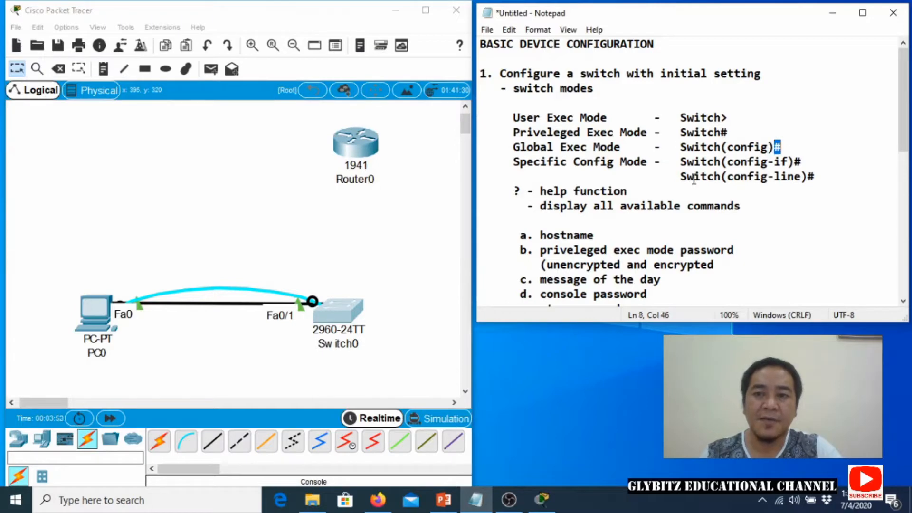
left_click(633, 147)
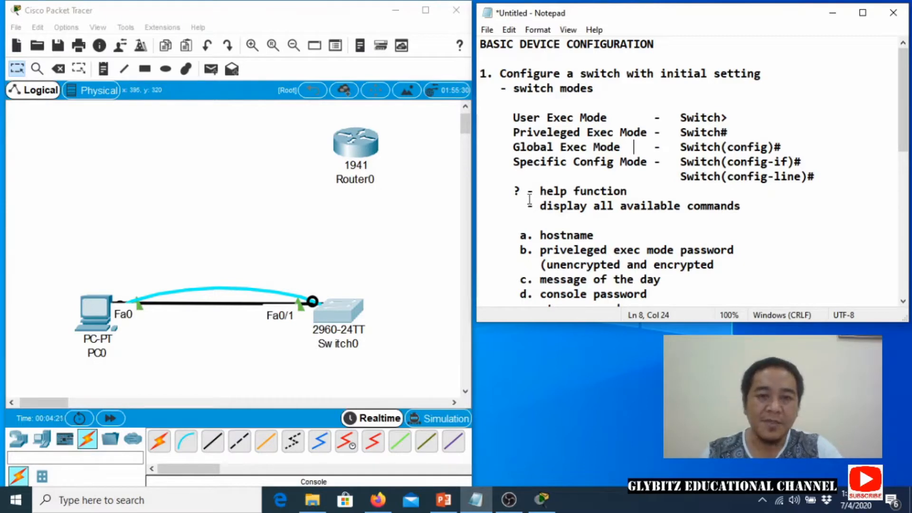
left_click_drag(511, 190, 522, 193)
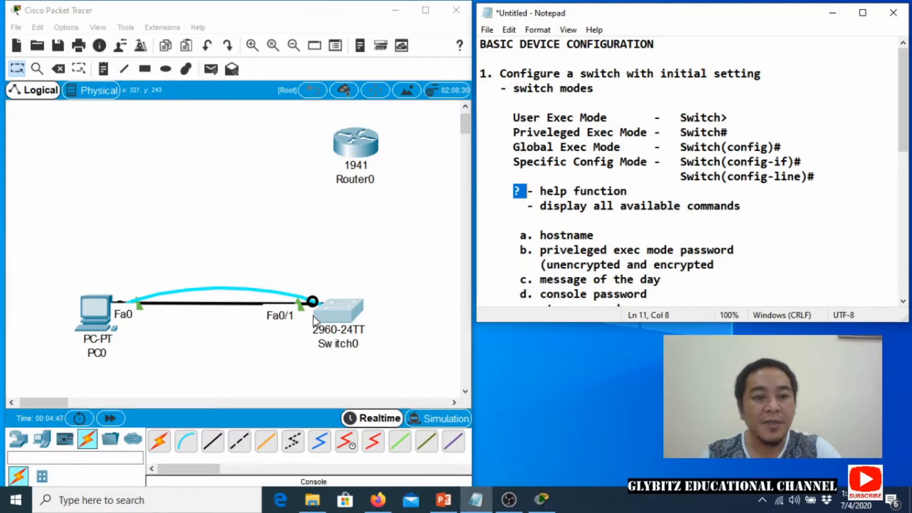
Open PC0's Desktop Terminal settings and reposition and enlarge the PC0 window beside the notes.
left_click(95, 311)
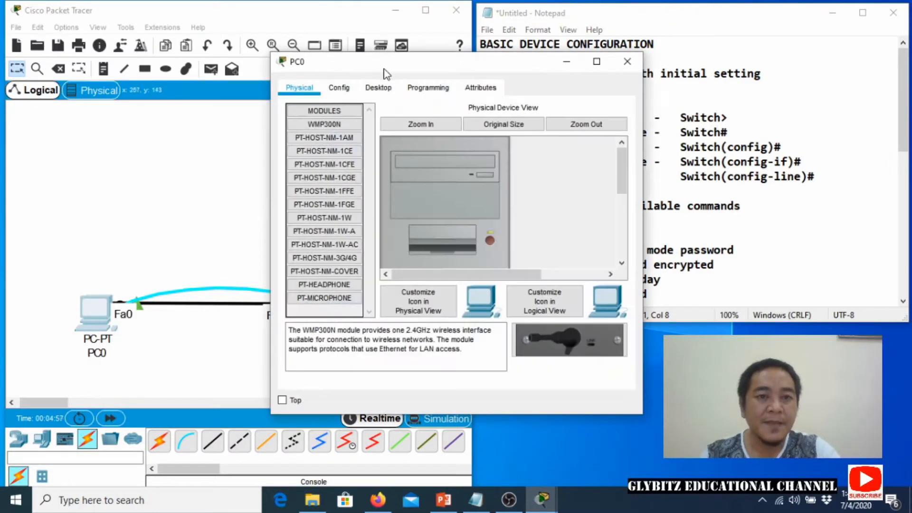
left_click_drag(388, 74, 220, 78)
left_click(205, 95)
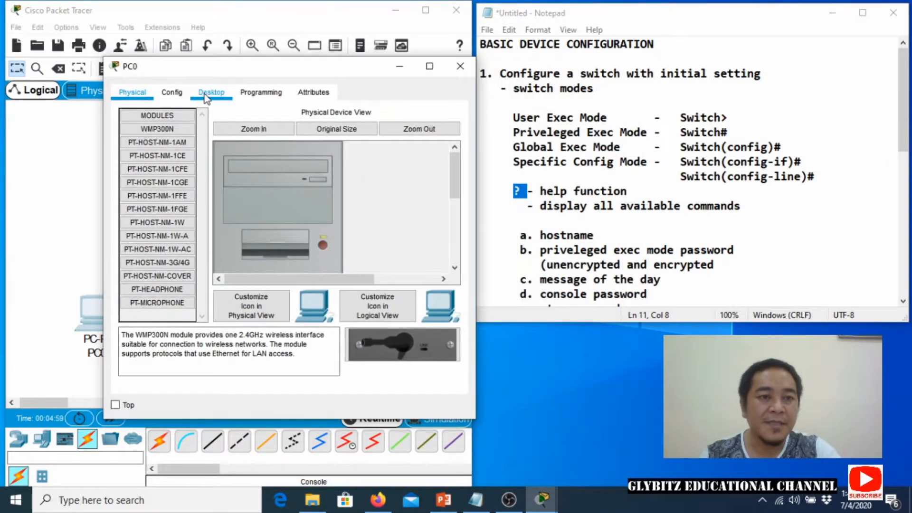
left_click_drag(334, 74, 261, 87)
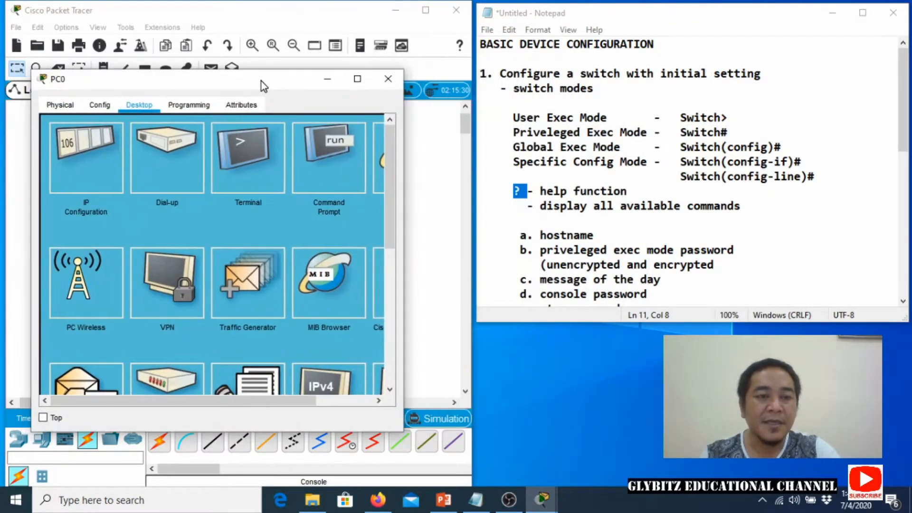
left_click(252, 166)
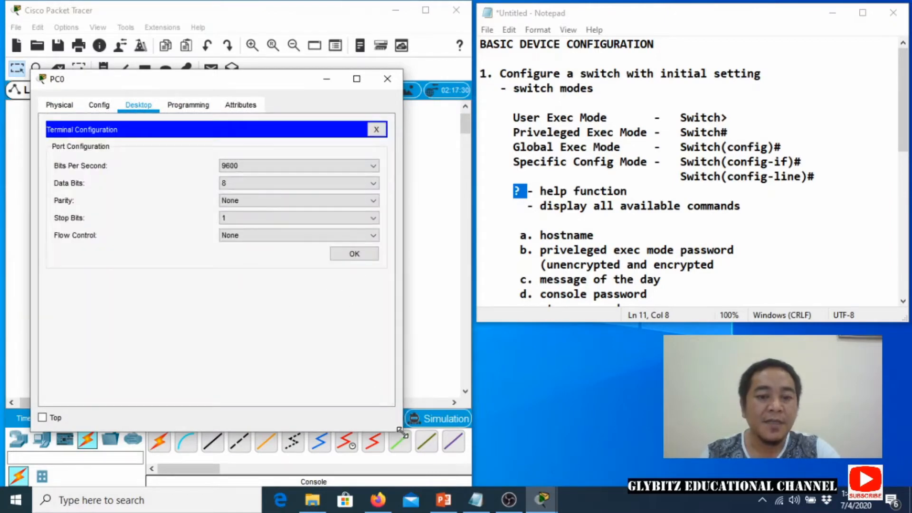
left_click_drag(402, 432, 460, 471)
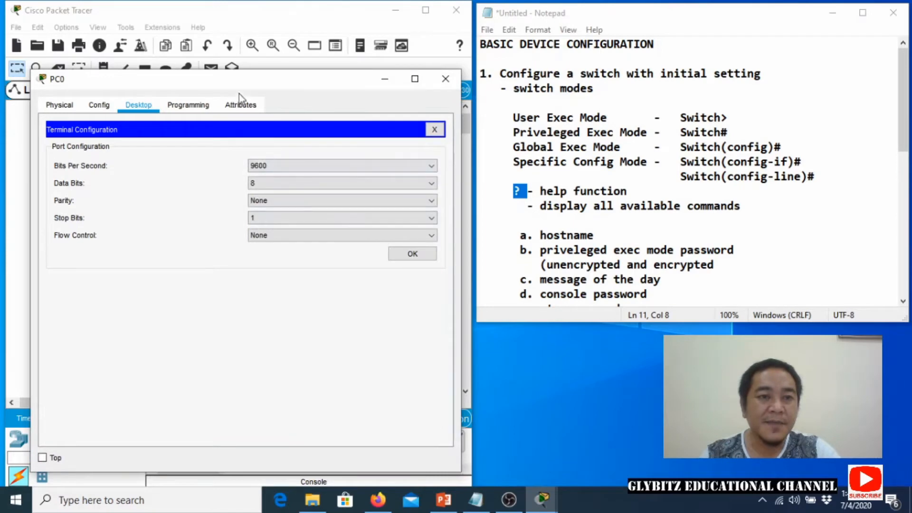
left_click_drag(238, 82, 231, 41)
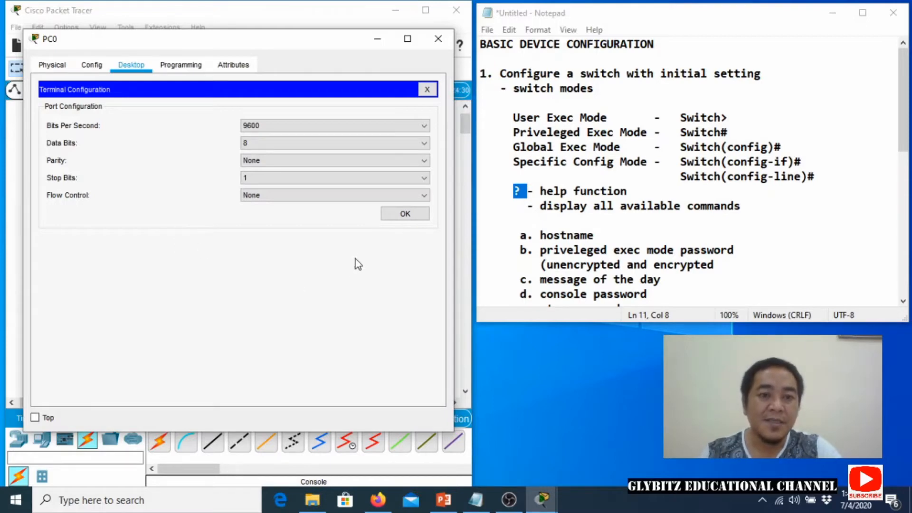
Accept the 9600-baud terminal settings, review the switch boot output, and reach the Switch> prompt.
left_click(399, 215)
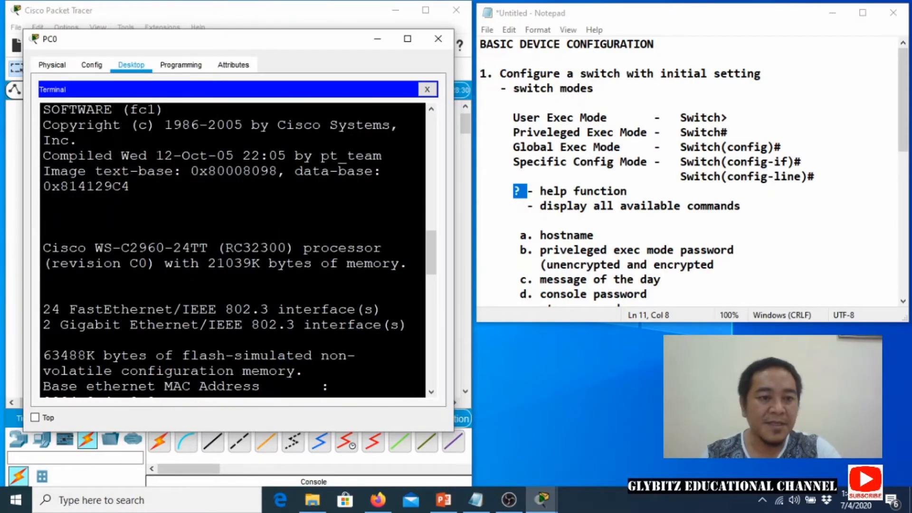
scroll(233, 249, "up", 3)
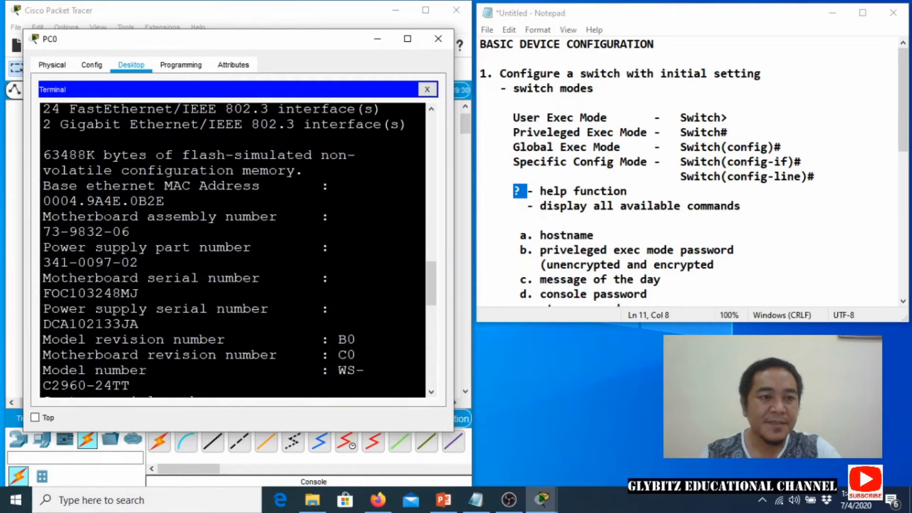
scroll(233, 249, "up", 1)
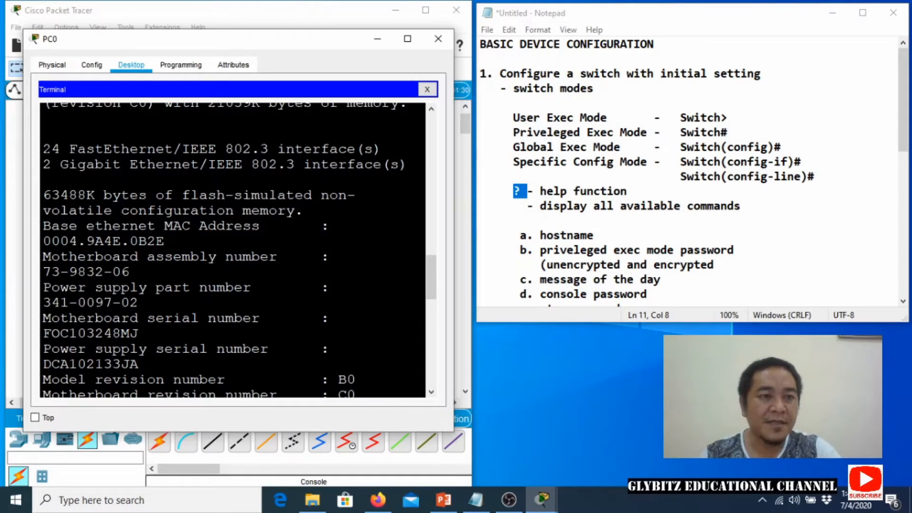
left_click_drag(43, 149, 399, 164)
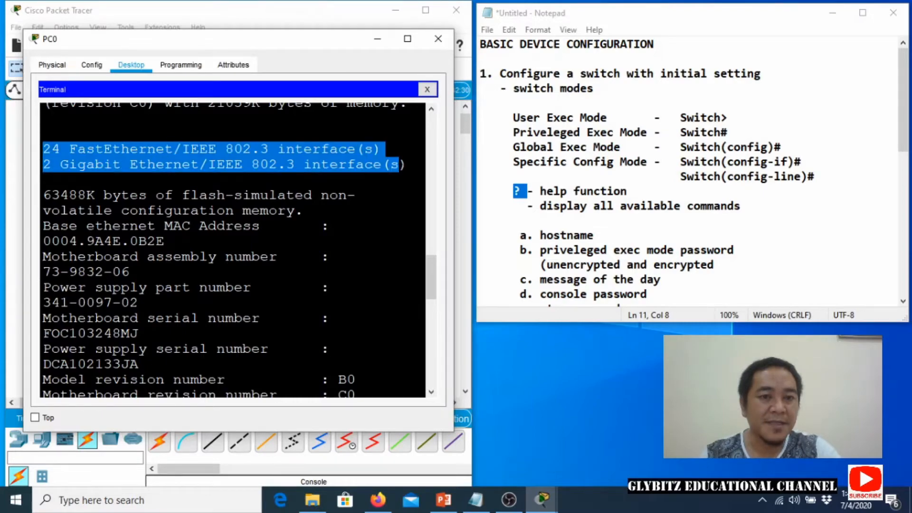
scroll(399, 164, "down", 7)
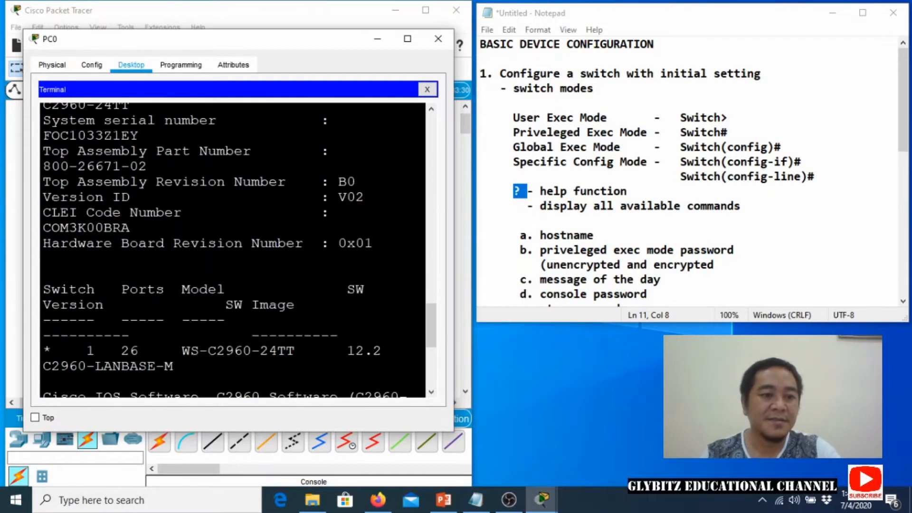
scroll(233, 250, "down", 5)
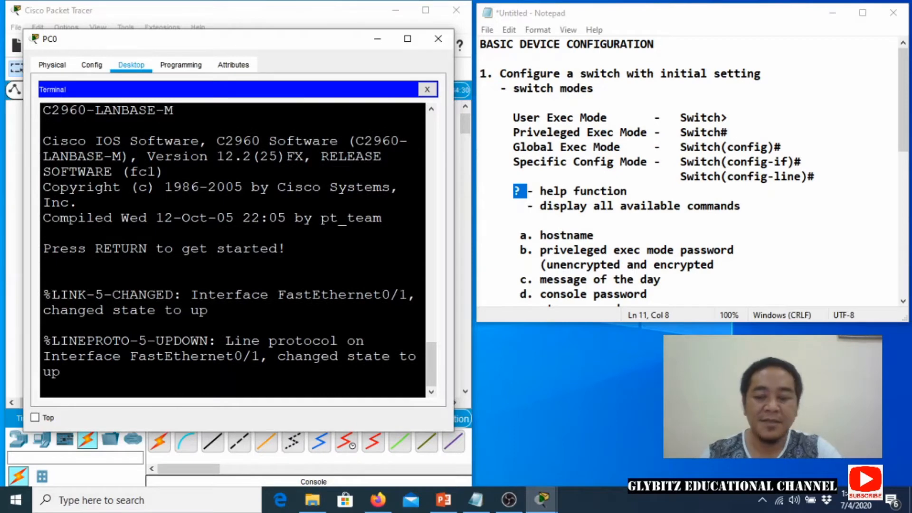
key("Return")
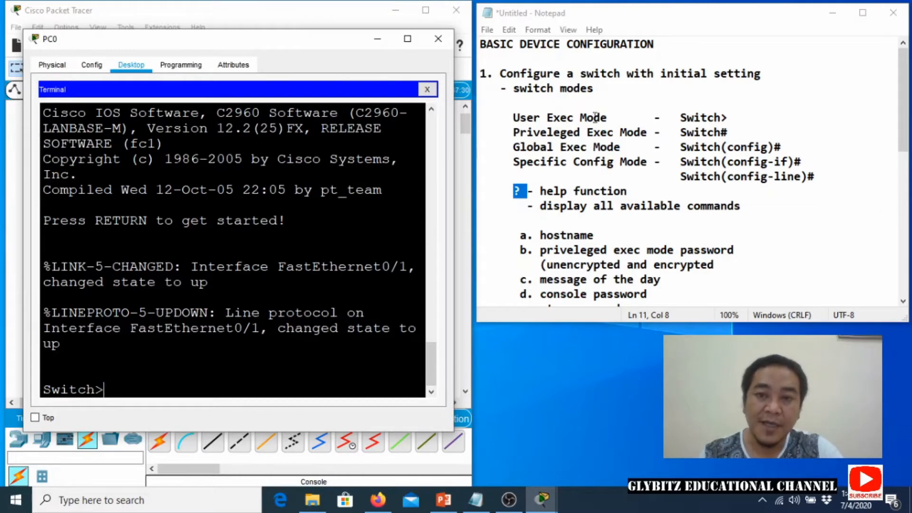
List the switch's available exec commands with ? in the PC0 terminal.
left_click_drag(699, 118, 727, 133)
left_click(613, 117)
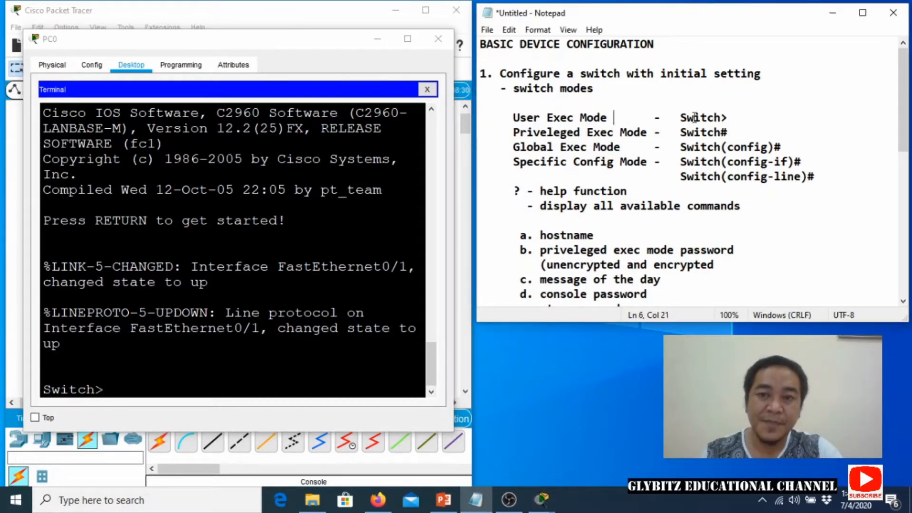
key("alt+Tab")
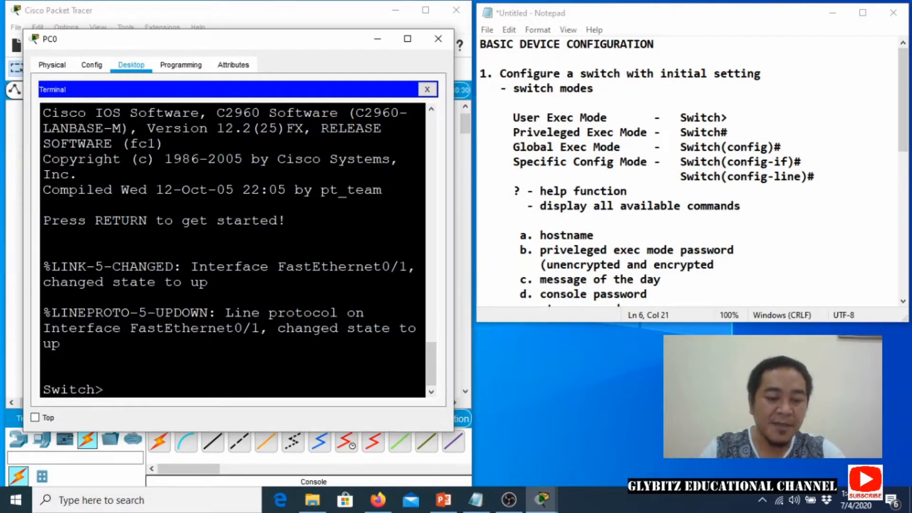
type("?")
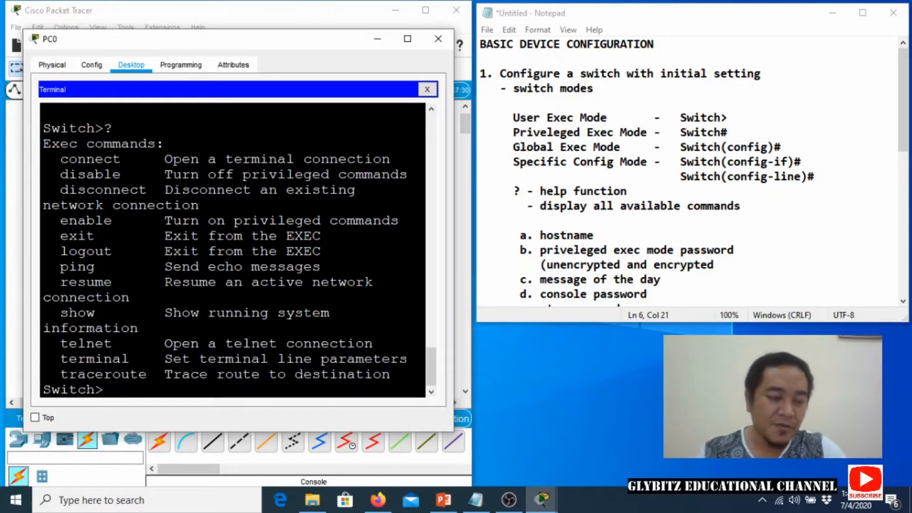
Run enable to enter privileged exec mode at the Switch# prompt.
left_click_drag(166, 220, 393, 220)
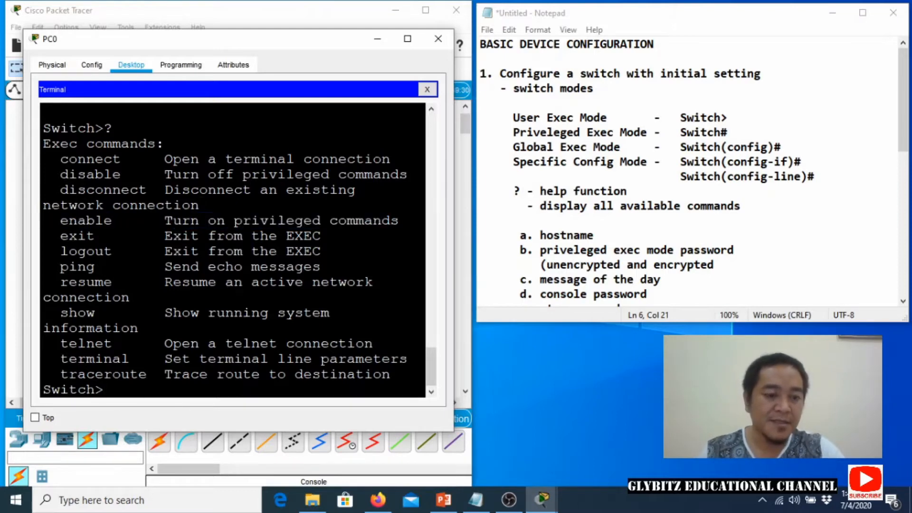
type("enable")
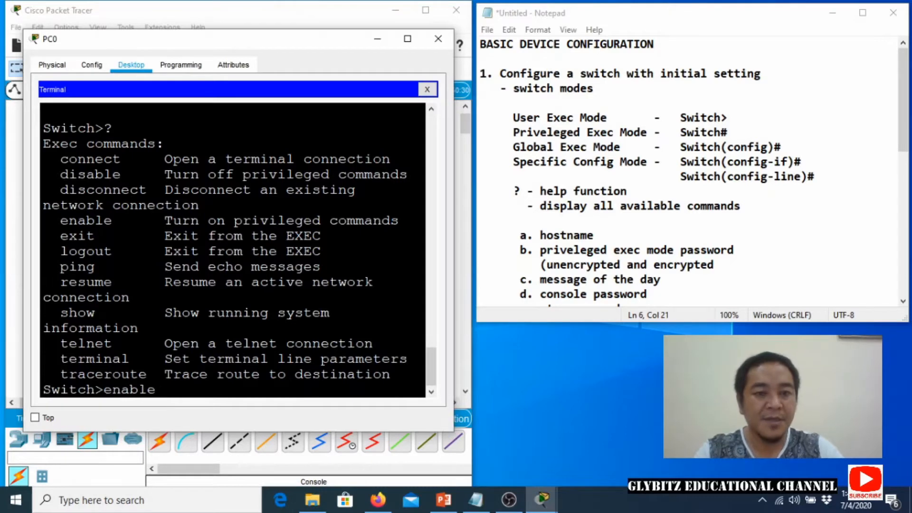
key("Return")
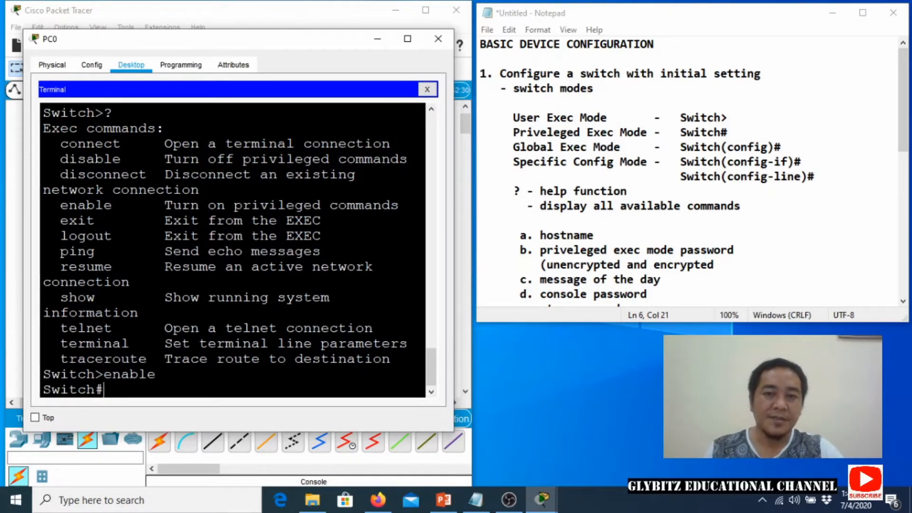
left_click_drag(547, 237, 594, 235)
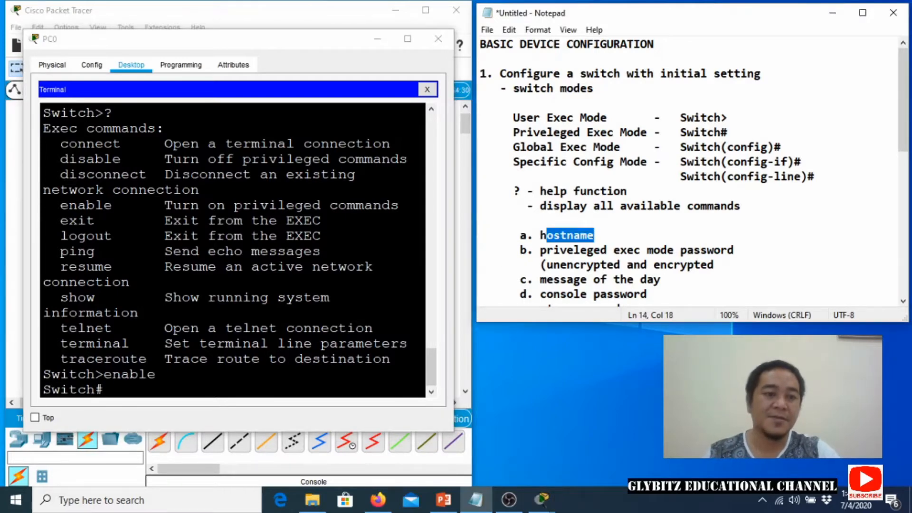
key("alt+Tab")
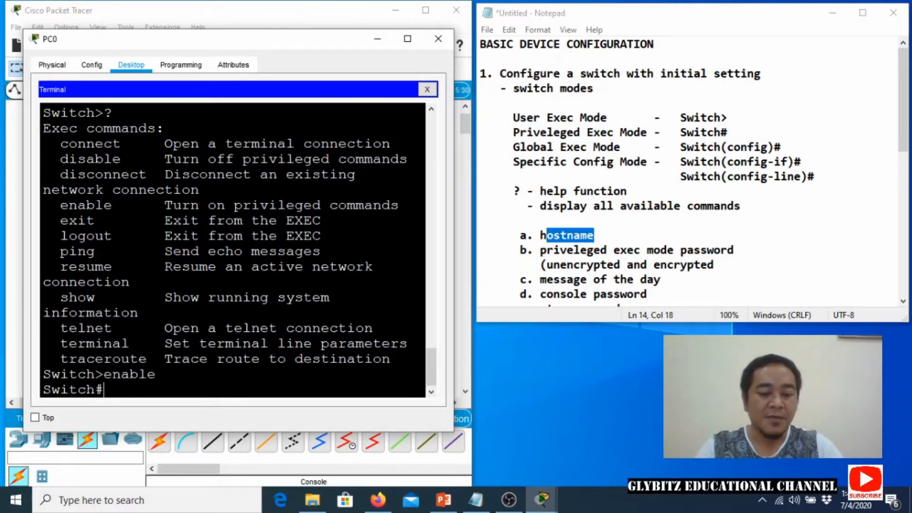
Enter global configuration mode with configure terminal.
type("configur")
key("BackSpace")
key("BackSpace")
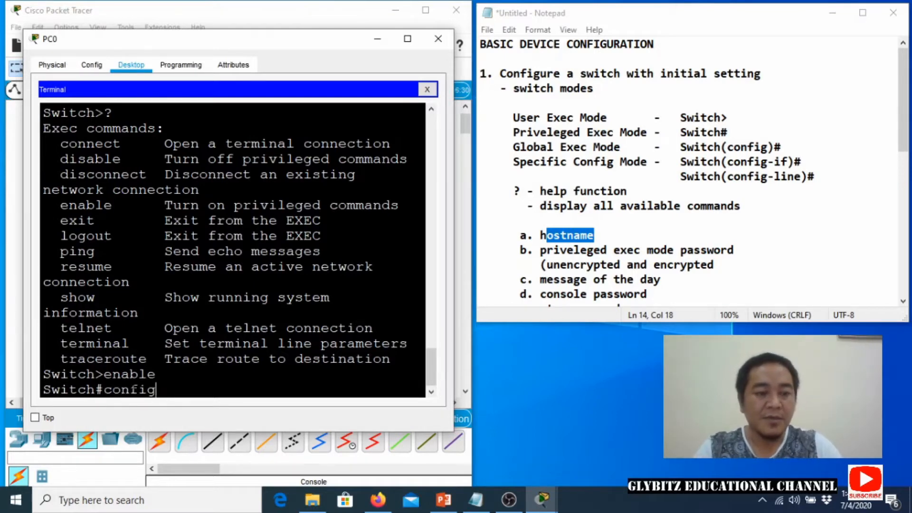
type("ure ")
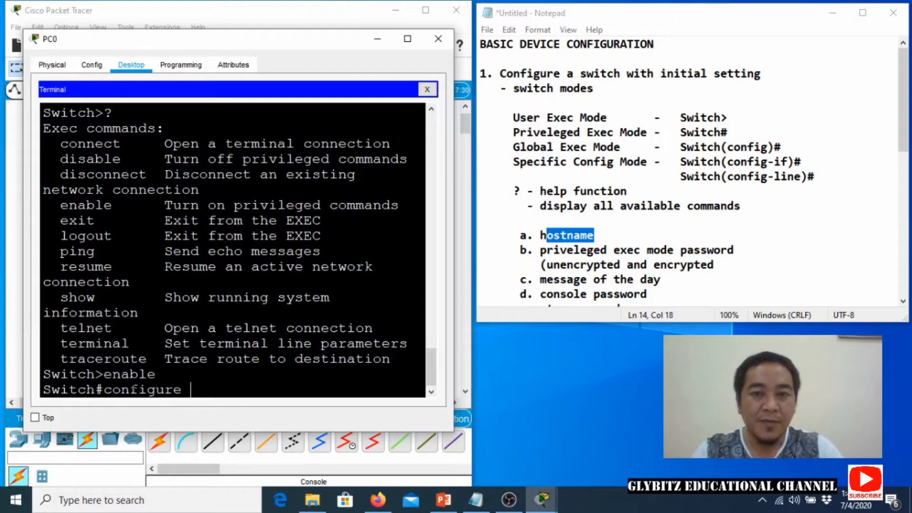
type("terminal")
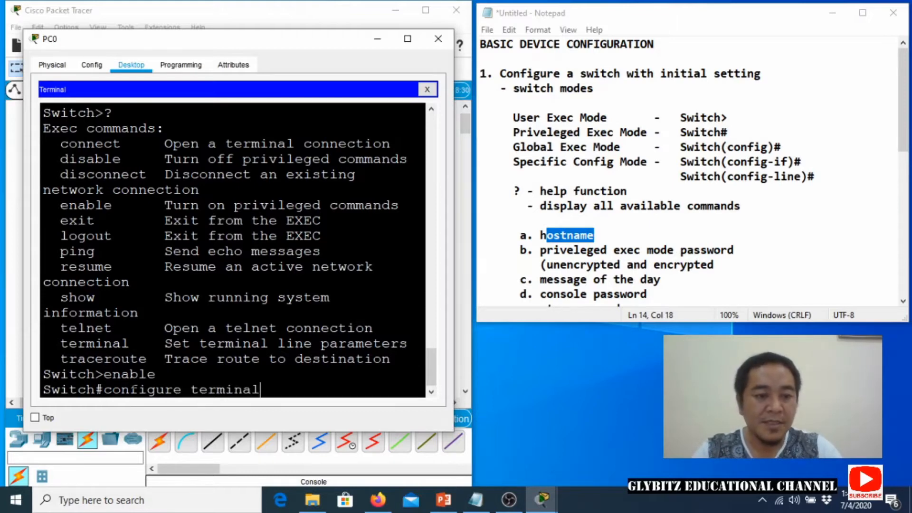
key("Return")
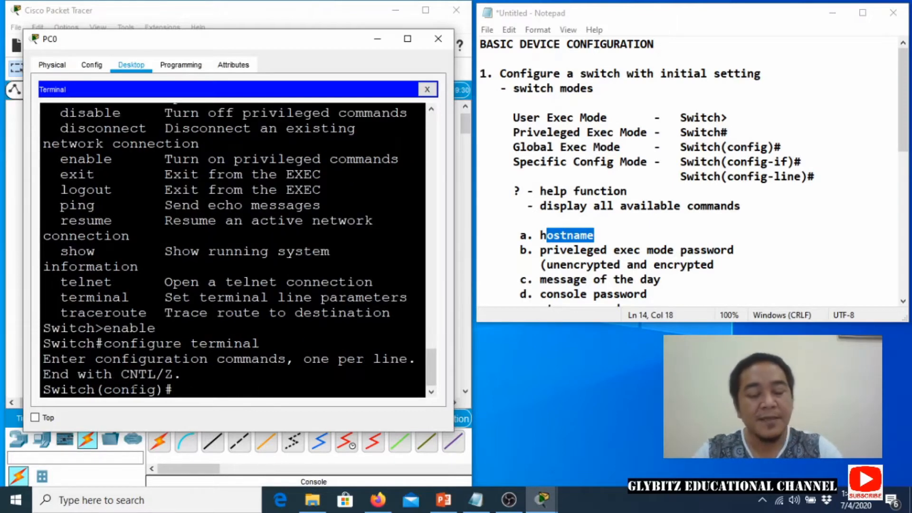
Rename the switch to ABC-SW with the hostname command.
type("host")
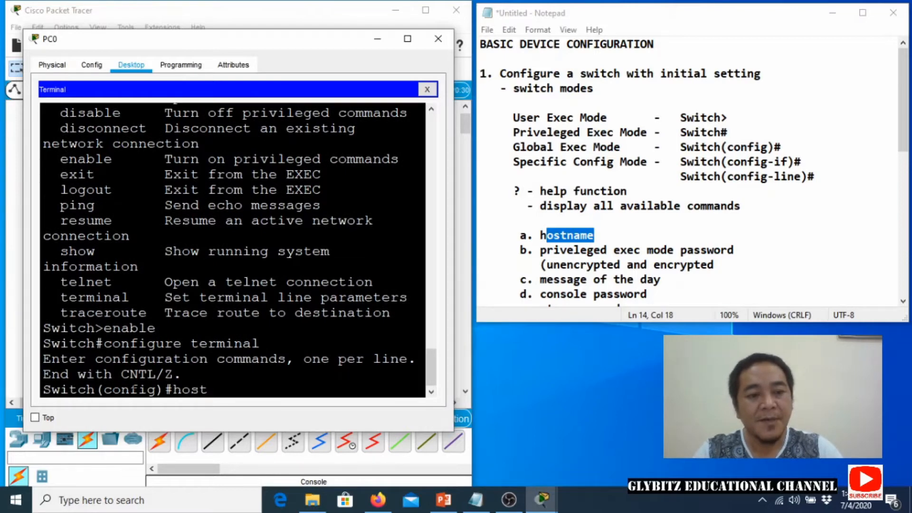
key("BackSpace")
key("BackSpace")
key("BackSpace")
key("BackSpace")
type("h")
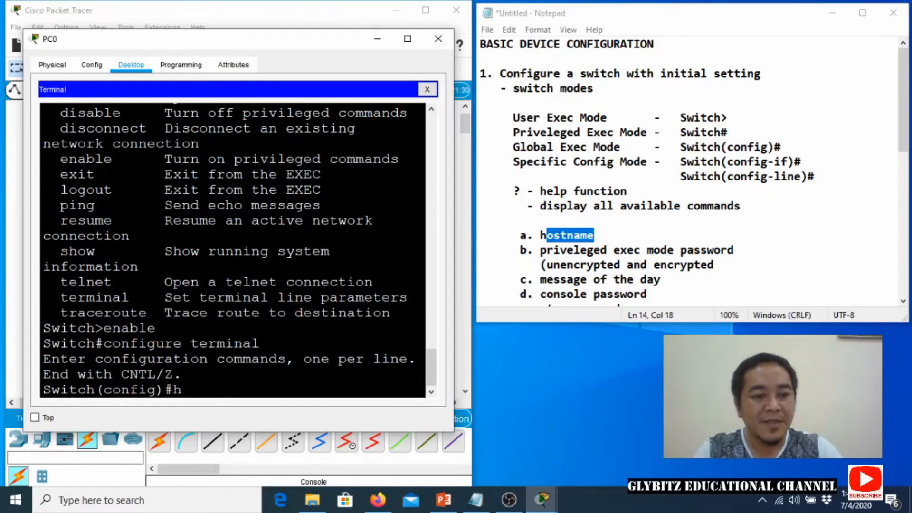
type("ostname A")
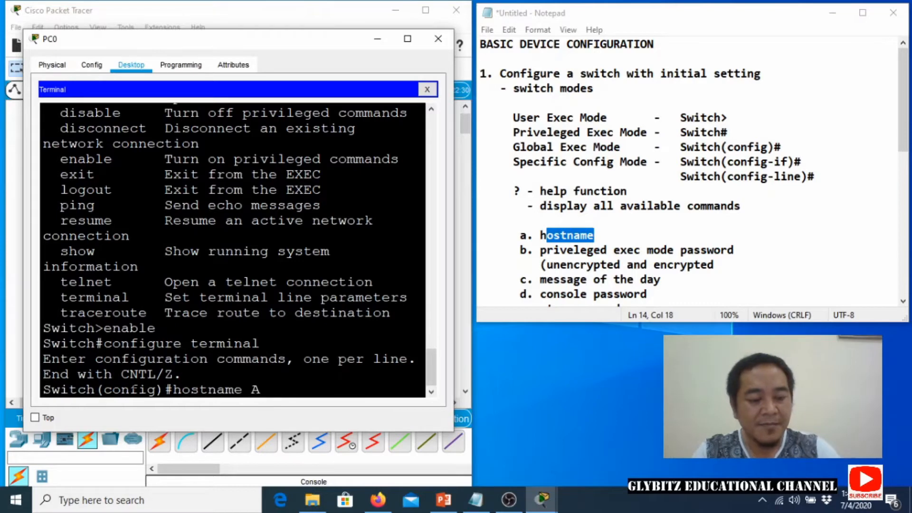
type("BC-SW")
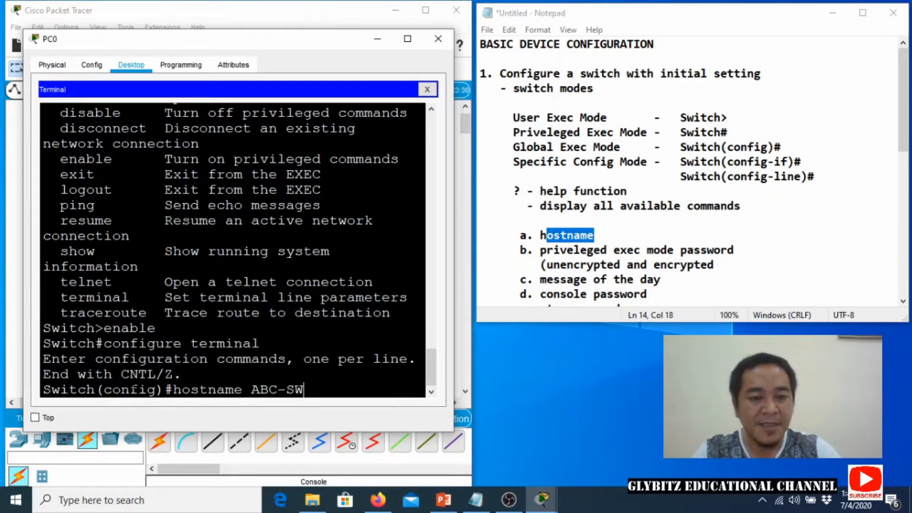
key("Return")
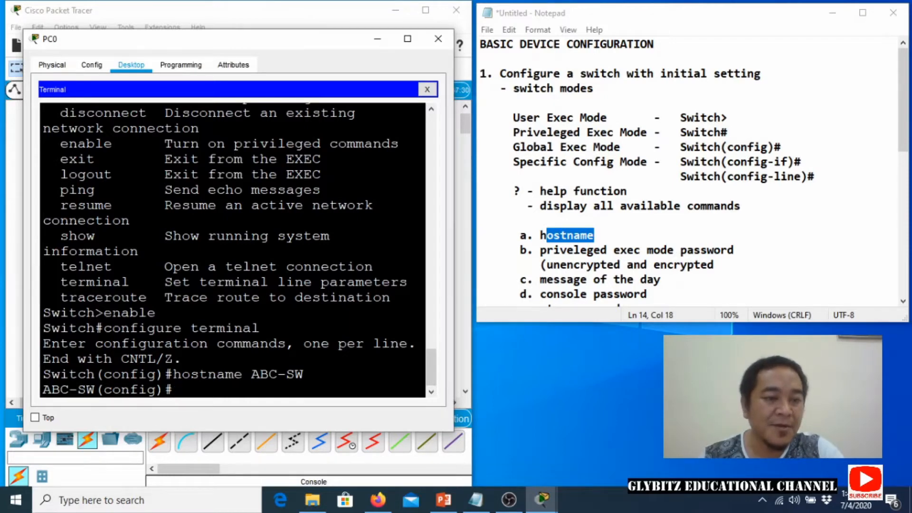
left_click_drag(103, 313, 155, 313)
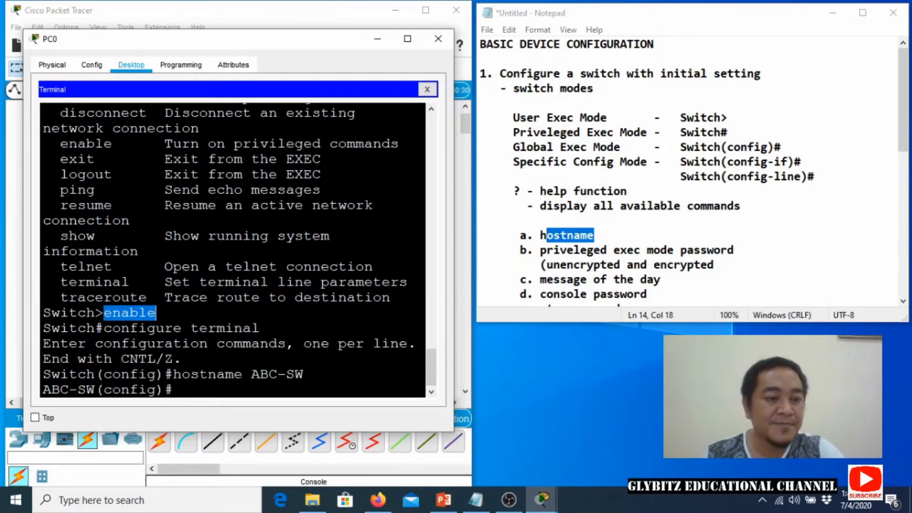
left_click_drag(95, 327, 103, 328)
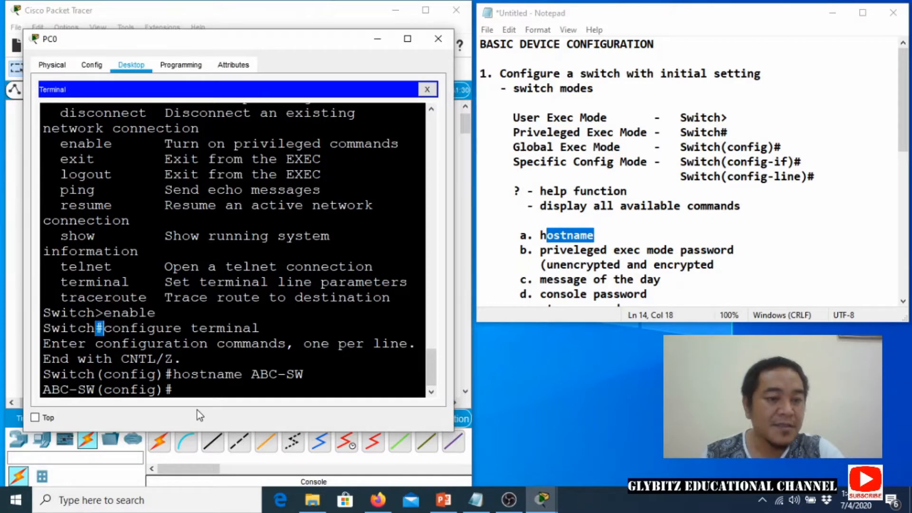
left_click(192, 397)
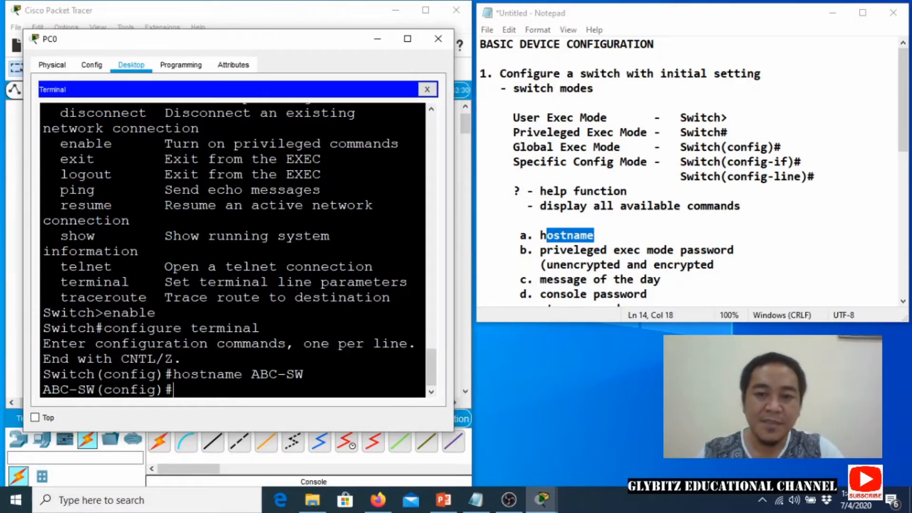
Close the parenthesis on line b of the notes and highlight 'unencrypted'.
left_click(715, 265)
type(")")
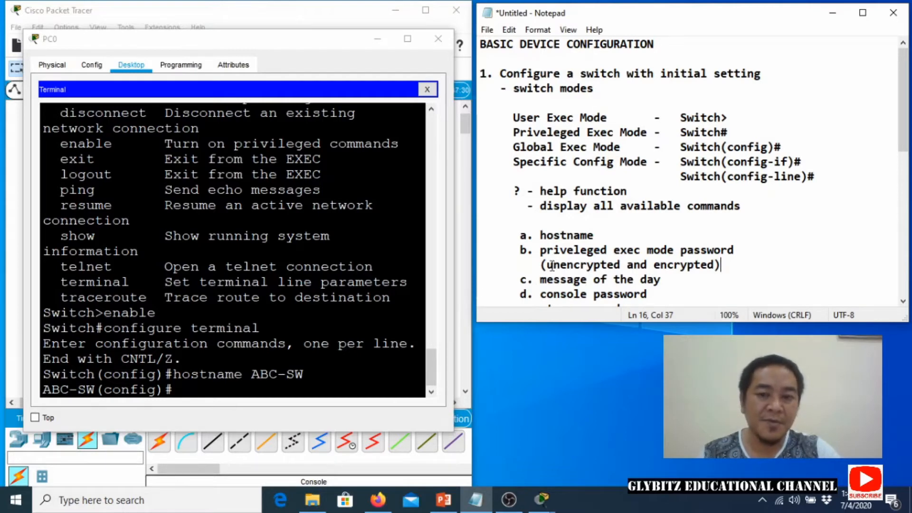
left_click_drag(546, 265, 621, 261)
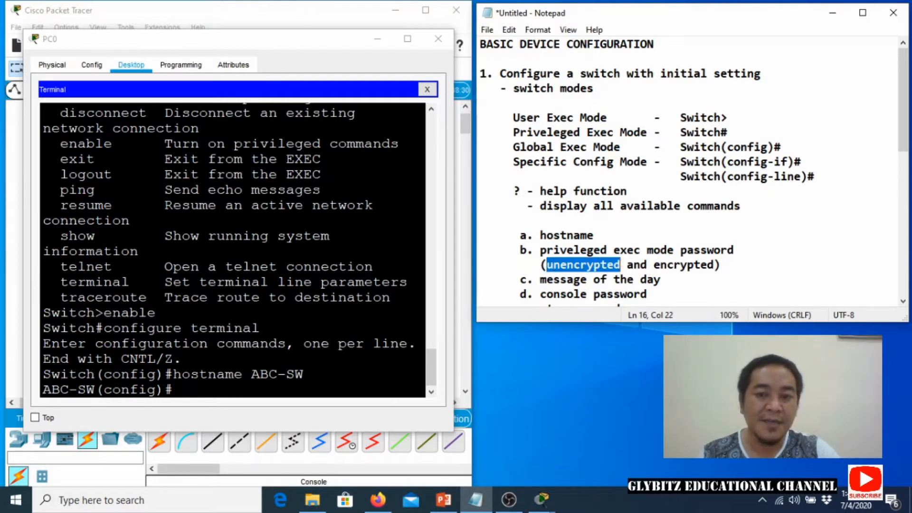
Set the unencrypted privileged exec password on ABC-SW using enable password.
key("alt+Tab")
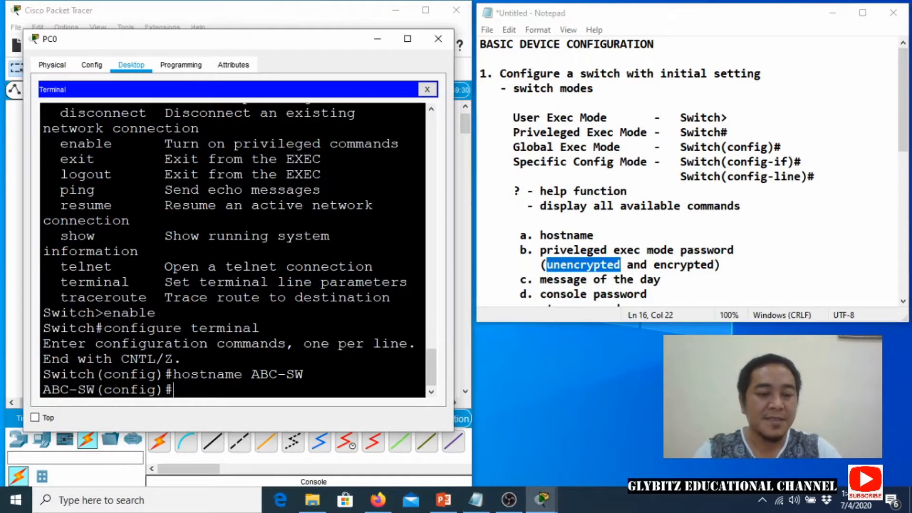
type("ena")
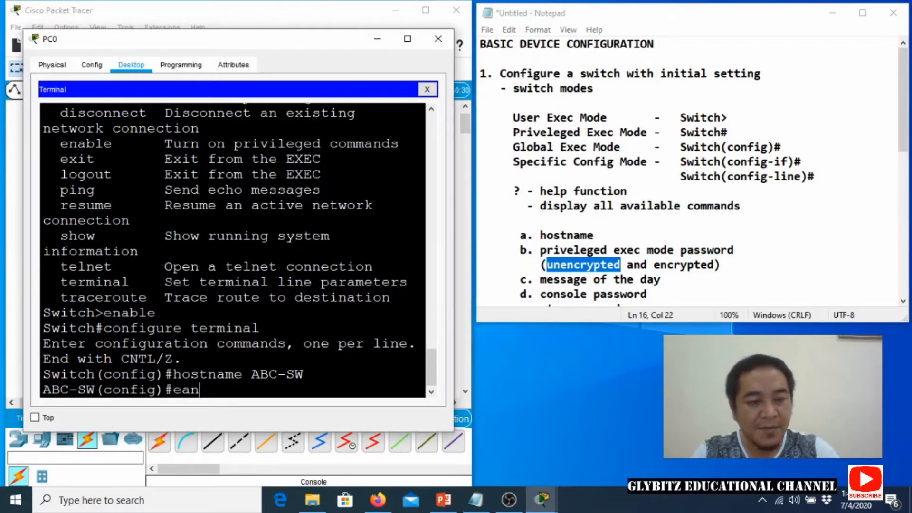
key("BackSpace")
key("BackSpace")
type("nable passwr")
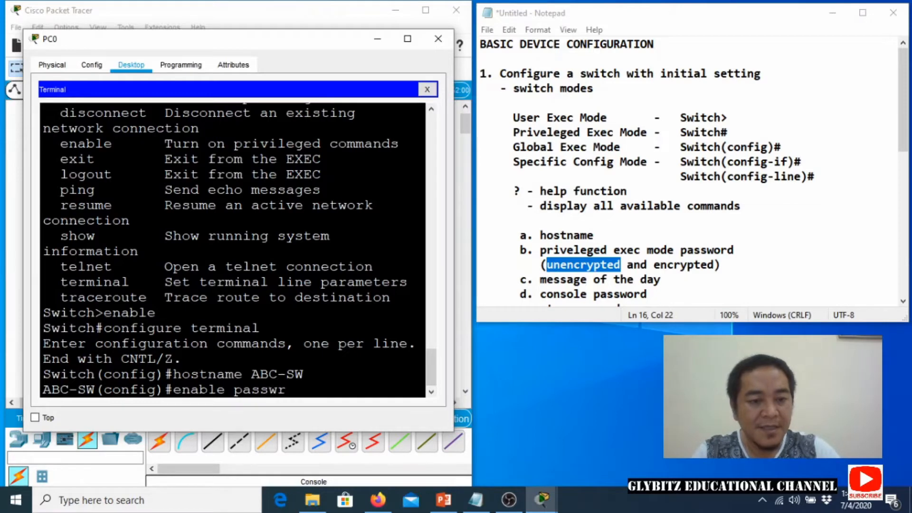
key("BackSpace")
type("ord cisco")
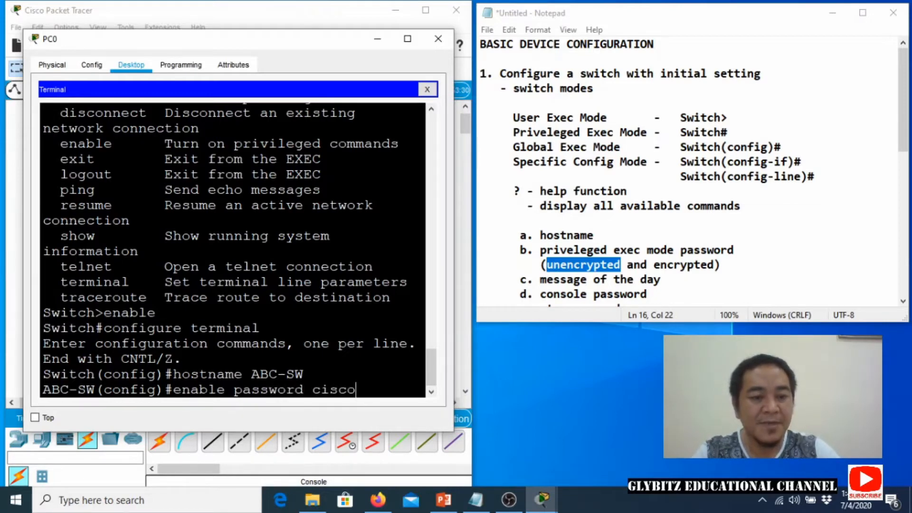
key("Return")
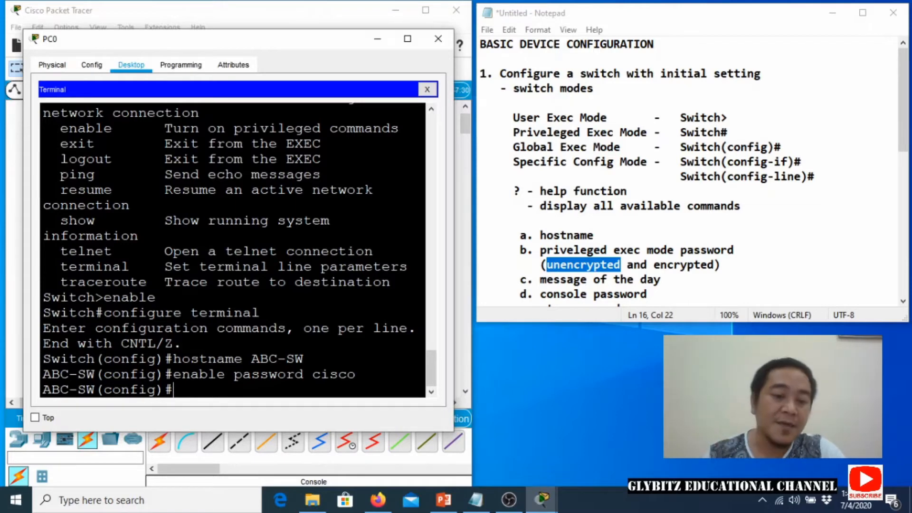
left_click_drag(312, 375, 356, 374)
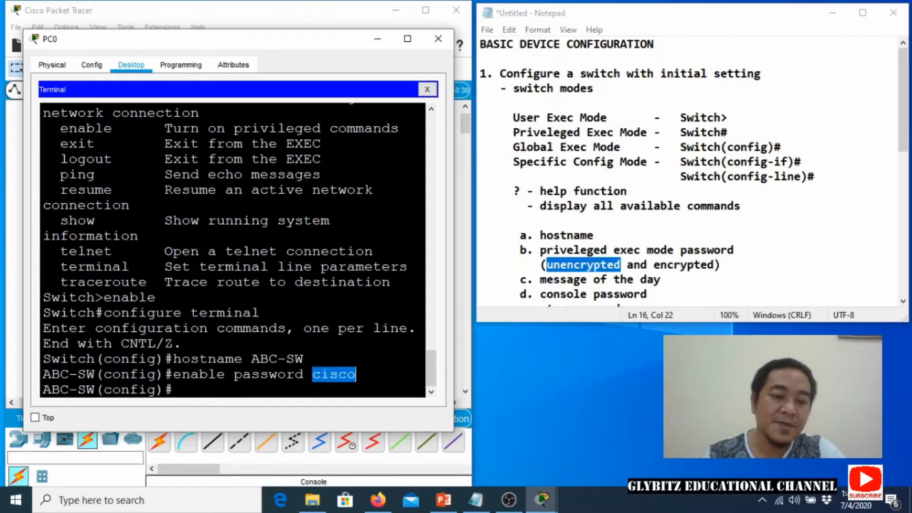
left_click(333, 390)
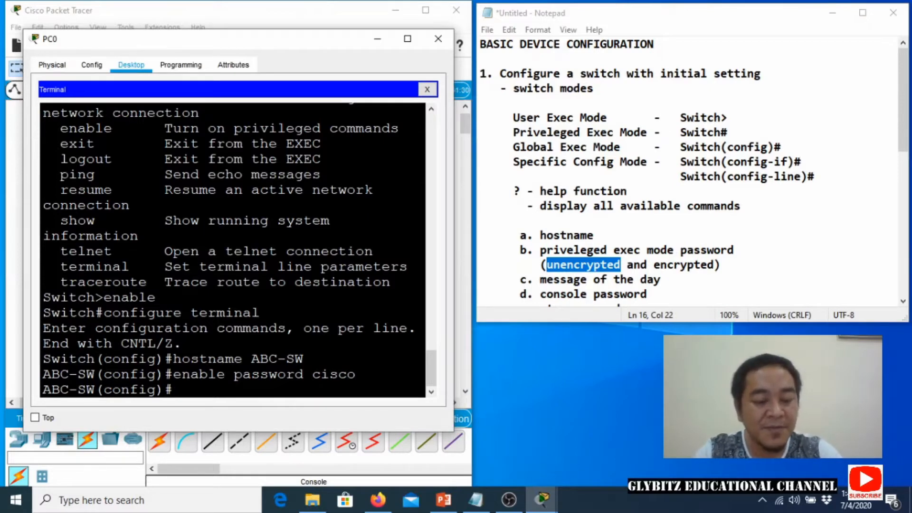
Set the encrypted privileged exec secret on ABC-SW using enable secret.
type("enable")
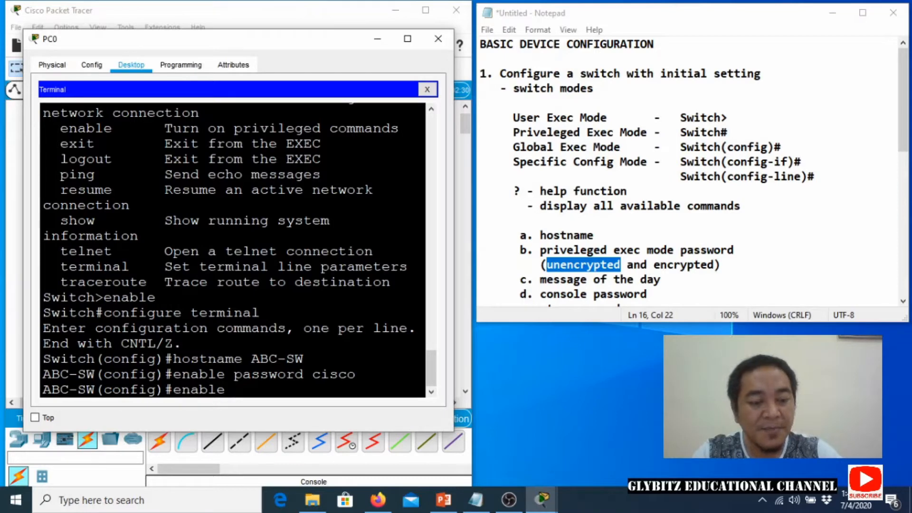
type(" secret class")
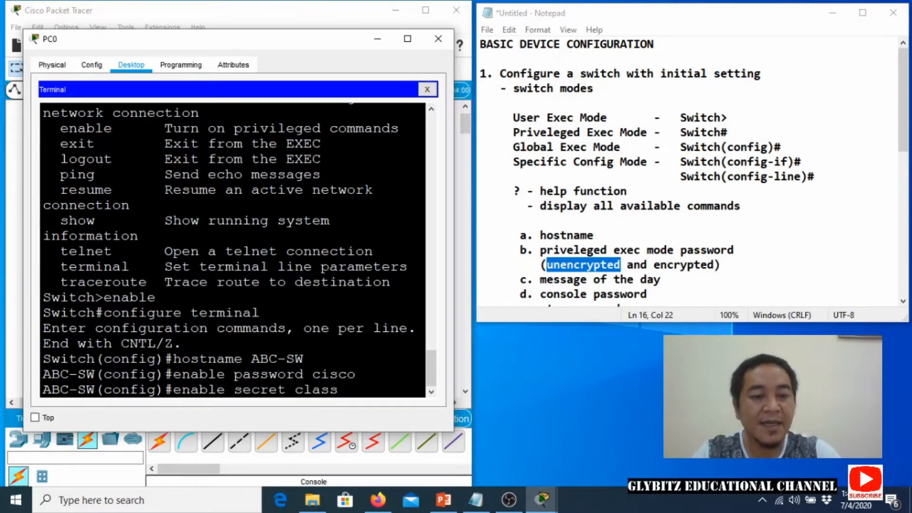
key("Return")
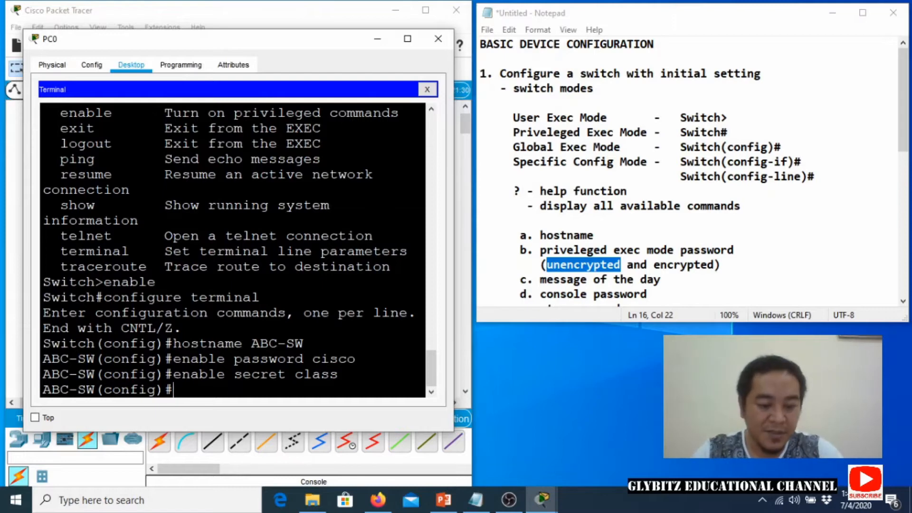
Type the banner motd text 'AUTHORIZED PERSONNEL ONLY!!!', correcting spelling mistakes.
type("banner m")
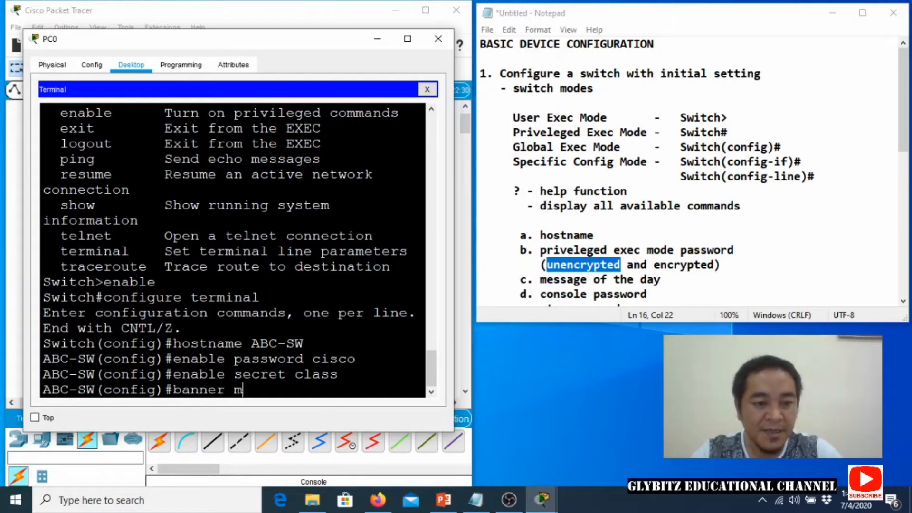
type("otd")
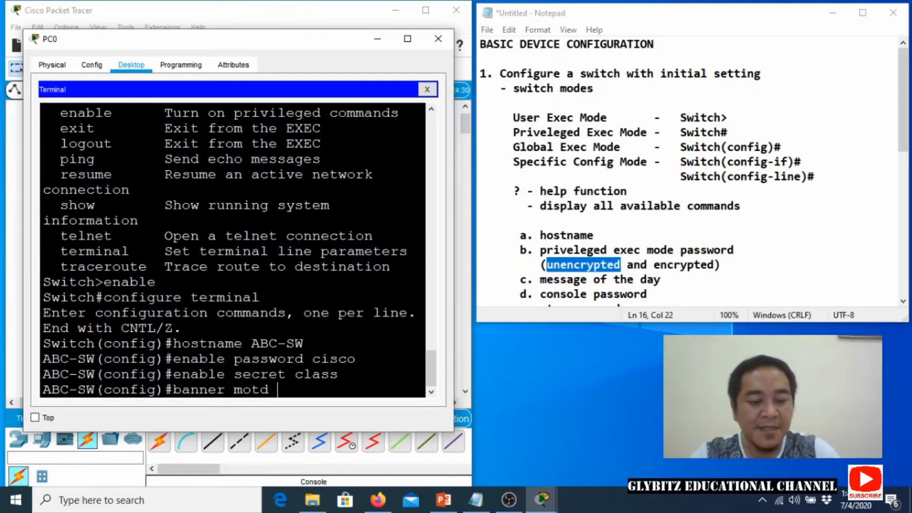
type(" # ")
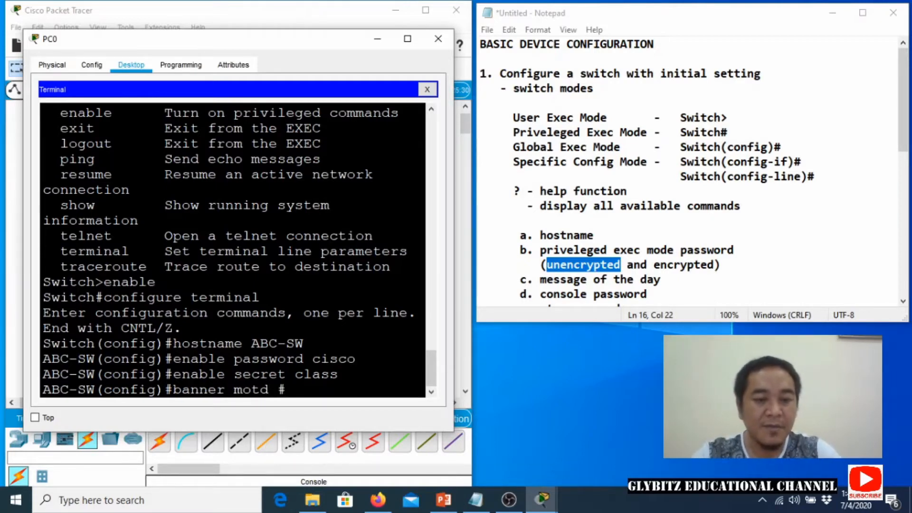
type("AUT")
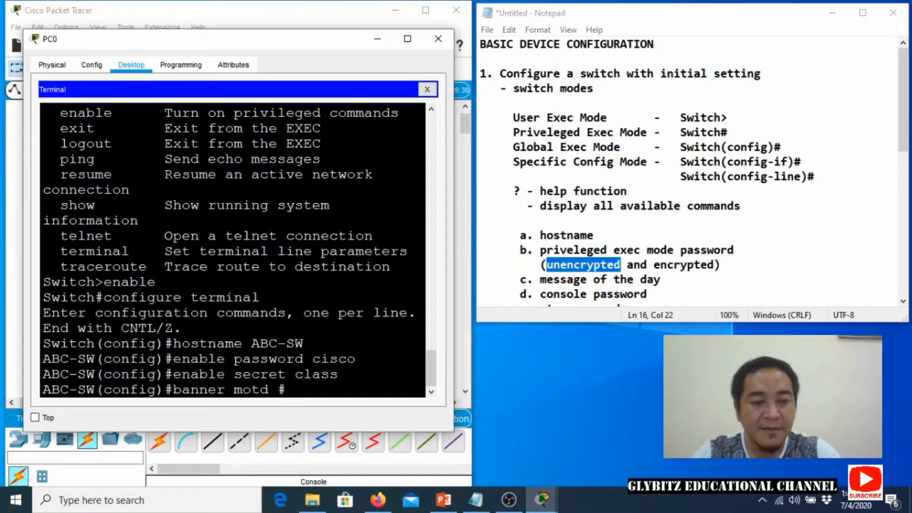
type("HORIZD")
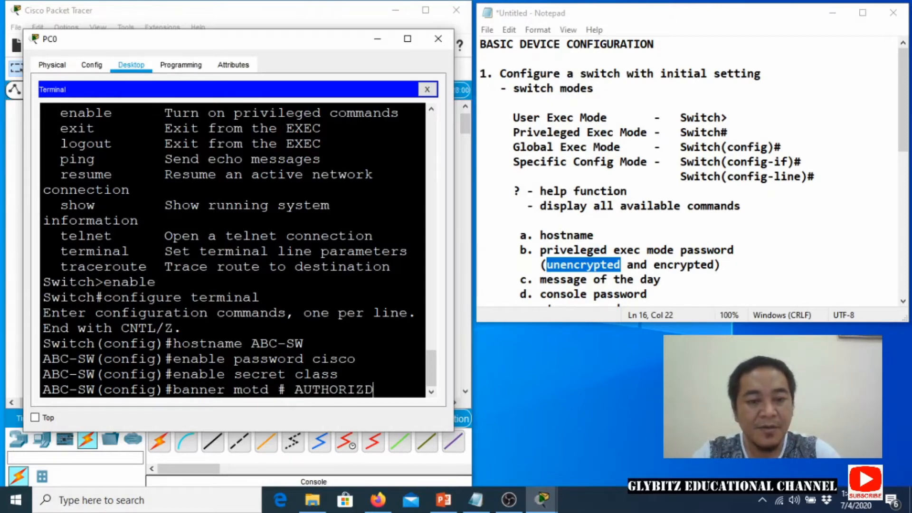
key("BackSpace")
type("ED PERSON")
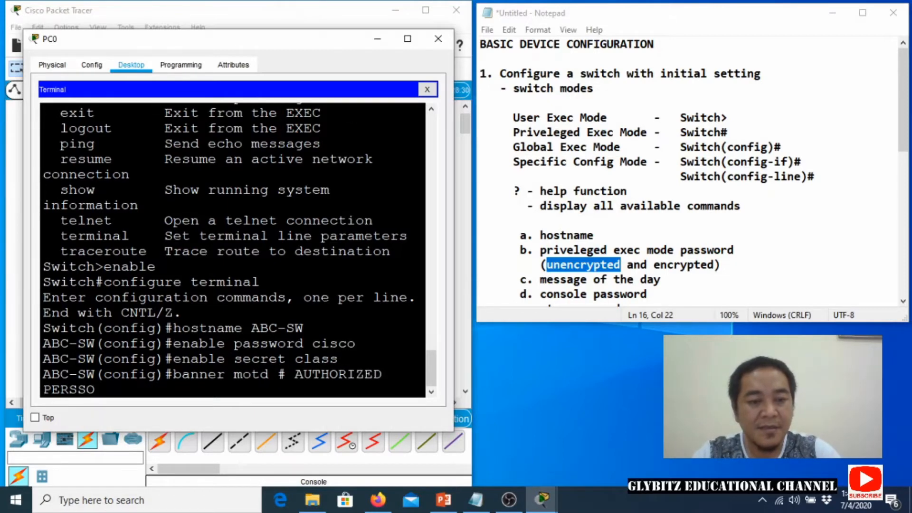
key("BackSpace")
key("BackSpace")
type("ONNEL ONLY")
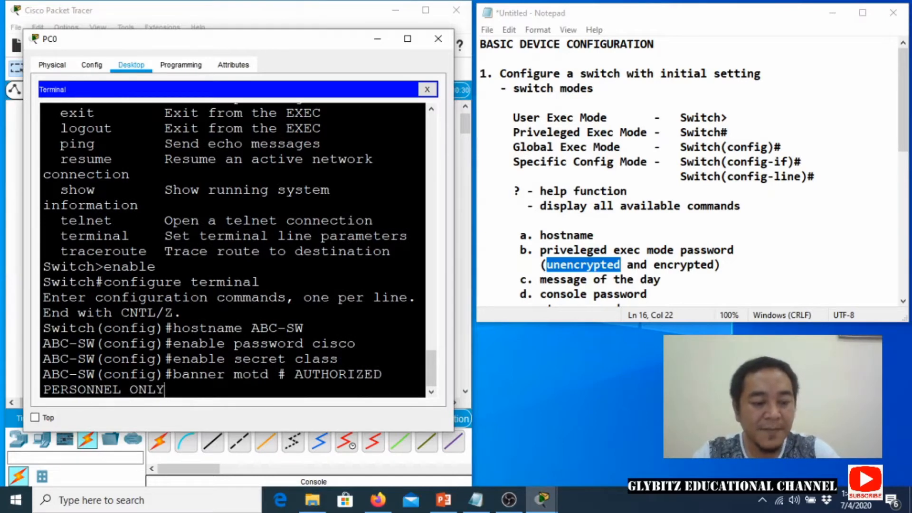
type("!!!")
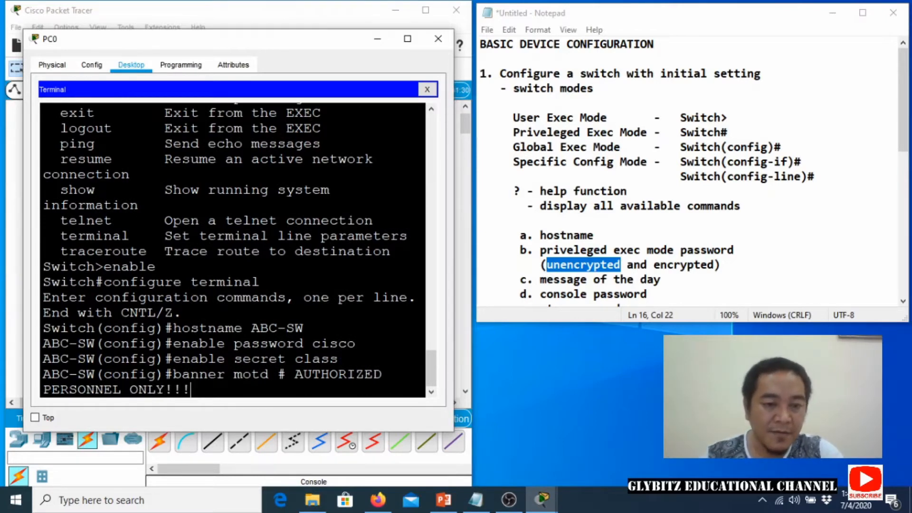
type("FOR")
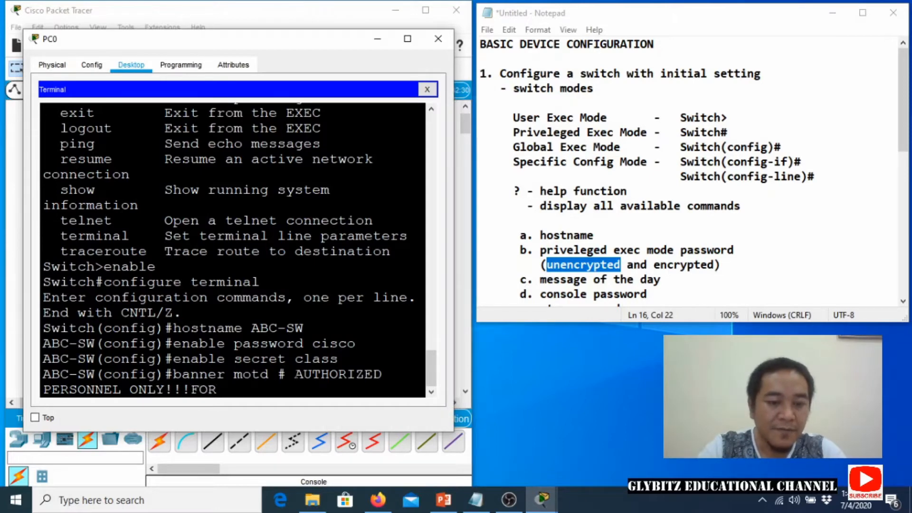
key("BackSpace")
key("BackSpace")
key("BackSpace")
Insert 'FOR' before AUTHORIZED, close the banner with #, and apply it.
key("Left")
key("Left")
key("Left")
key("Left")
key("Left")
key("Left")
key("Left")
key("Left")
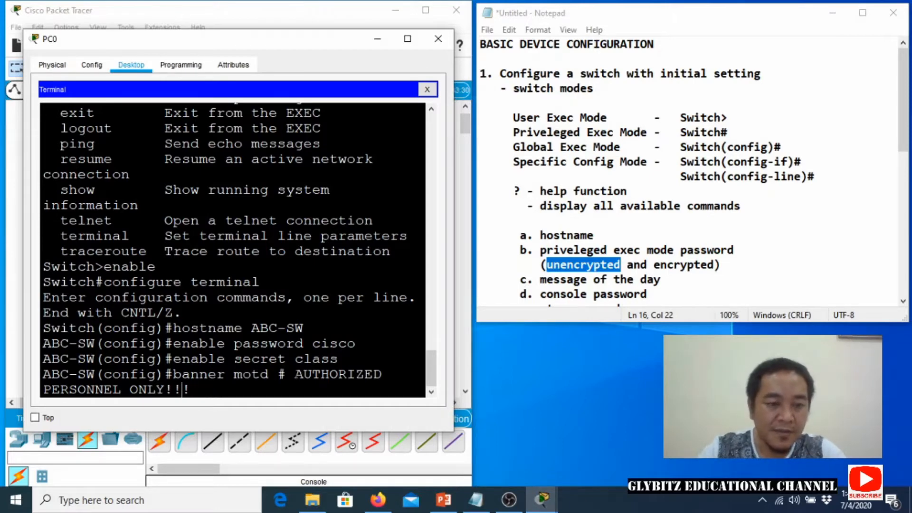
key("Left")
key("Left")
key("Left")
key("Left")
key("Left")
key("Left")
key("Left")
key("Left")
key("Left")
key("Left")
key("Left")
key("Left")
key("Left")
key("Left")
key("Left")
key("Left")
key("Left")
key("Left")
key("Left")
key("Left")
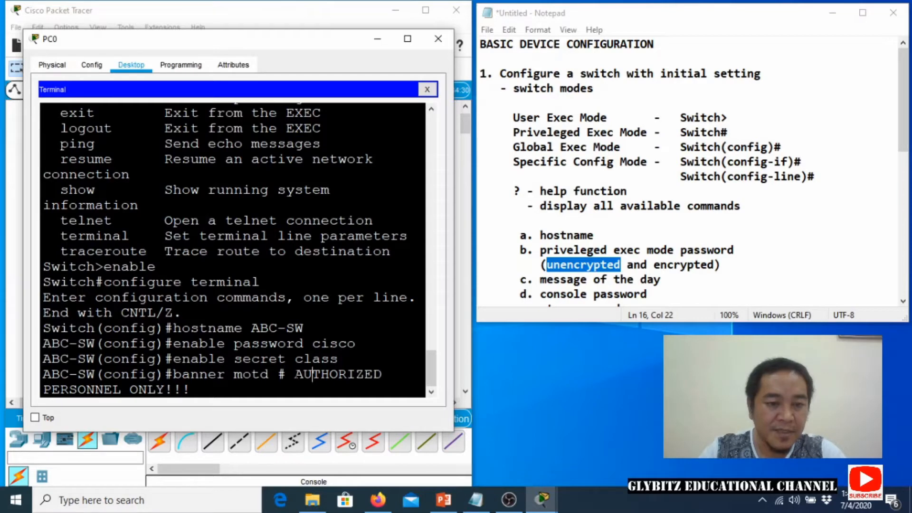
type("f")
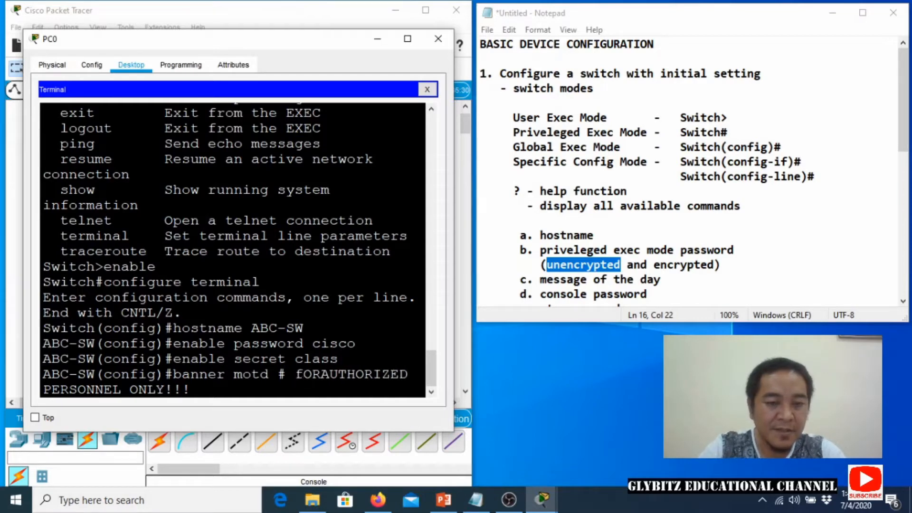
key("BackSpace")
type("FOR")
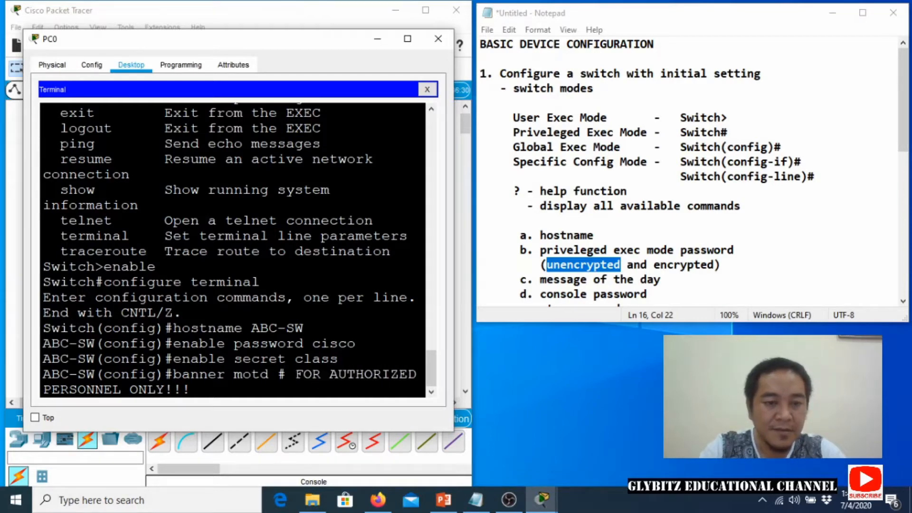
key("Right")
key("Right")
key("Right")
key("Right")
key("Right")
key("Right")
key("Right")
key("Right")
key("Right")
key("Right")
key("Right")
key("Right")
key("Right")
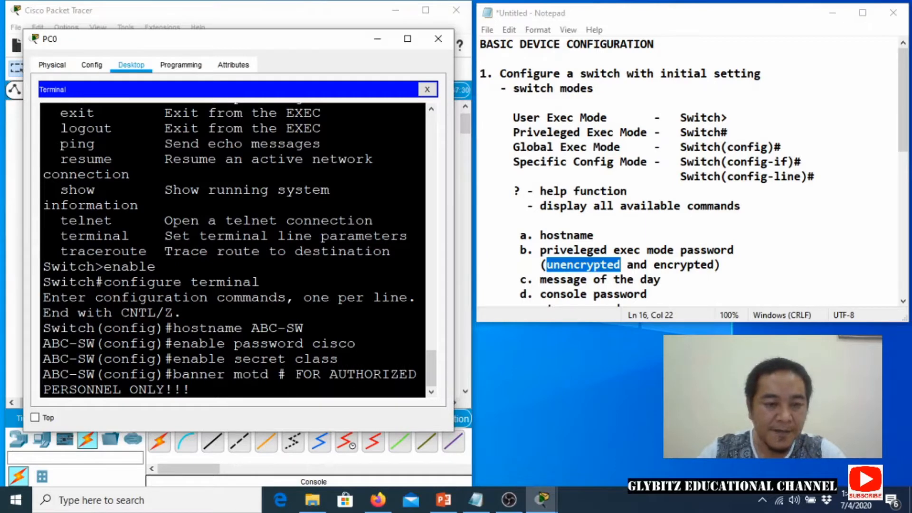
key("Right")
key("Right")
key("Right")
key("Right")
key("Right")
key("Right")
key("Right")
key("Right")
key("Right")
key("Right")
key("Right")
key("Right")
key("Right")
key("Right")
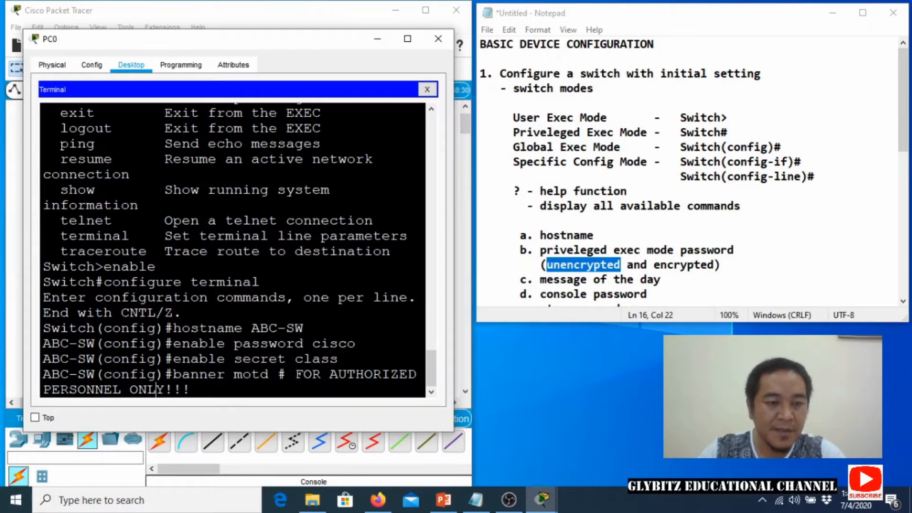
key("Right")
type("#")
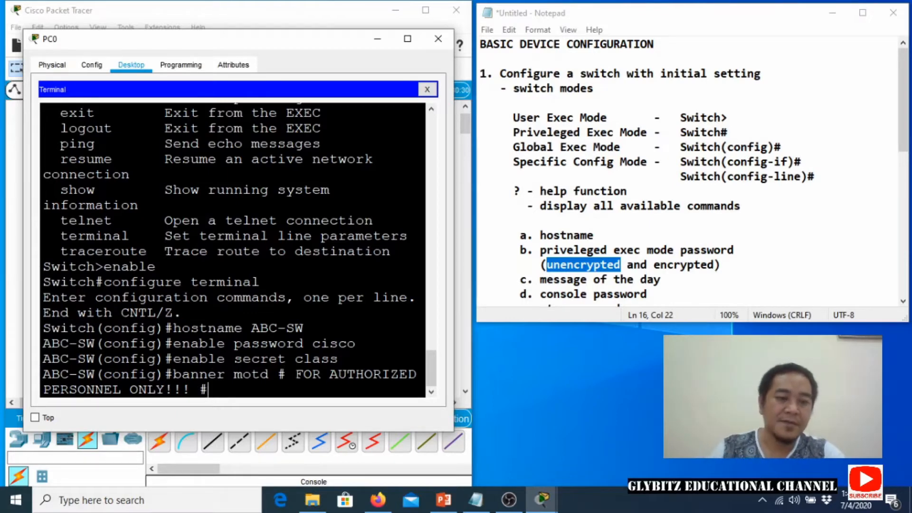
key("Return")
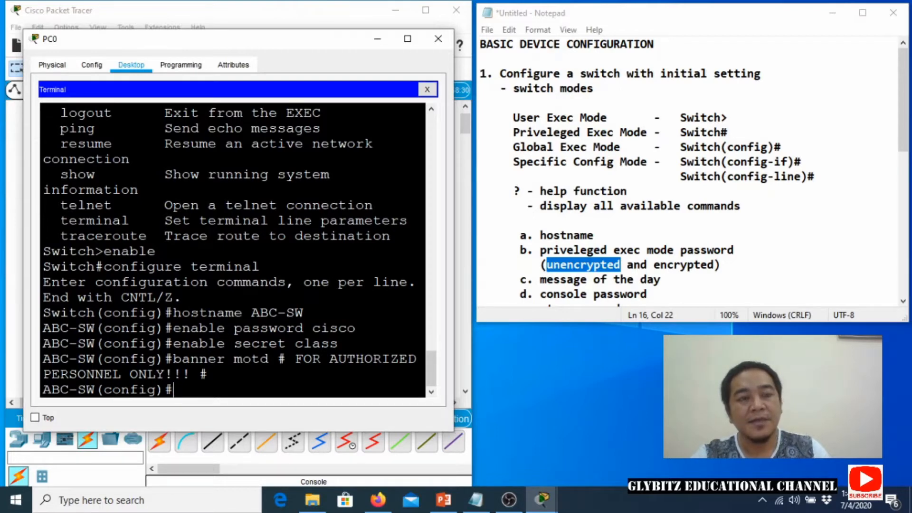
left_click(379, 42)
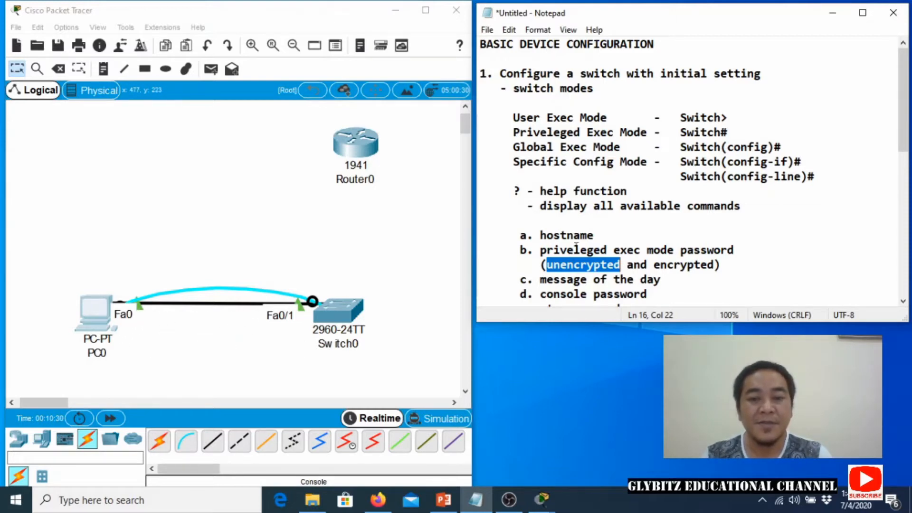
scroll(575, 245, "down", 2)
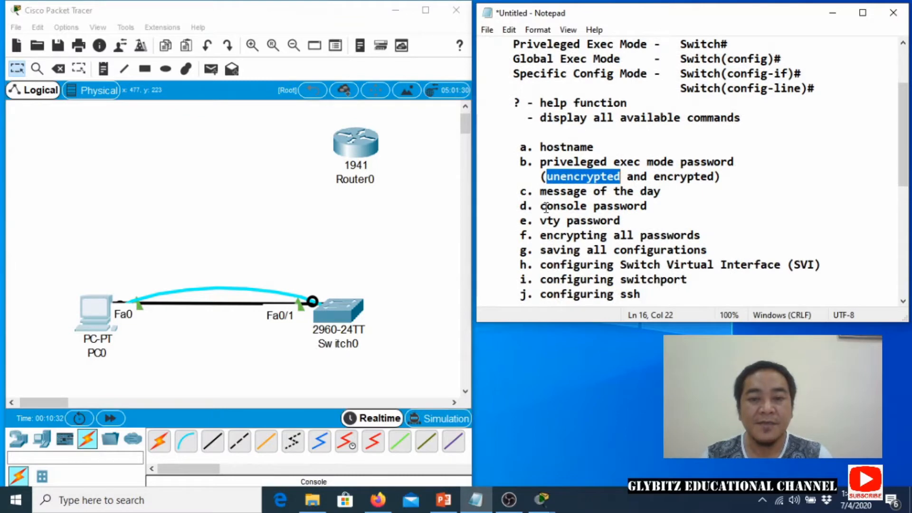
left_click_drag(546, 207, 622, 220)
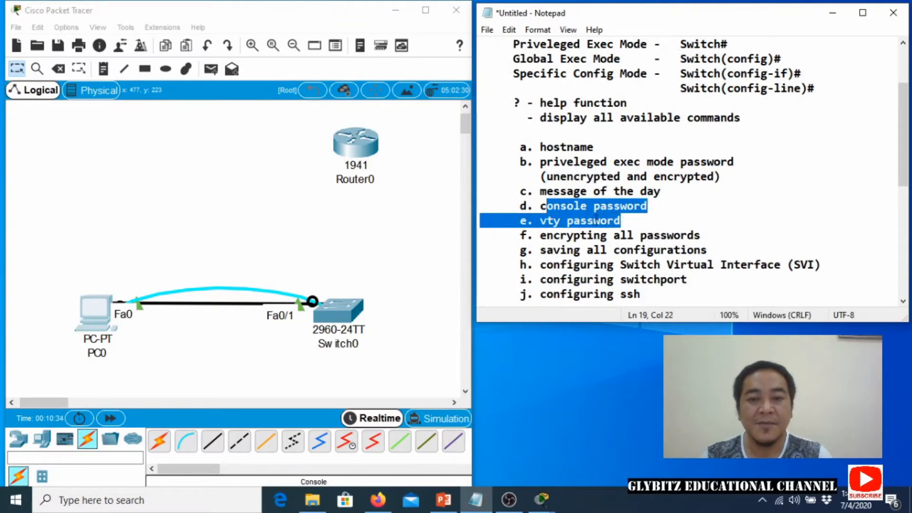
left_click(88, 318)
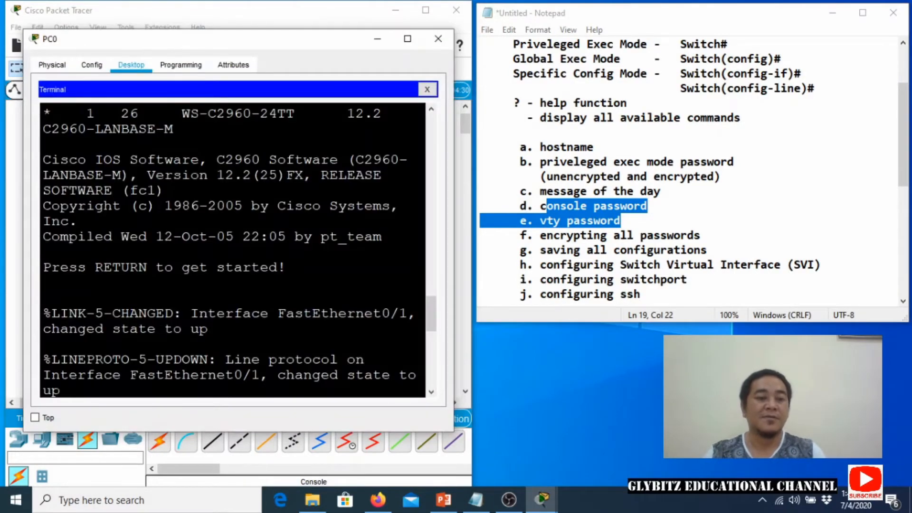
Enter configuration for console line 0 with line console 0.
key("Return")
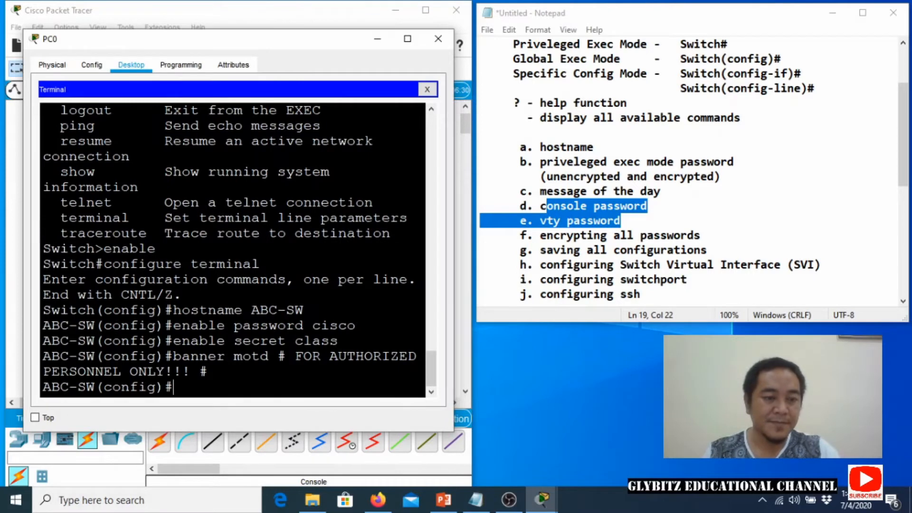
type("LINE")
key("BackSpace")
key("BackSpace")
key("BackSpace")
key("BackSpace")
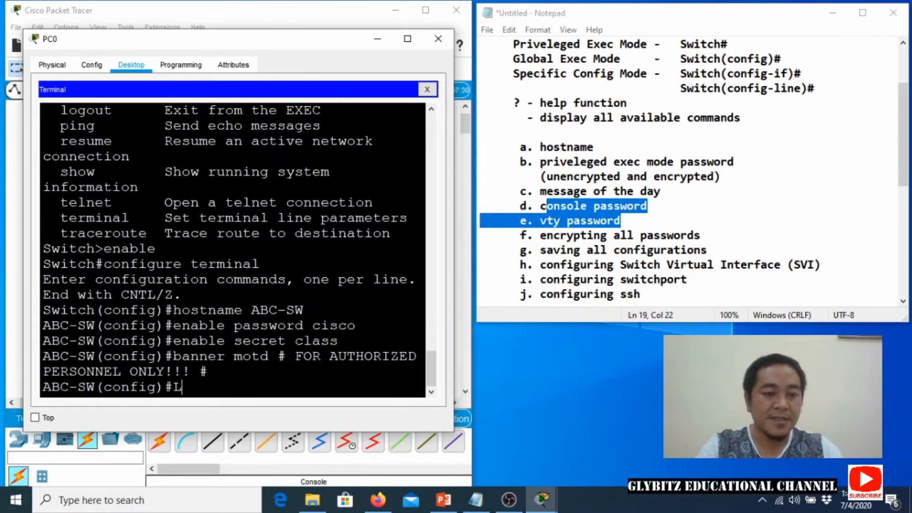
type("line consol")
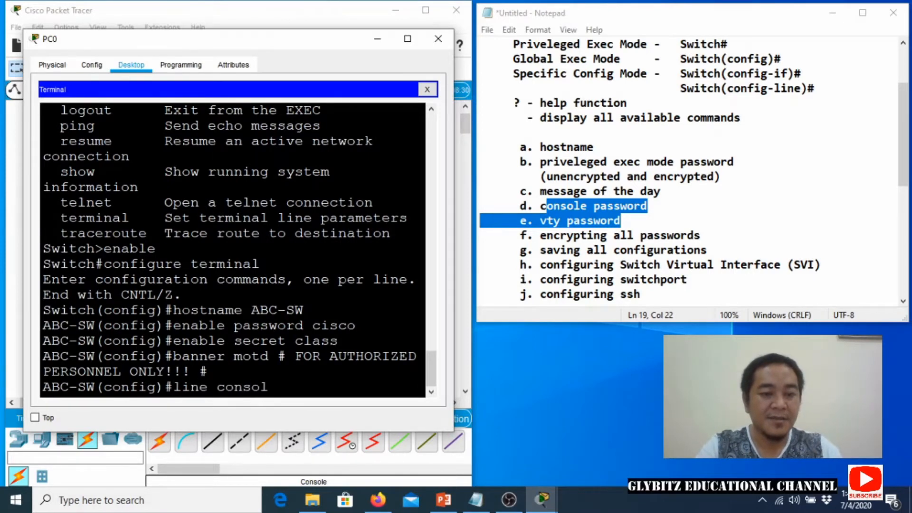
key("BackSpace")
type("e 0")
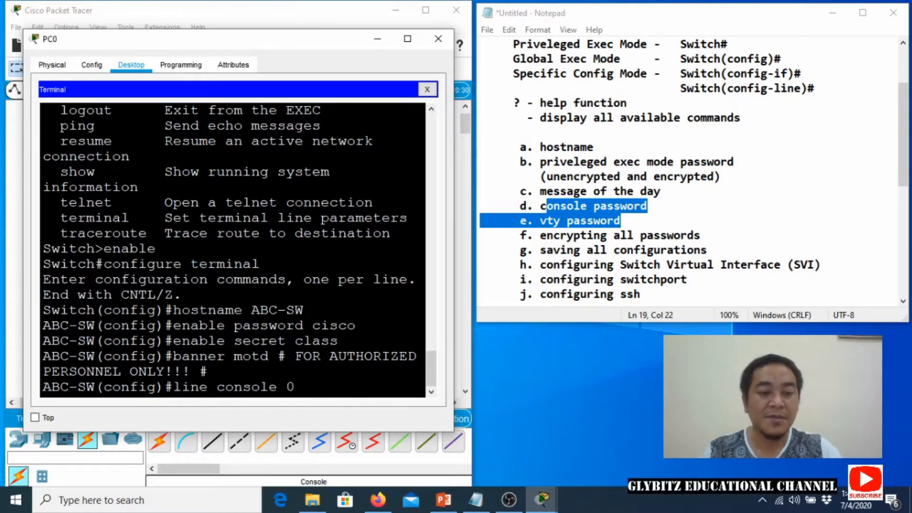
key("Return")
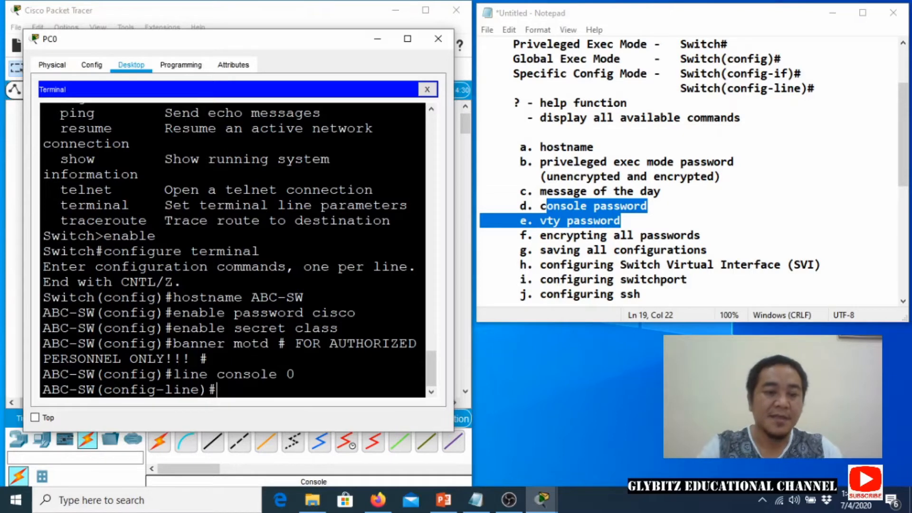
Set the console line password, require login, and exit to global configuration.
type("password cisco")
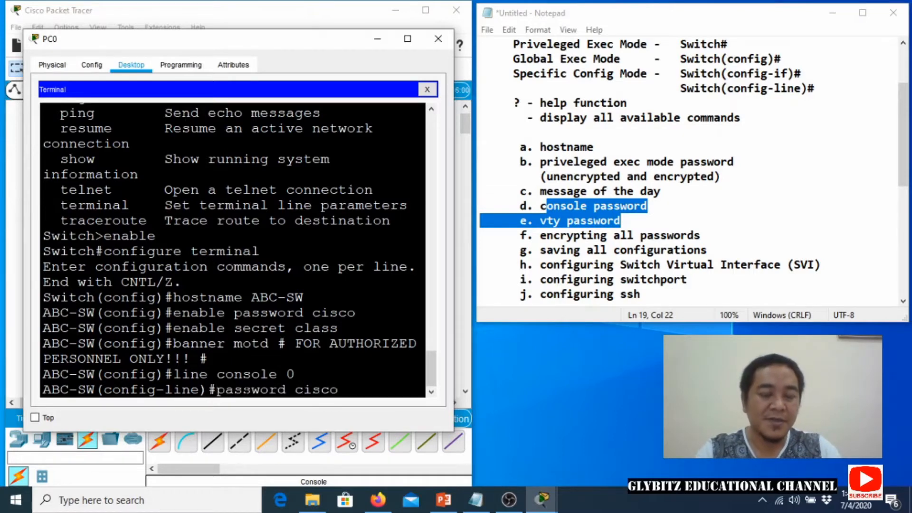
key("Return")
type("login")
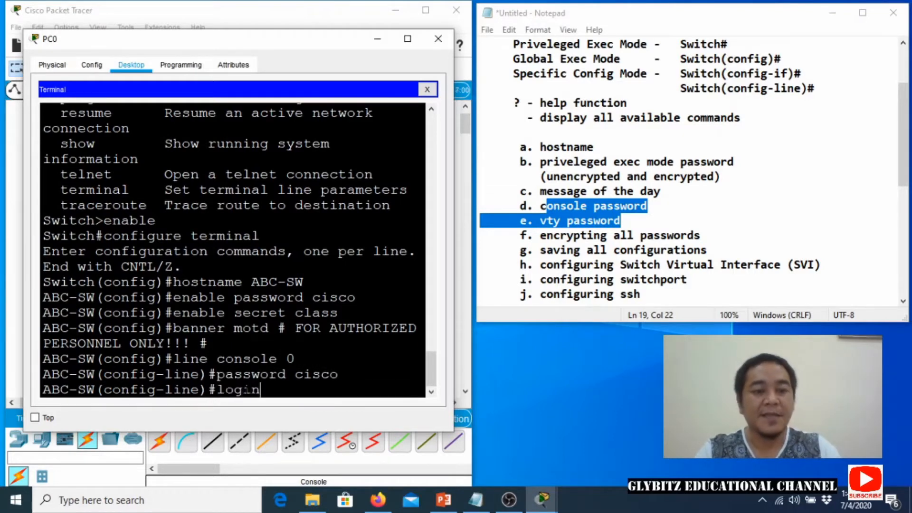
key("Return")
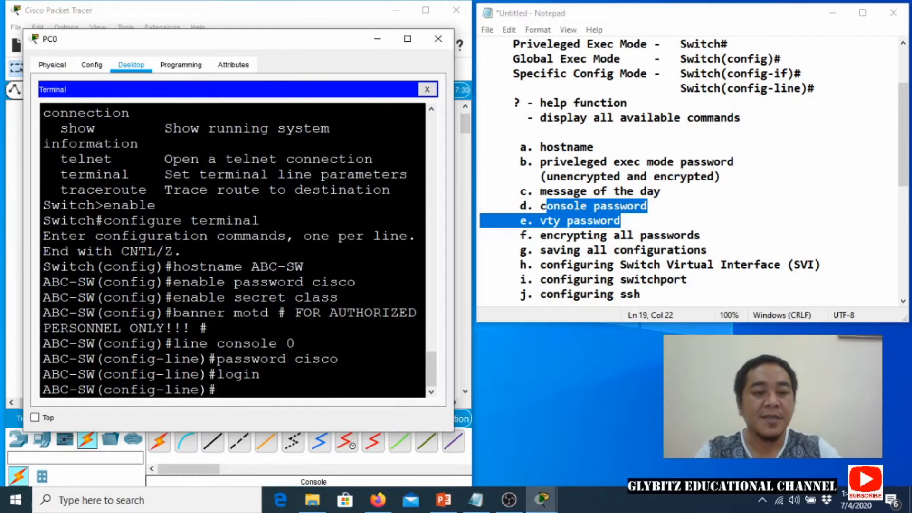
type("exit")
key("Return")
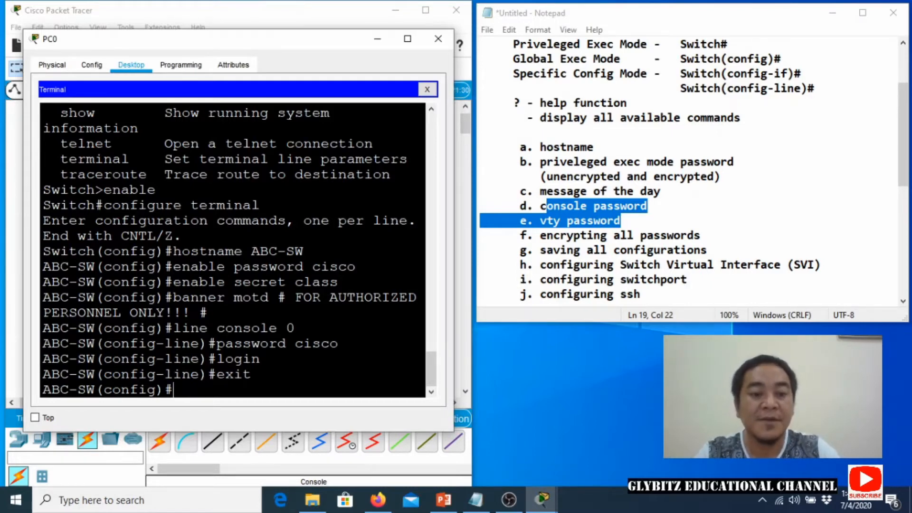
Enter configuration for vty lines 0 4.
type("line vy")
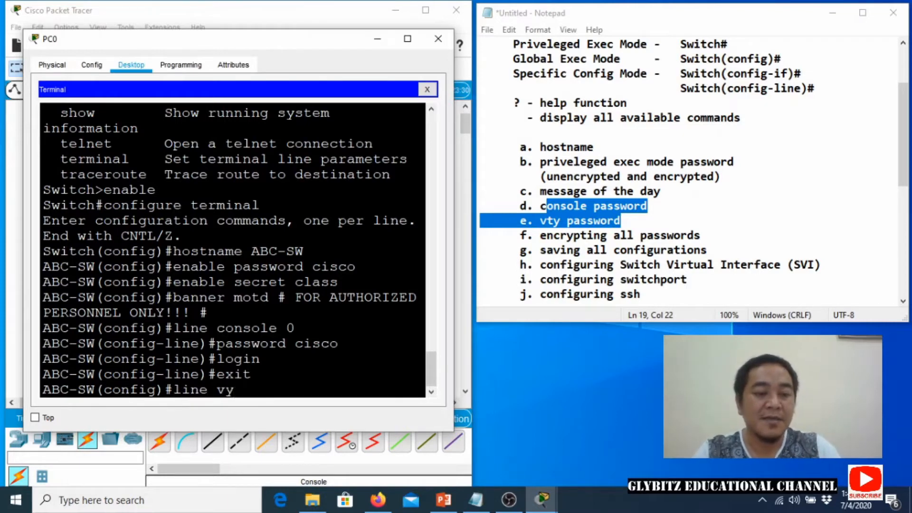
key("BackSpace")
type("ty 0 4")
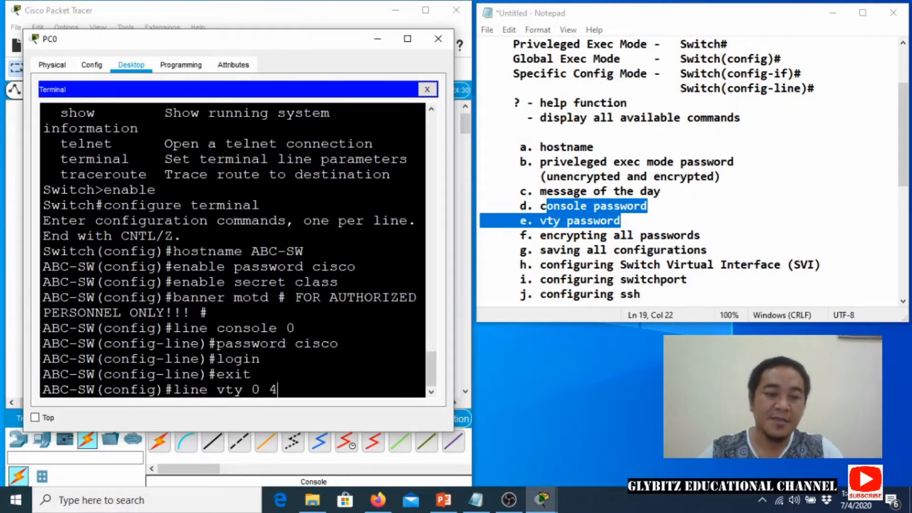
key("Return")
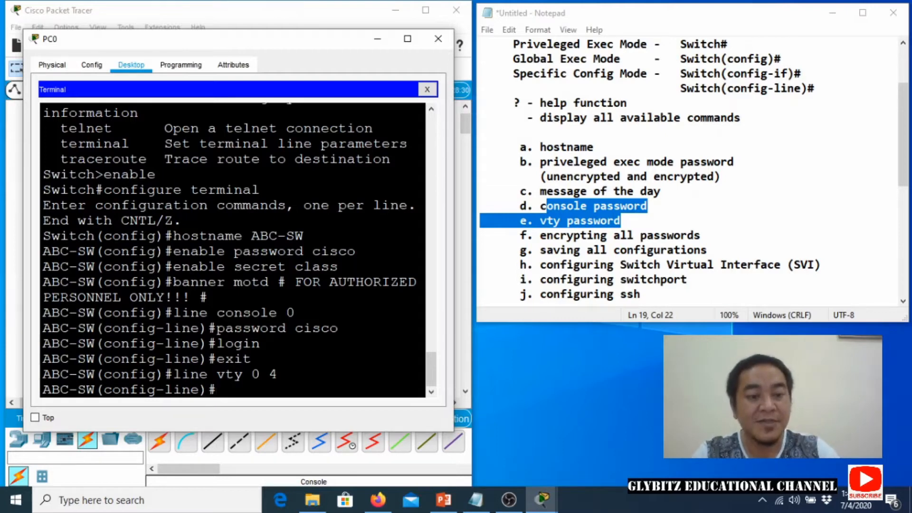
Set the vty password, require login, and return to ABC-SW# with Ctrl+Z.
type("password cisco")
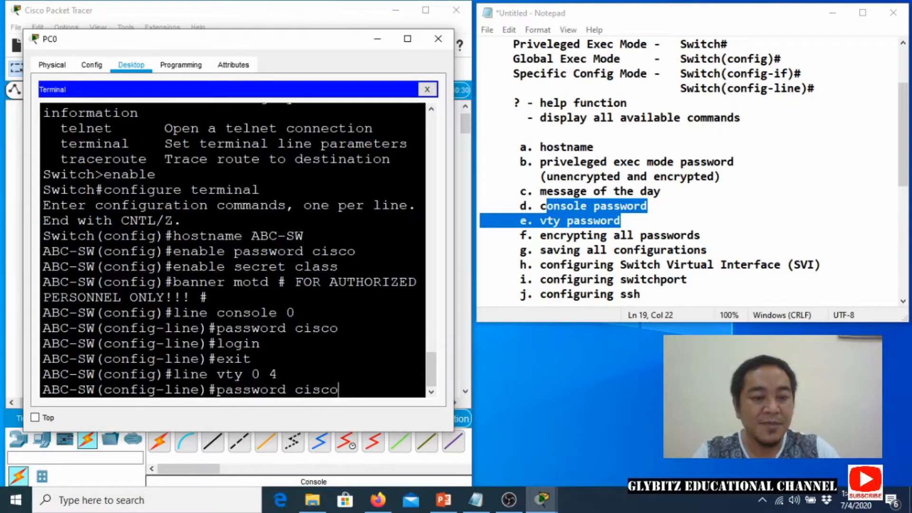
key("Return")
type("login")
key("Return")
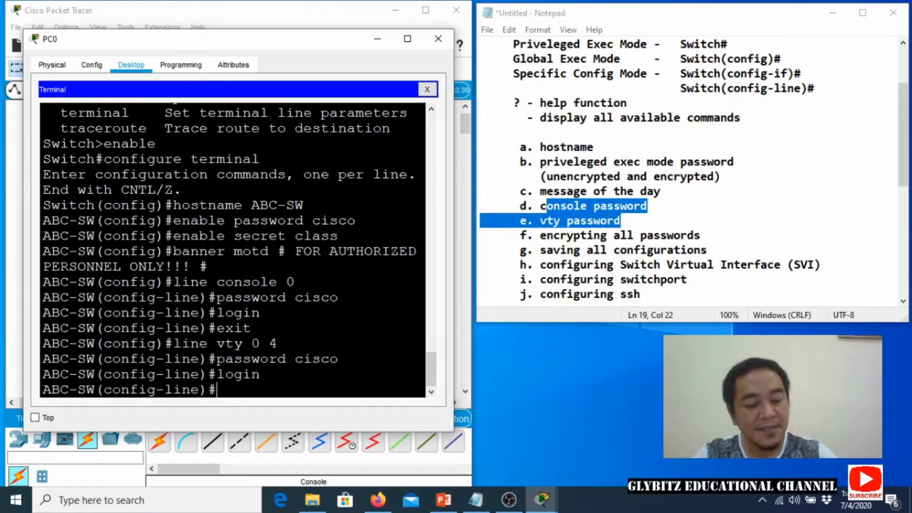
key("ctrl+z")
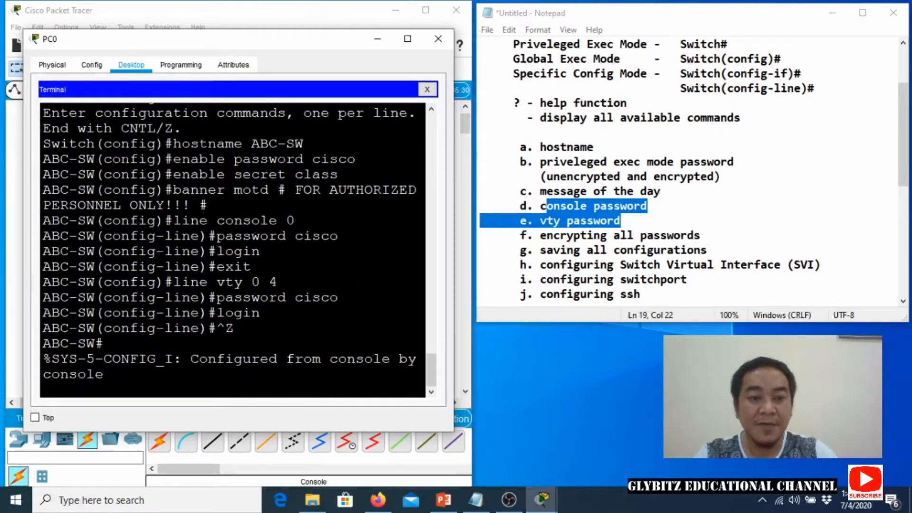
Type copy running-config startup-config at the ABC-SW# prompt without running it.
key("Return")
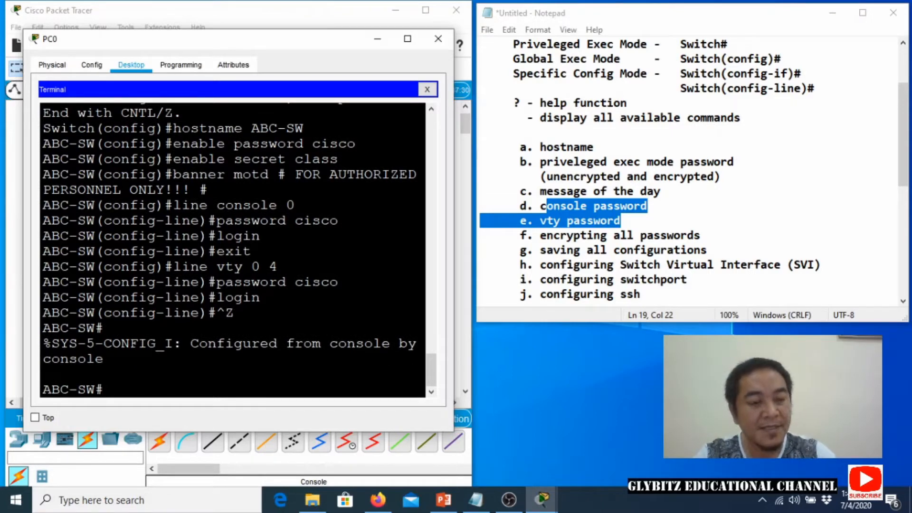
type("copy ru")
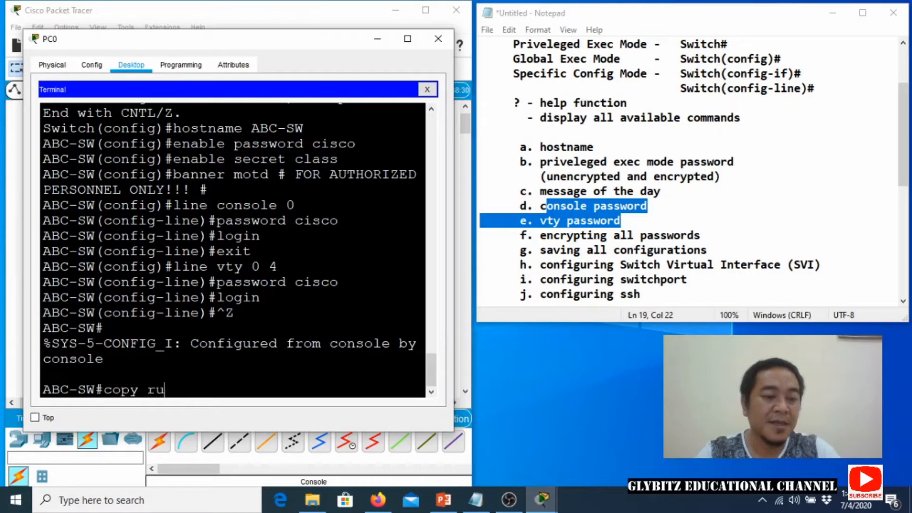
type("nning-config")
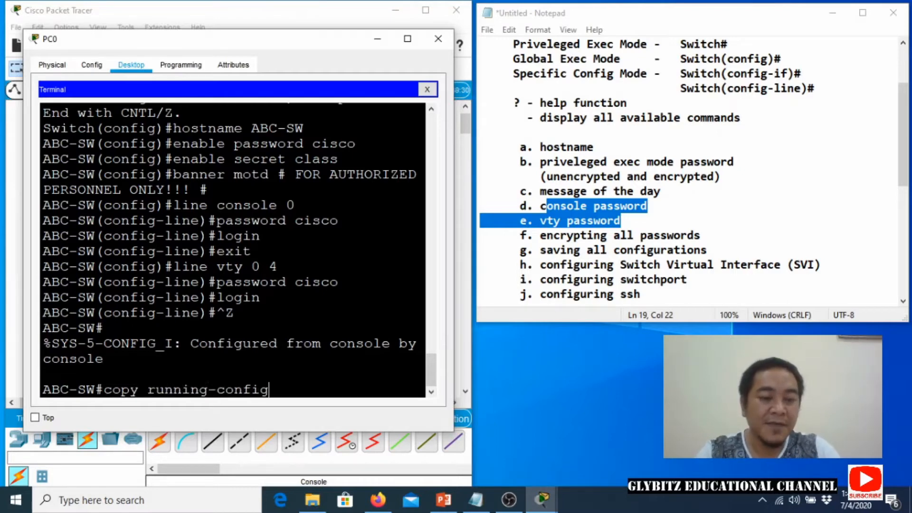
type(" startup")
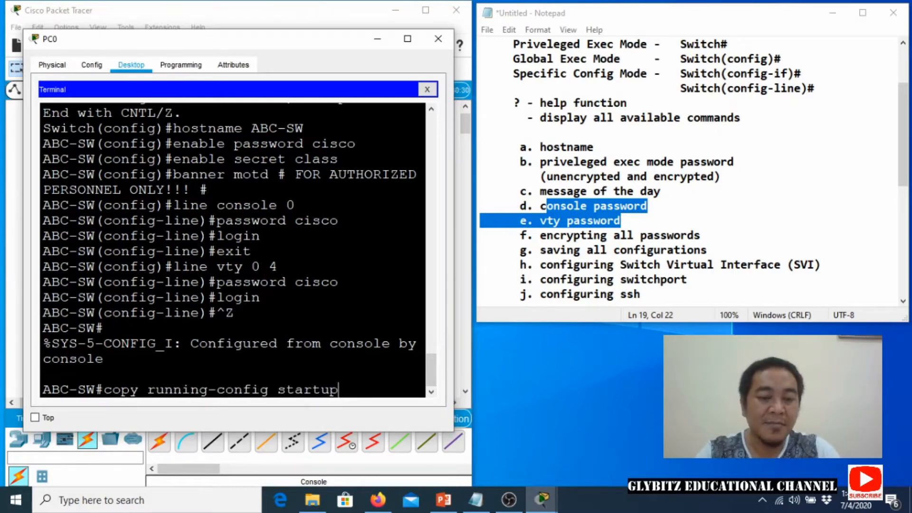
type("-config")
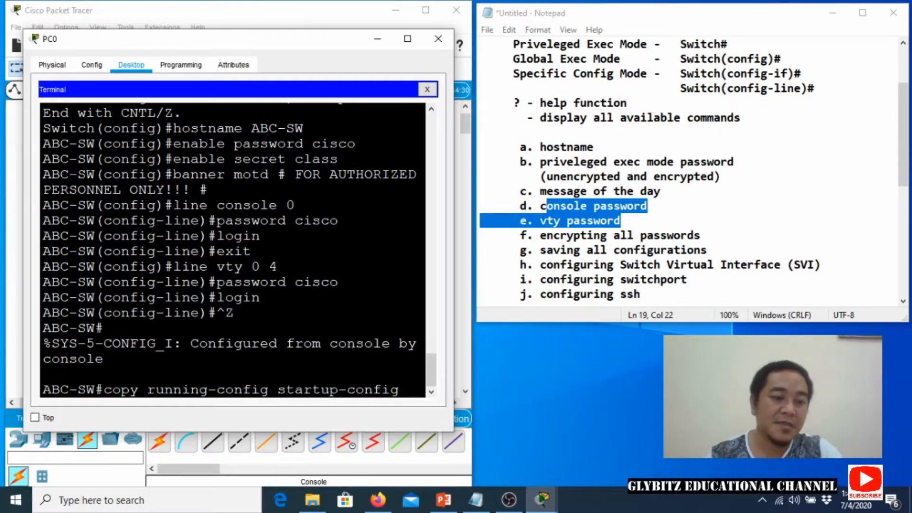
key("Home")
Highlight running-config, startup-config, and the configuration commands entered so far.
left_click_drag(104, 391, 400, 390)
left_click(207, 391)
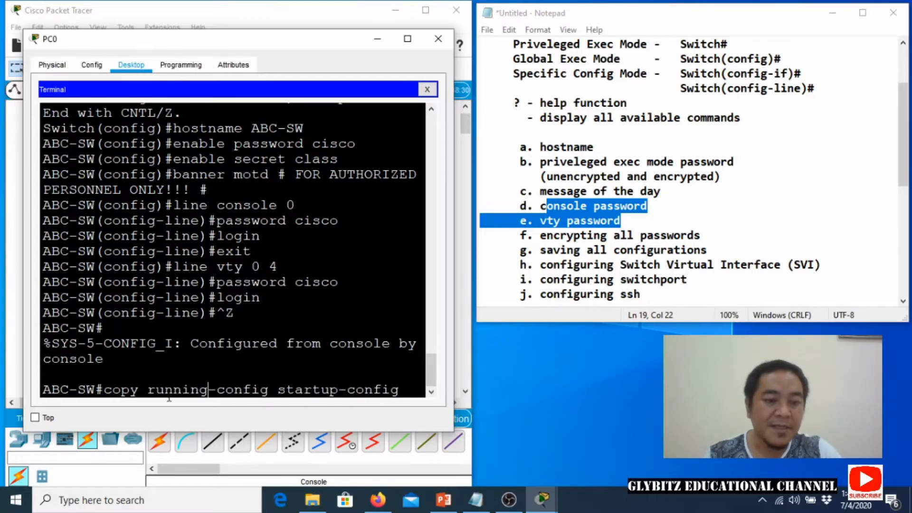
left_click_drag(147, 390, 260, 390)
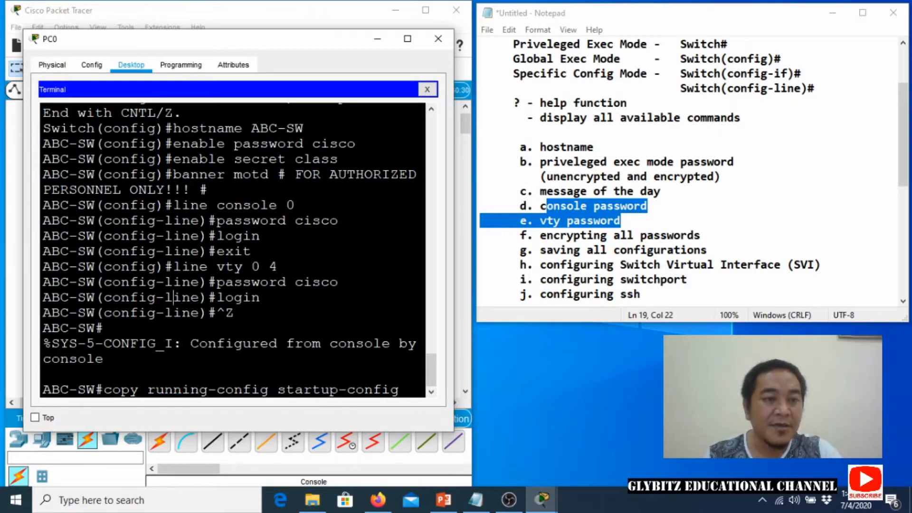
left_click_drag(60, 128, 104, 359)
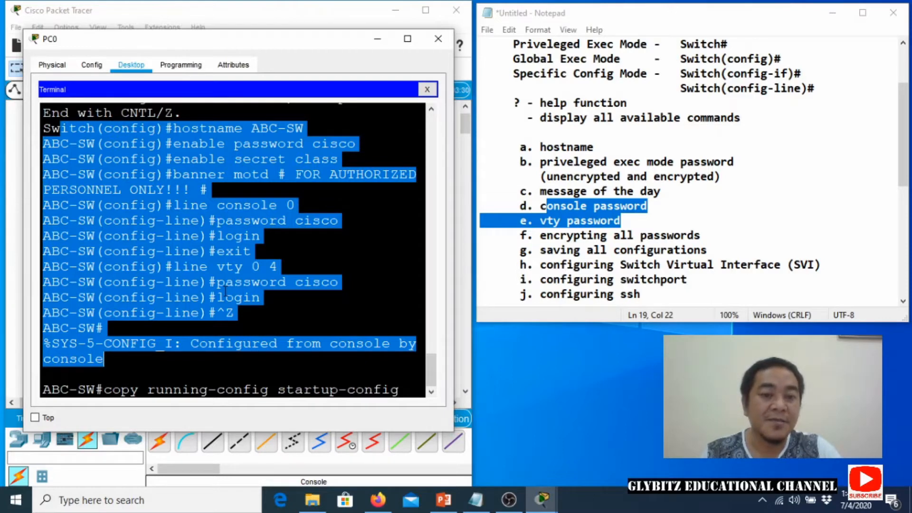
left_click_drag(278, 390, 399, 389)
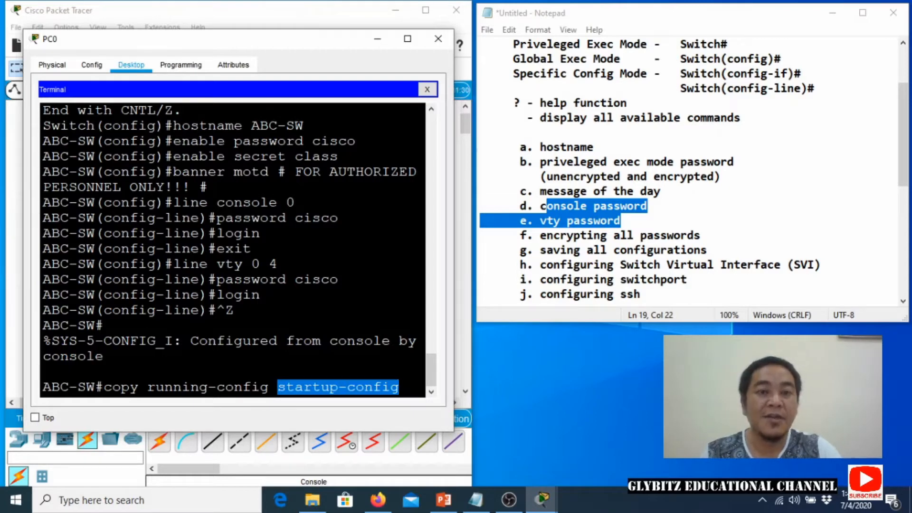
left_click(403, 387)
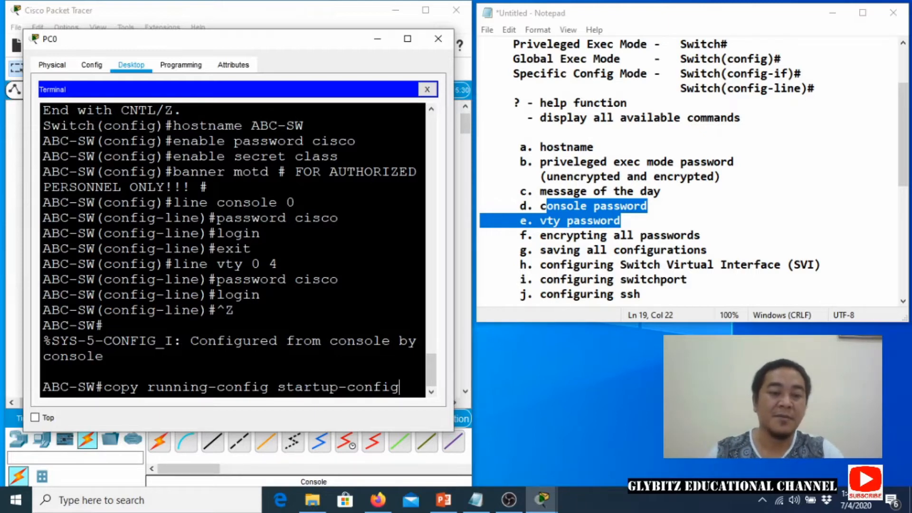
Save running-config to startup-config with the default filename, then highlight the vty 0 4 line.
key("Return")
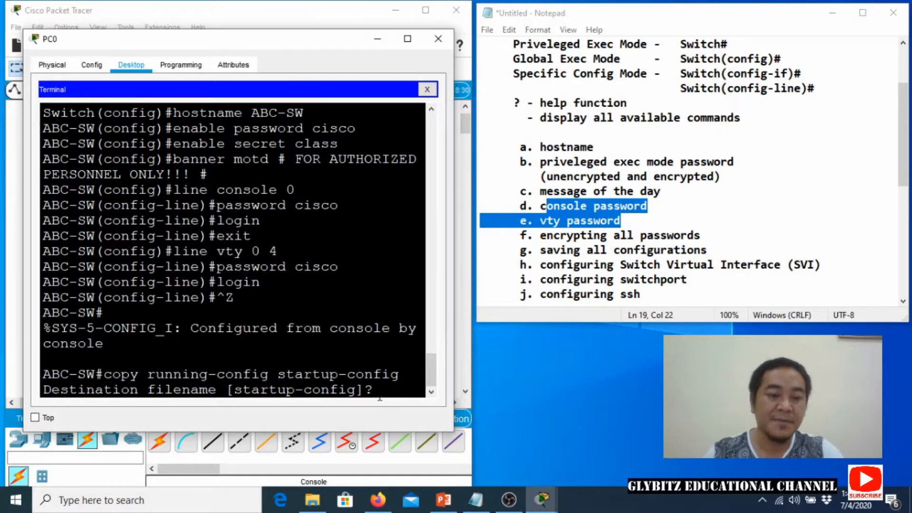
key("Return")
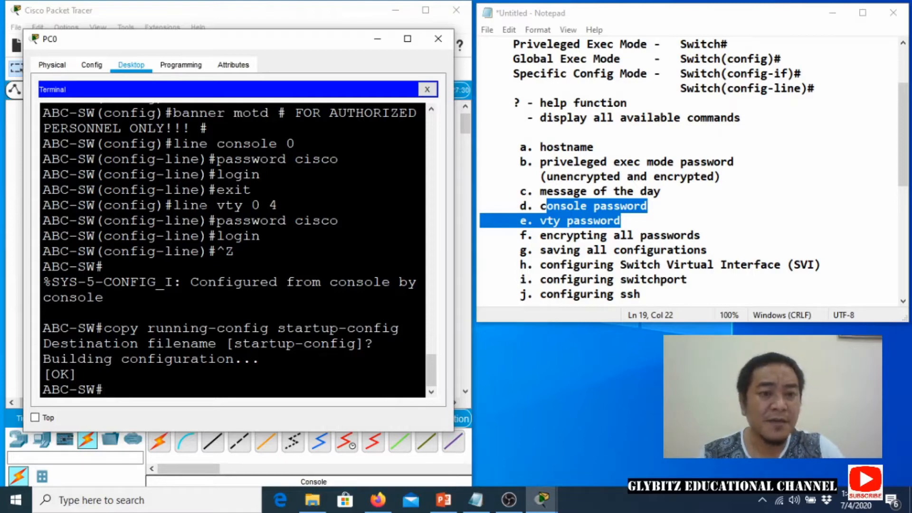
left_click_drag(200, 206, 277, 205)
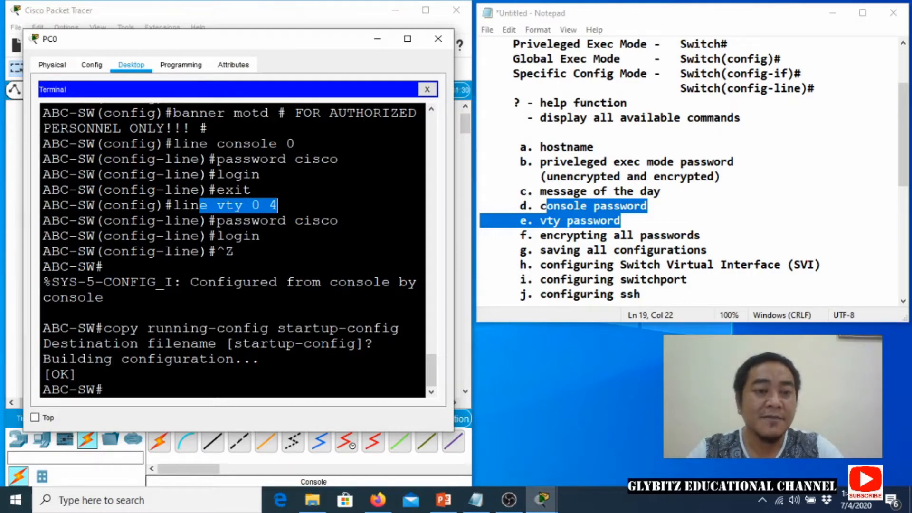
scroll(221, 279, "up", 3)
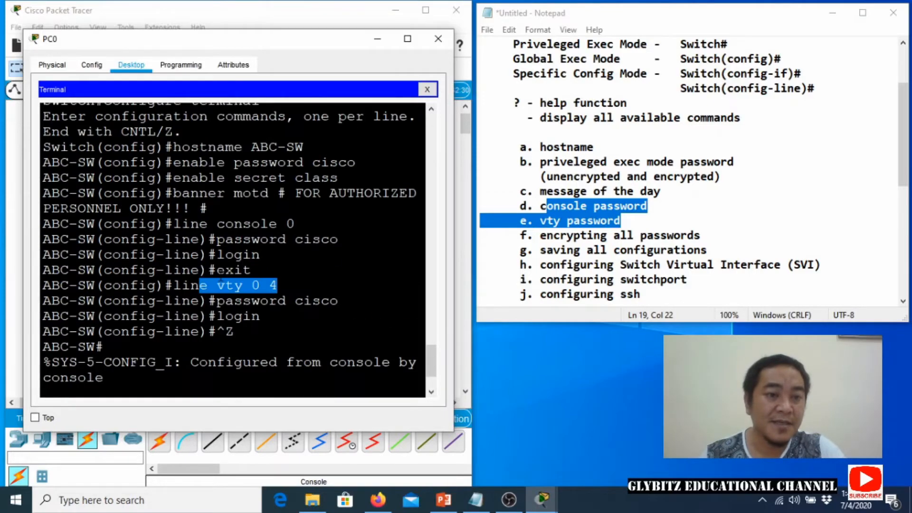
scroll(221, 280, "up", 5)
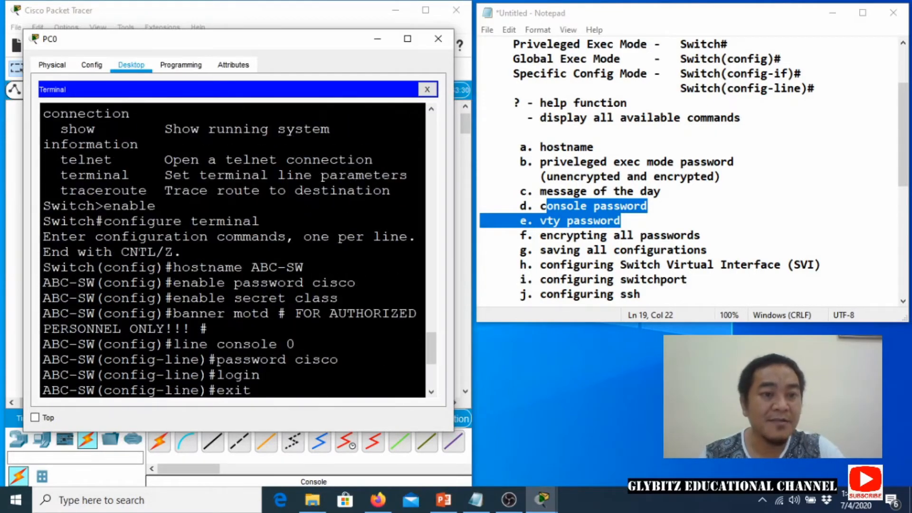
scroll(221, 279, "down", 3)
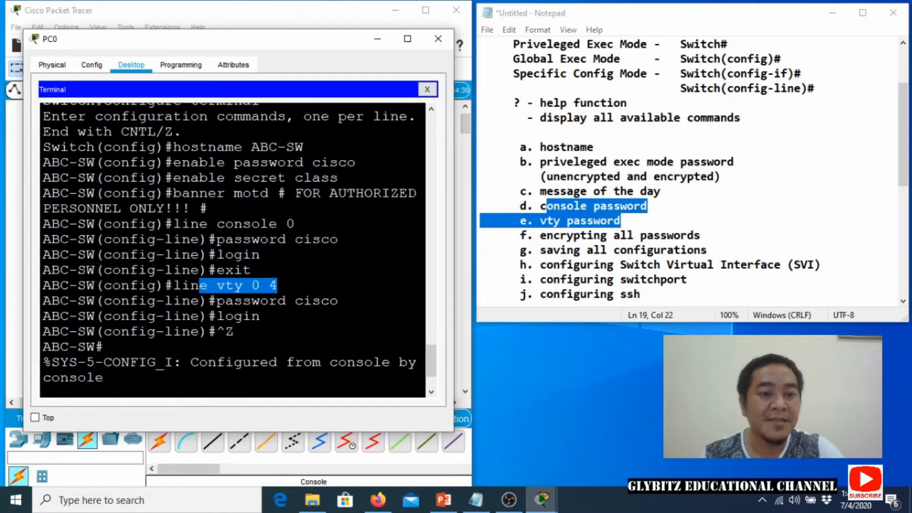
type("copy running-config startup-config")
key("Return")
key("Return")
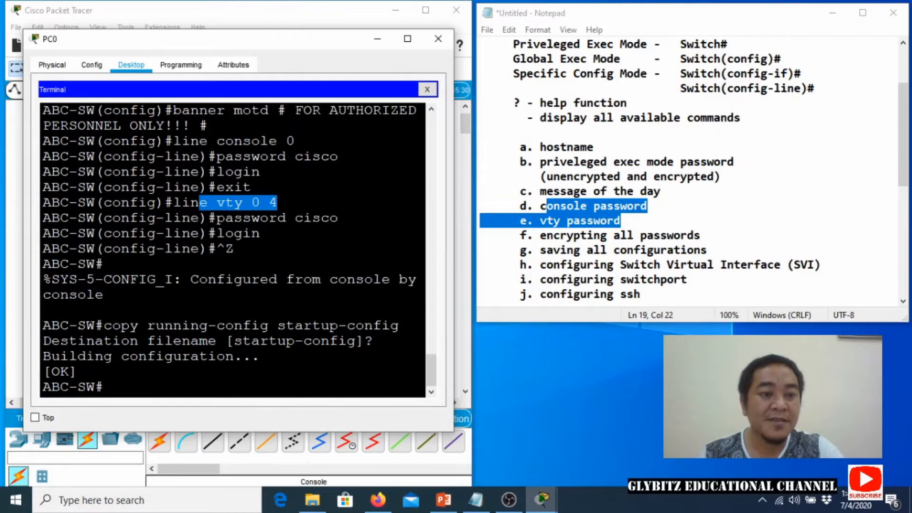
left_click(104, 387)
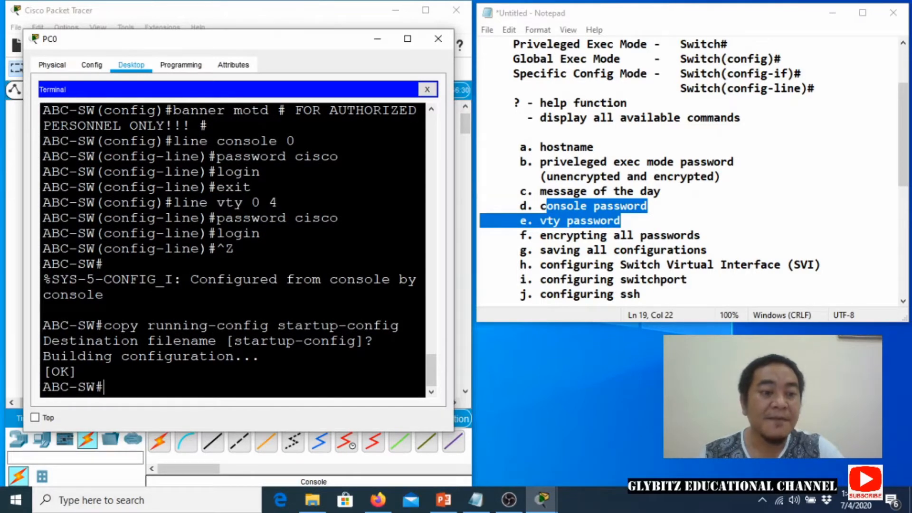
left_click_drag(181, 203, 279, 203)
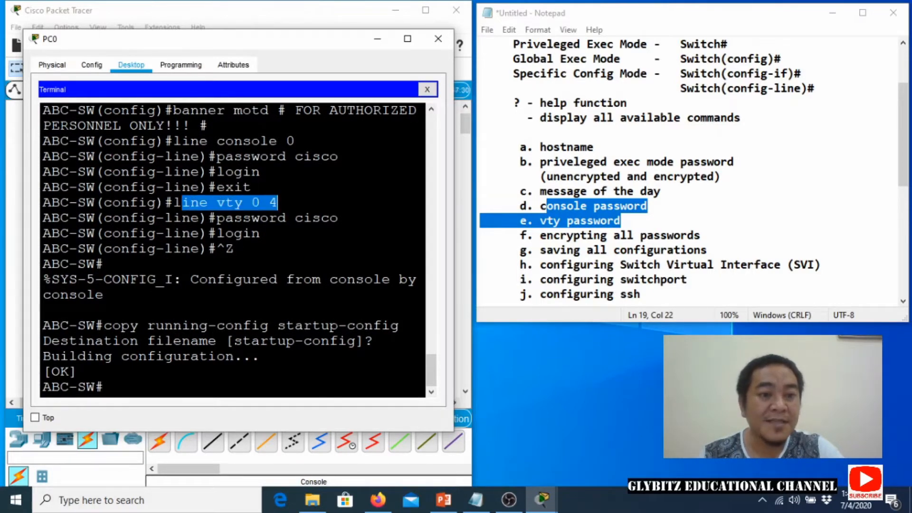
left_click(104, 387)
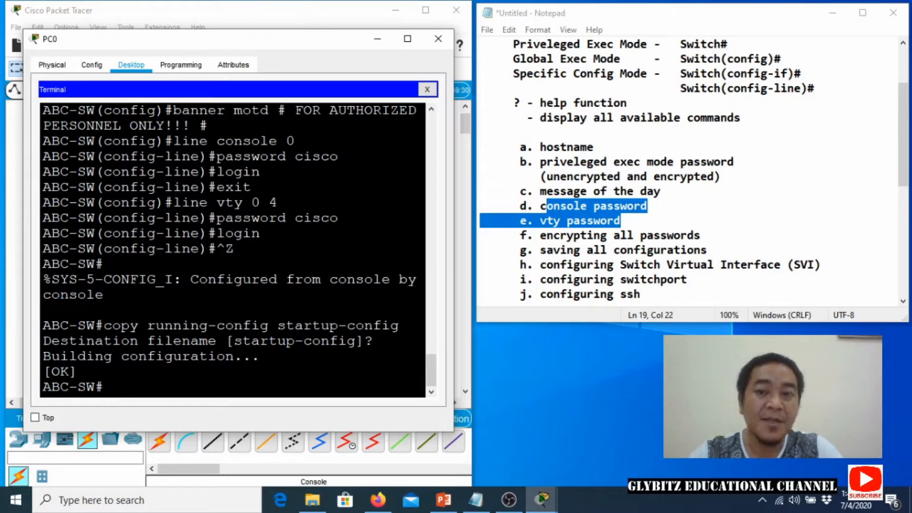
From configure terminal, give interface vlan 99 the address 172.17.99.11 255.255.255.0.
type("configre")
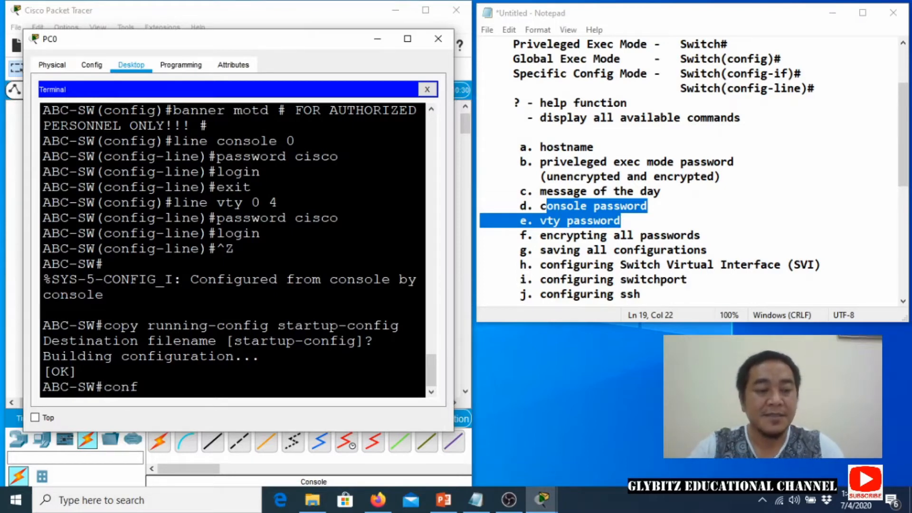
key("BackSpace")
key("BackSpace")
type("ure terminal")
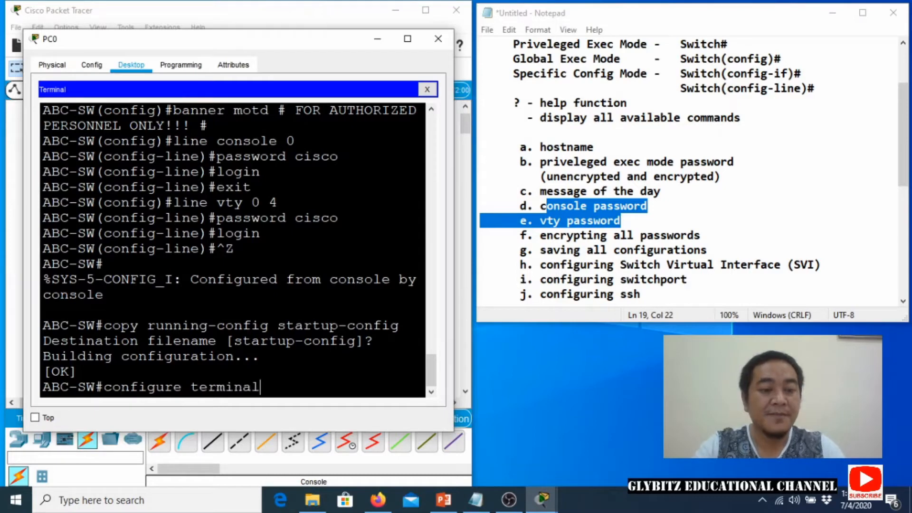
key("Return")
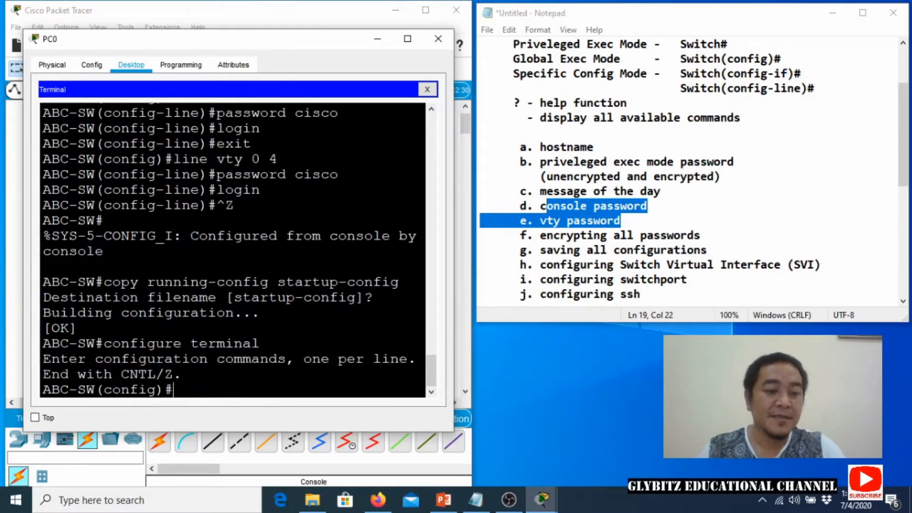
type("interface")
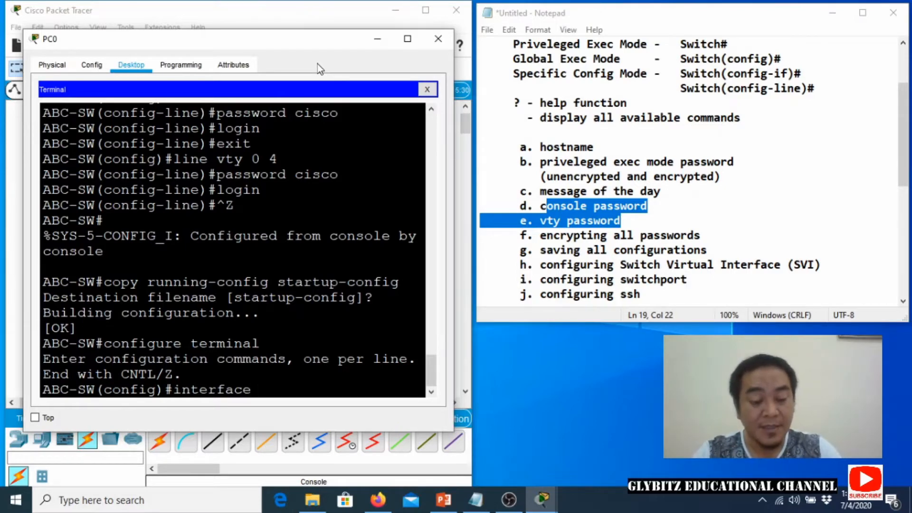
type(" vlan")
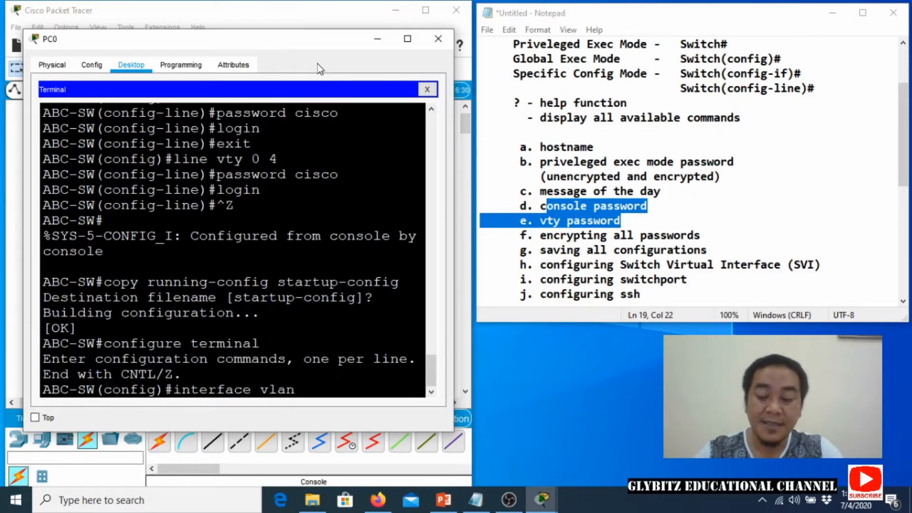
type(" 99")
key("Return")
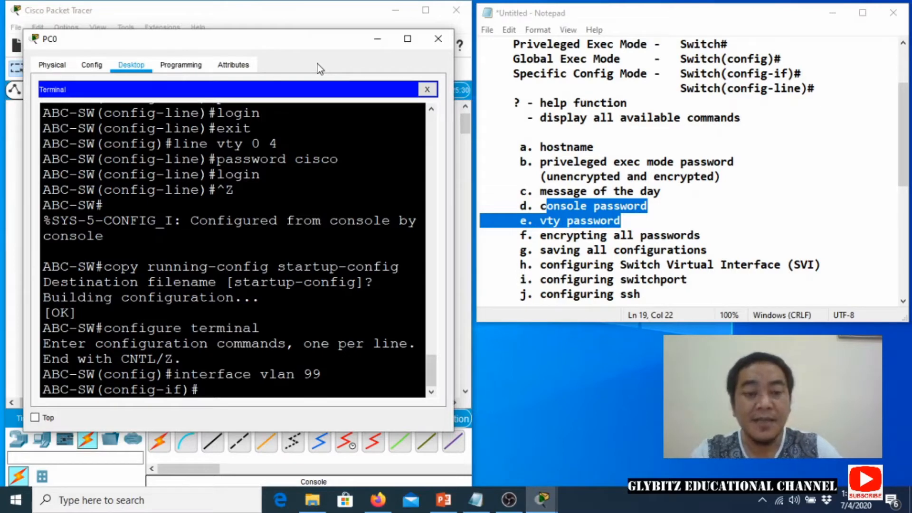
type("ip address")
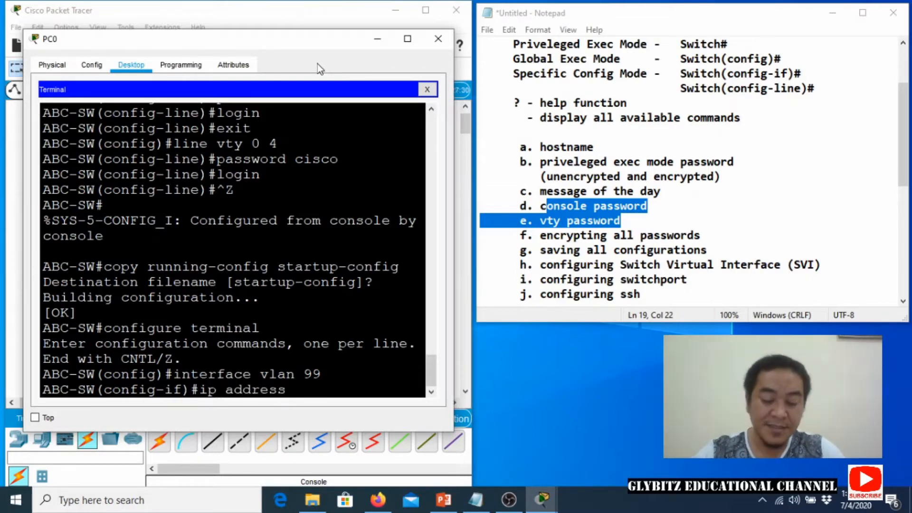
type(" 172.17")
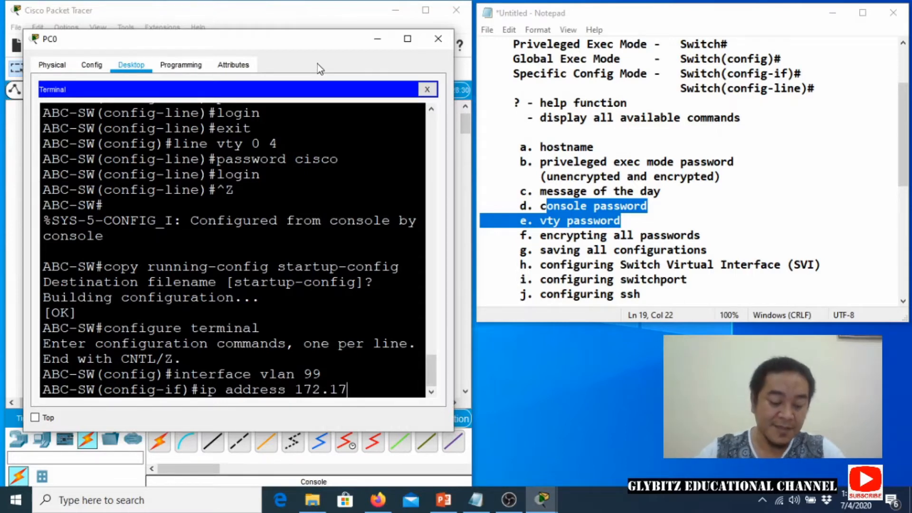
type(".99.11")
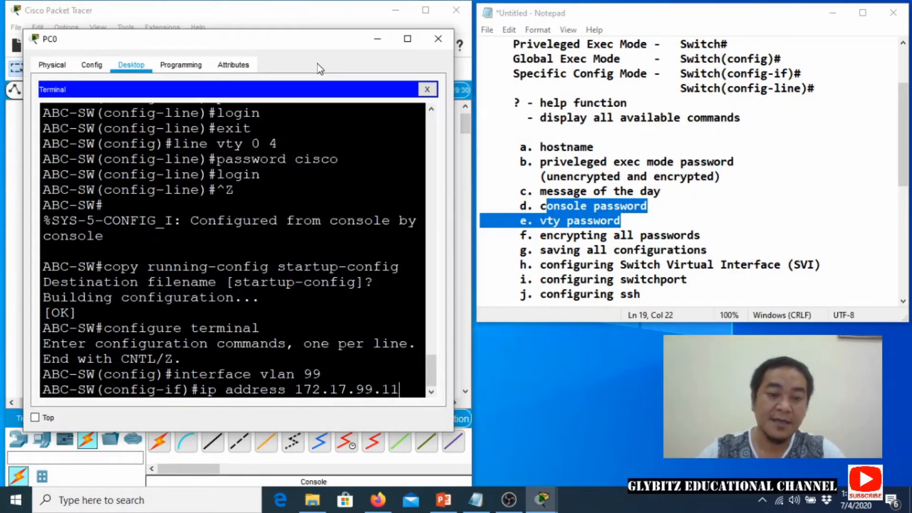
type(" 25")
type("255.255.0")
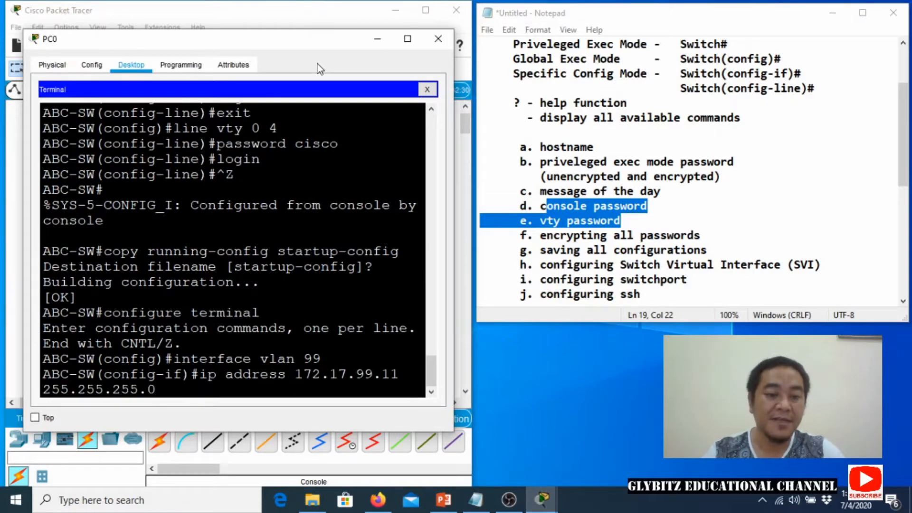
key("Return")
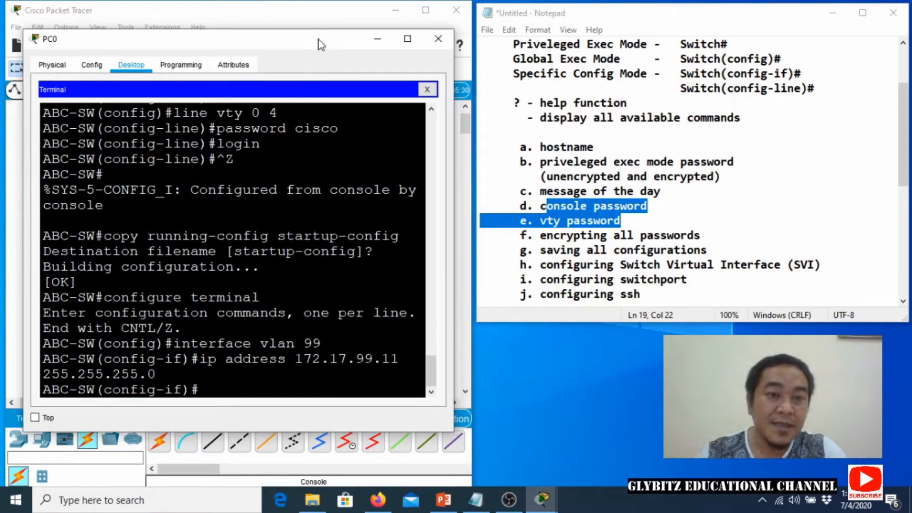
left_click_drag(321, 45, 397, 96)
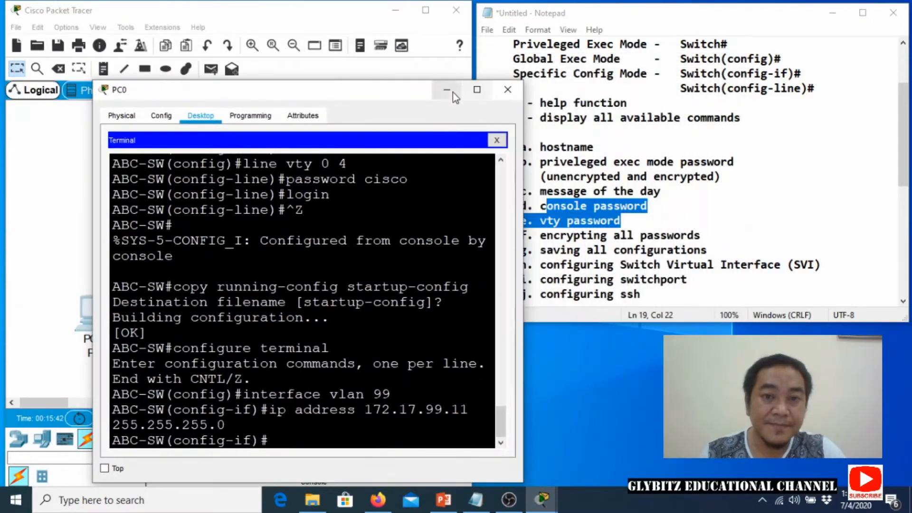
Start a note below Switch0 whose first line reads 'VLAN99 IP: 172.17.99.11'.
left_click(451, 92)
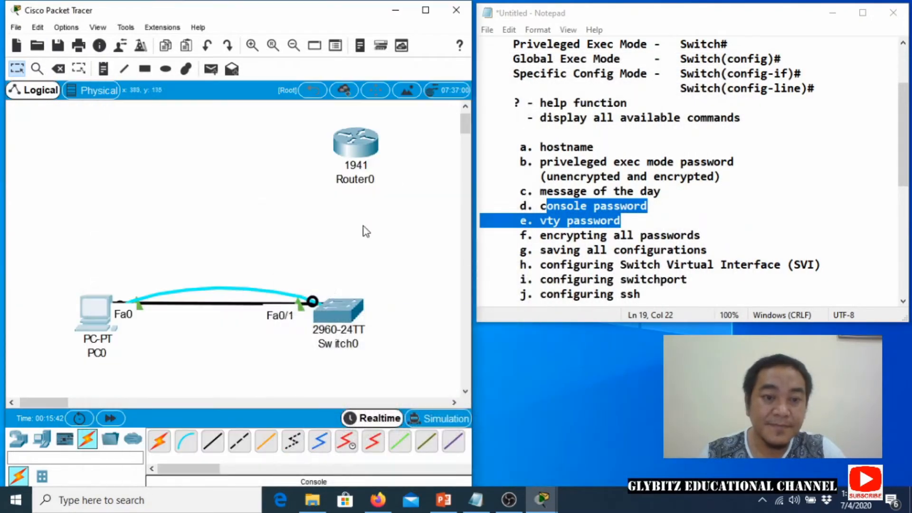
left_click(103, 70)
left_click(295, 360)
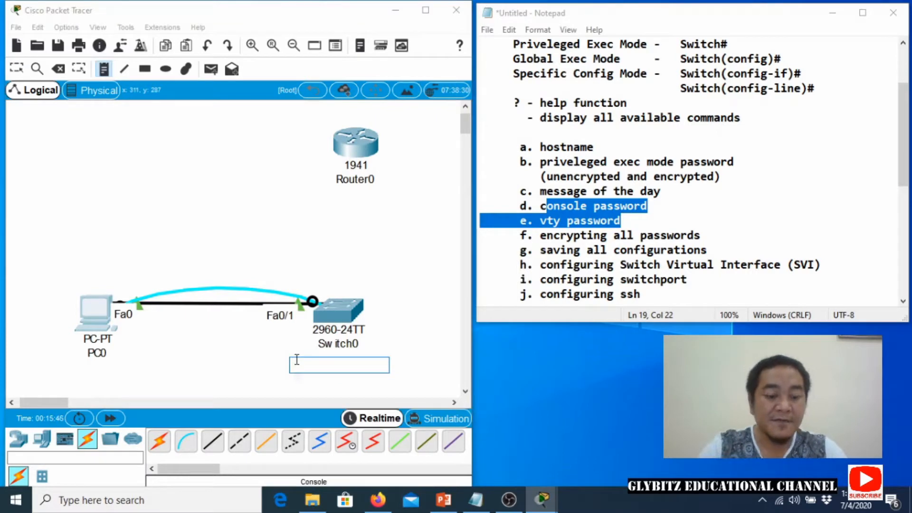
type("VLA")
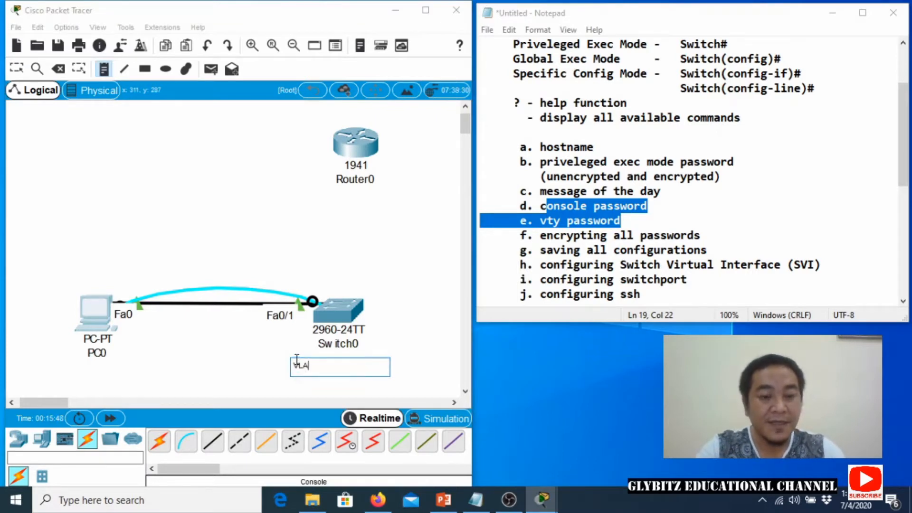
type("N99 (P")
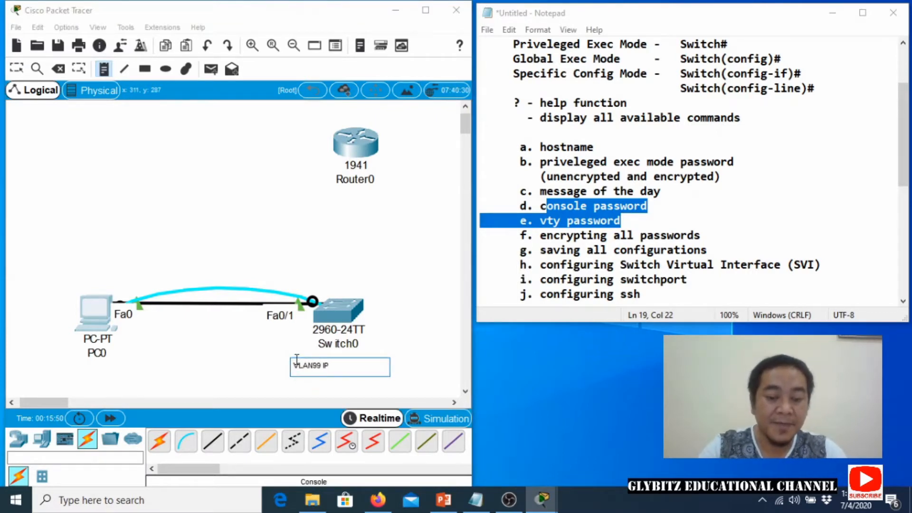
type(": 7")
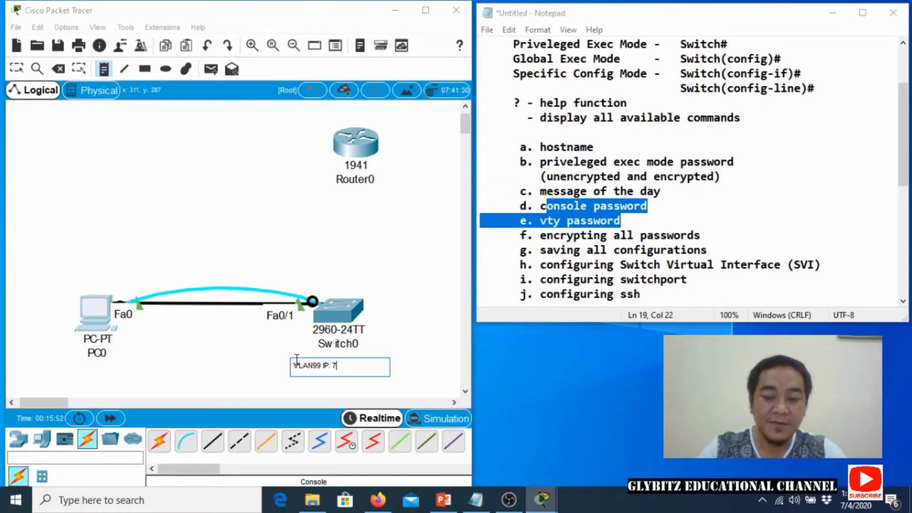
key("BackSpace")
type("172.")
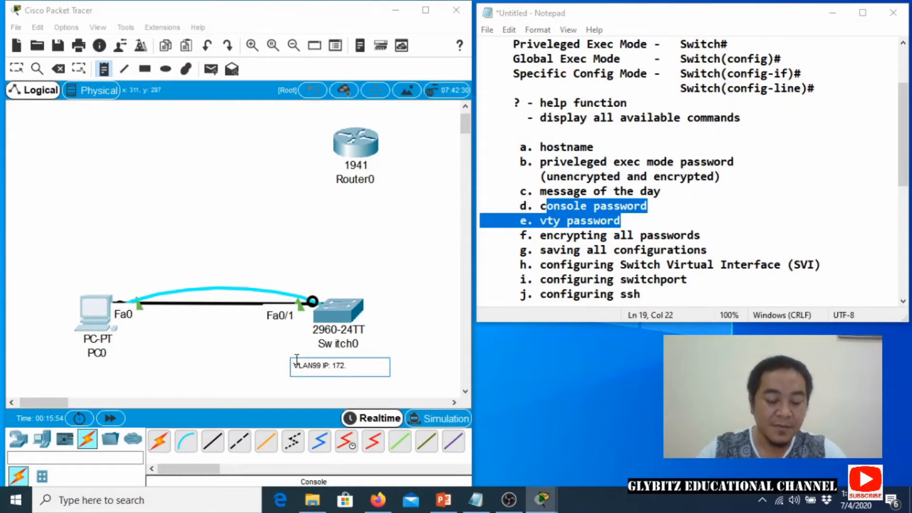
type("17")
type(".99.11")
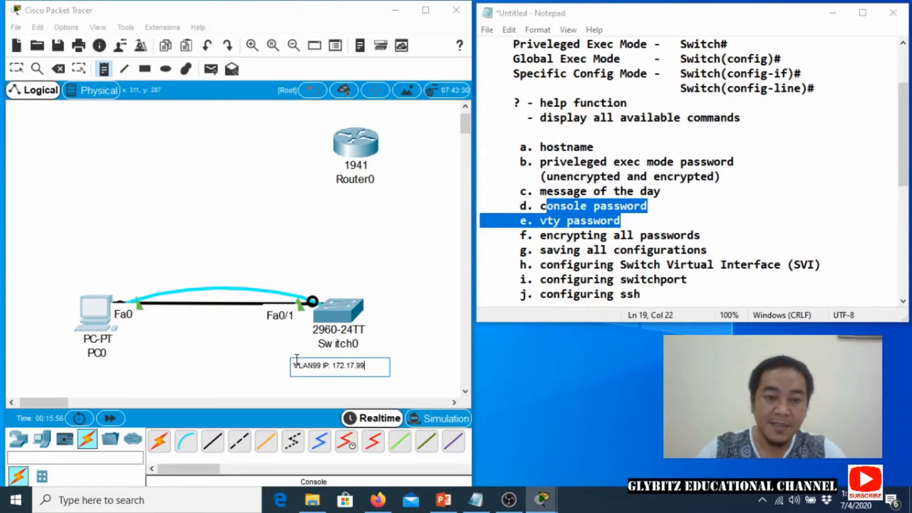
key("Return")
Add the lines 'SNM: 255.255.255.0' and 'GW: 172.17.99.1' to the note.
type("SNM;")
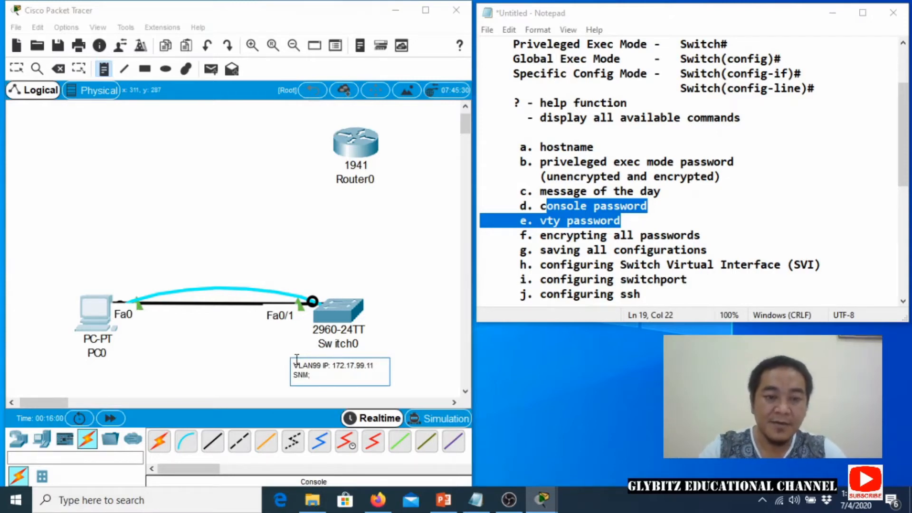
key("BackSpace")
key("BackSpace")
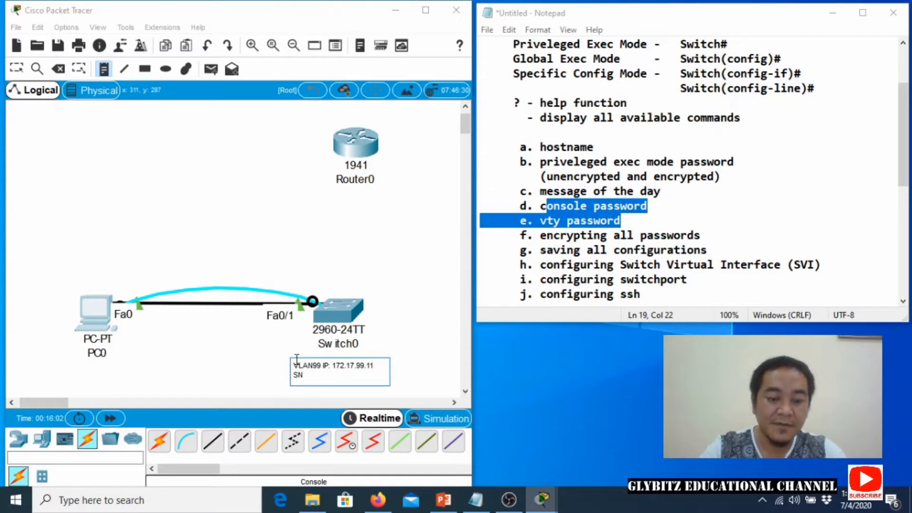
type("M: 255")
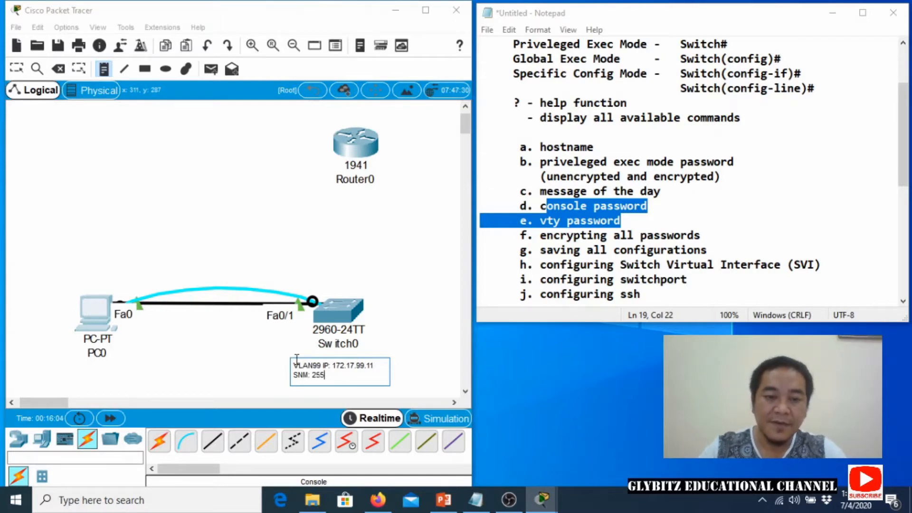
type(".255.255.0")
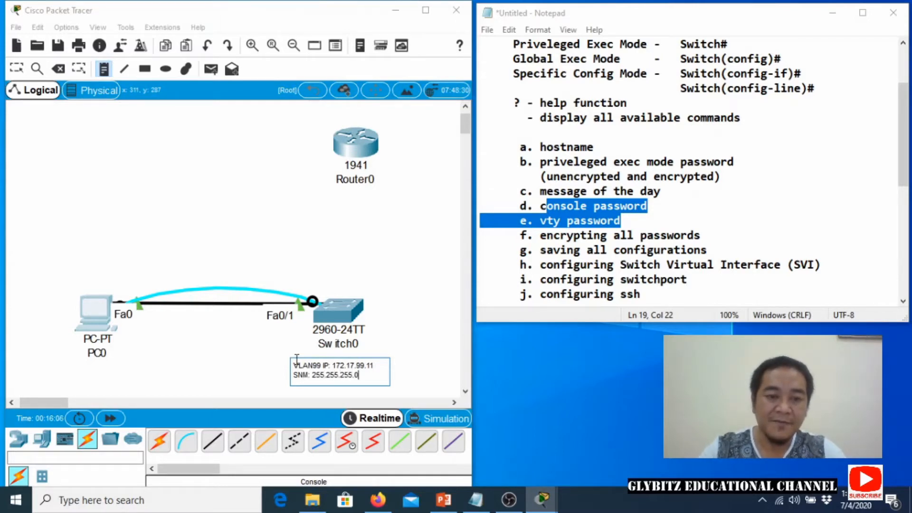
key("Return")
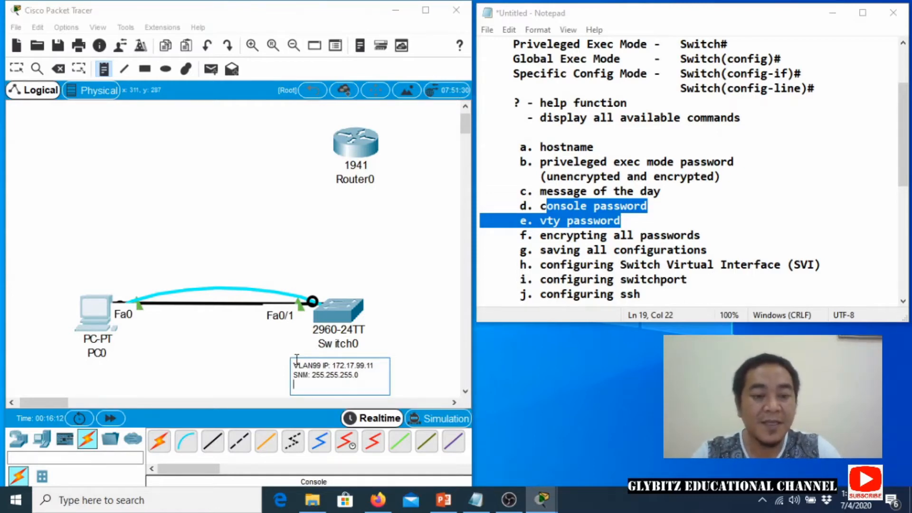
type("GW")
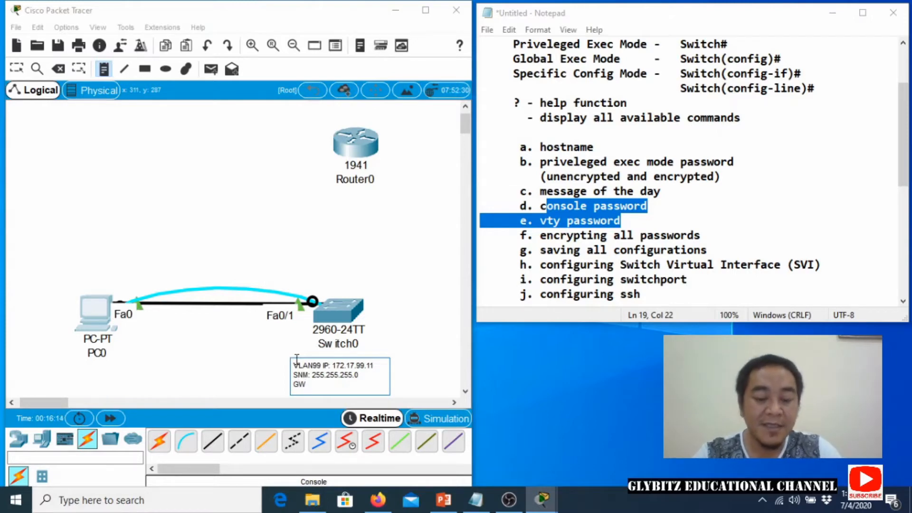
type(":")
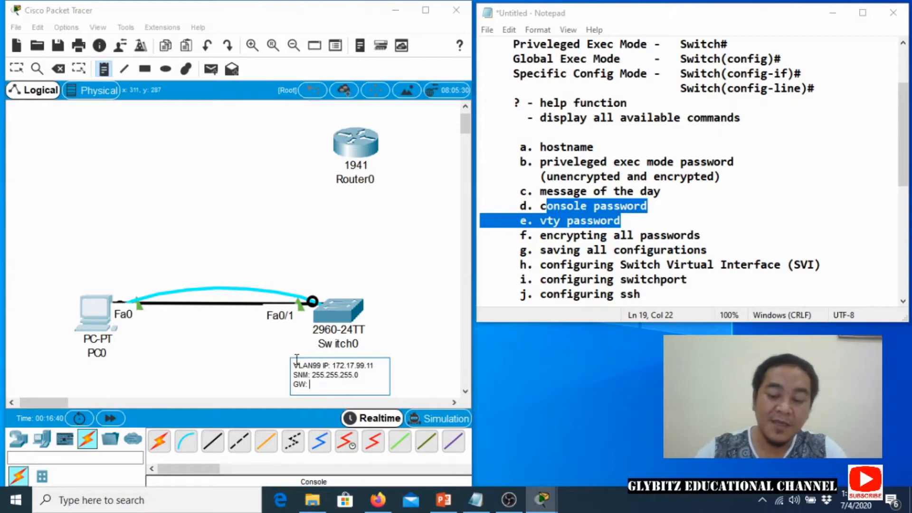
type("172.17")
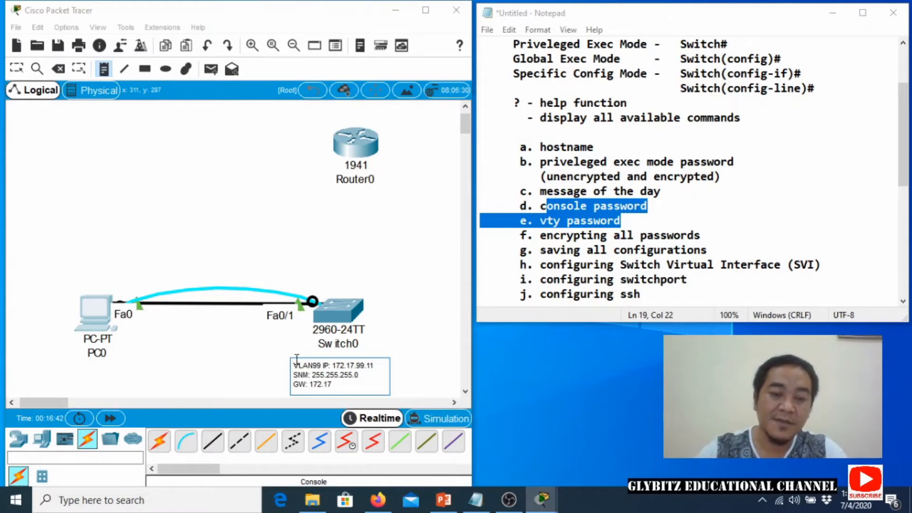
type(".99.1")
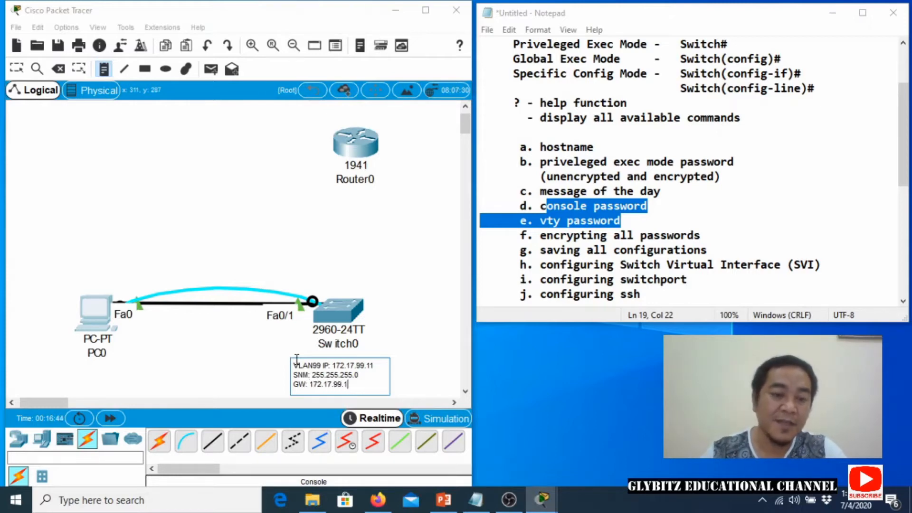
Drag Switch0, PC0 and the VLAN99 note higher on the canvas, then reopen PC0's window.
left_click(263, 353)
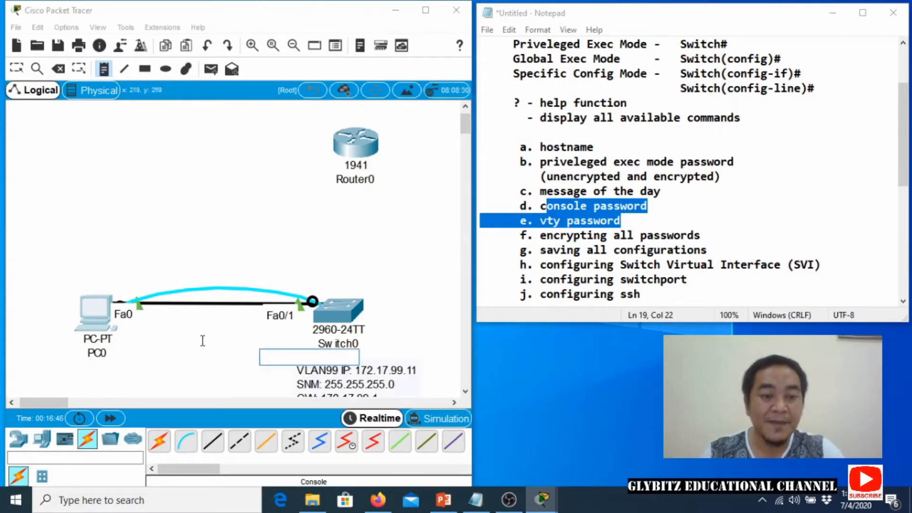
left_click(17, 70)
left_click_drag(334, 316, 335, 281)
left_click_drag(93, 315, 84, 275)
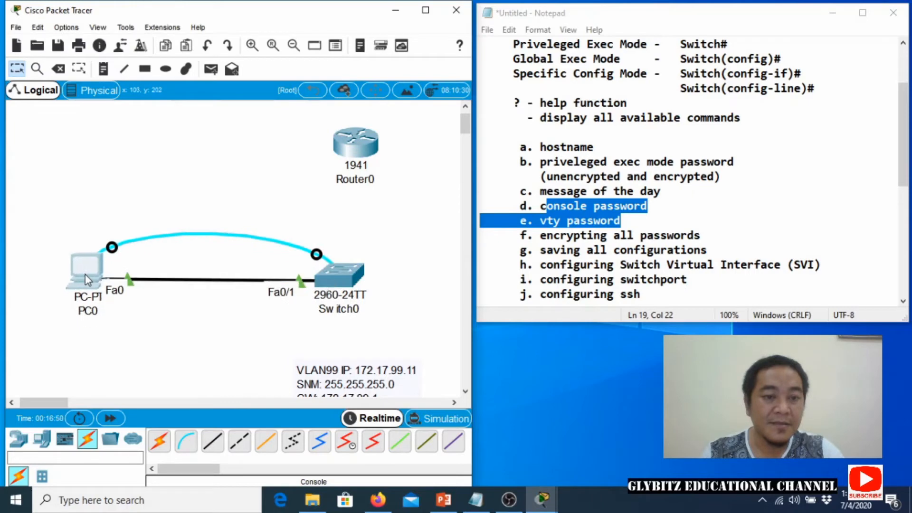
left_click(307, 377)
left_click(278, 366)
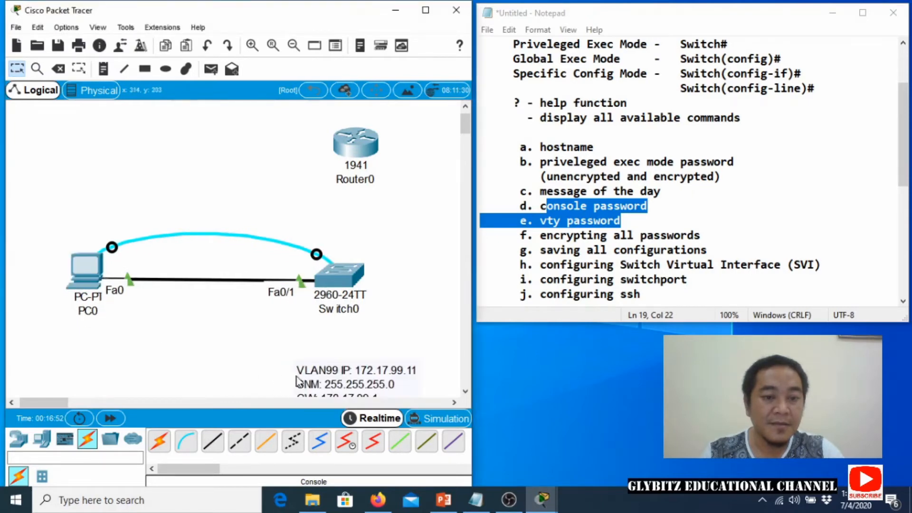
left_click_drag(313, 378, 309, 346)
left_click(230, 350)
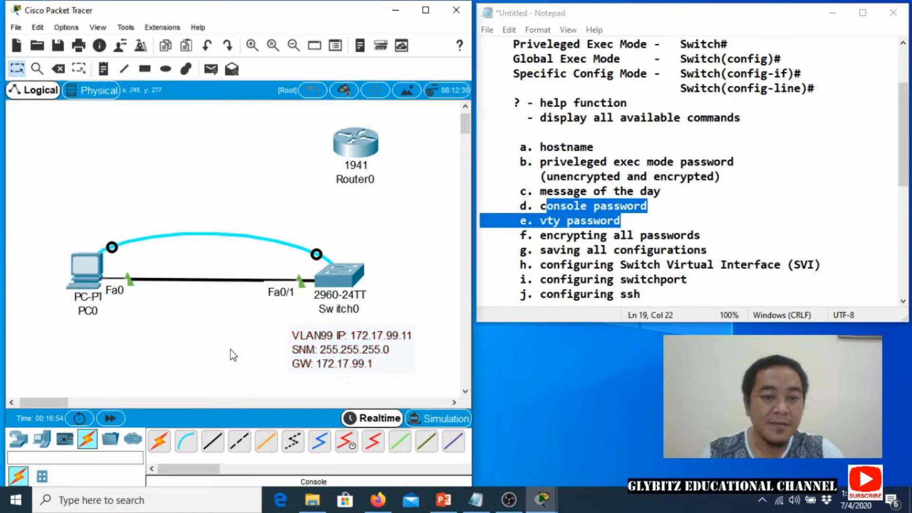
left_click(84, 284)
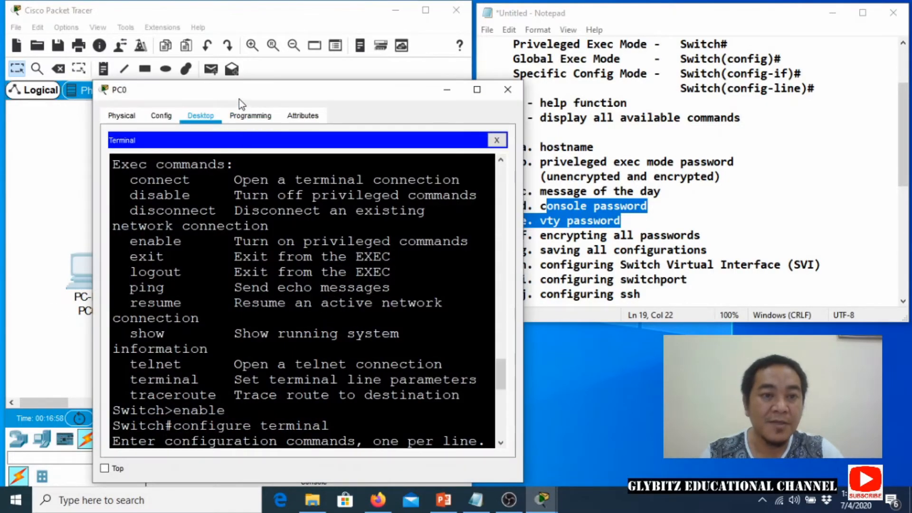
Exit interface configuration back to global configuration mode.
left_click_drag(455, 339, 455, 386)
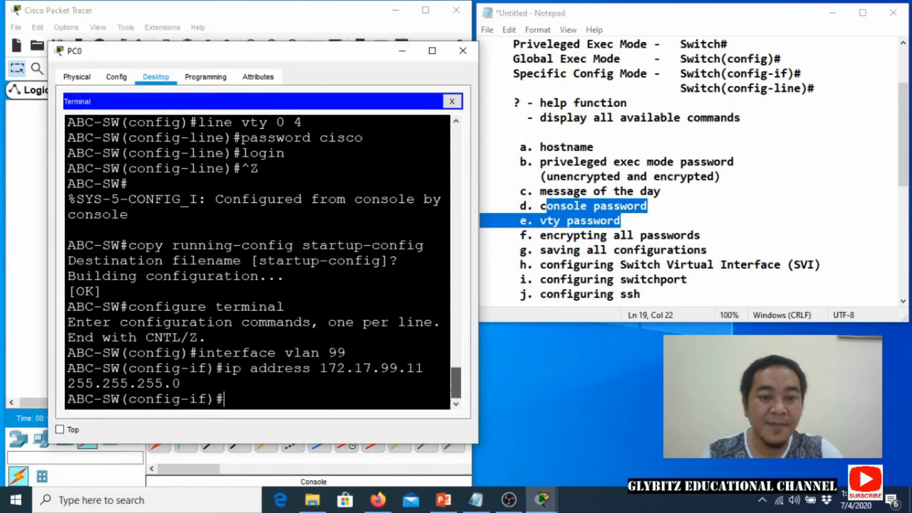
type("exi")
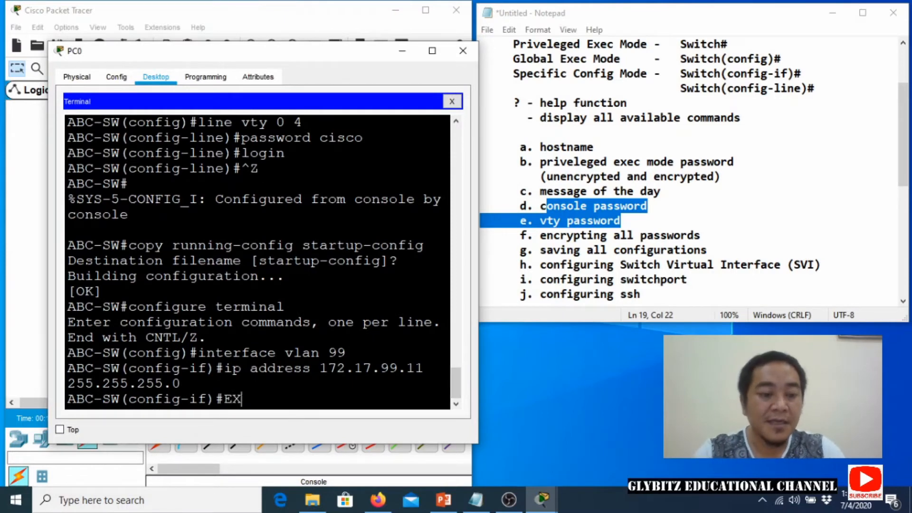
key("BackSpace")
key("BackSpace")
key("BackSpace")
type("exit")
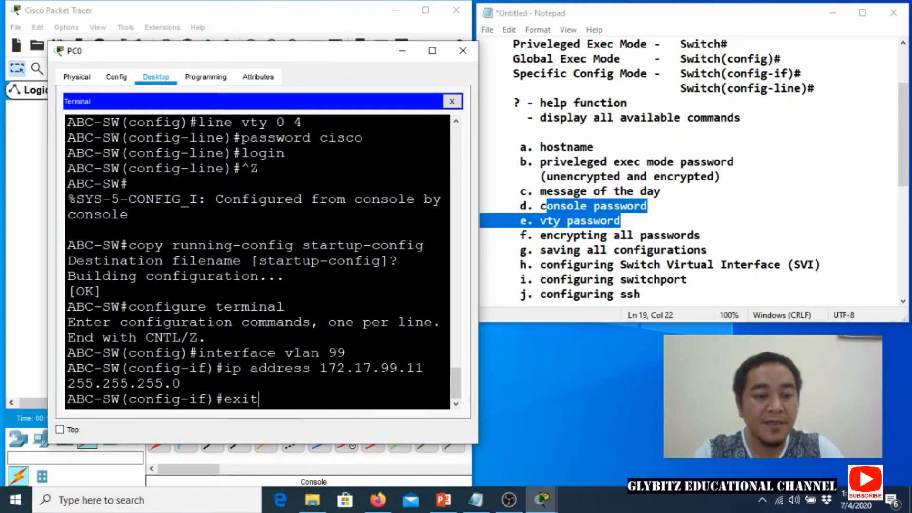
key("Return")
Set ip default-gateway 172.17.99.1 and return to privileged exec with Ctrl+Z.
type("ip defaulo")
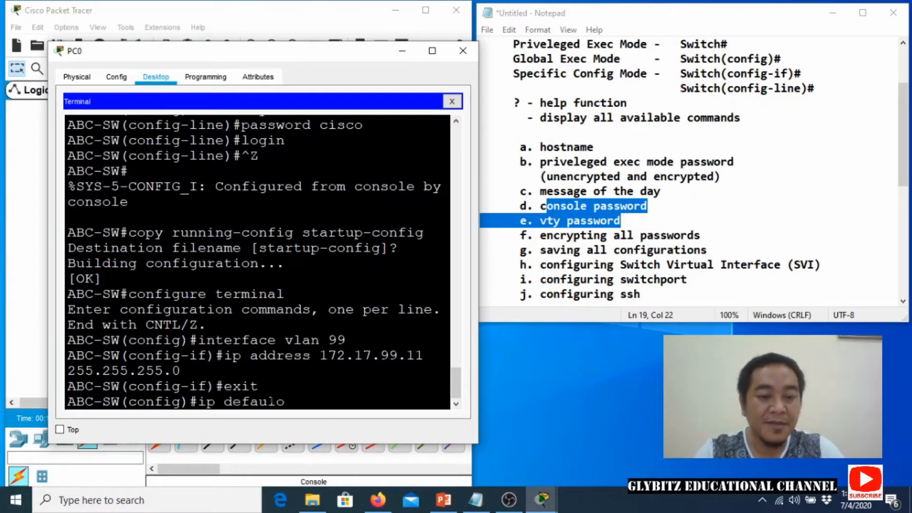
key("BackSpace")
type("t")
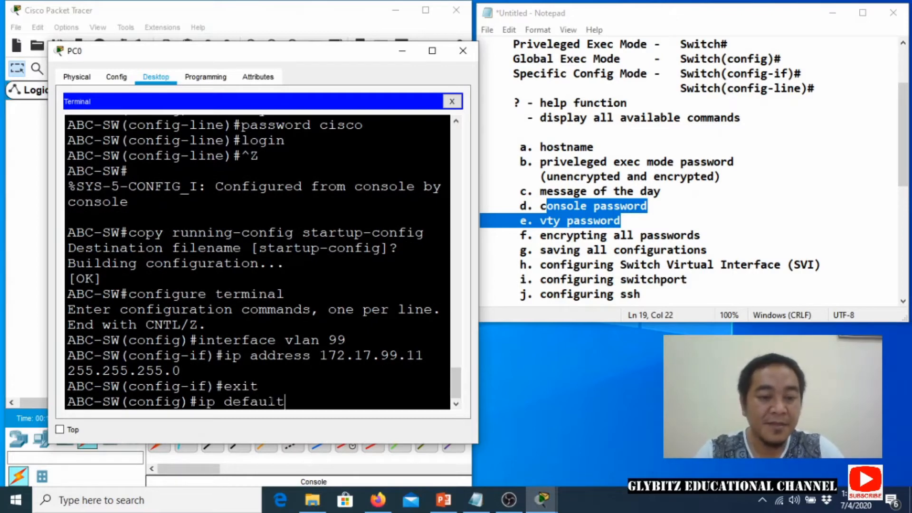
type("-gateway")
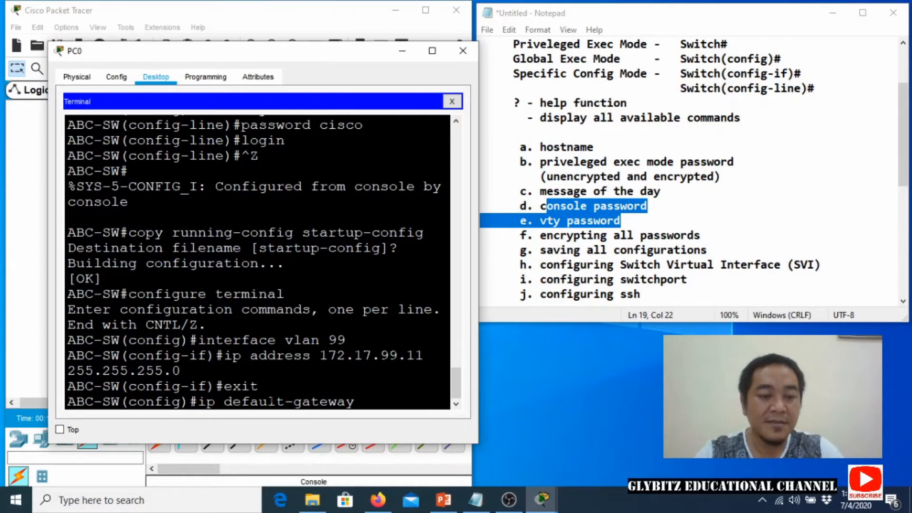
key("Return")
key("Up")
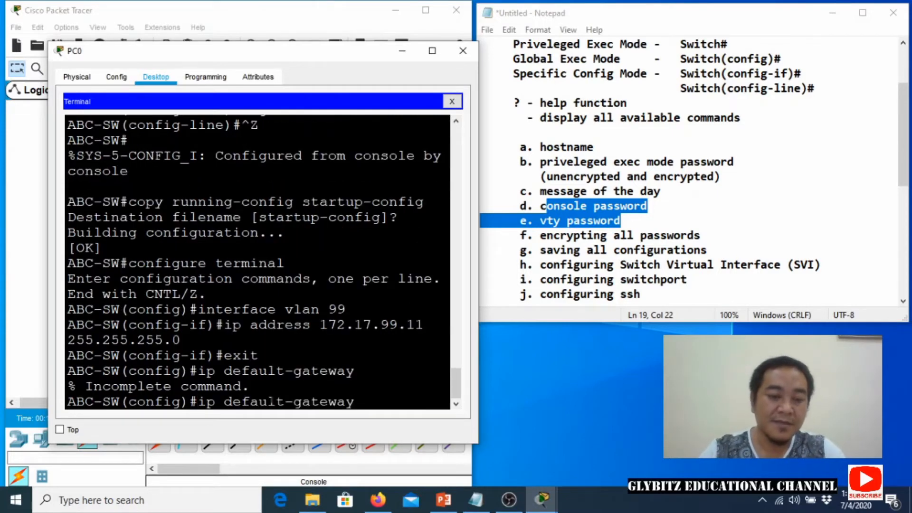
type("1")
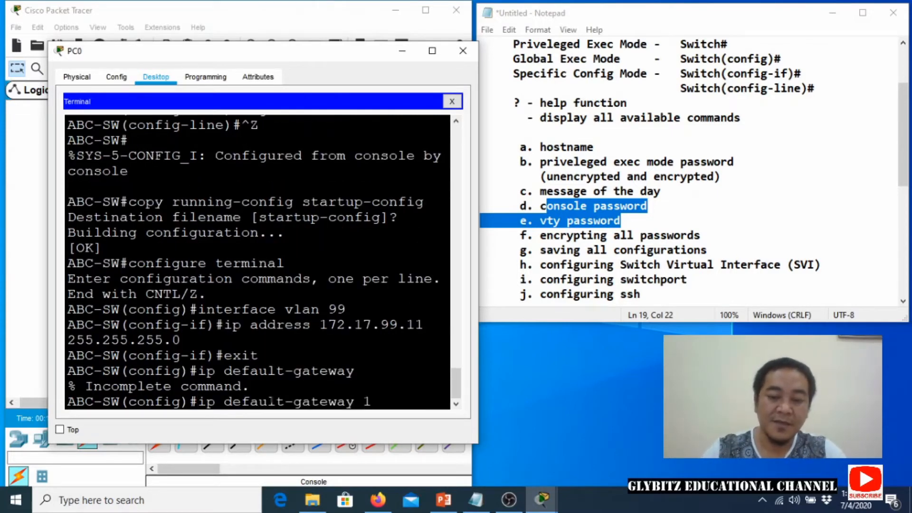
type("72.17")
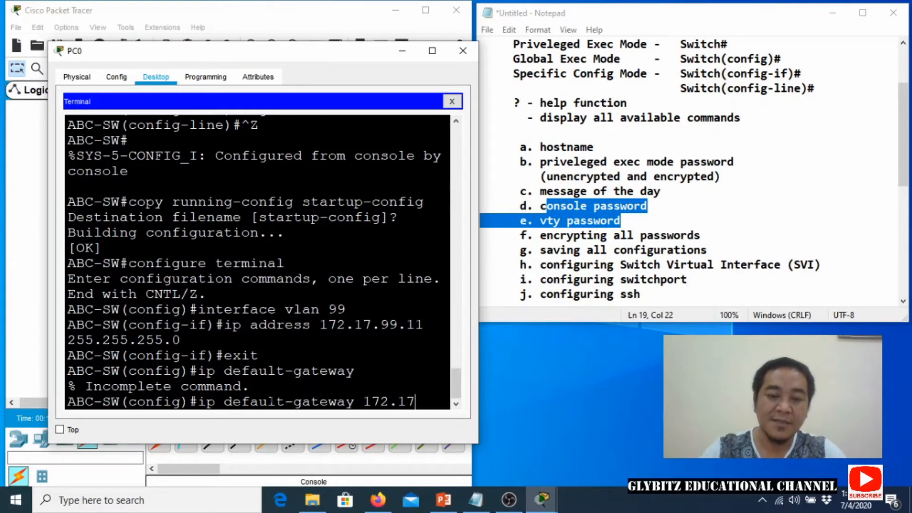
type(".99.1")
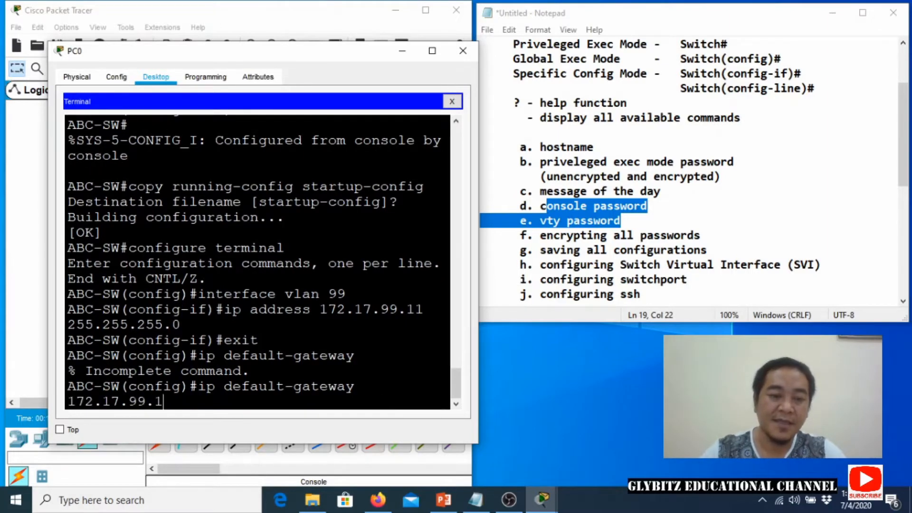
key("Return")
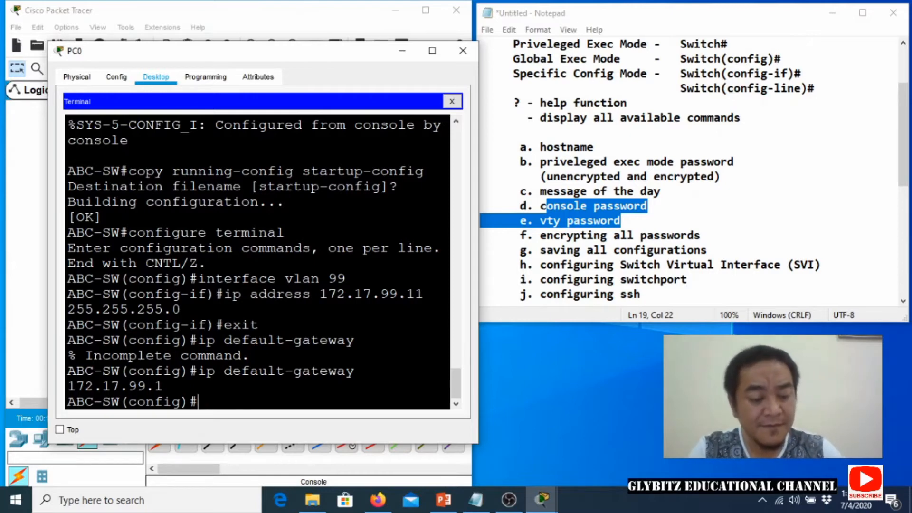
key("ctrl+z")
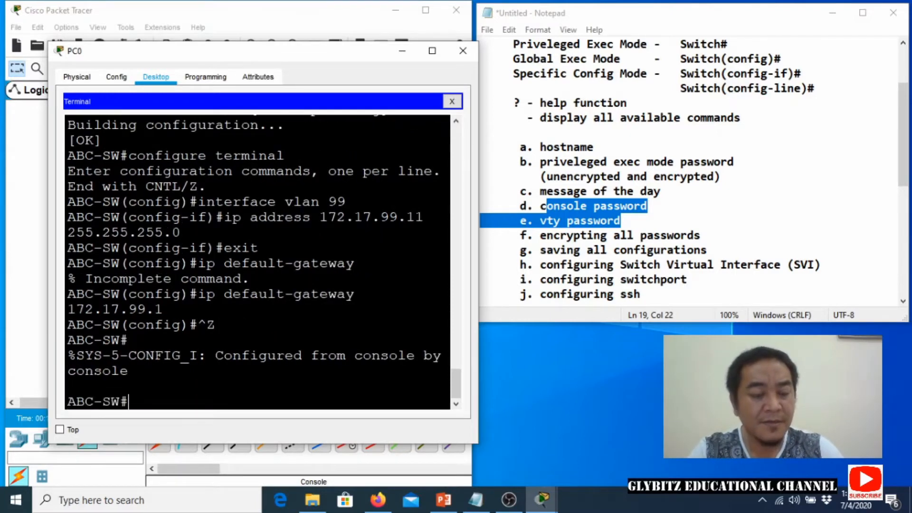
Run copy running-config startup-config and accept the default startup-config filename.
type("copy run")
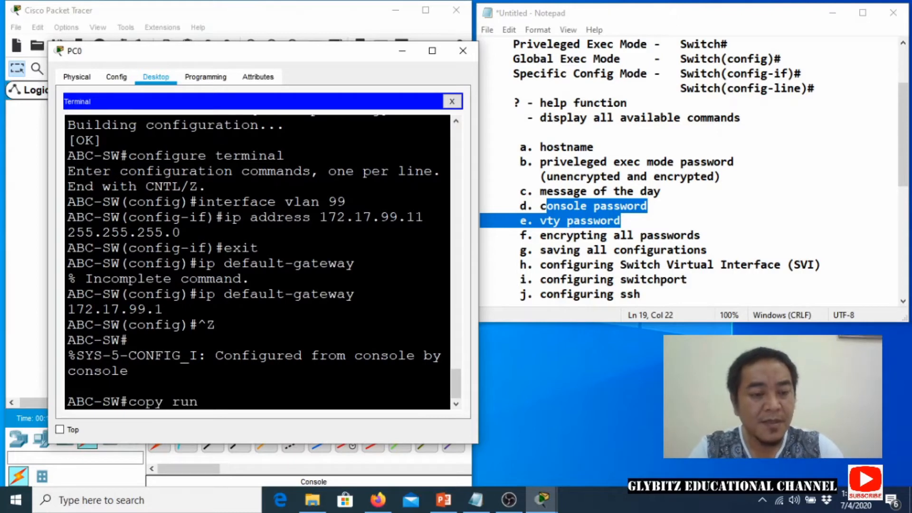
type("ning-config")
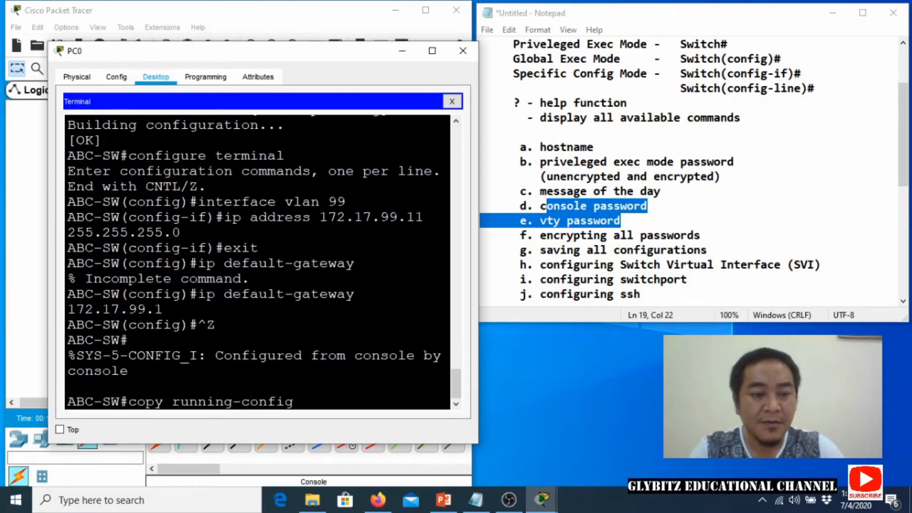
type(" startup-c")
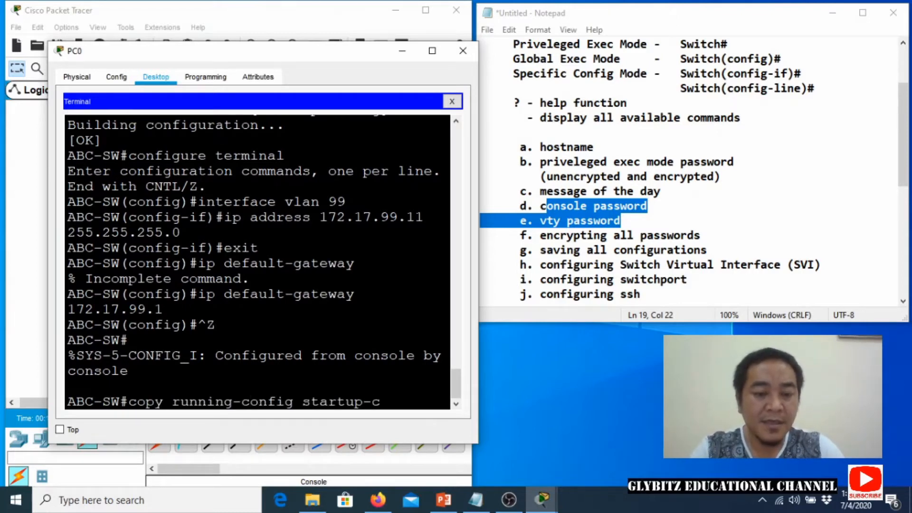
type("onfig")
key("Return")
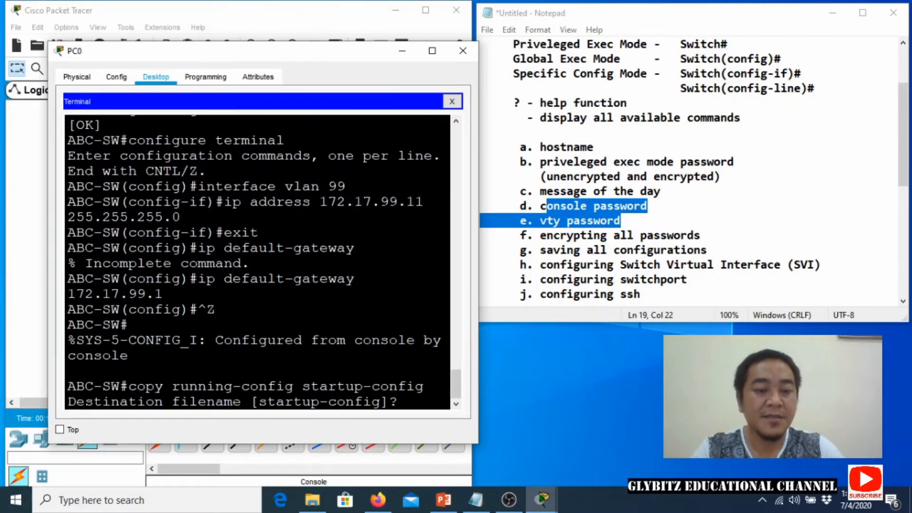
key("Return")
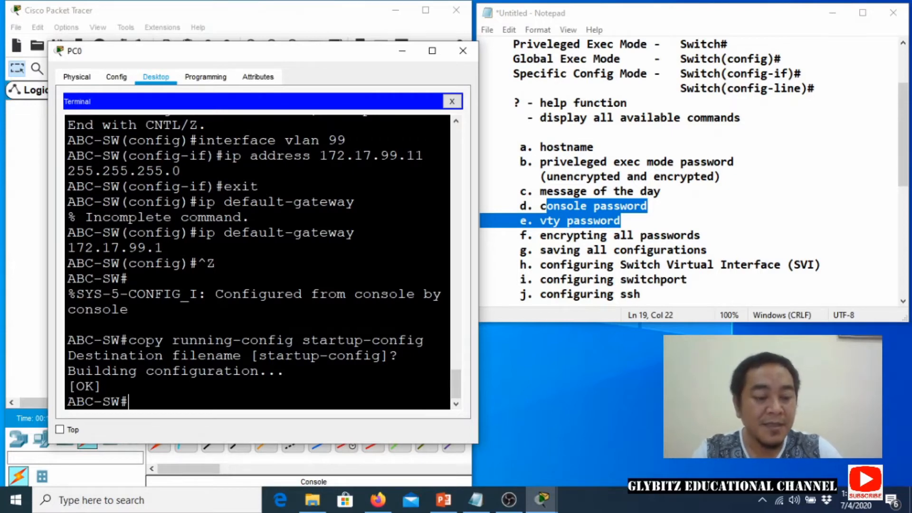
type("show ")
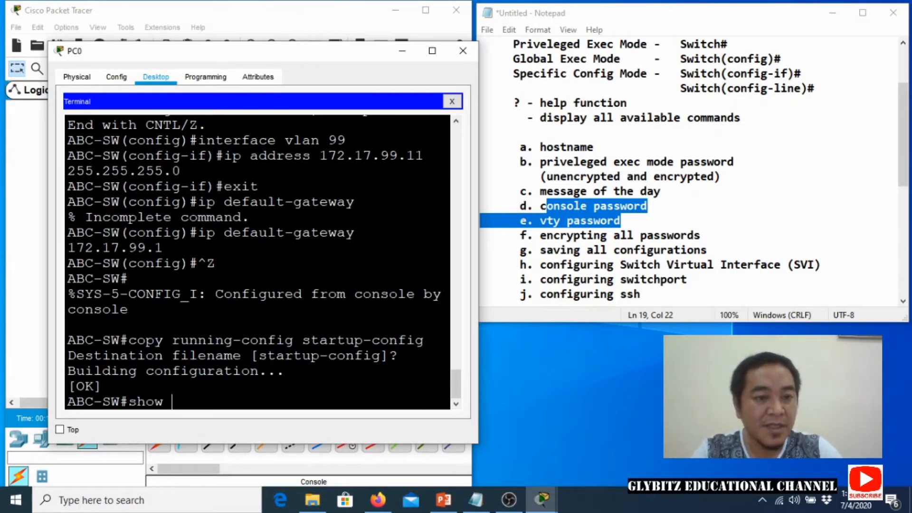
type("runni")
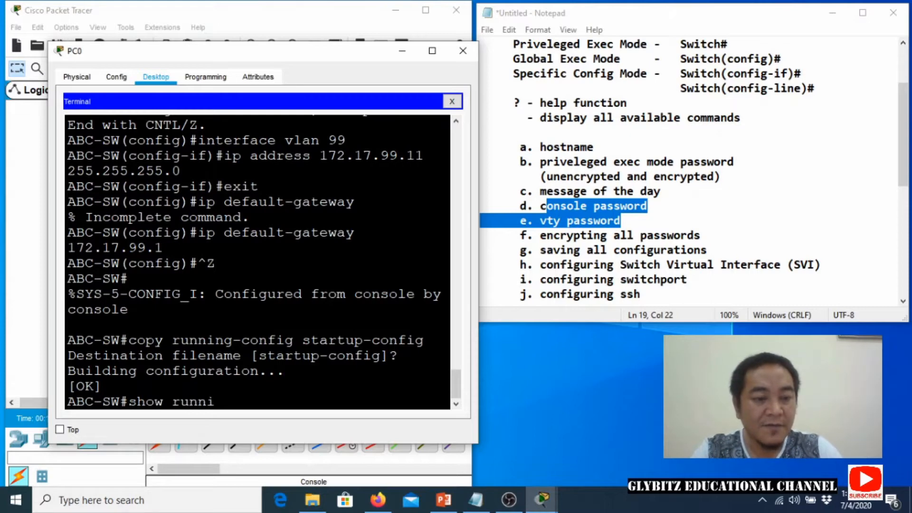
type("ng-config")
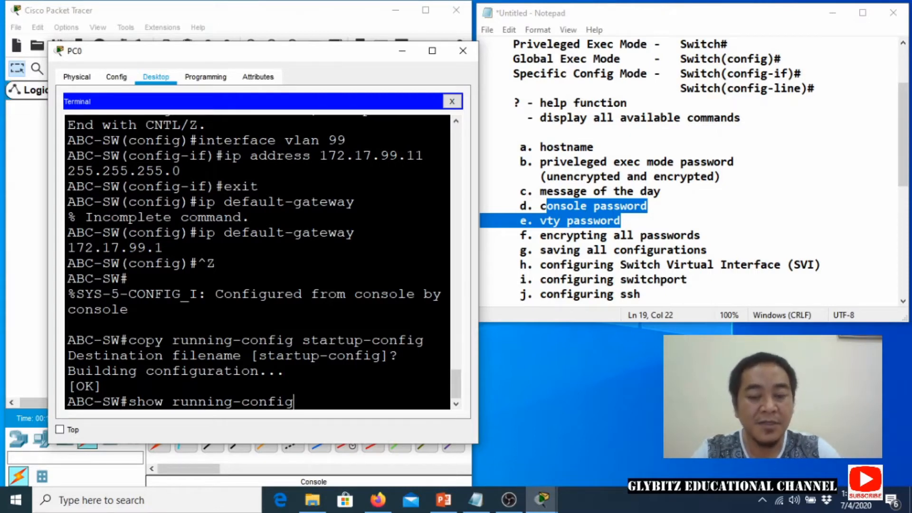
Display the running configuration and highlight the enable password and enable secret lines.
key("Return")
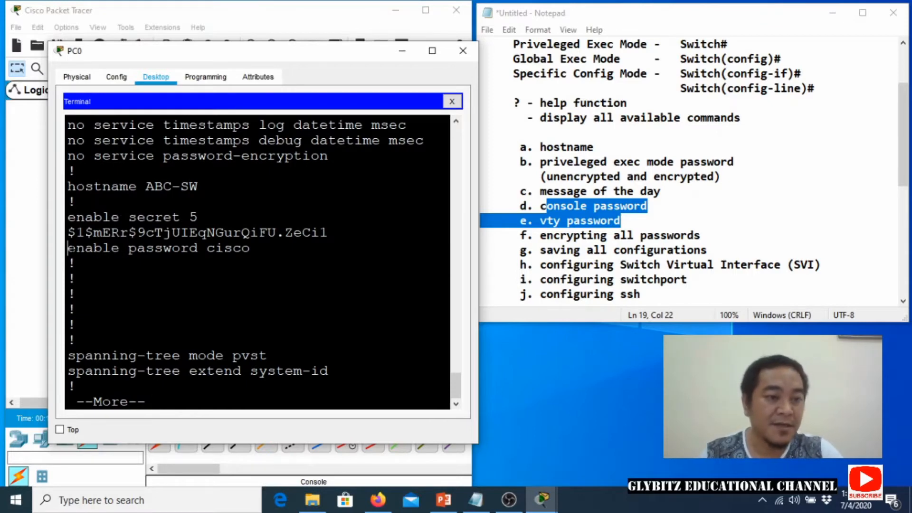
left_click_drag(68, 248, 250, 247)
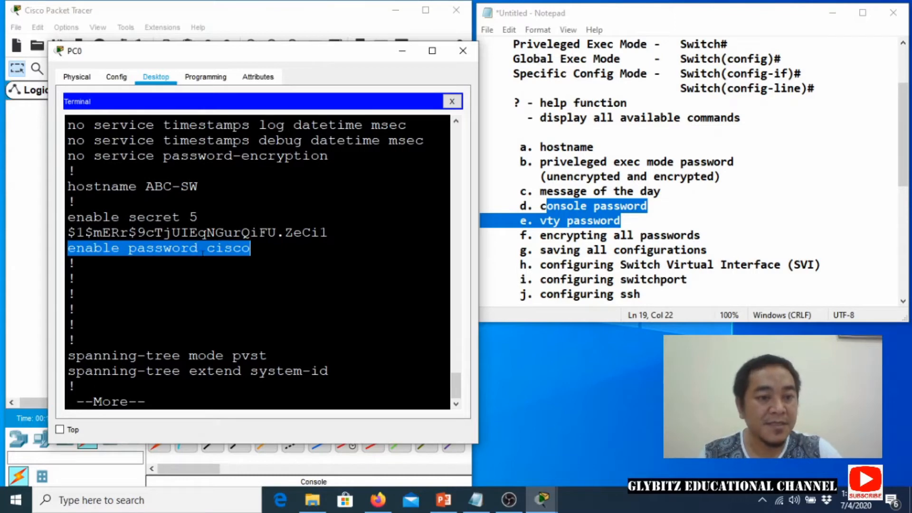
left_click(209, 250)
left_click_drag(207, 247, 250, 247)
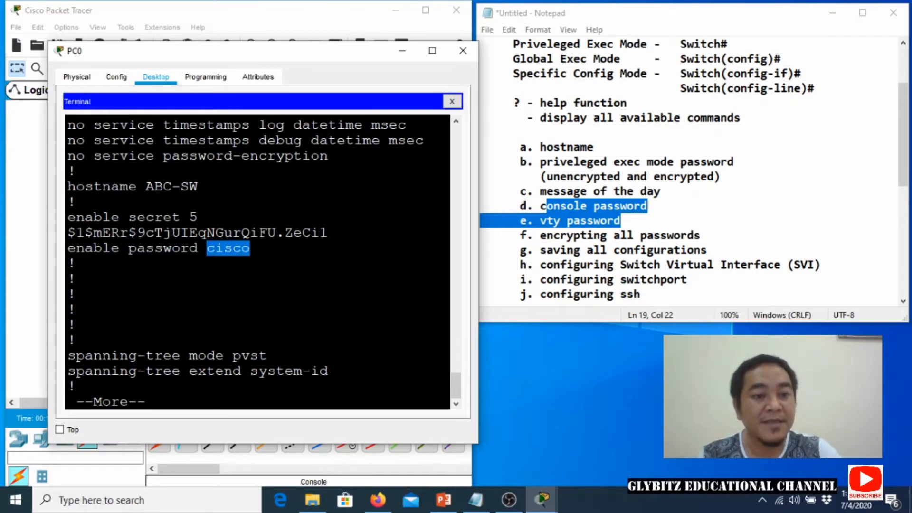
left_click(227, 249)
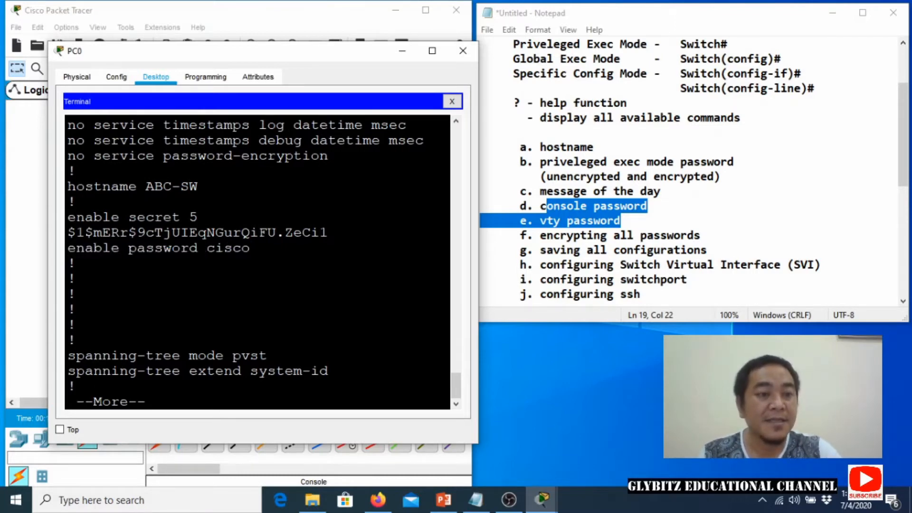
left_click_drag(127, 217, 328, 232)
left_click(172, 232)
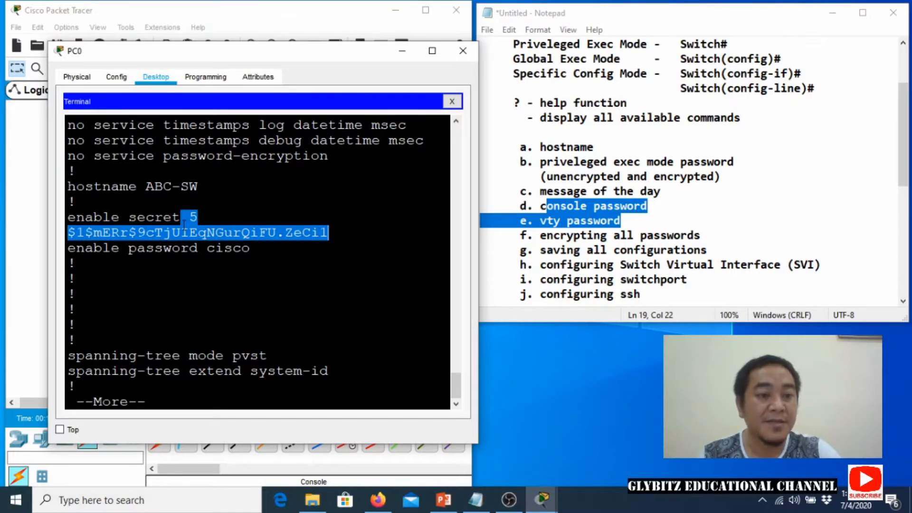
left_click(328, 232)
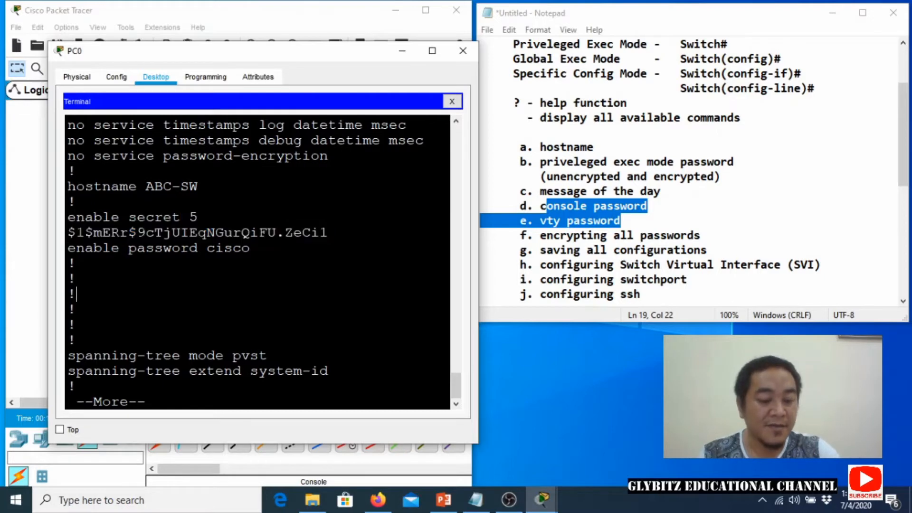
Page on and highlight the Vlan99 address, default-gateway and message-of-the-day banner lines.
key("space")
key("space")
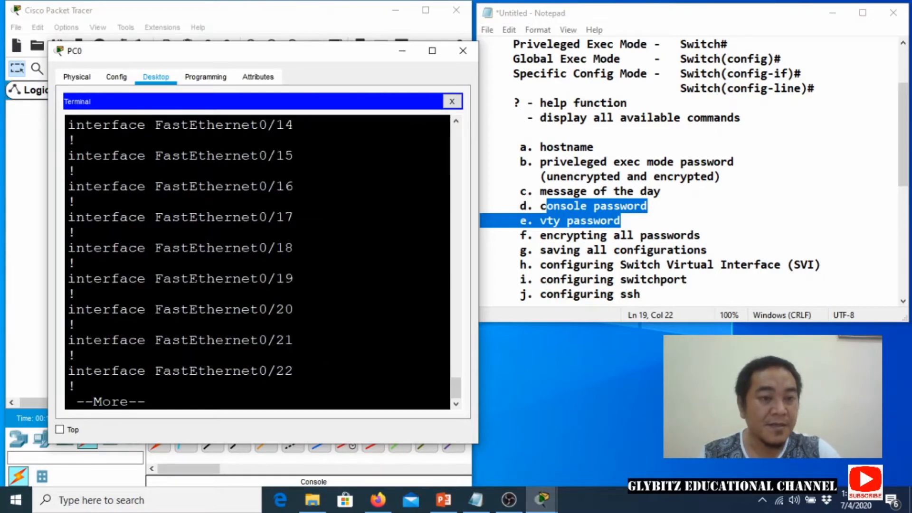
key("space")
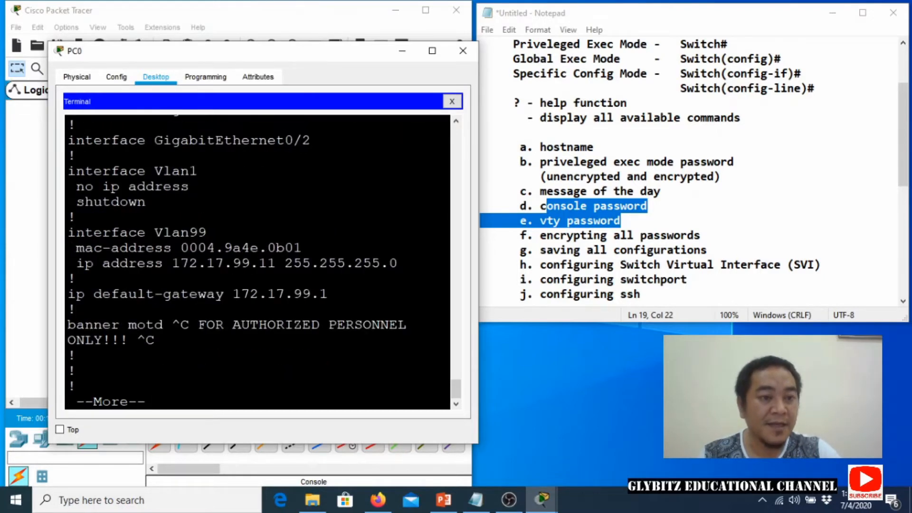
left_click_drag(76, 232, 398, 263)
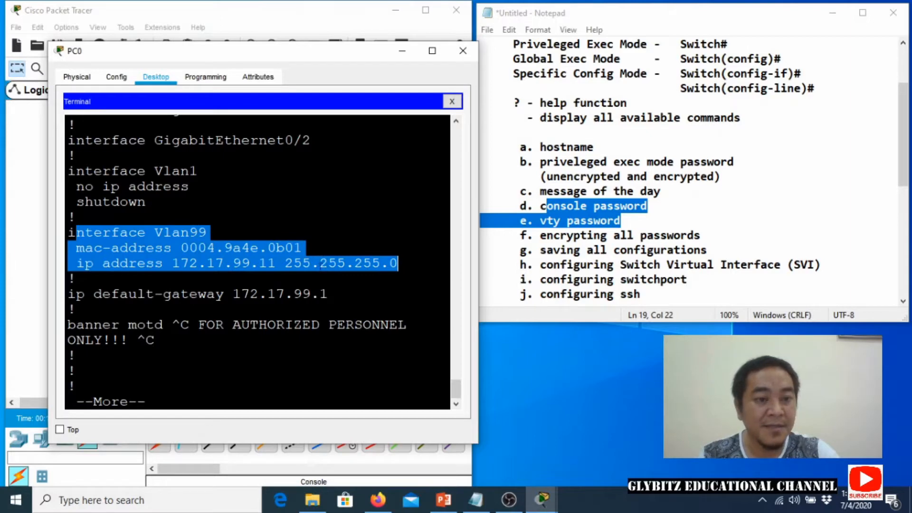
left_click_drag(102, 294, 319, 293)
left_click_drag(154, 324, 259, 324)
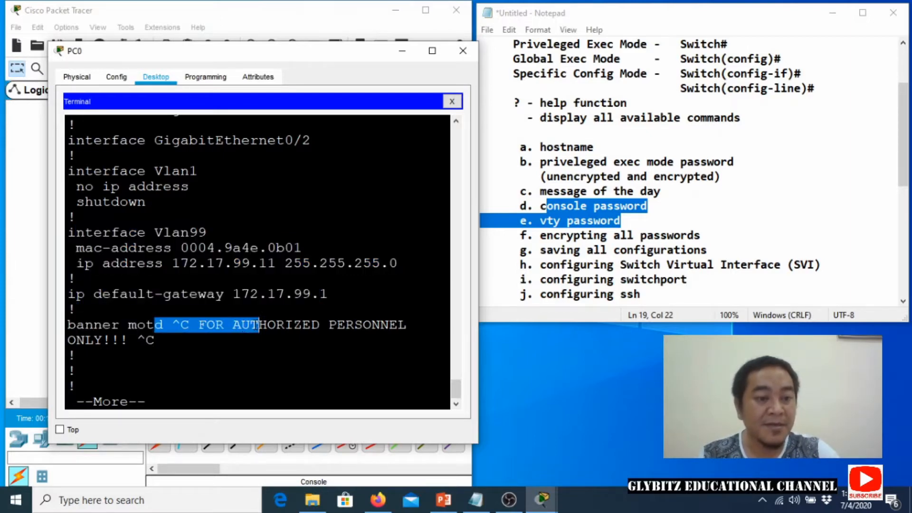
Show the remaining output and highlight the console and vty line passwords.
key("space")
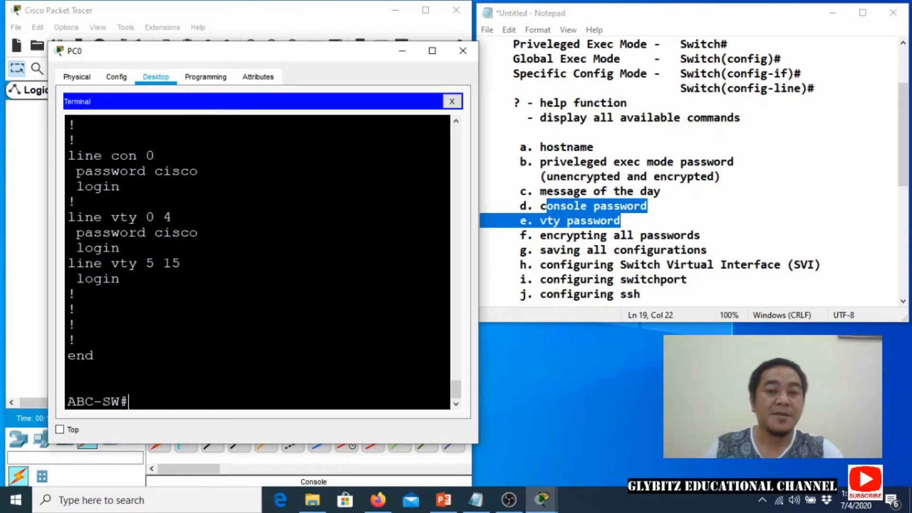
left_click_drag(156, 170, 196, 170)
left_click(190, 171)
left_click_drag(164, 233, 189, 232)
left_click(189, 232)
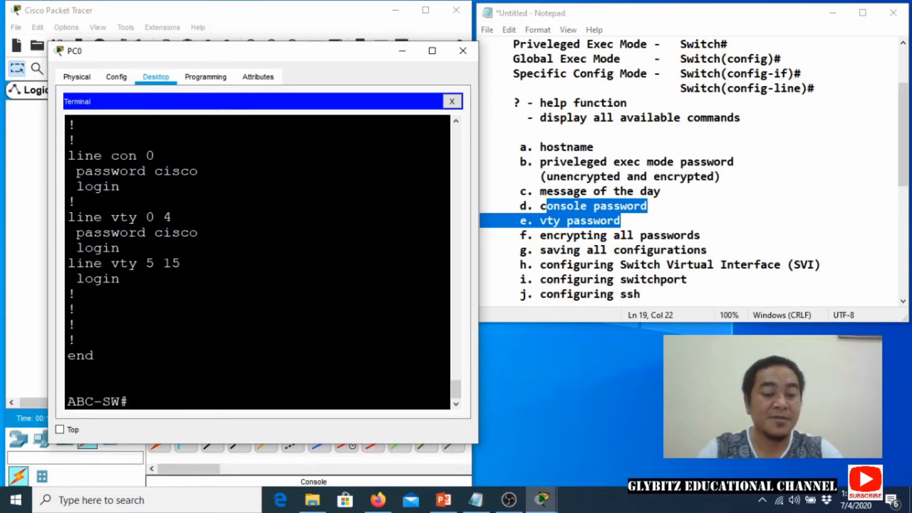
Enable service password-encryption in global configuration mode.
type("configu")
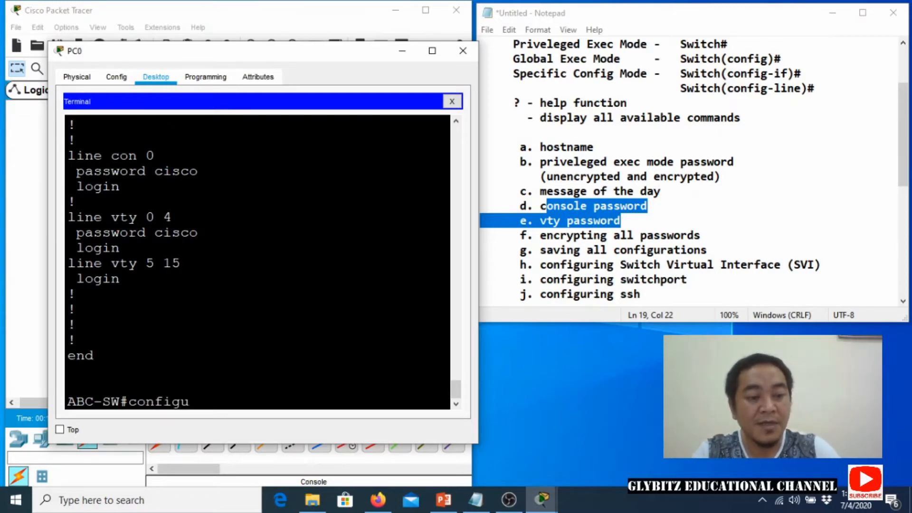
type("re terminal")
key("Return")
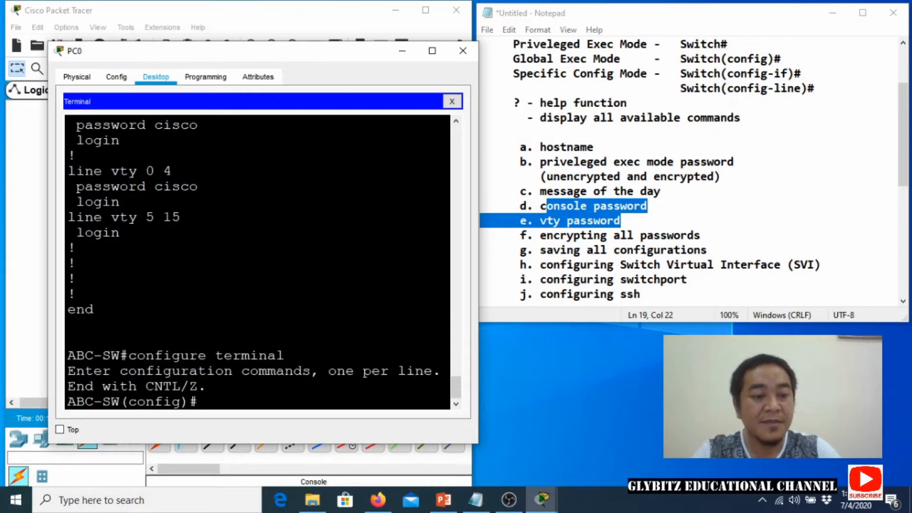
type("service passwor")
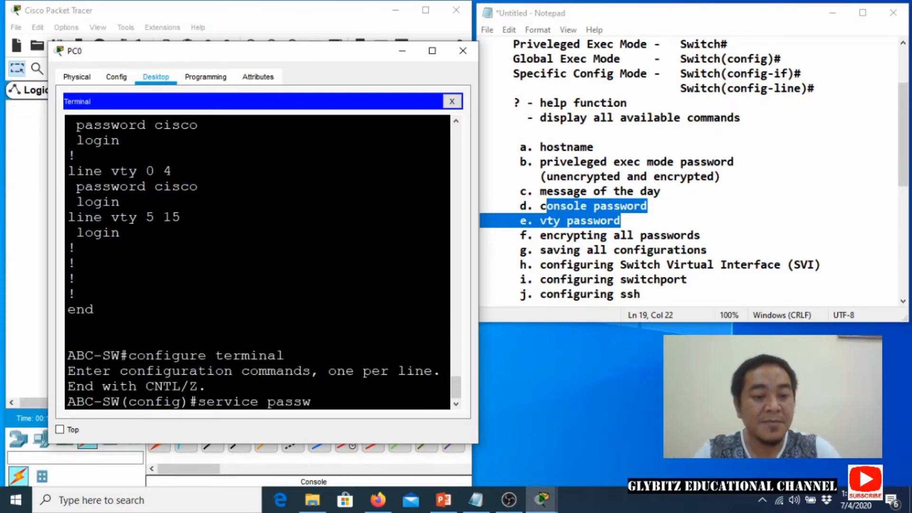
key("BackSpace")
key("BackSpace")
type("ord-encrp")
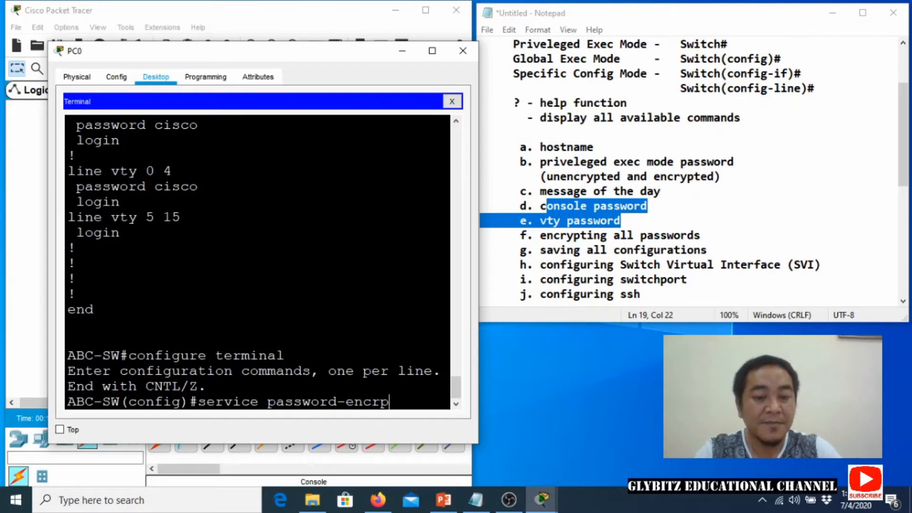
key("BackSpace")
type("yption")
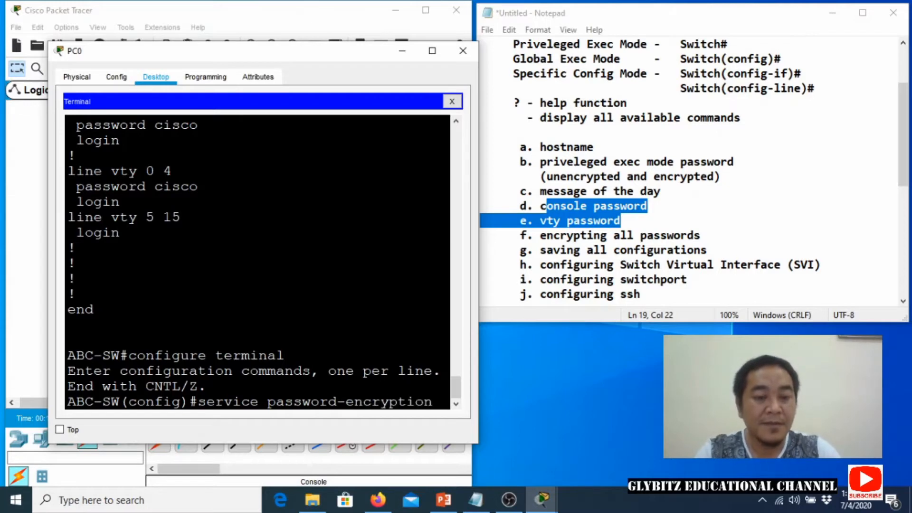
key("Return")
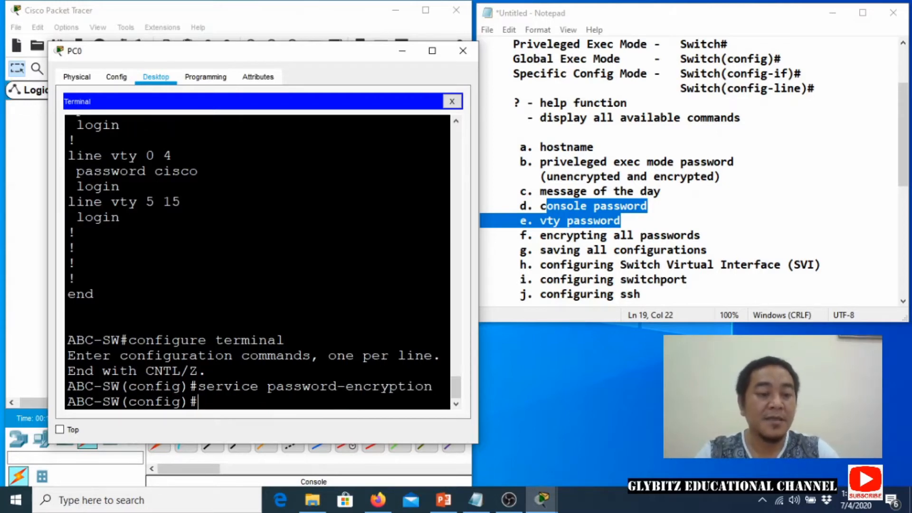
Exit configuration mode and save running-config to startup-config.
key("ctrl+z")
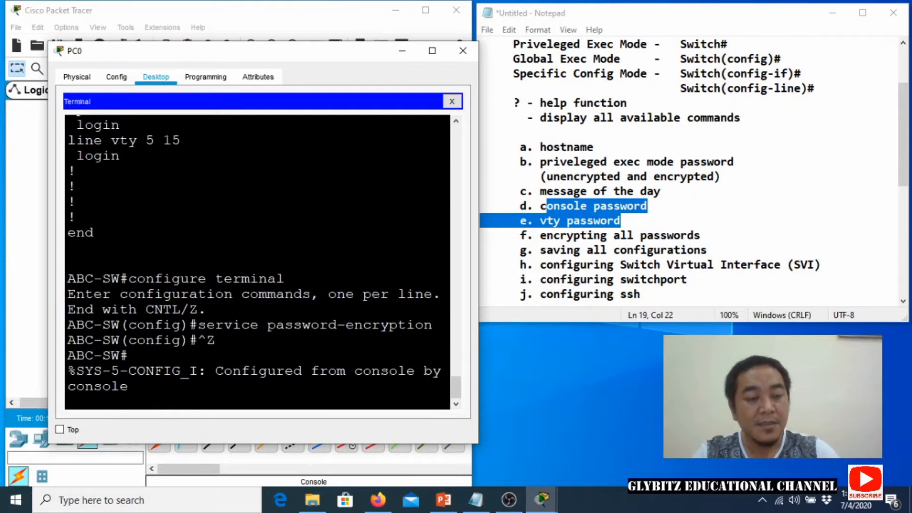
key("Return")
type("copy ru")
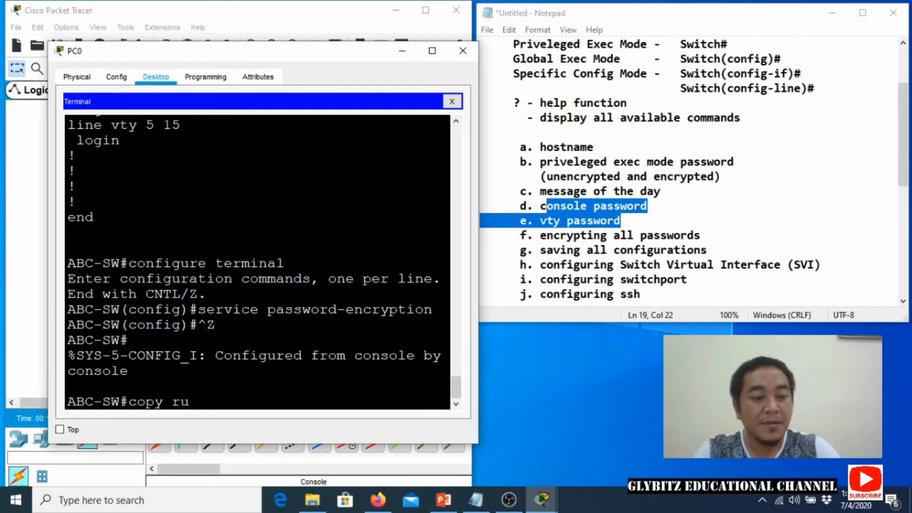
type("nning-config")
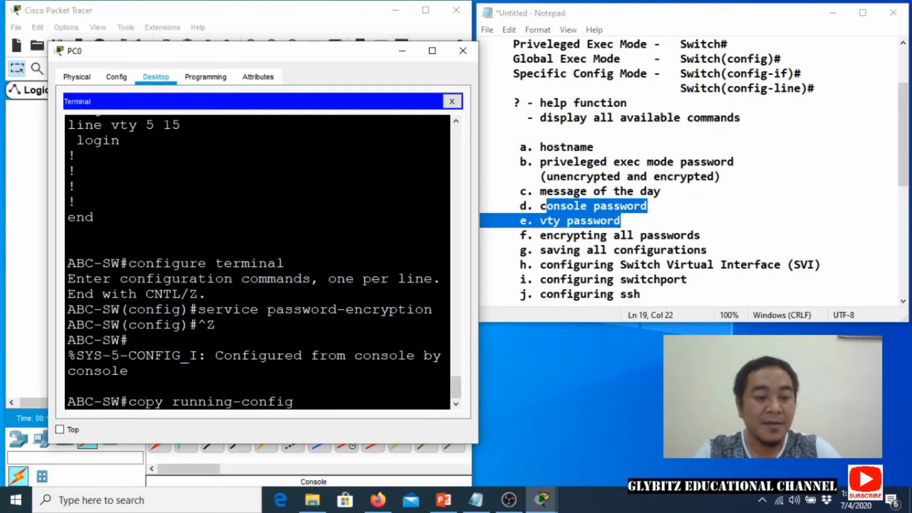
type(" startup-")
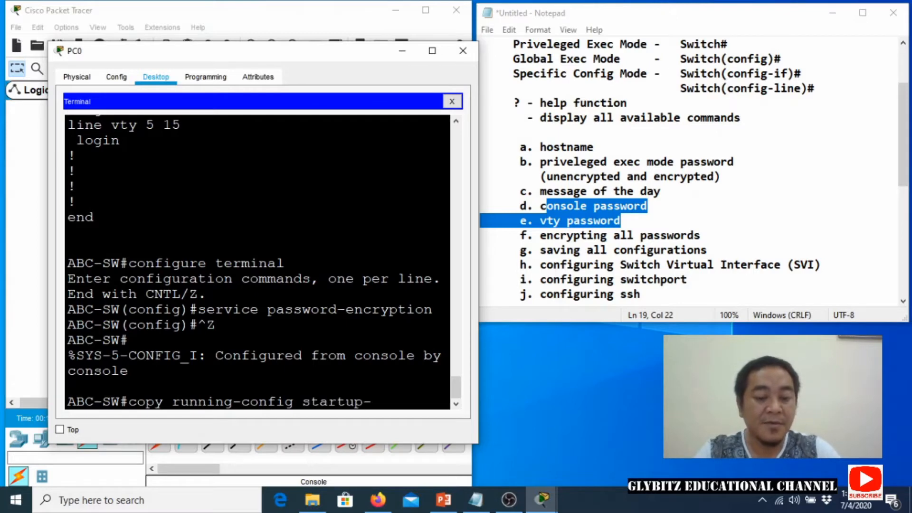
type("config")
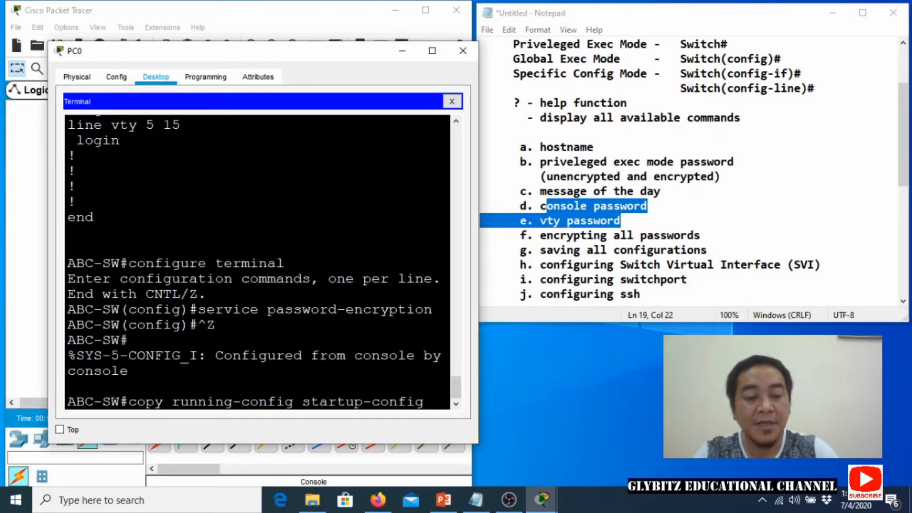
key("Return")
key("Return")
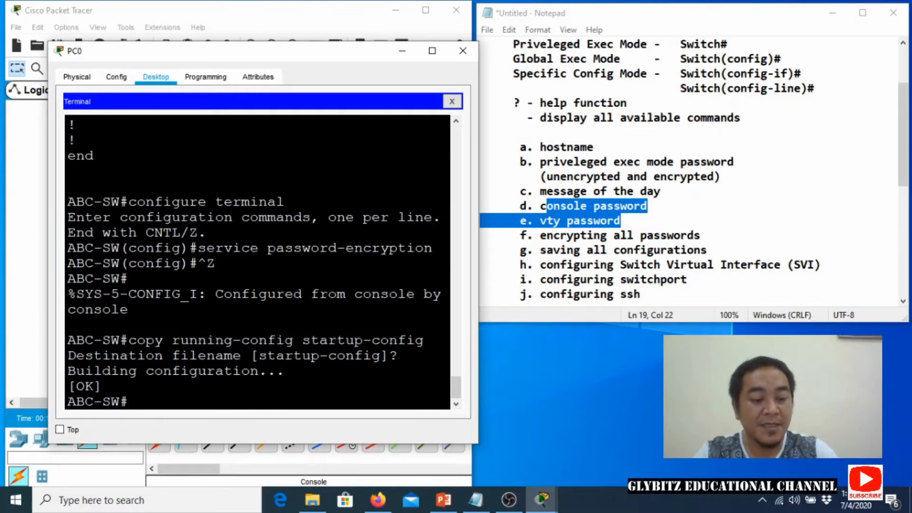
Run show running-config, retrying after a misspelled first attempt.
type("show run")
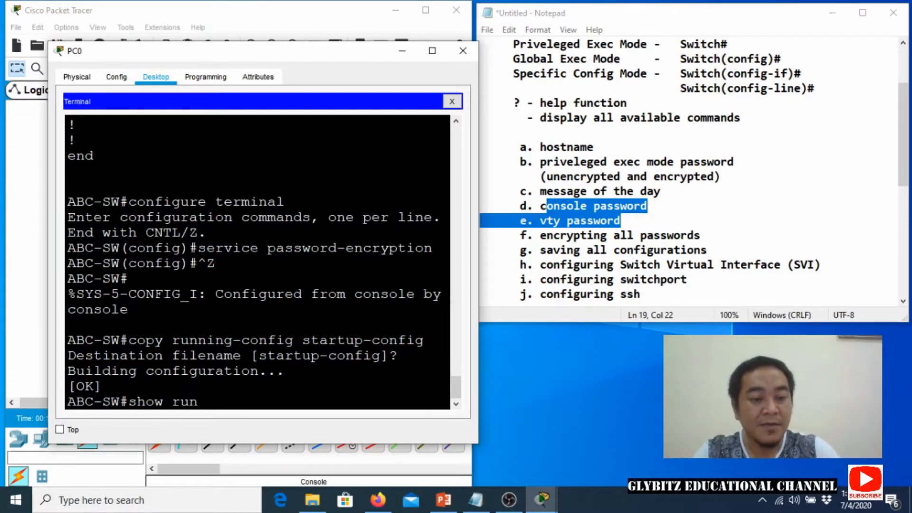
type("nig-")
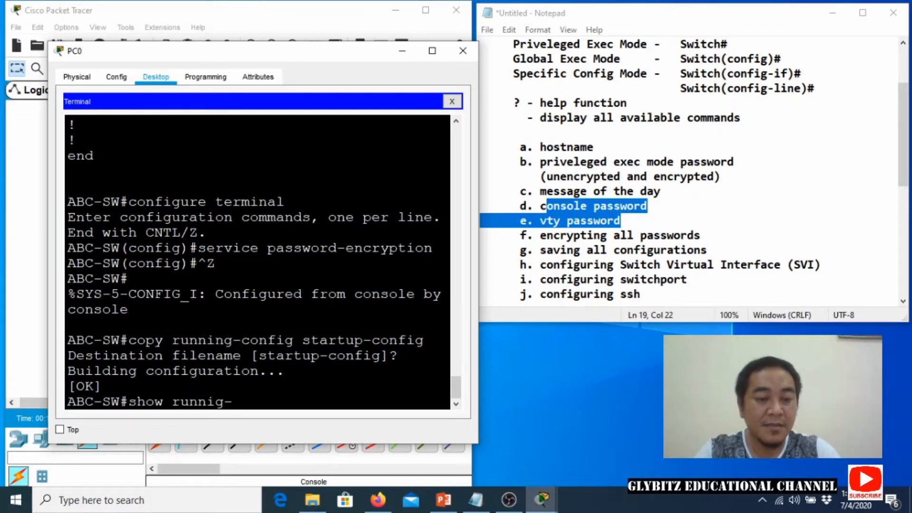
type("config")
key("Return")
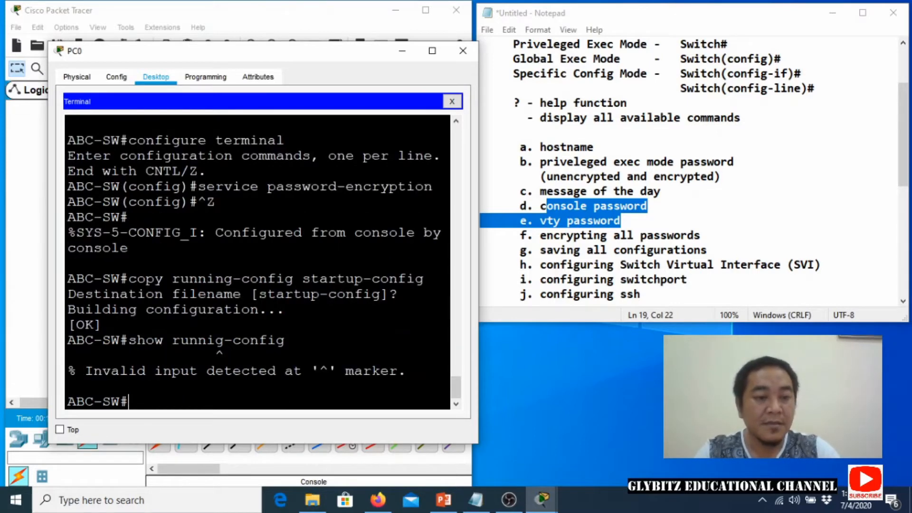
type("show")
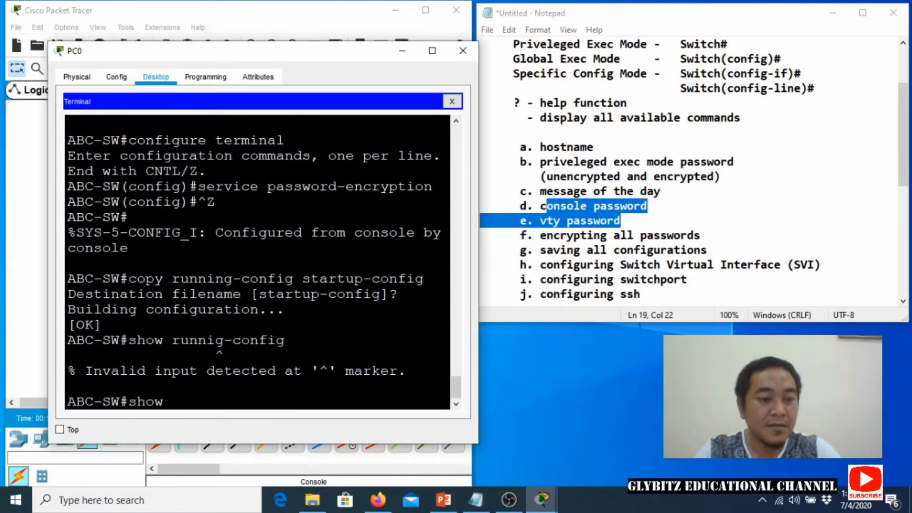
type(" running")
key("BackSpace")
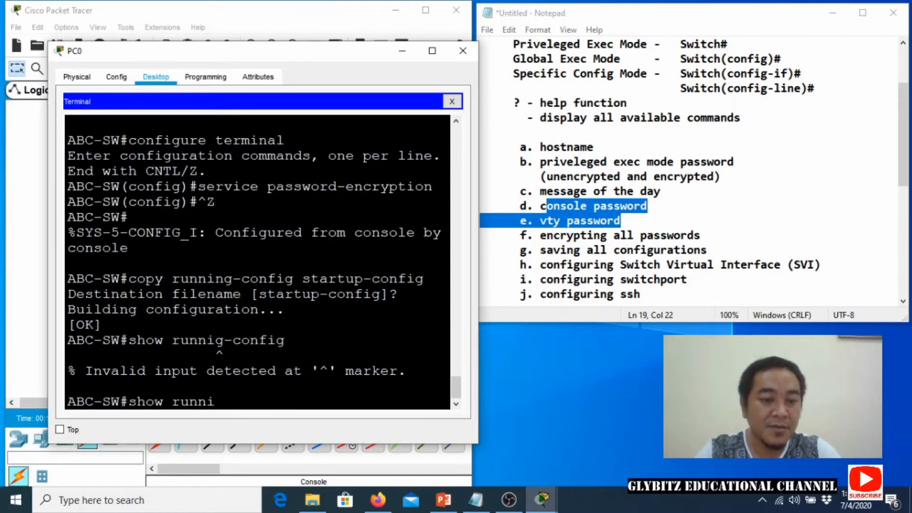
type("ng-config")
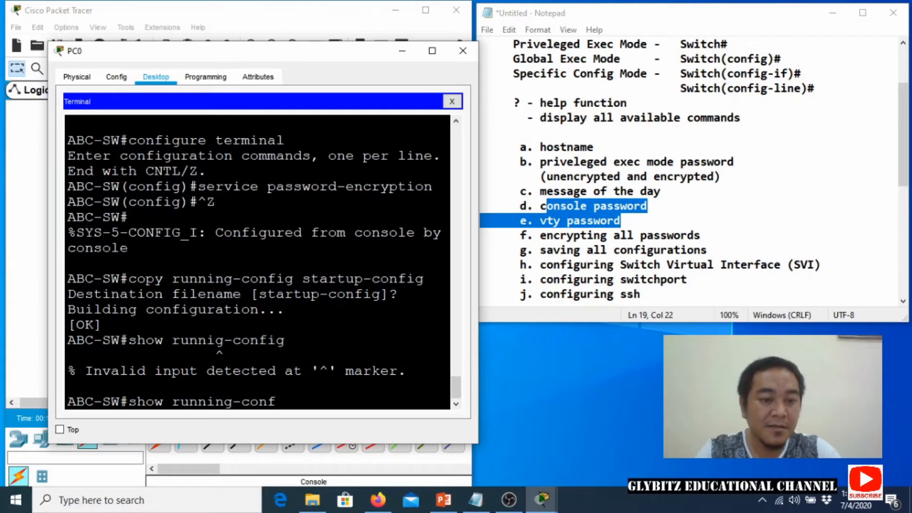
key("Return")
Highlight the encrypted console and vty passwords and Vlan99 address, then hide PC0's window.
key("space")
key("space")
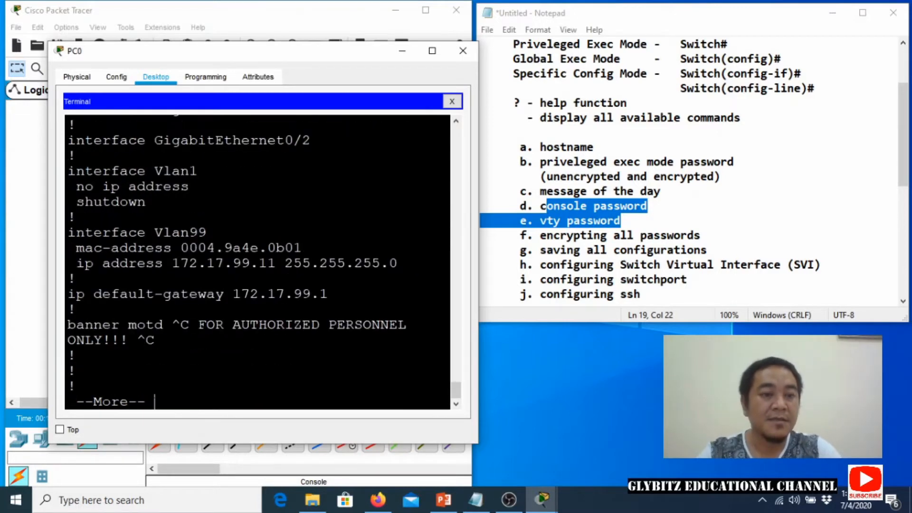
key("space")
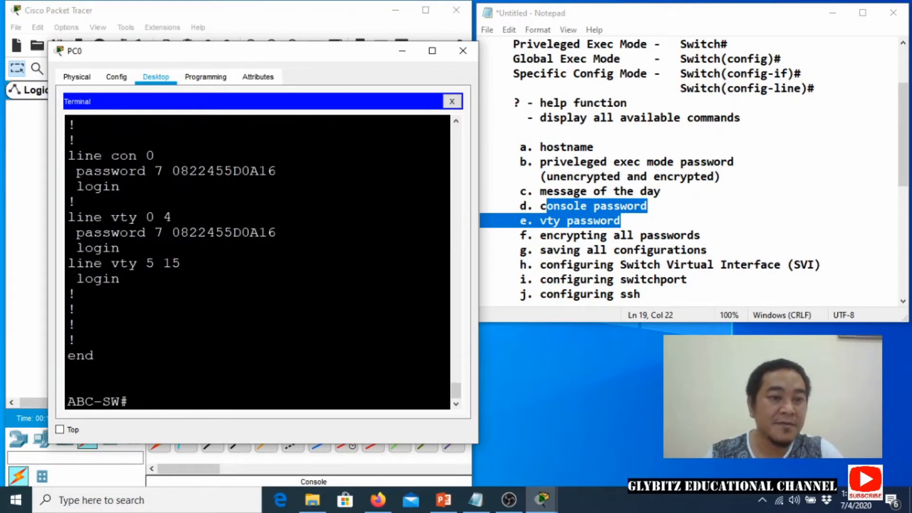
left_click_drag(155, 170, 276, 171)
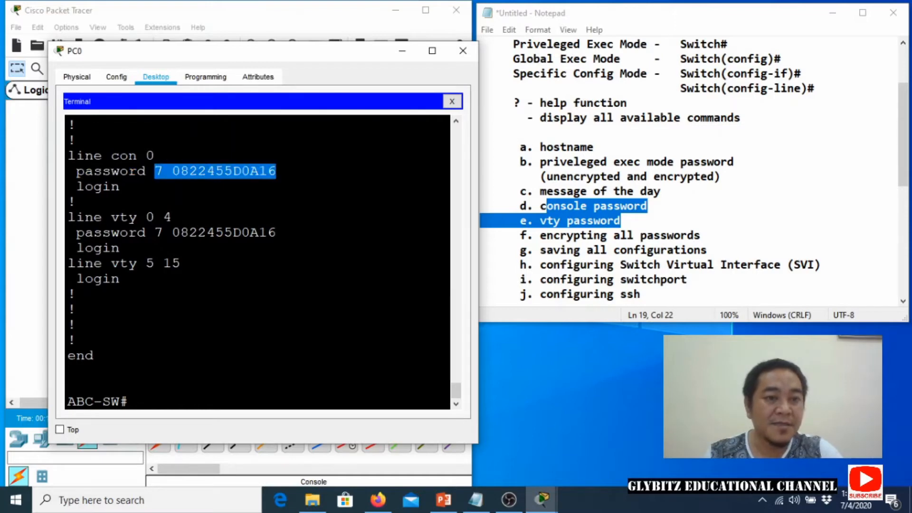
left_click_drag(163, 232, 276, 233)
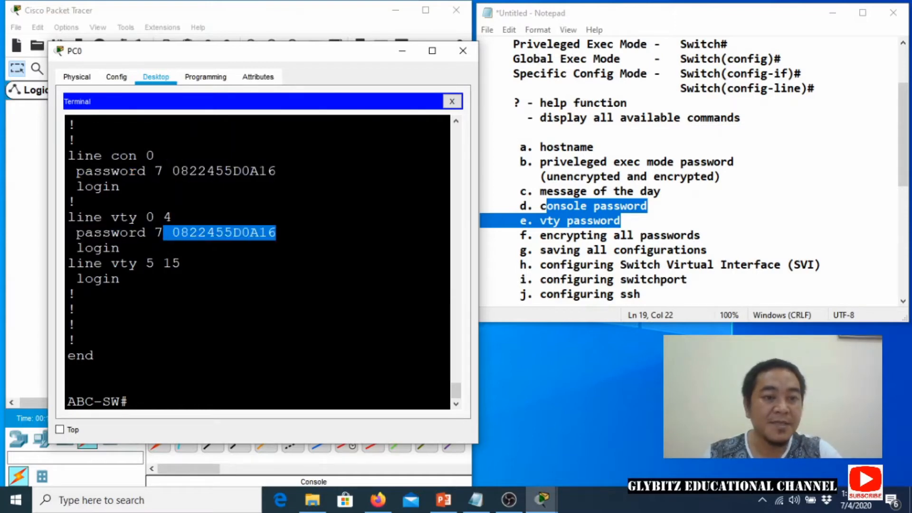
left_click(283, 235)
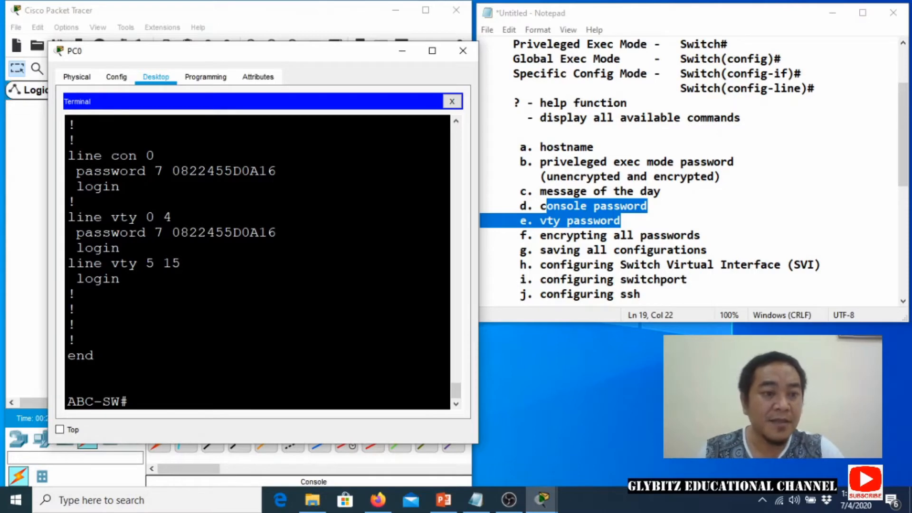
scroll(257, 262, "up", 8)
scroll(257, 261, "down", 4)
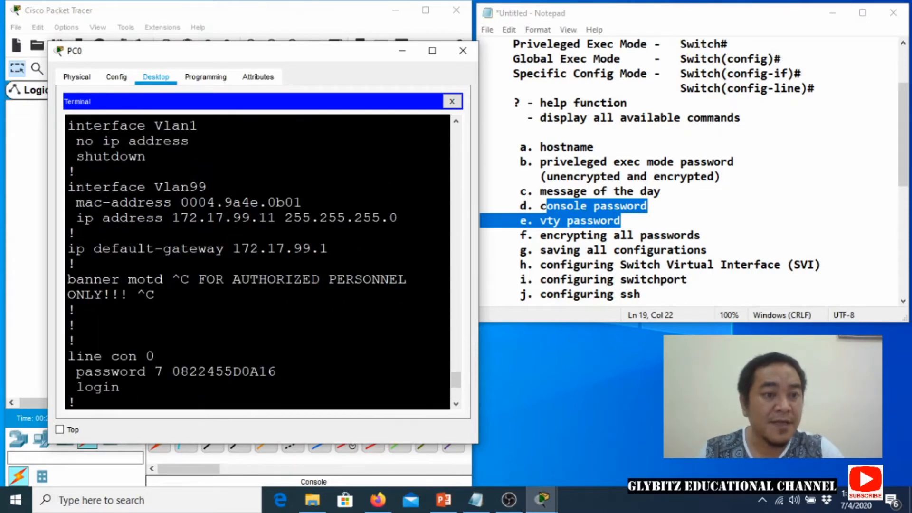
left_click_drag(84, 188, 364, 217)
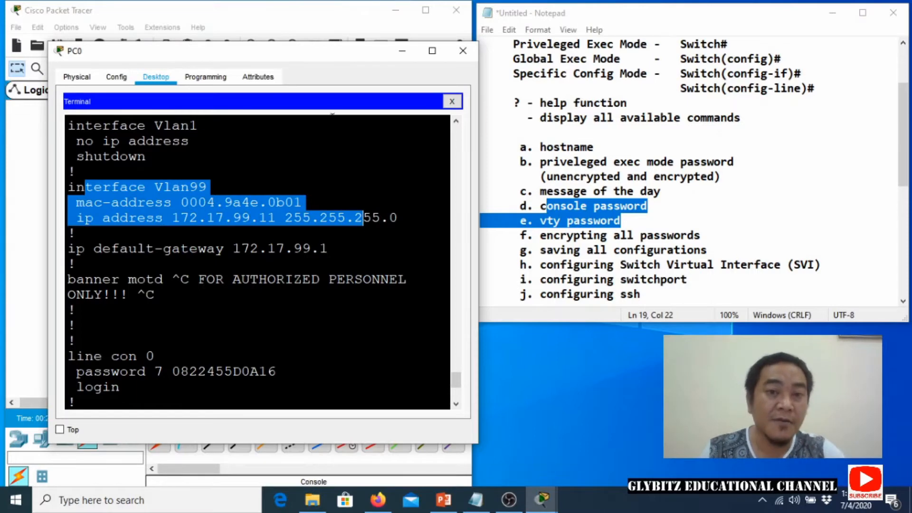
left_click(401, 51)
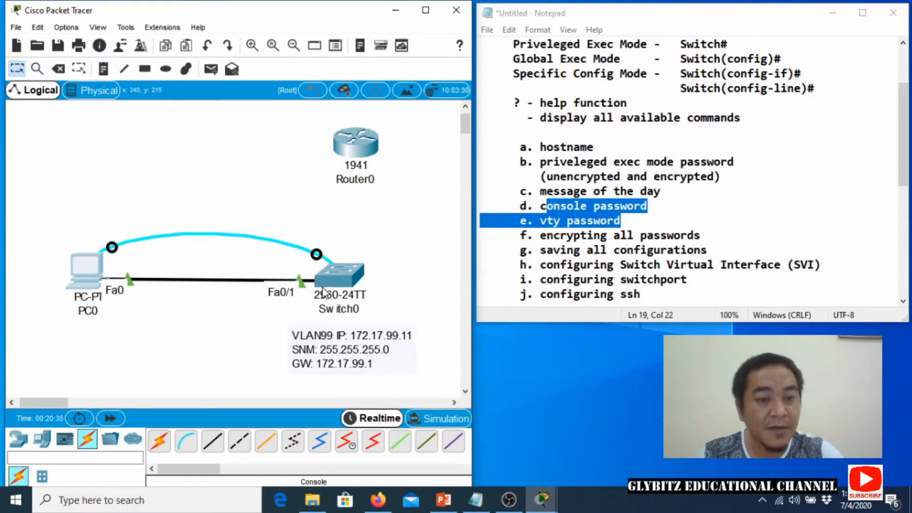
mouse_move(331, 286)
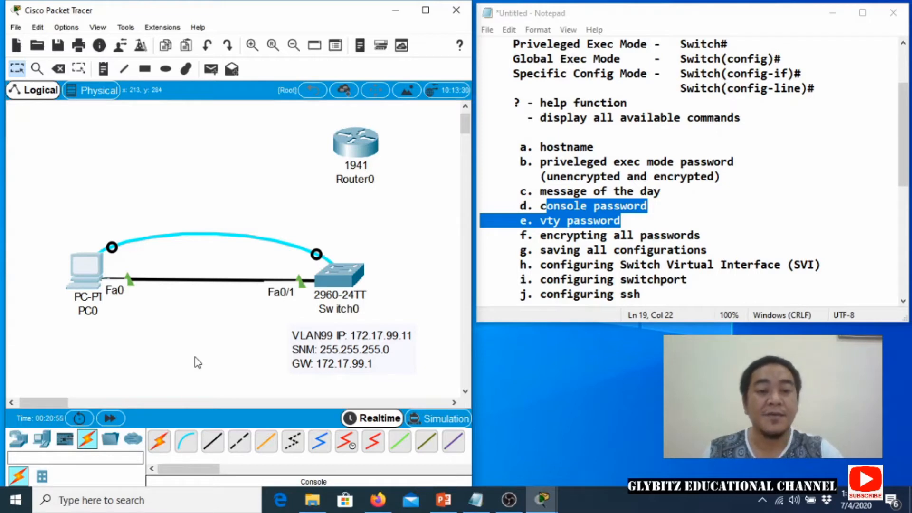
Open Switch0's CLI and run show ip interface brief.
left_click(331, 278)
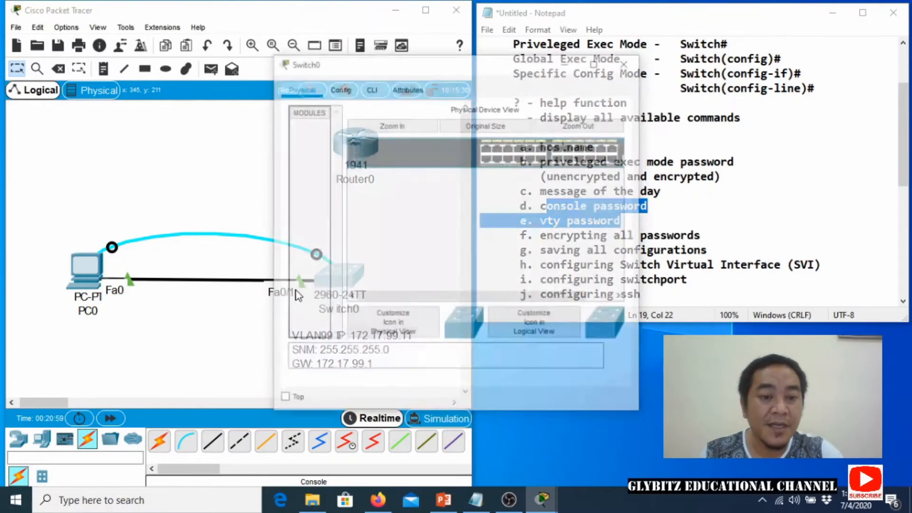
left_click(370, 89)
left_click_drag(379, 64, 260, 78)
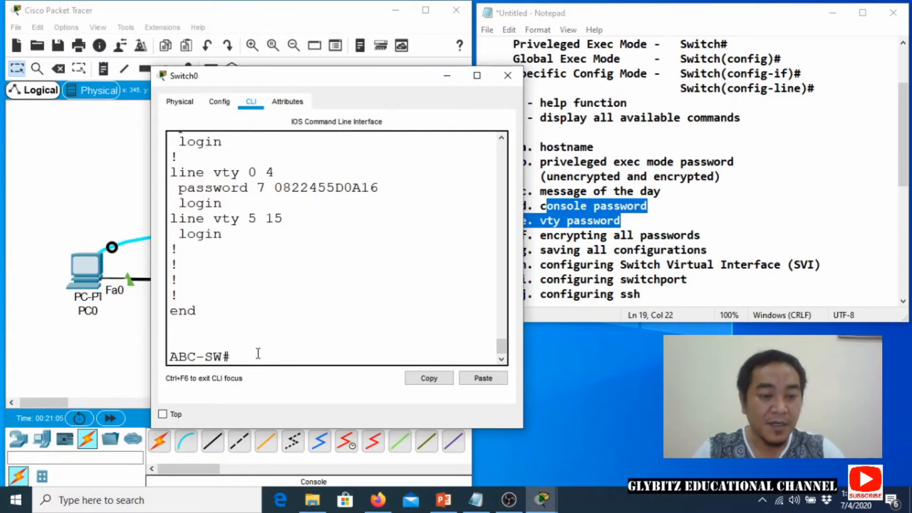
type("sh ")
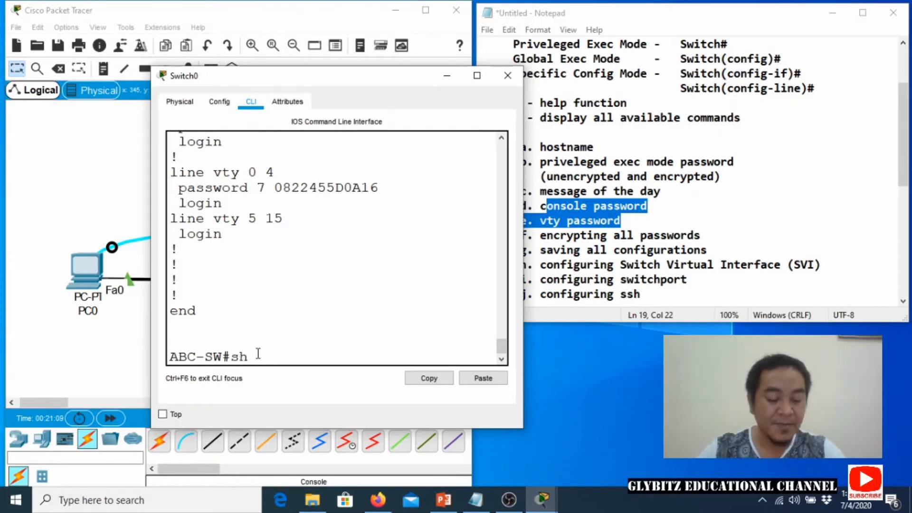
type("ow")
key("BackSpace")
key("BackSpace")
key("BackSpace")
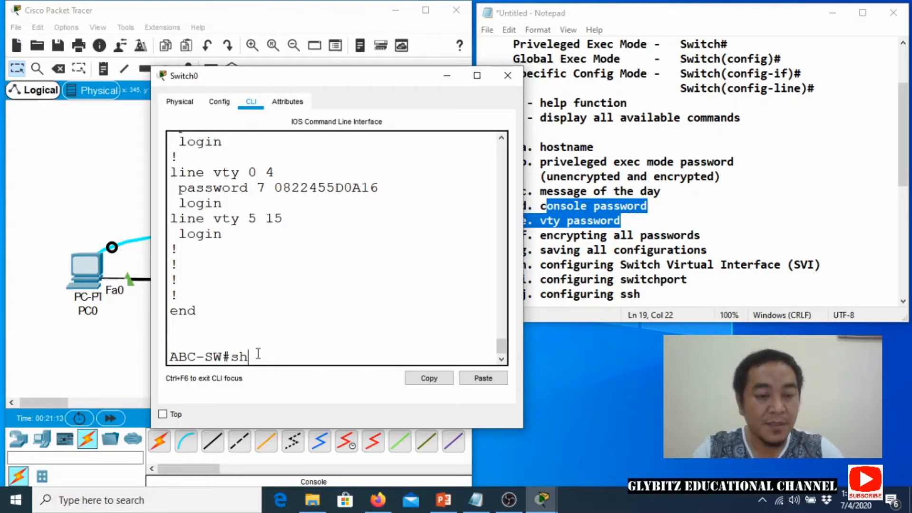
type("ow")
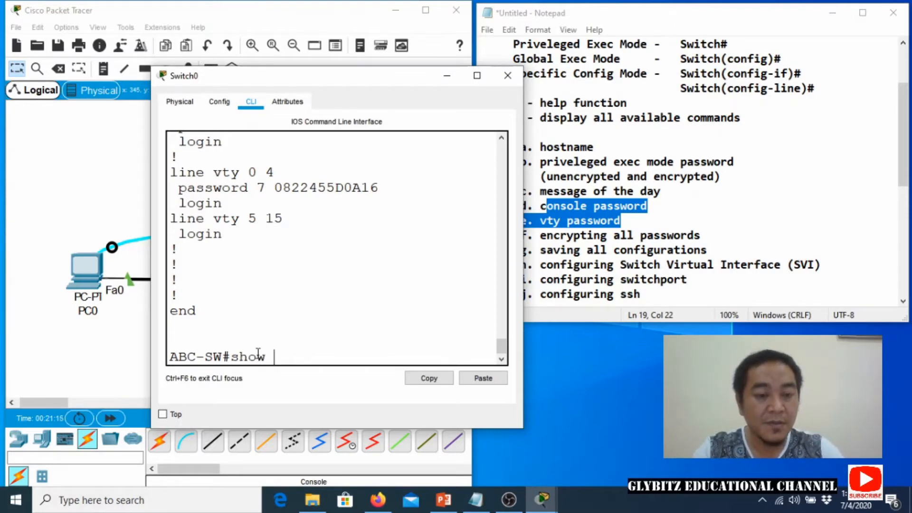
type(" ip")
key("BackSpace")
key("BackSpace")
type("in")
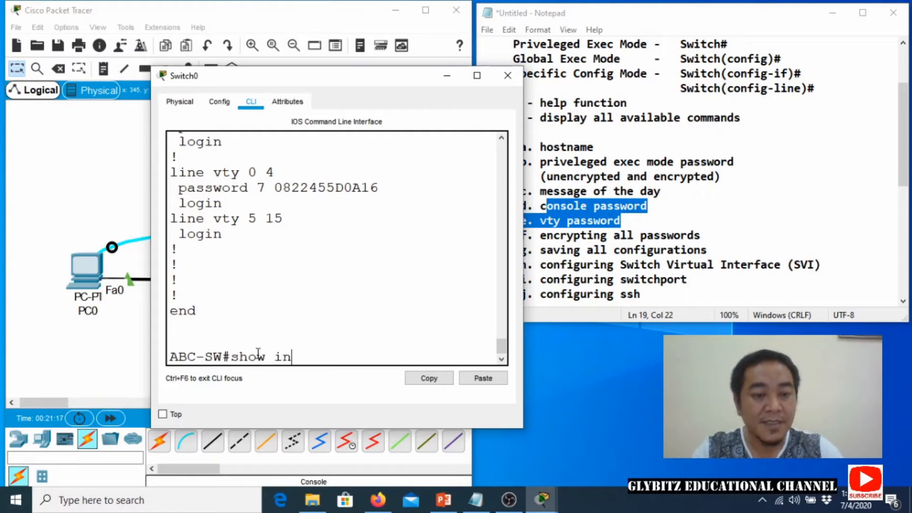
key("BackSpace")
type("p interf")
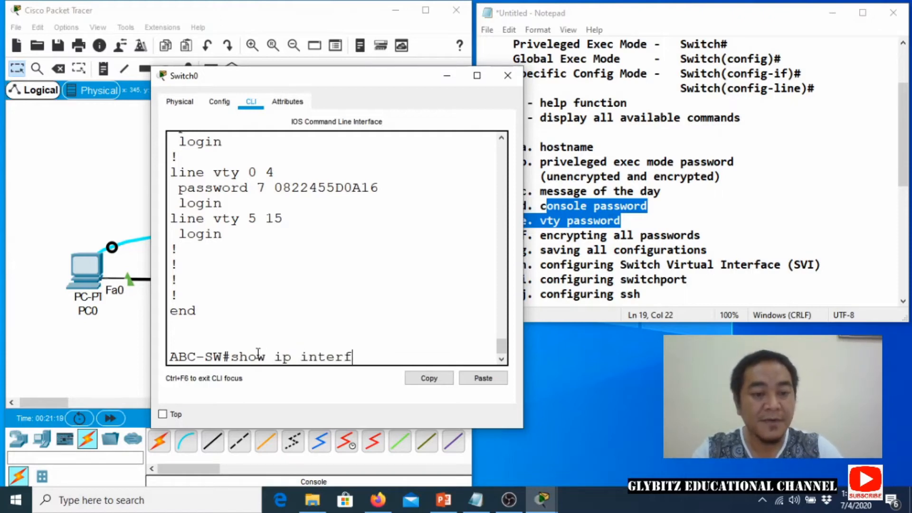
type("ace brief")
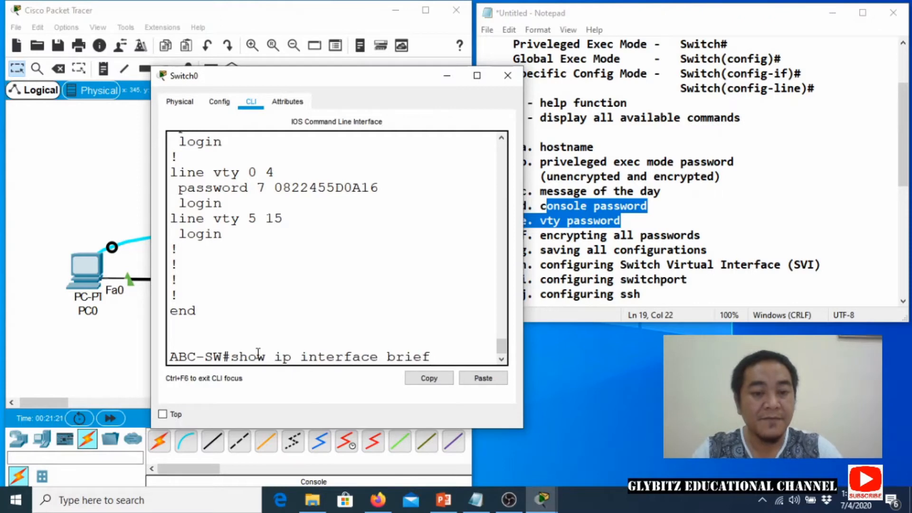
key("Return")
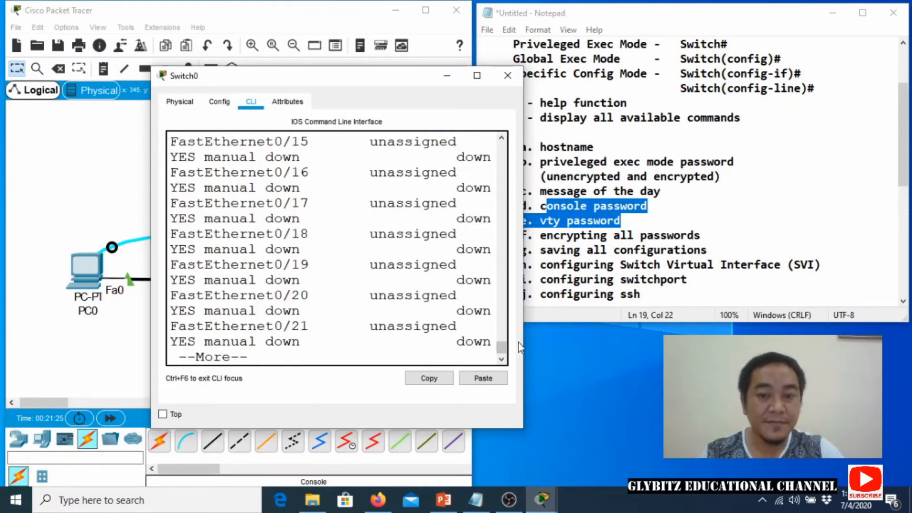
Enlarge the console and page through the interface list to Vlan99 at 172.17.99.11.
left_click_drag(524, 344, 604, 351)
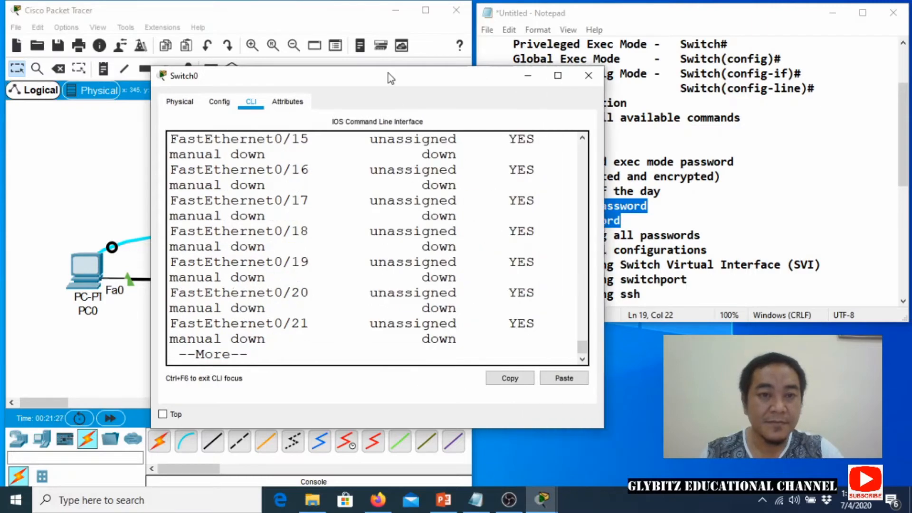
left_click_drag(391, 78, 252, 110)
left_click_drag(452, 386, 455, 352)
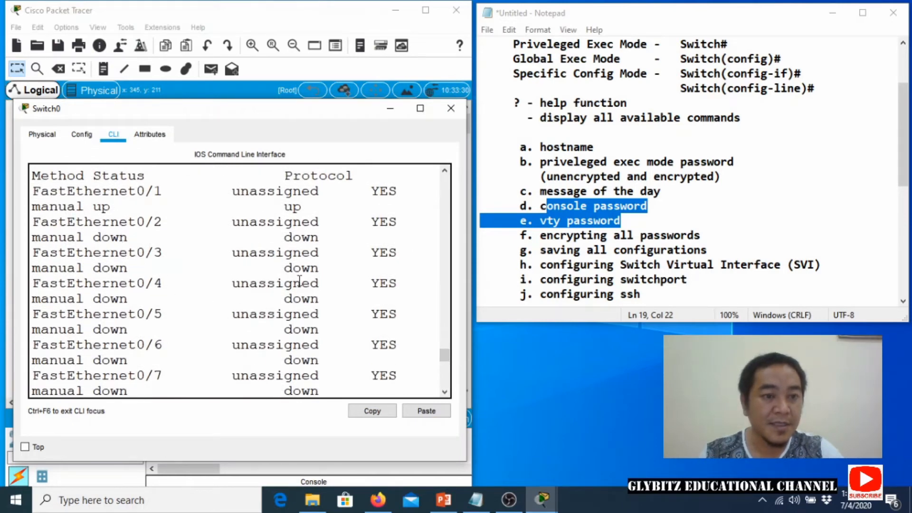
scroll(261, 289, "down", 3)
scroll(260, 289, "down", 5)
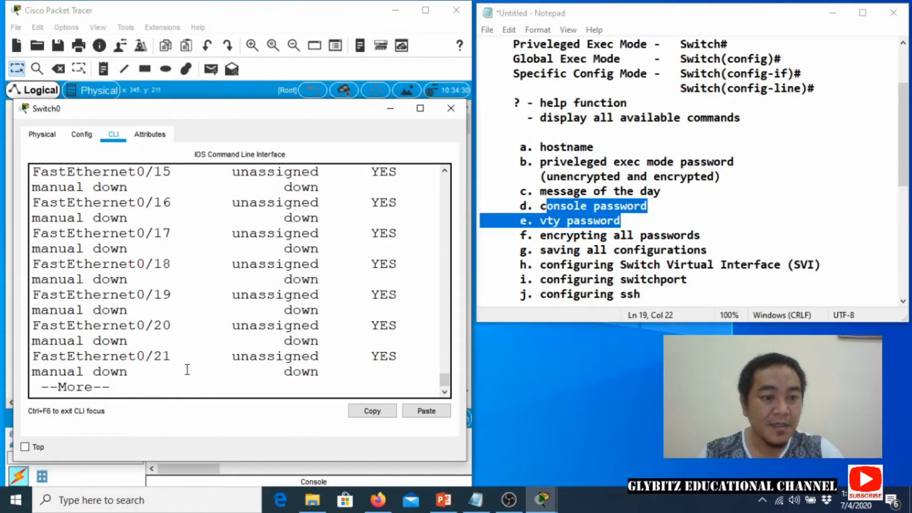
key("space")
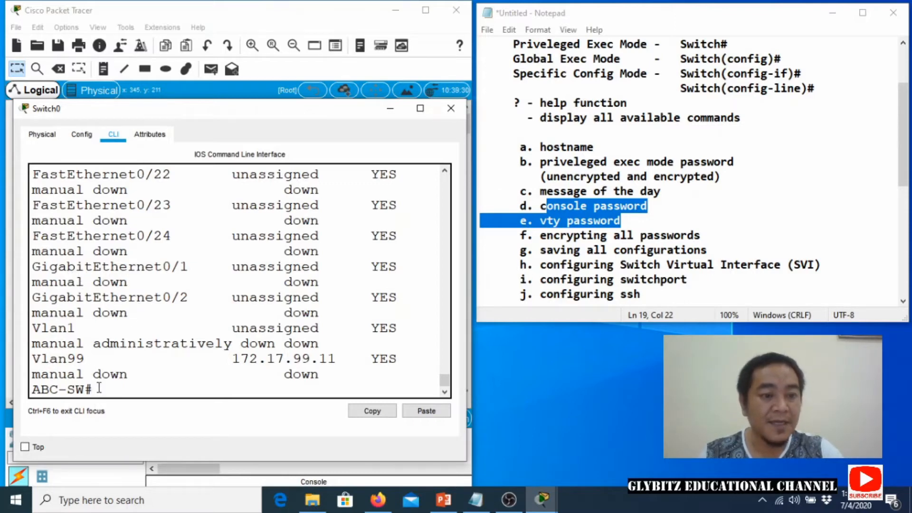
Type the show vlan command at the switch prompt.
type("show ip")
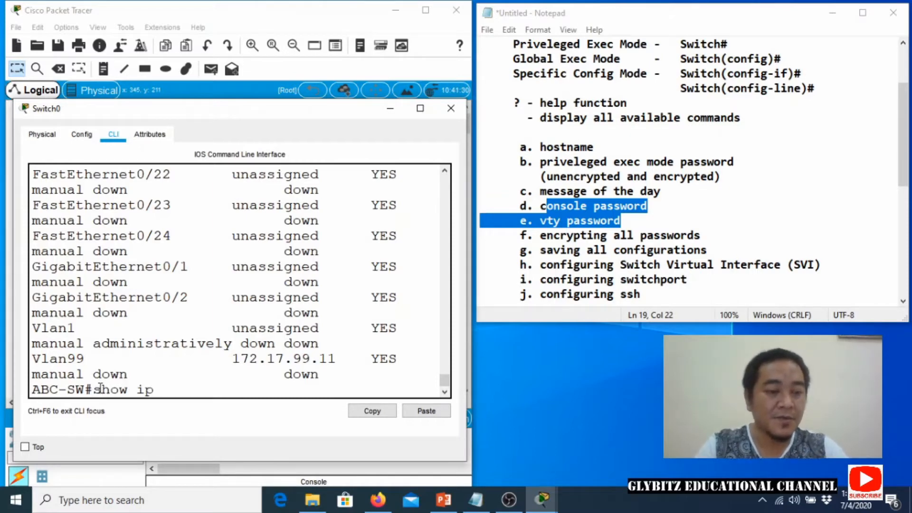
key("BackSpace")
key("BackSpace")
type("vlan")
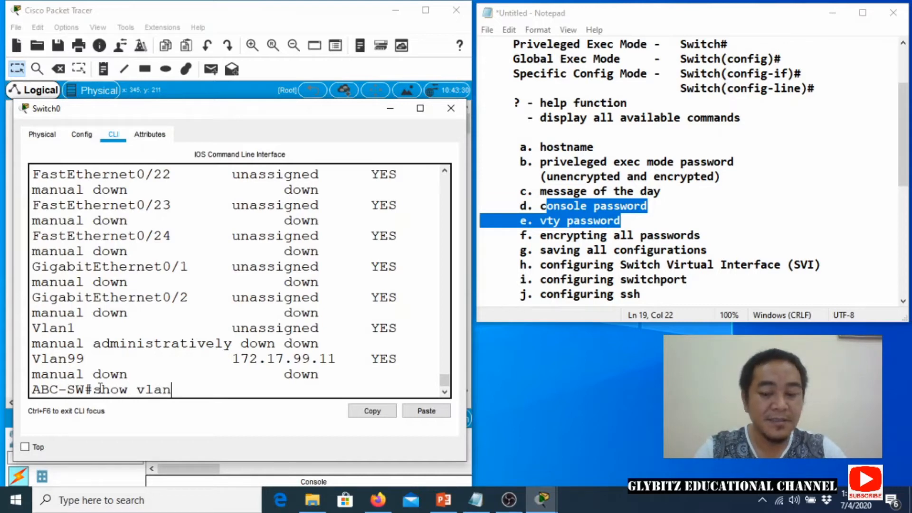
Run show vlan past --More--, then widen and raise the Switch0 console so the table fits.
key("Return")
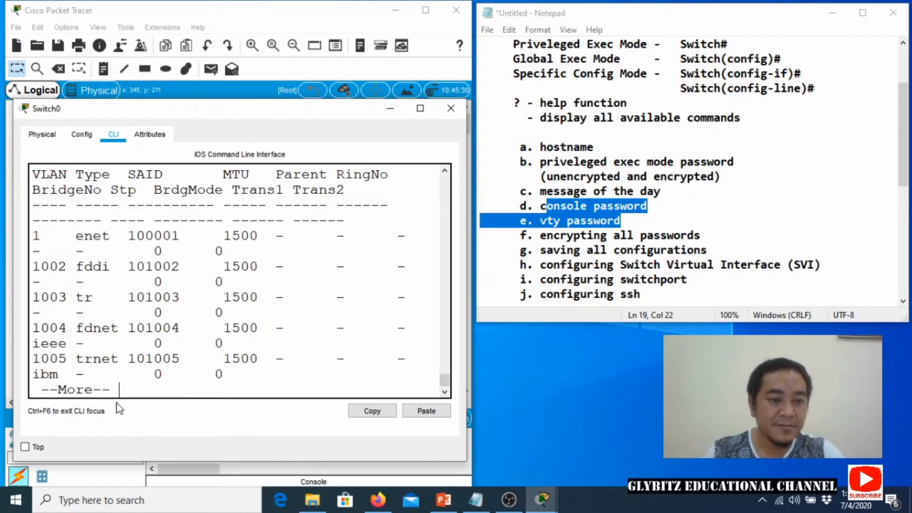
key("space")
scroll(331, 349, "up", 3)
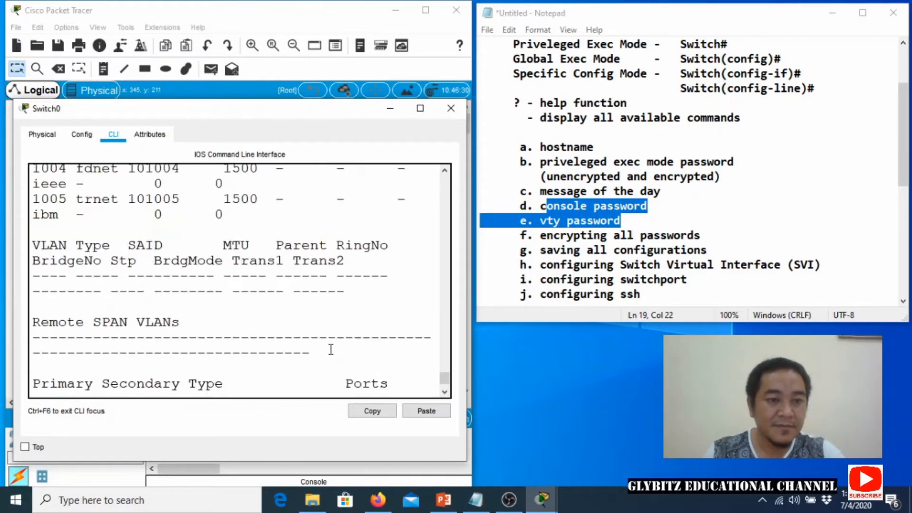
left_click_drag(468, 333, 644, 332)
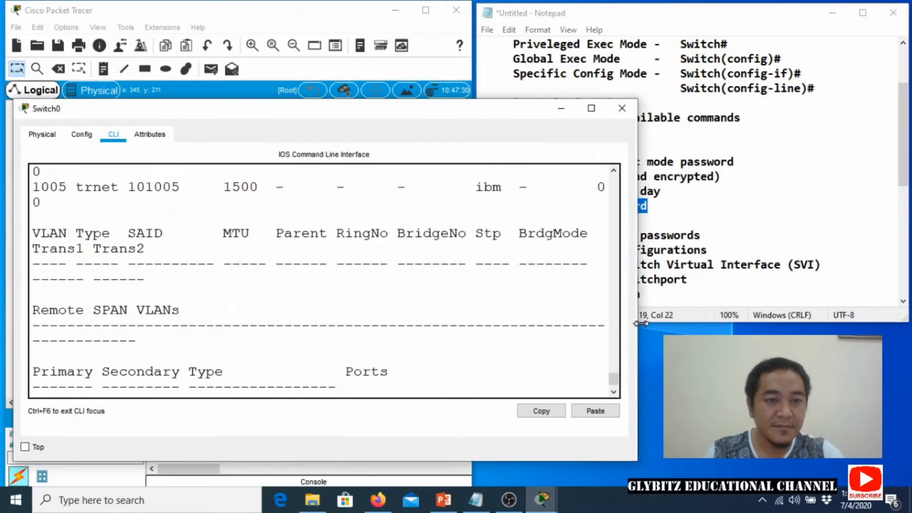
scroll(439, 321, "up", 10)
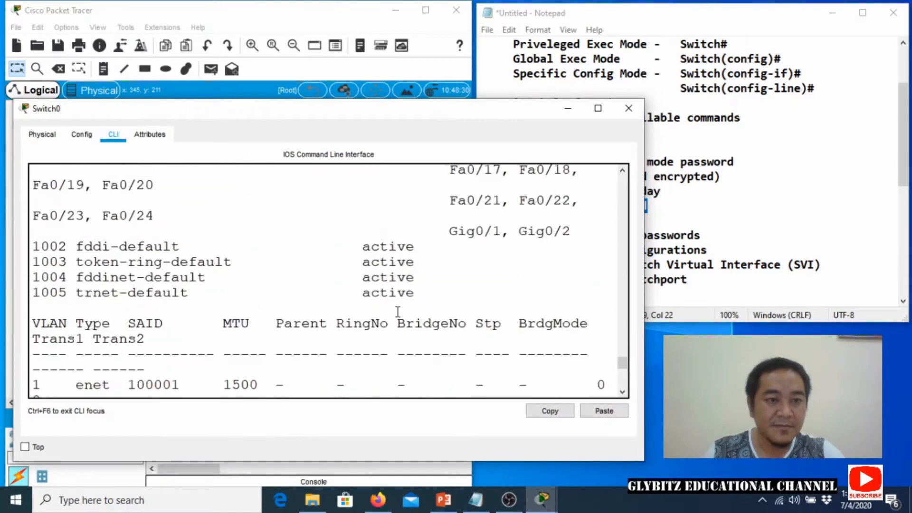
scroll(361, 306, "up", 3)
scroll(350, 301, "down", 2)
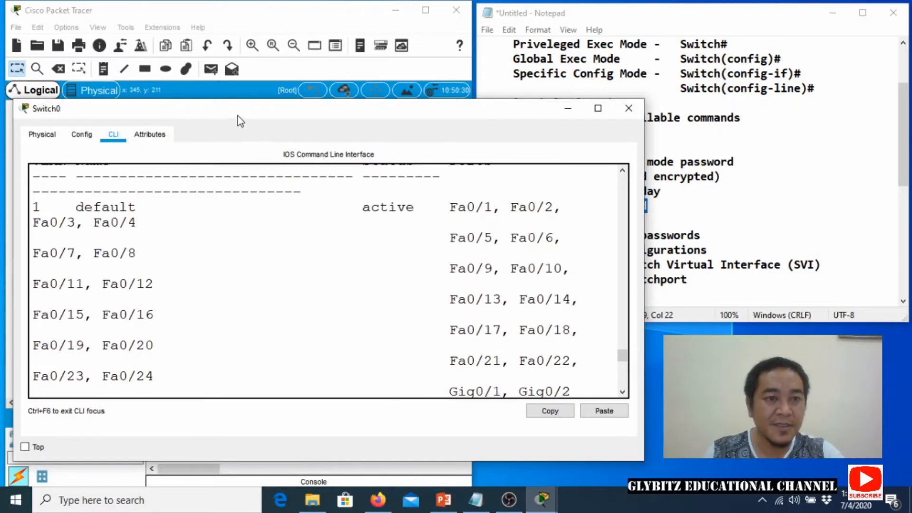
left_click_drag(237, 115, 228, 94)
left_click_drag(289, 87, 297, 18)
scroll(290, 218, "up", 1)
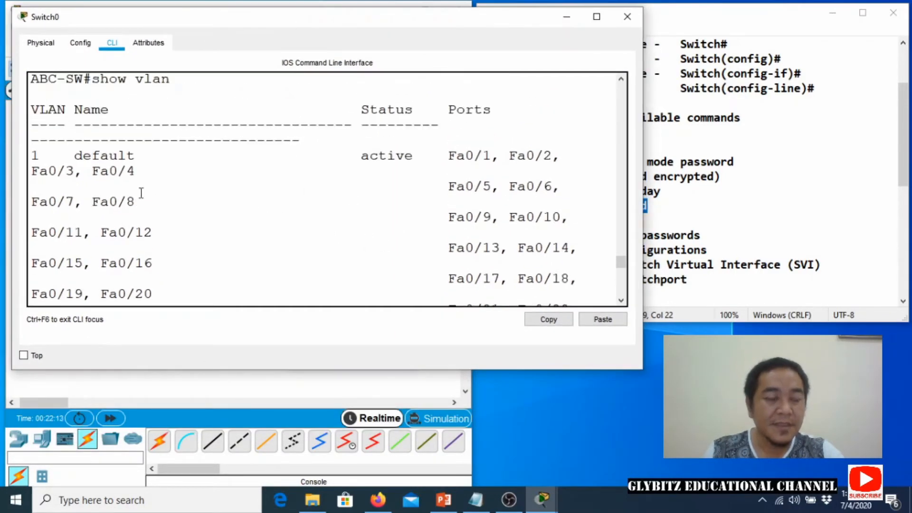
Highlight the default VLAN name and review VLAN 1's port list, then narrow the console.
left_click_drag(74, 155, 144, 153)
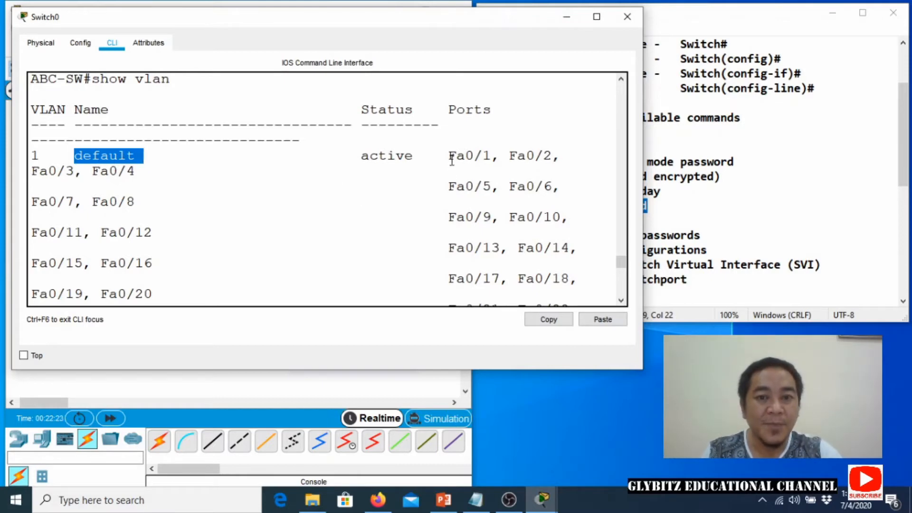
scroll(448, 187, "down", 2)
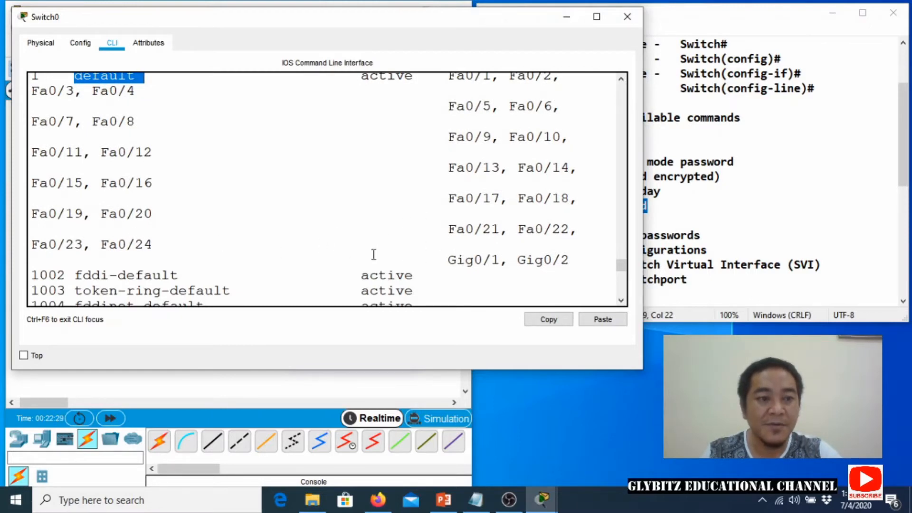
scroll(337, 247, "up", 2)
scroll(337, 246, "up", 1)
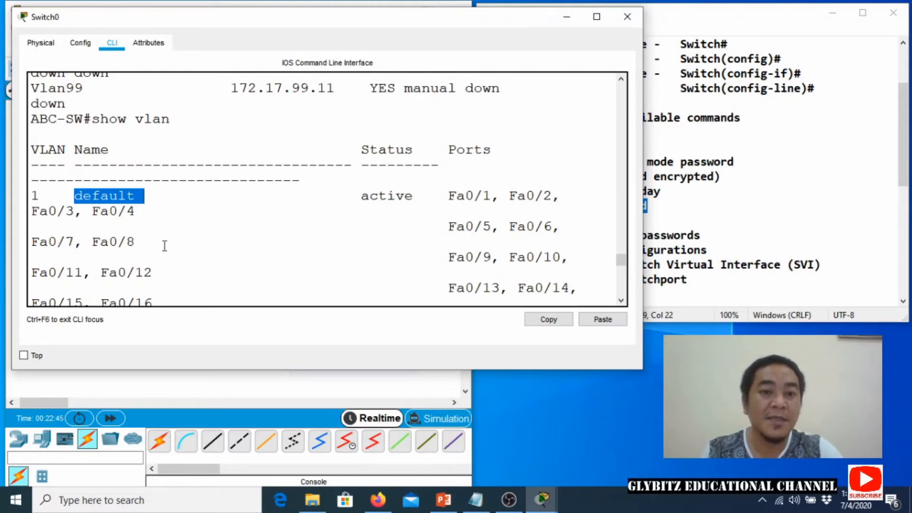
scroll(164, 244, "down", 2)
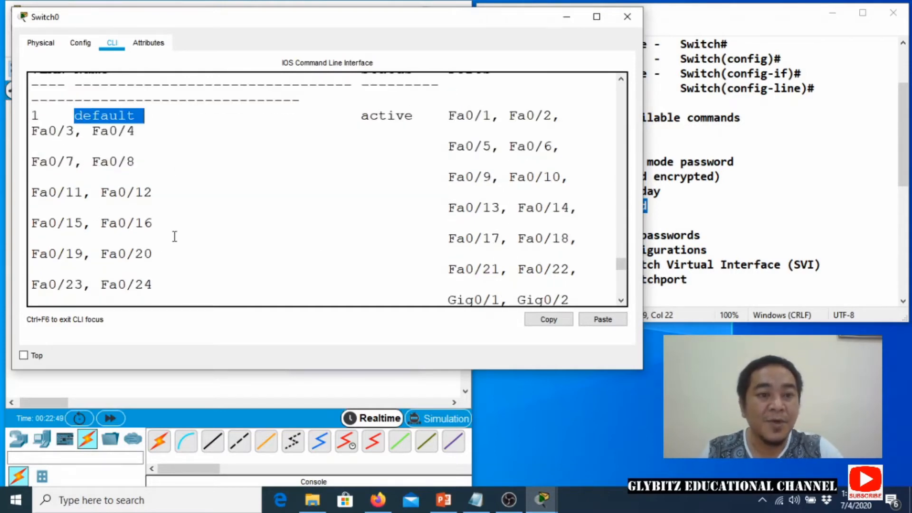
scroll(384, 255, "down", 1)
scroll(207, 186, "up", 2)
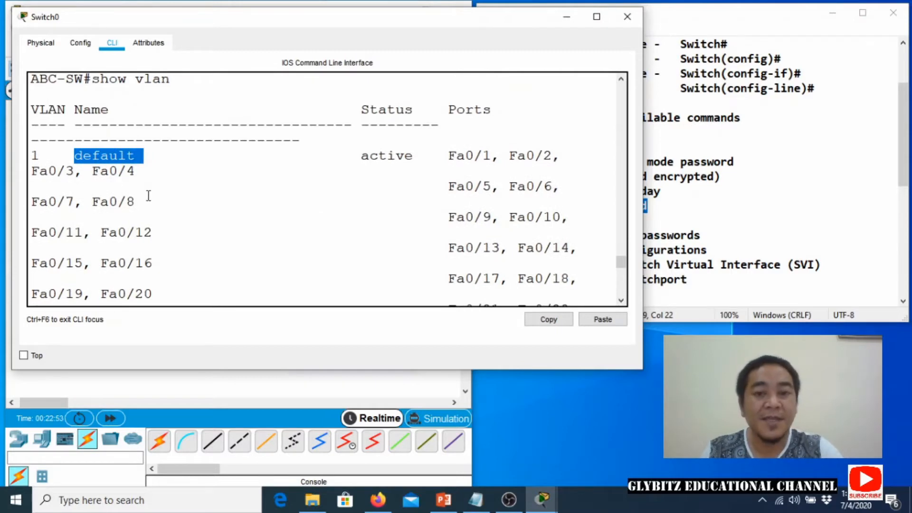
scroll(149, 195, "down", 4)
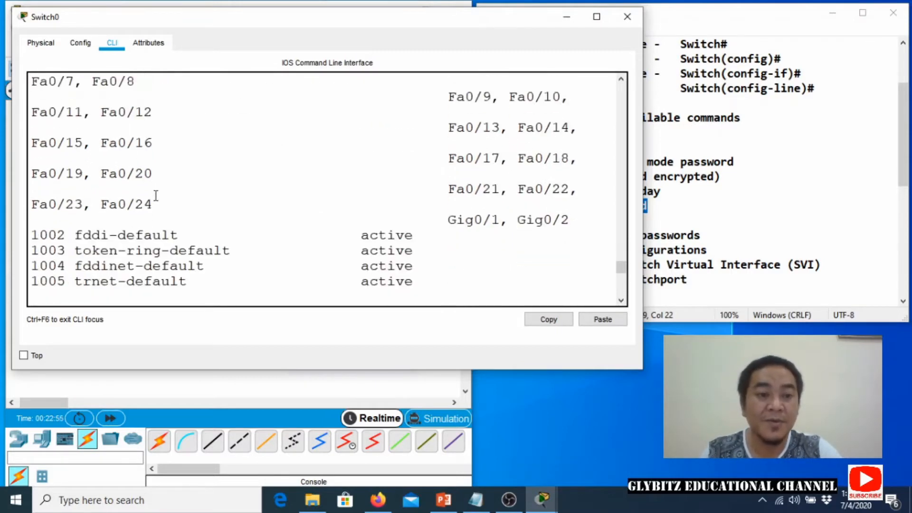
scroll(158, 194, "up", 1)
scroll(158, 195, "up", 8)
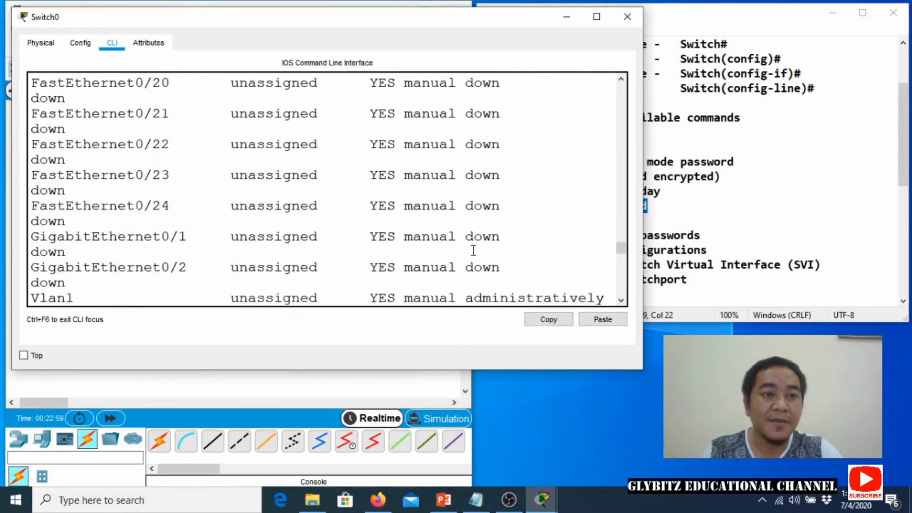
left_click_drag(642, 240, 442, 309)
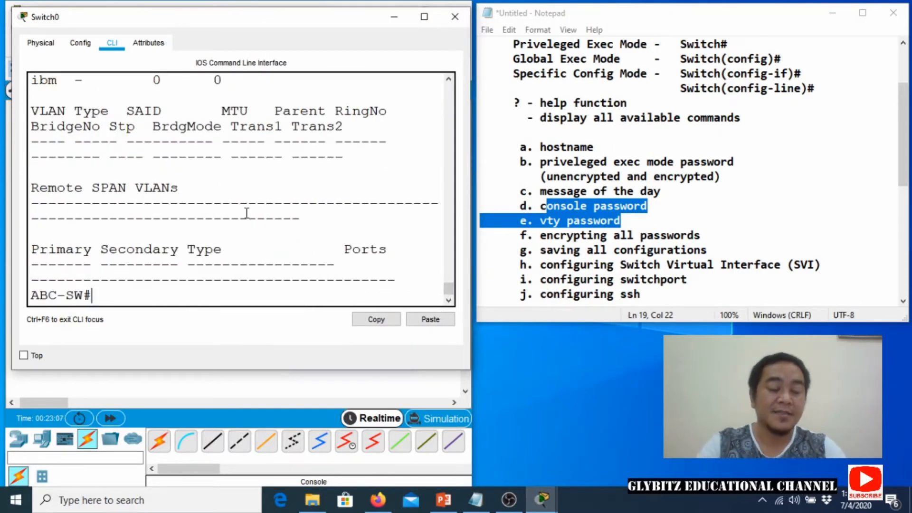
Enter global configuration mode and select interface FastEthernet 0/1 on ABC-SW.
type("confi")
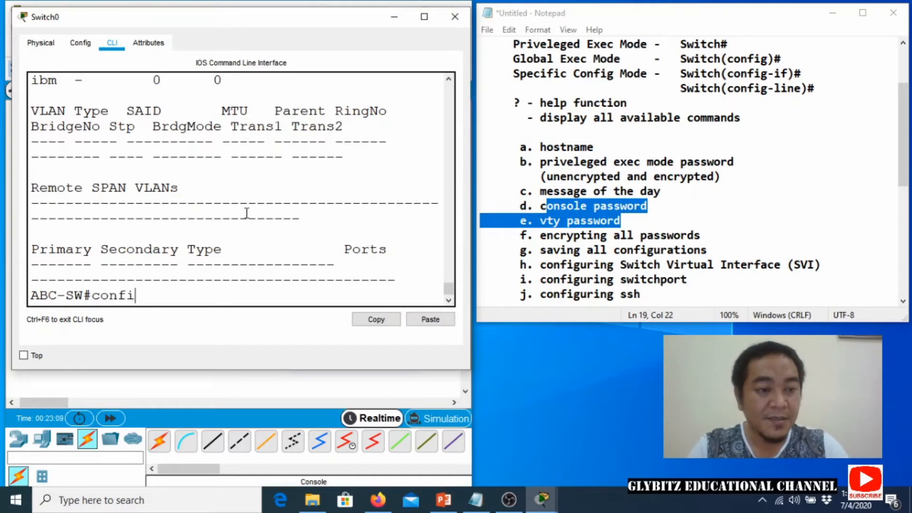
type("gure terminal")
key("Return")
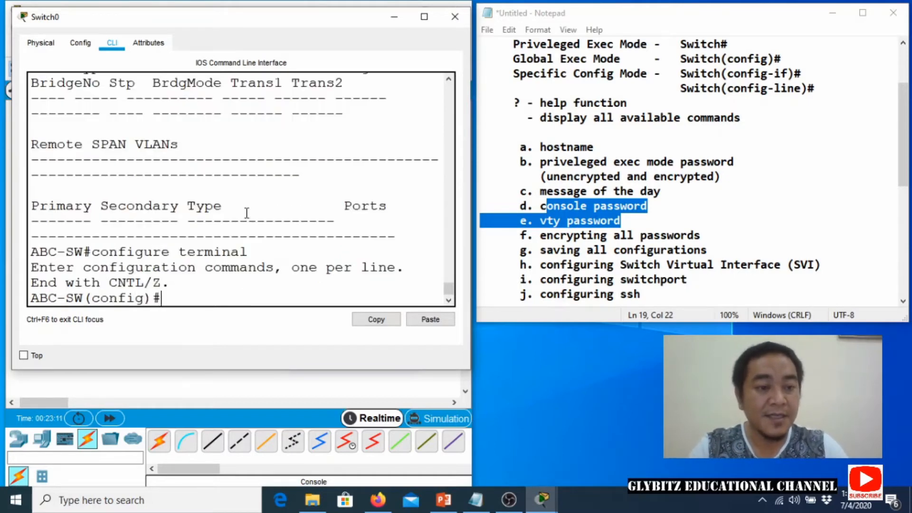
type("interface ")
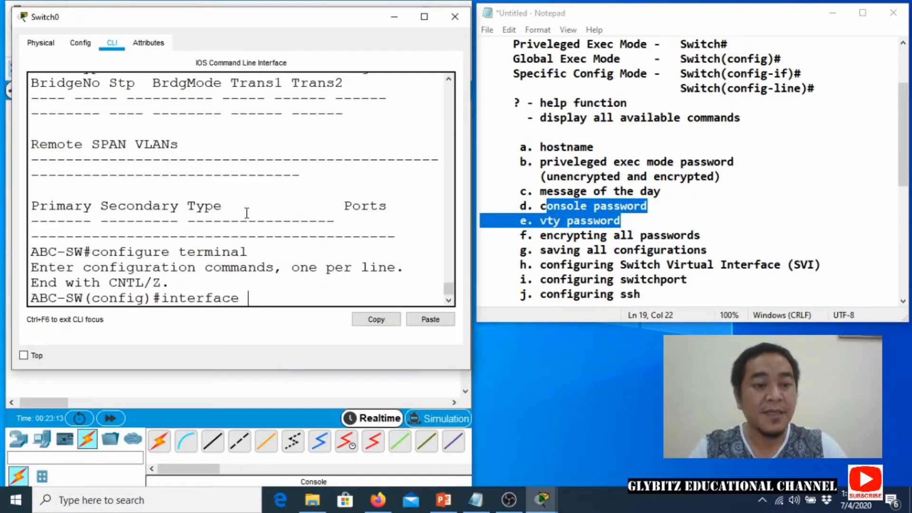
type("faster")
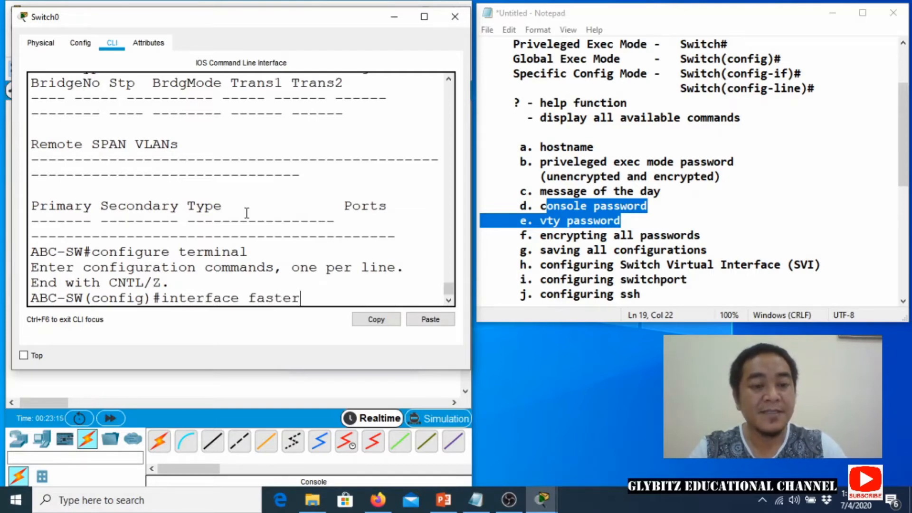
type("the")
key("BackSpace")
key("BackSpace")
key("BackSpace")
key("BackSpace")
type("thernet")
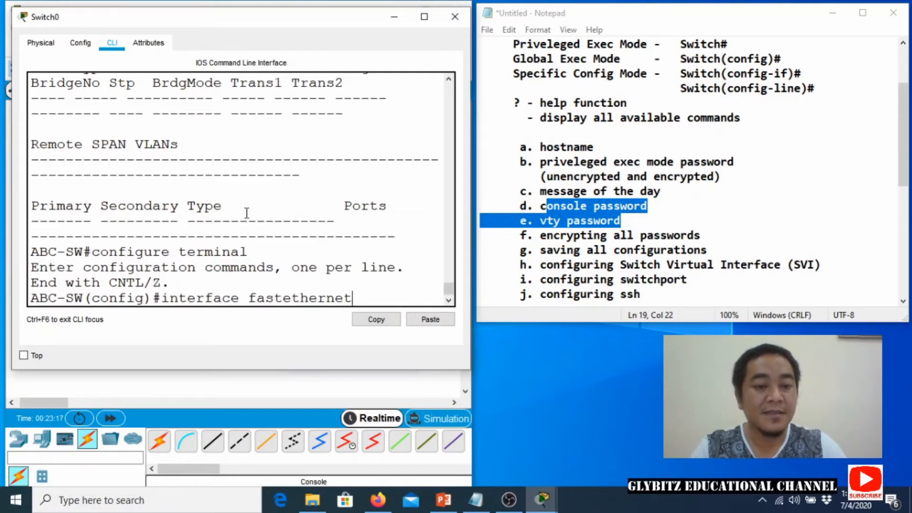
type(" 0/1")
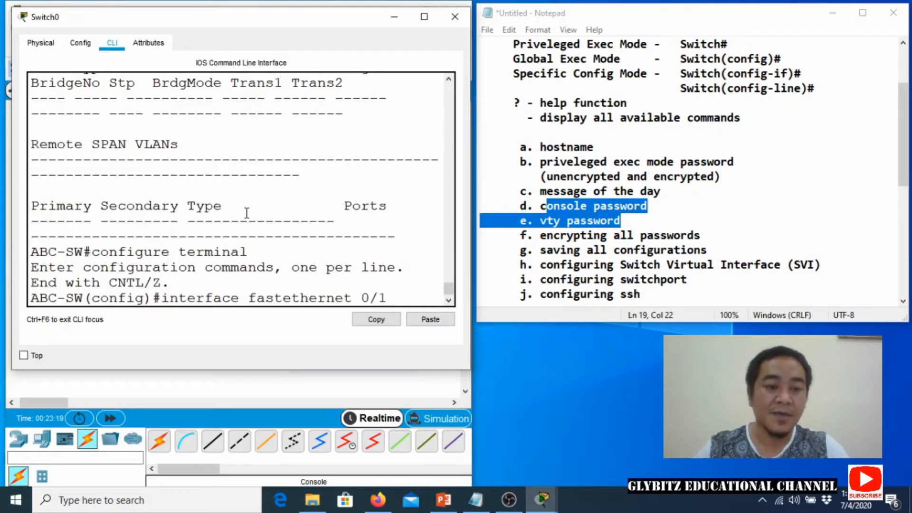
key("Return")
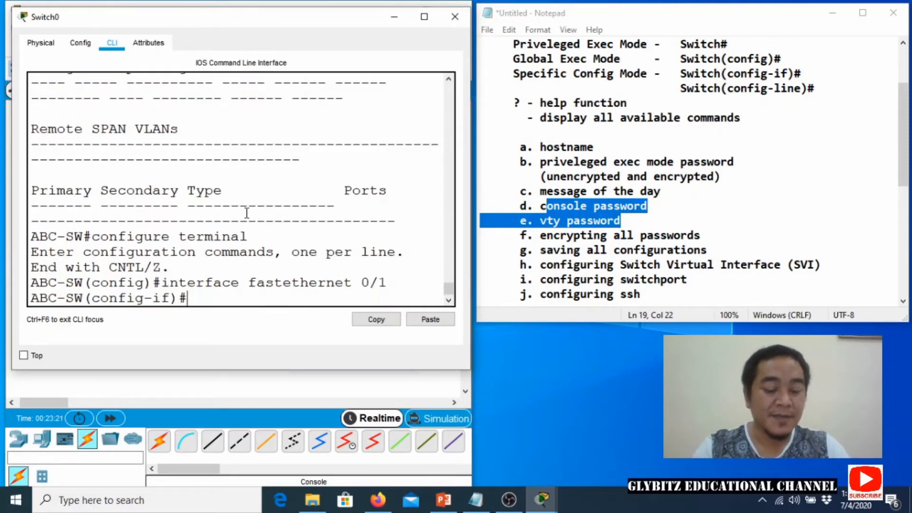
Make Fa0/1 an access port in VLAN 99, then minimize the Switch0 console.
type("siwth")
key("BackSpace")
key("BackSpace")
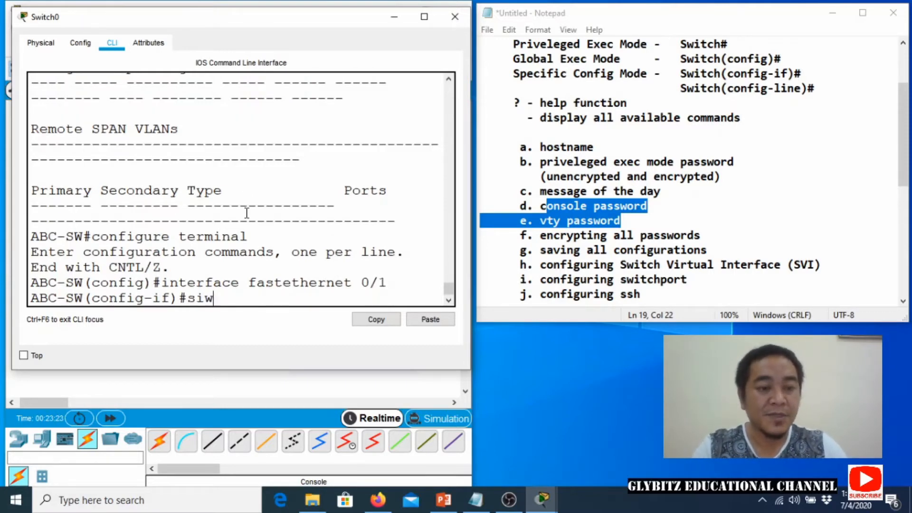
key("BackSpace")
key("BackSpace")
type("witchport ")
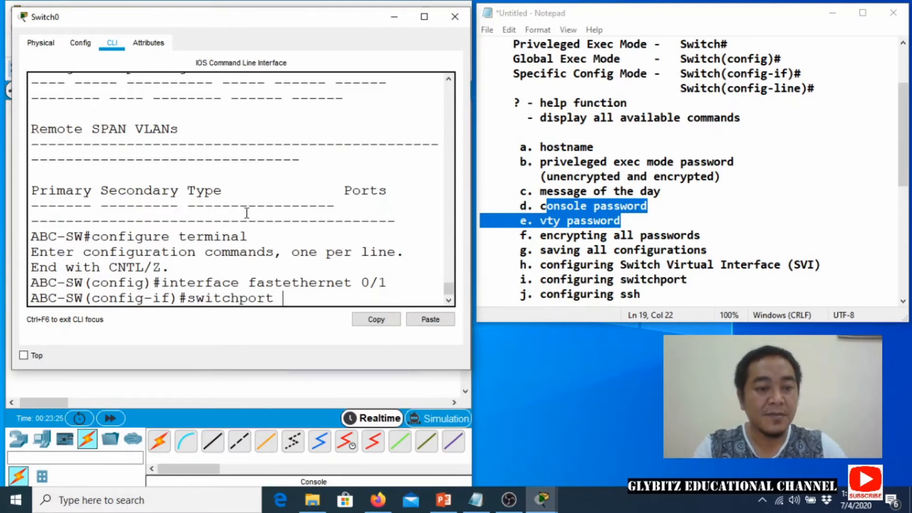
type("mode access")
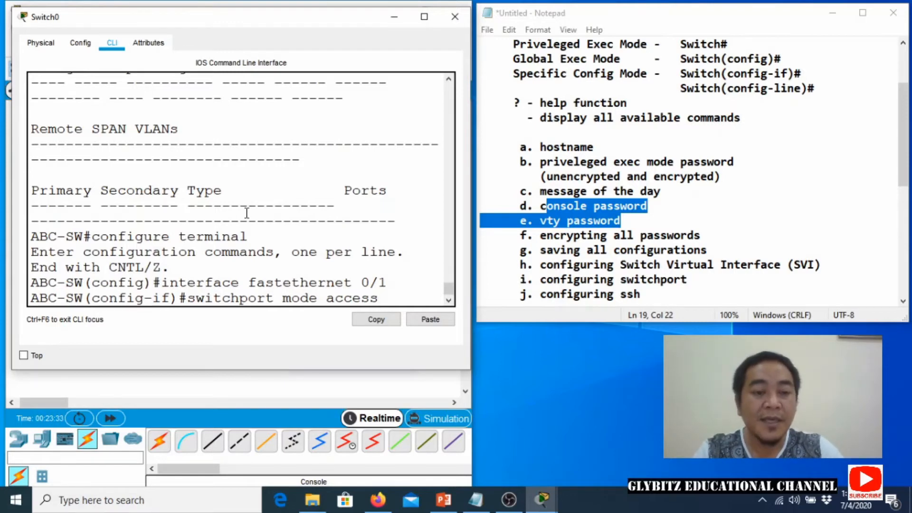
key("Return")
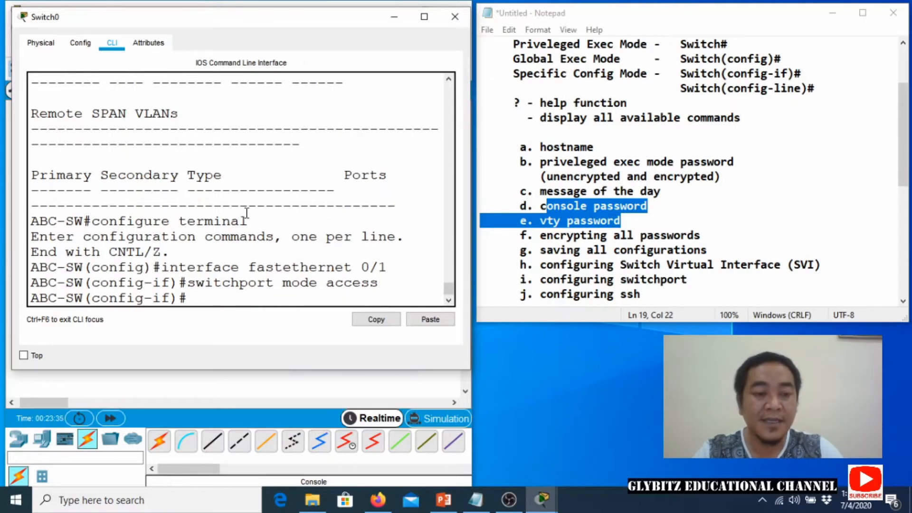
type("switch")
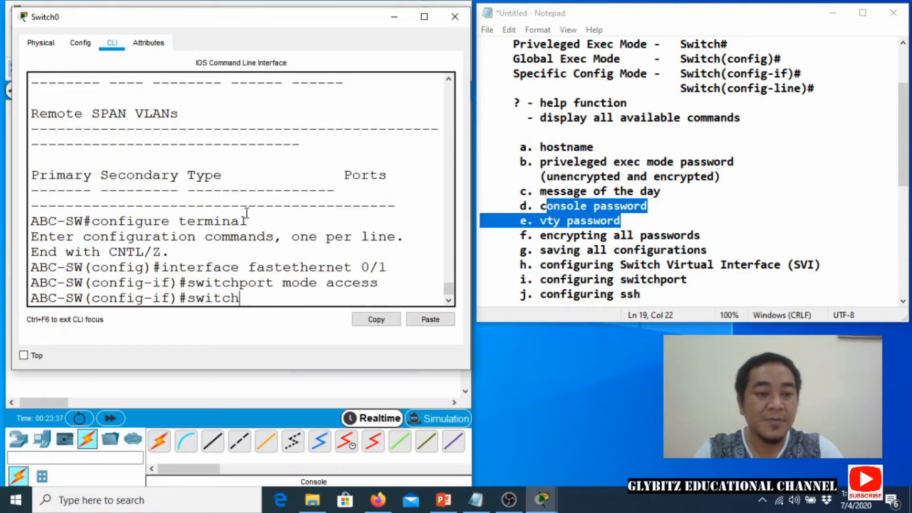
type("port access vl")
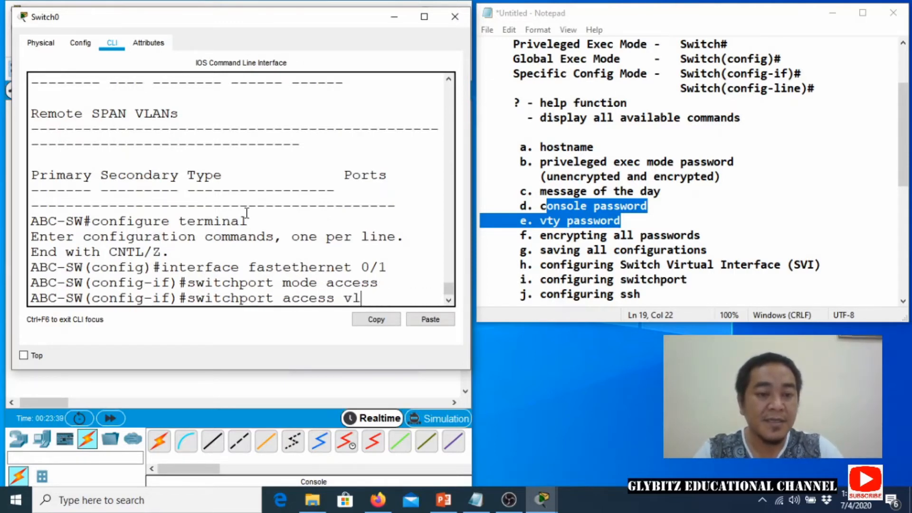
type("an 99")
key("Return")
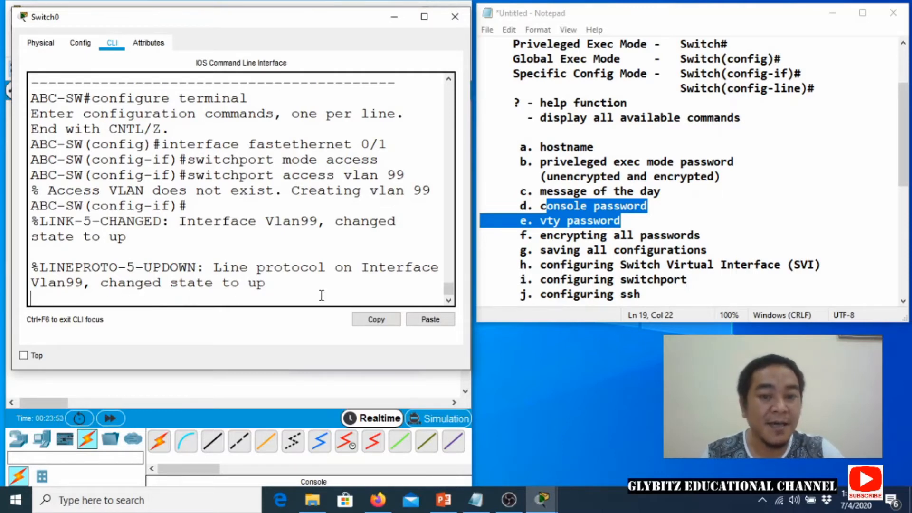
left_click(276, 288)
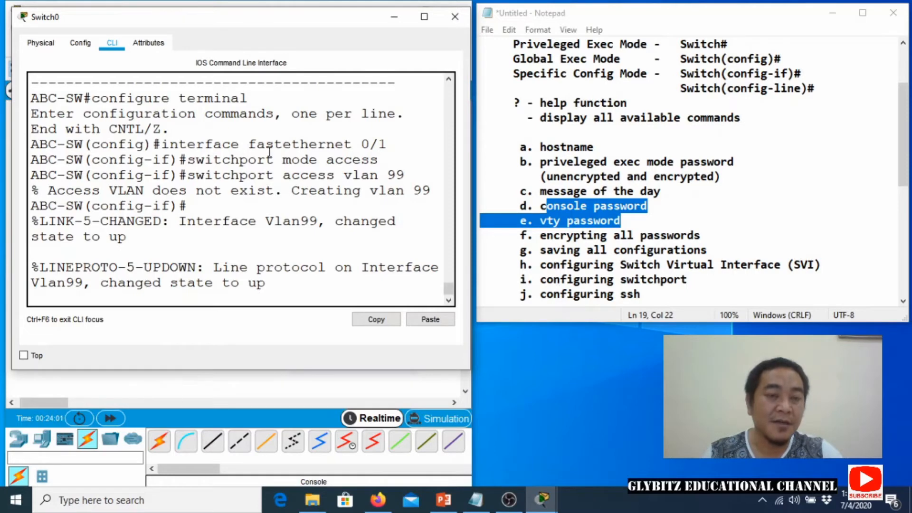
left_click(396, 19)
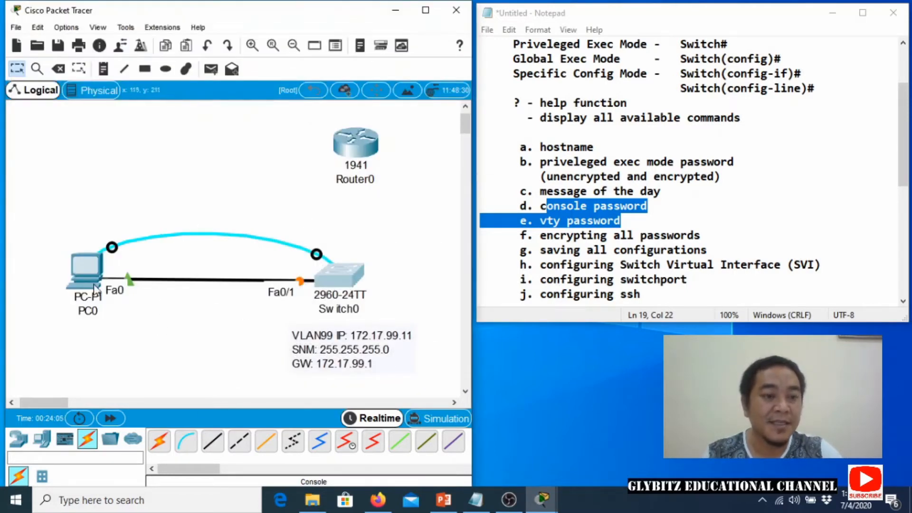
Place a note below PC0 reading 'IP: 172.17.99.254' and start a new line.
mouse_move(82, 278)
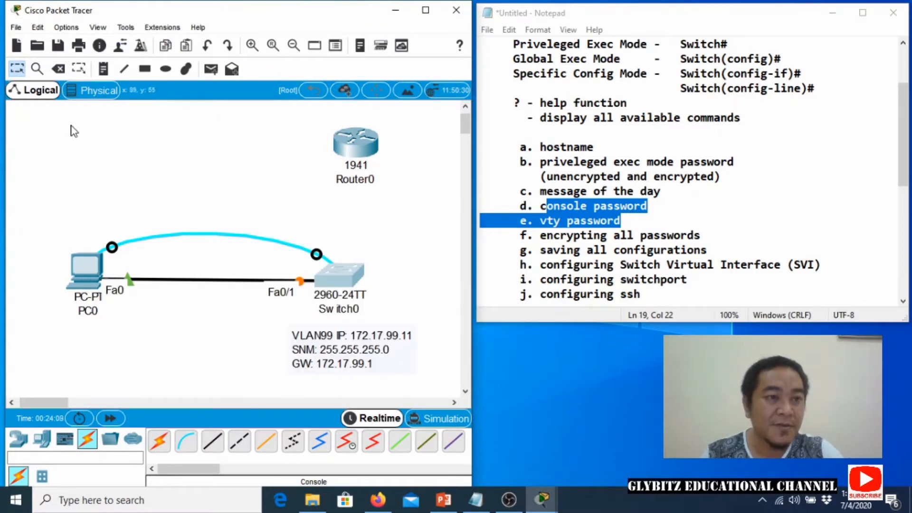
left_click(103, 69)
left_click(32, 329)
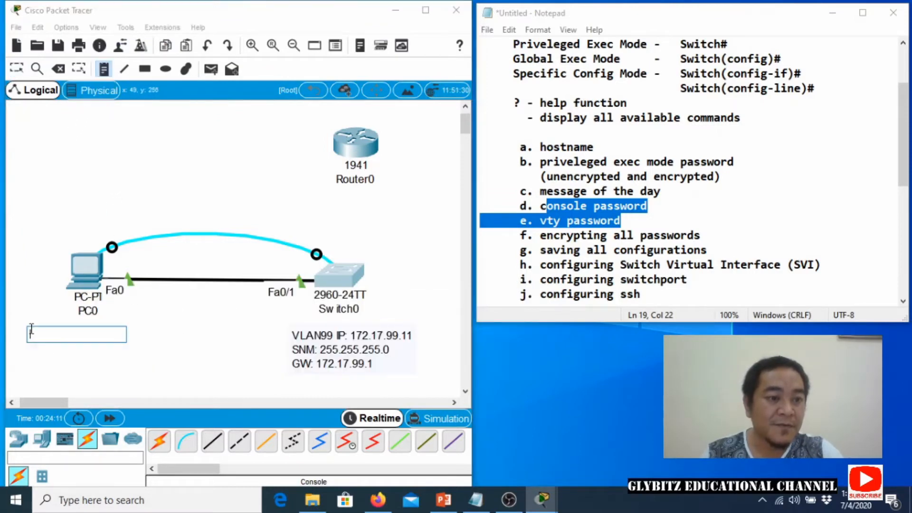
type("P: 172.17.")
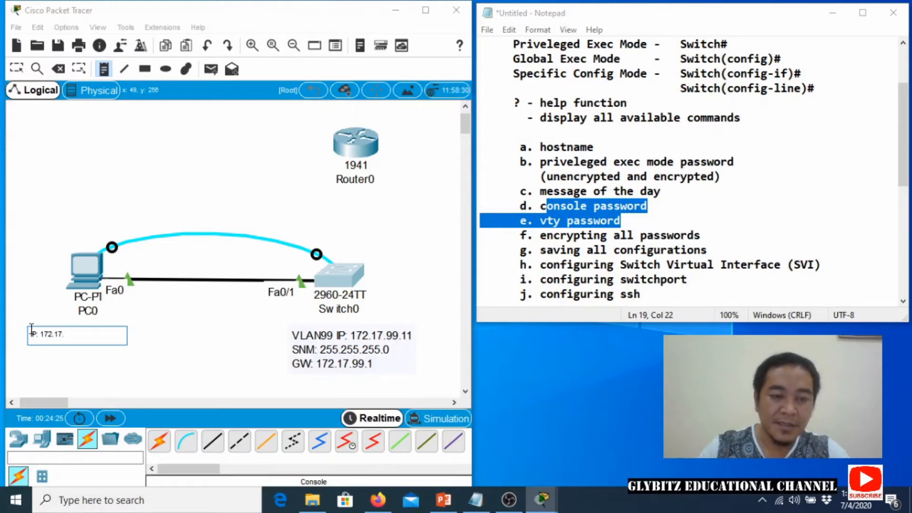
type("99.")
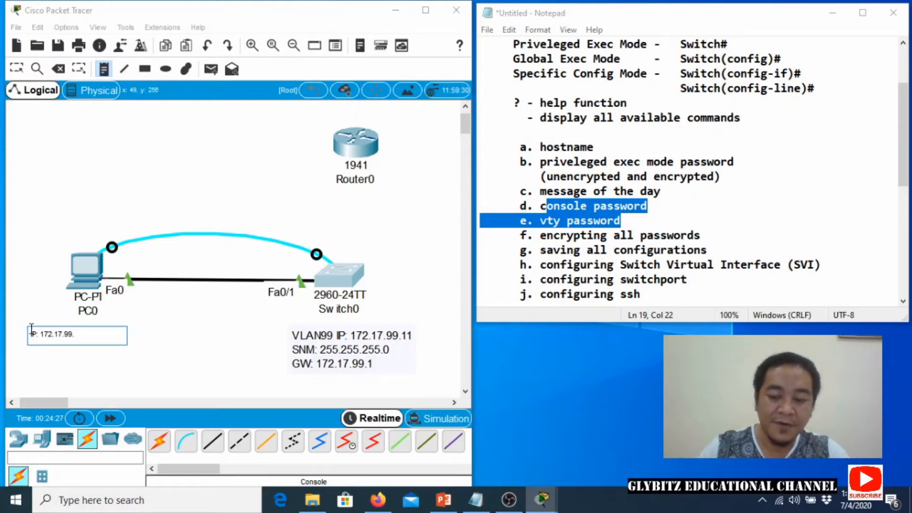
type("254")
key("Return")
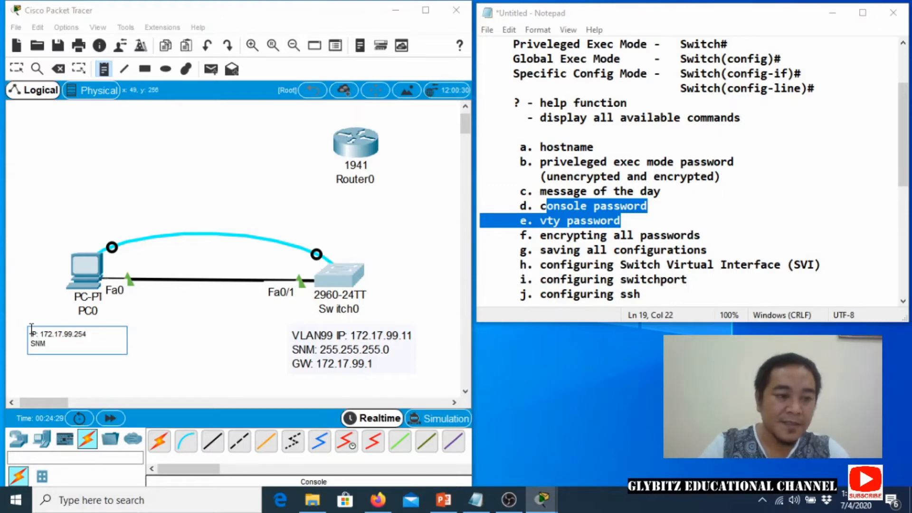
Add 'SNM: 255.255.255.0' and 'GW: 172.17.99.1' lines to PC0's note, then return to Select.
type("SNM: 255.25")
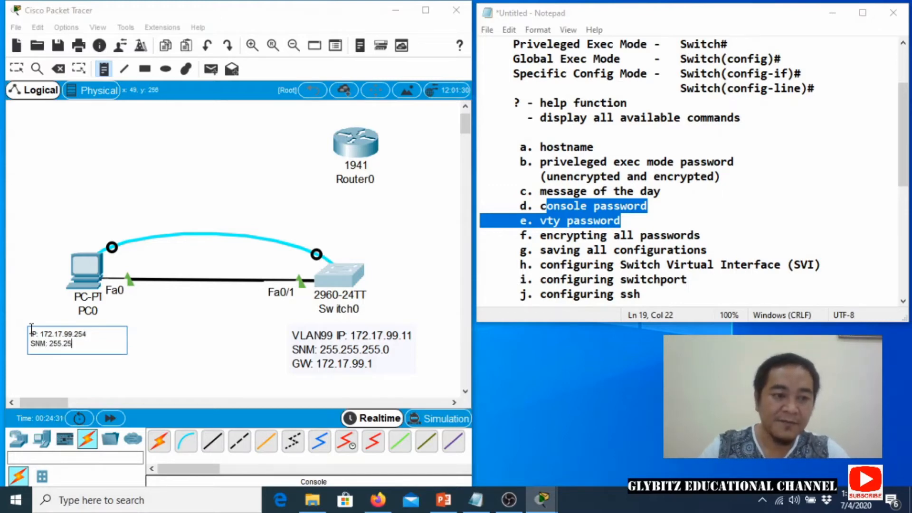
type("5.255.0")
key("Return")
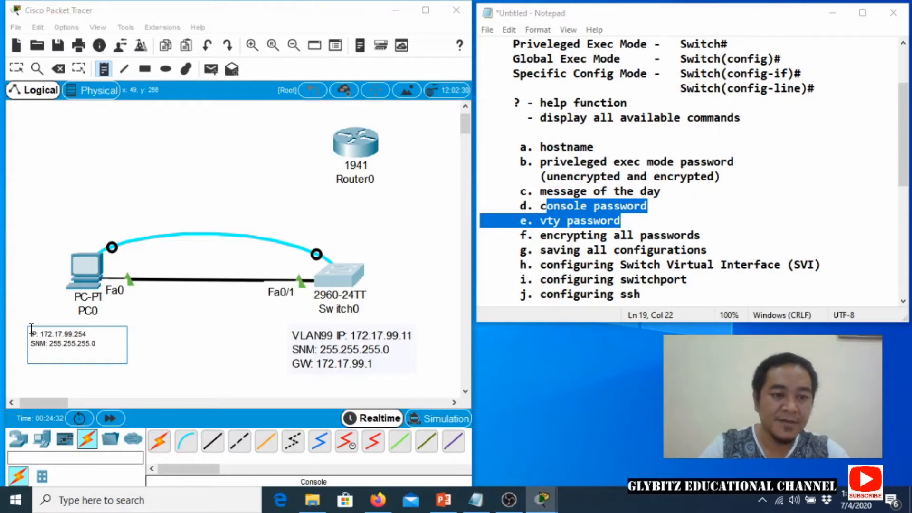
type("GW: 172.17.9")
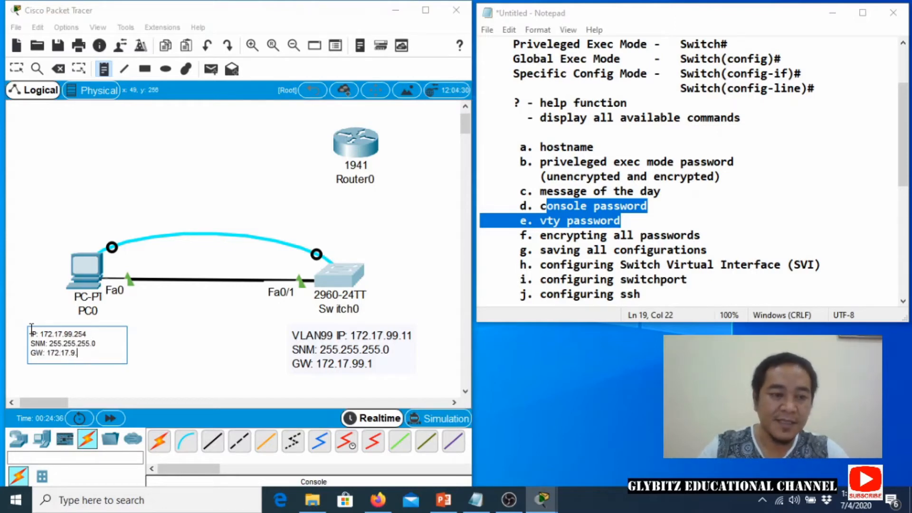
type("9.1")
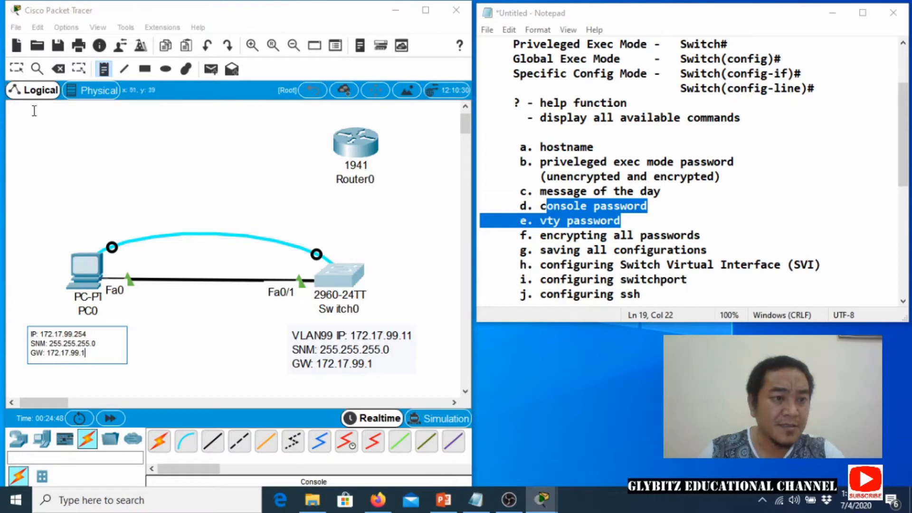
left_click(16, 69)
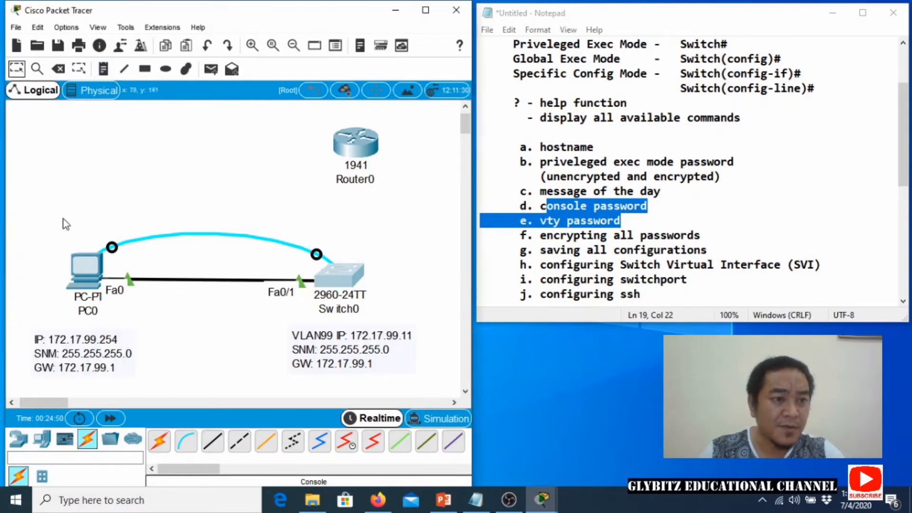
Open PC0's IP Configuration from its Desktop and shift the window right.
left_click(85, 269)
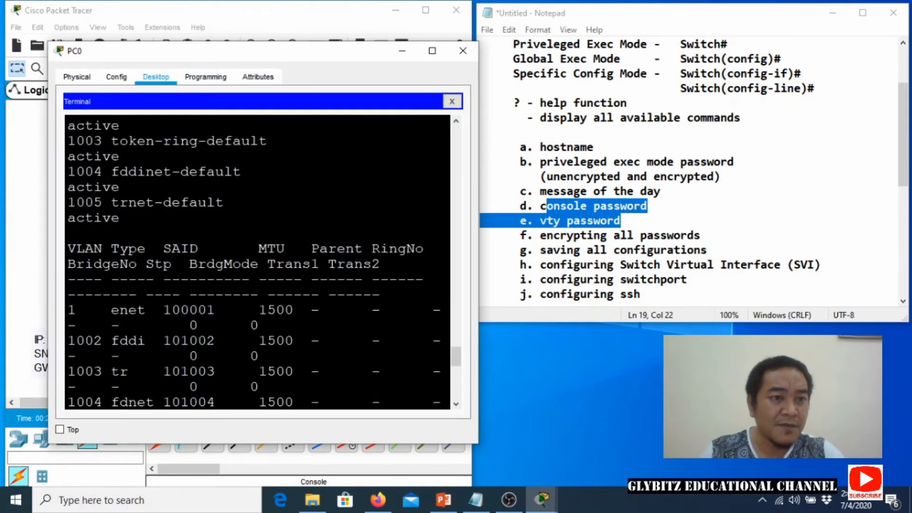
left_click(451, 101)
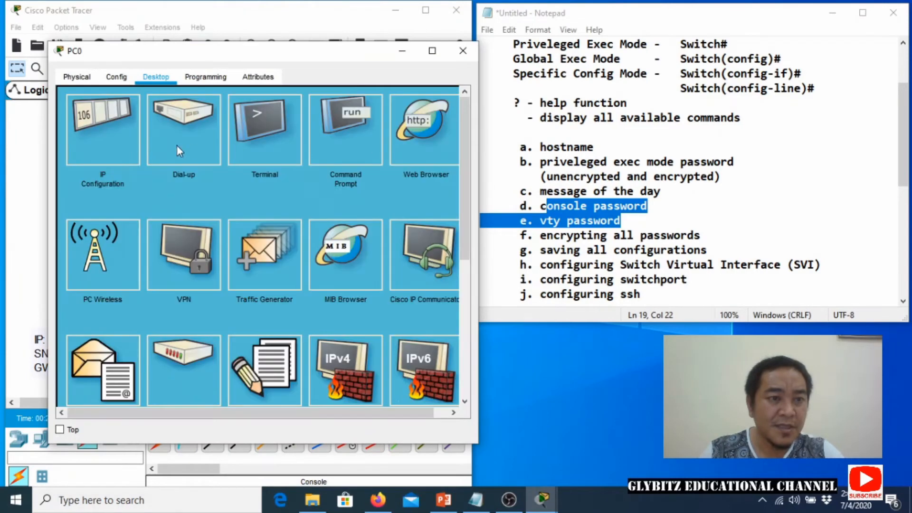
left_click(107, 143)
left_click_drag(129, 51, 245, 56)
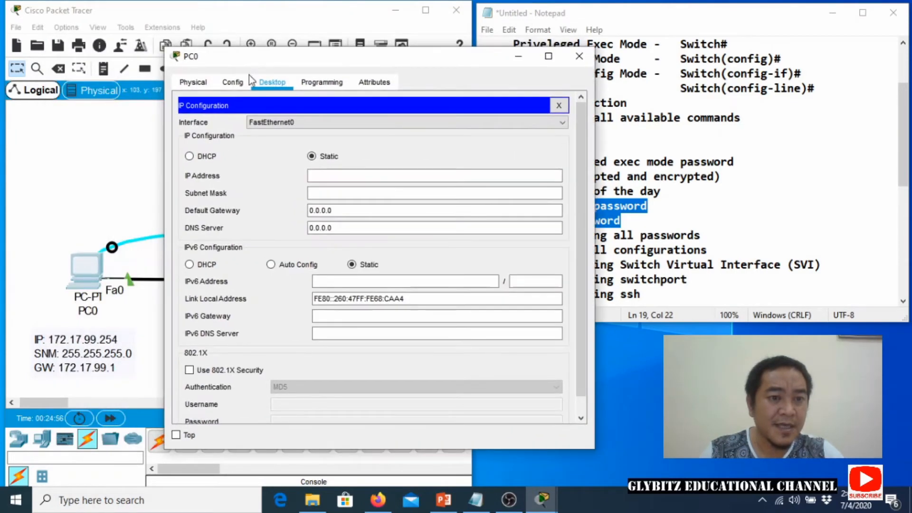
Give PC0 static IP 172.17.99.254, mask 255.255.255.0 and gateway 172.17.99.1.
left_click(327, 176)
type("172")
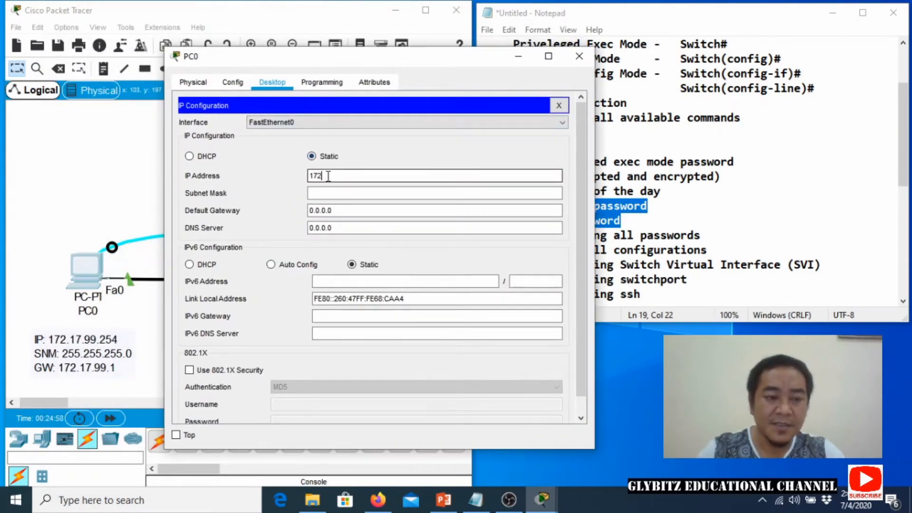
type(".17.99")
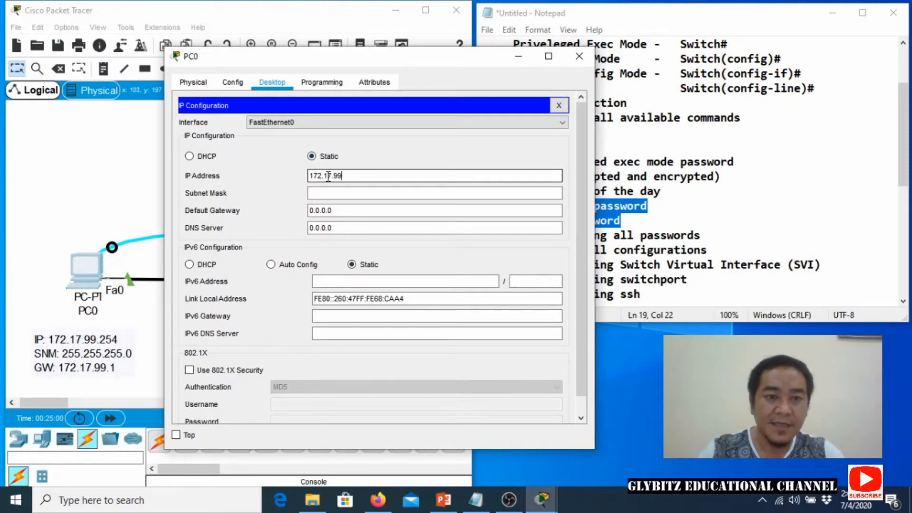
type(".254")
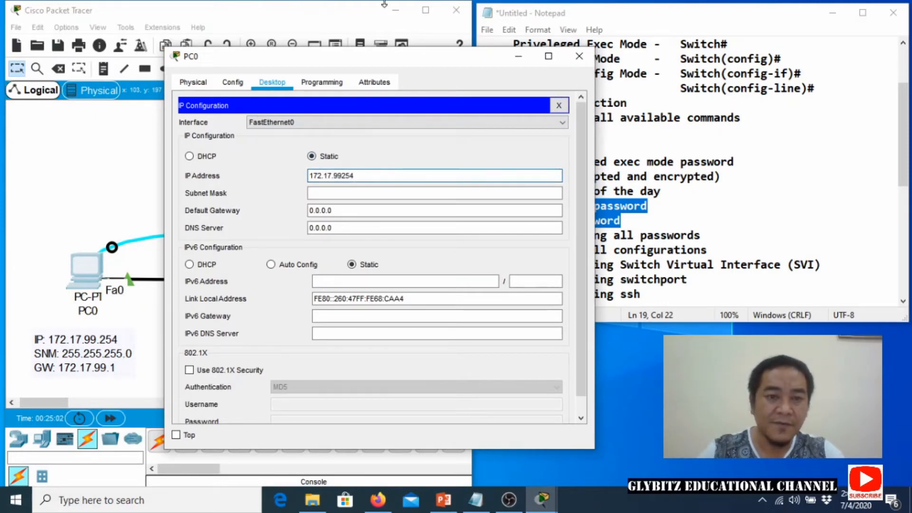
key("BackSpace")
key("BackSpace")
type("2")
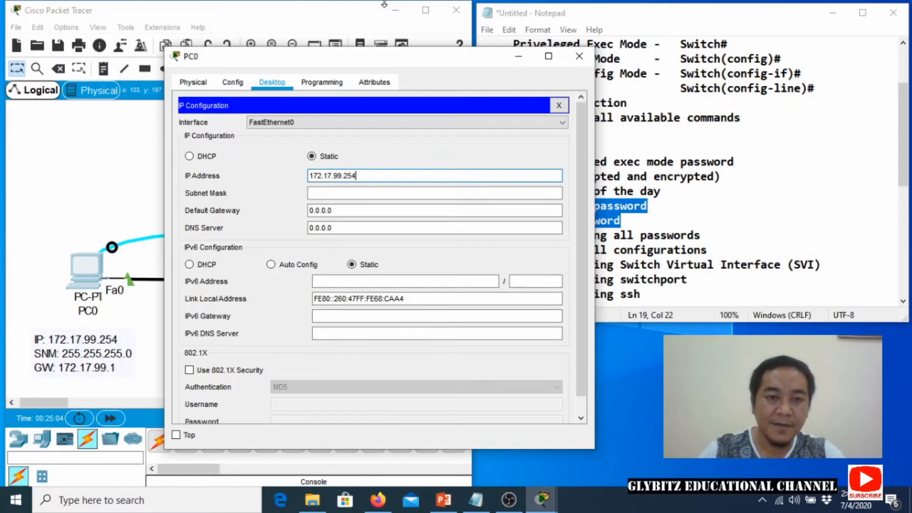
type("54")
key("Tab")
key("Right")
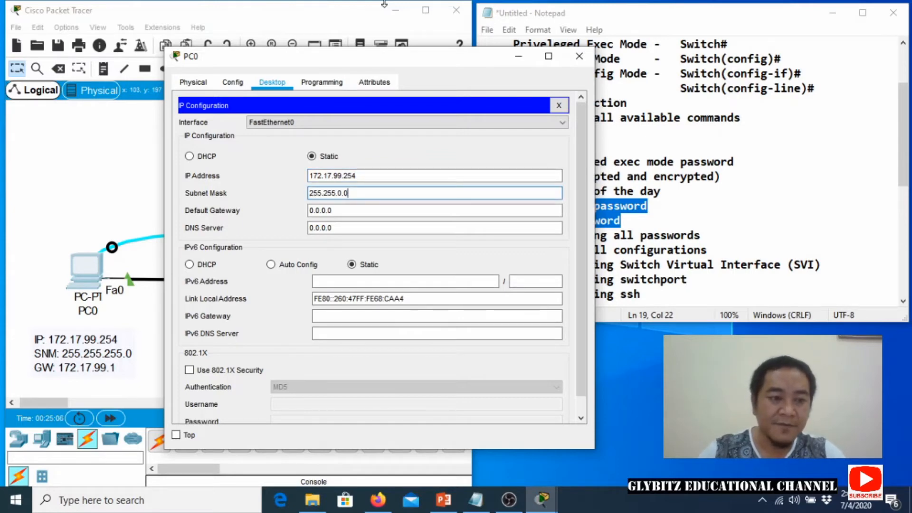
key("BackSpace")
key("BackSpace")
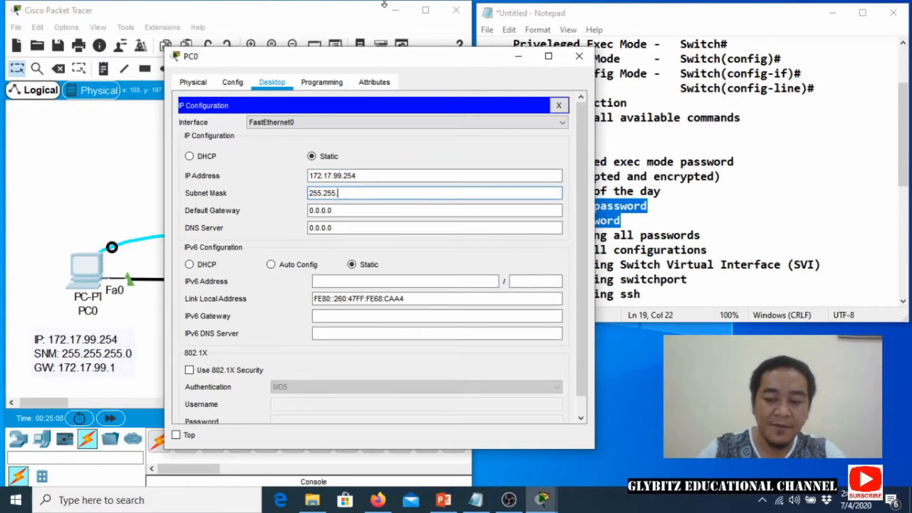
type("255.0")
key("Tab")
type("1")
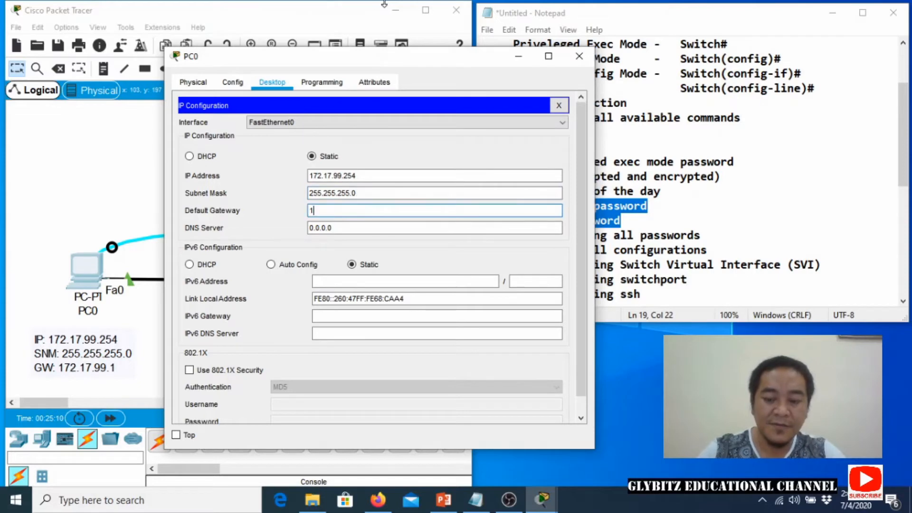
type("72.17.99.1")
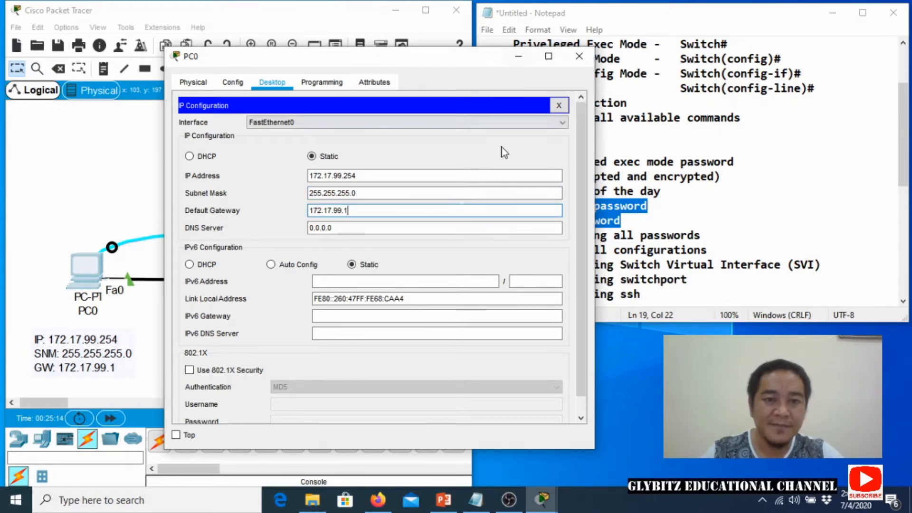
Close the IP Configuration panel and move PC0's window away from the topology.
left_click(483, 174)
left_click_drag(422, 64, 291, 56)
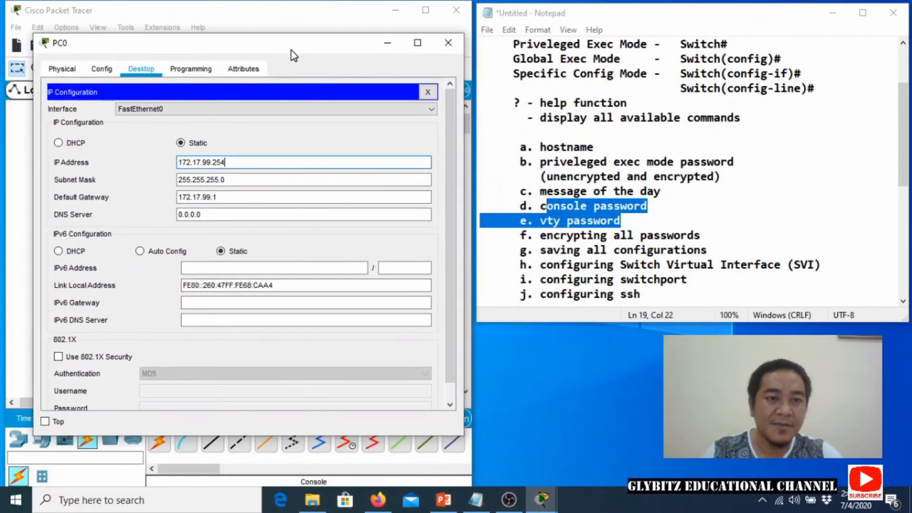
left_click(432, 97)
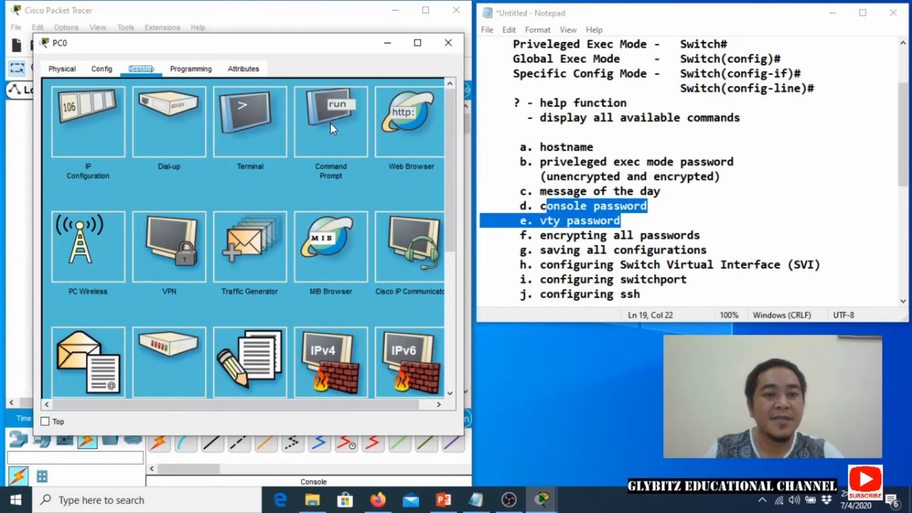
left_click_drag(300, 49, 393, 347)
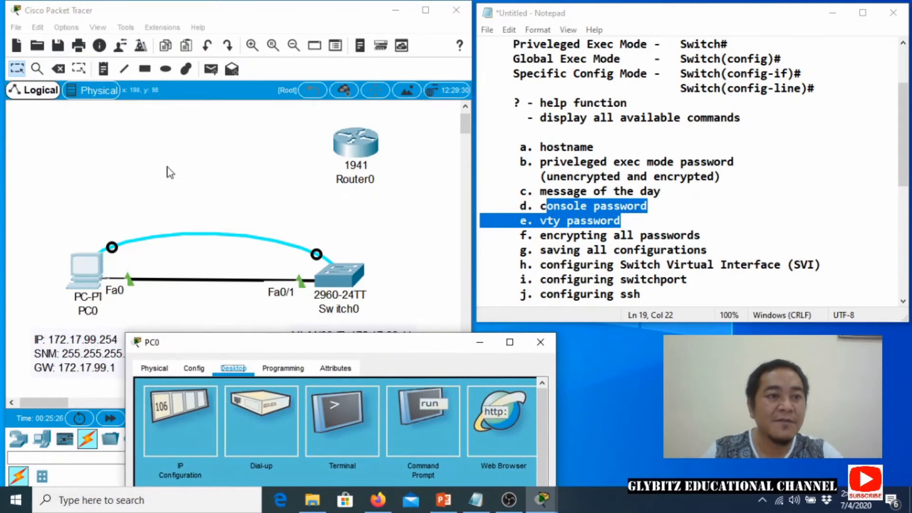
Delete the console cable between PC0 and Switch0, declining the prompt for the earlier selection.
left_click(59, 70)
left_click(242, 271)
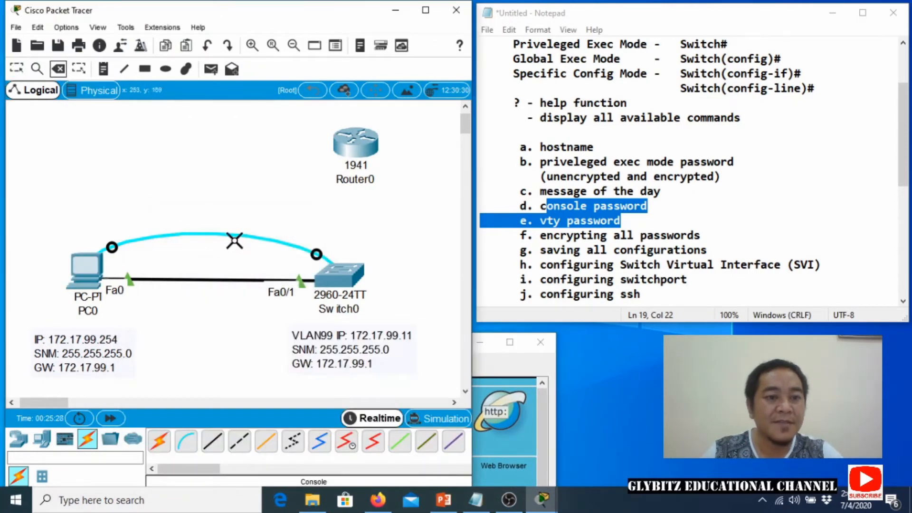
left_click(220, 236)
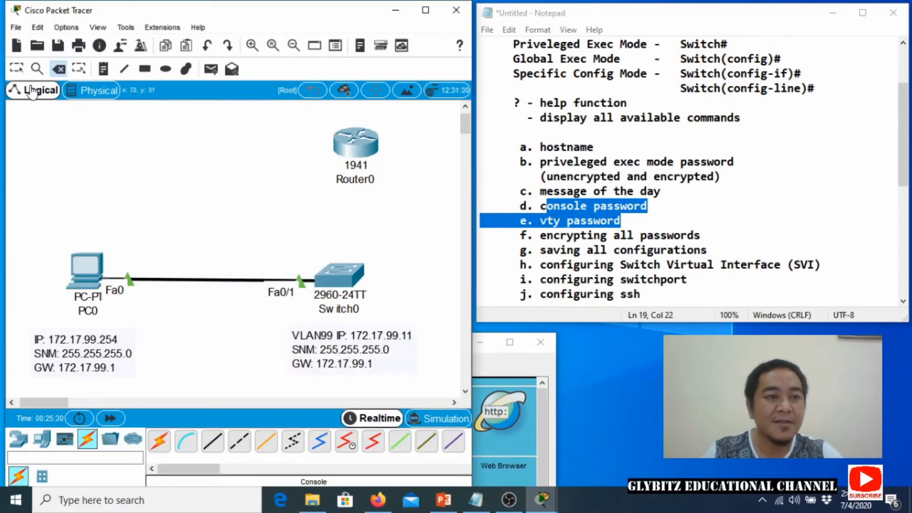
left_click(17, 69)
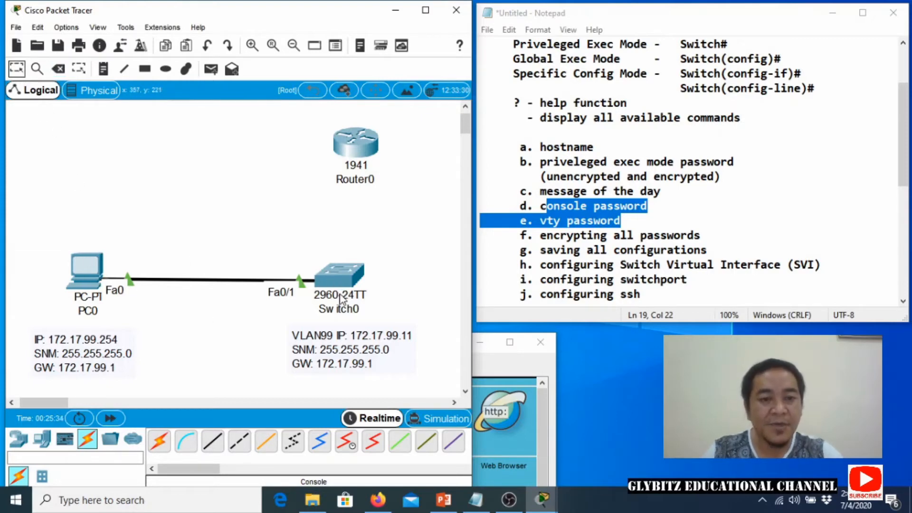
Reopen PC0's window and move it higher on screen.
mouse_move(343, 298)
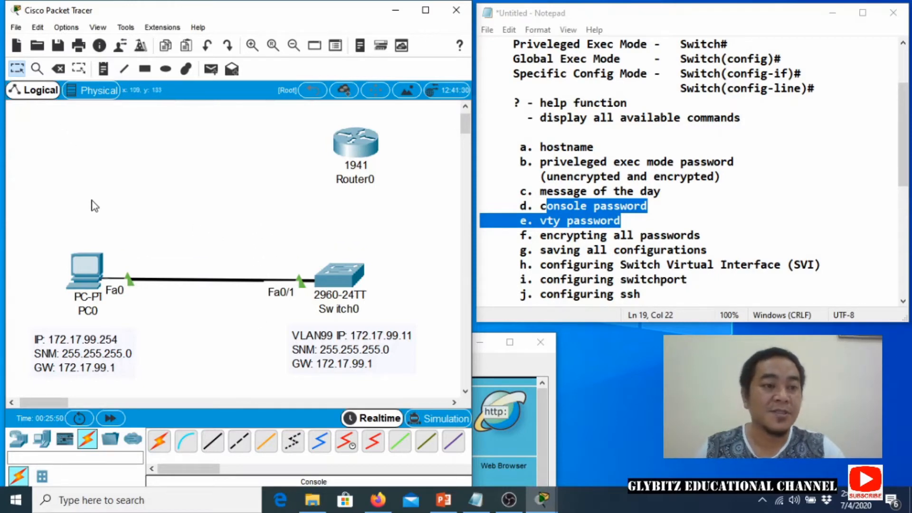
left_click(85, 268)
left_click_drag(227, 339, 145, 80)
From PC0's Command Prompt, telnet to 172.17.99.11 and log in with the vty password.
left_click(323, 164)
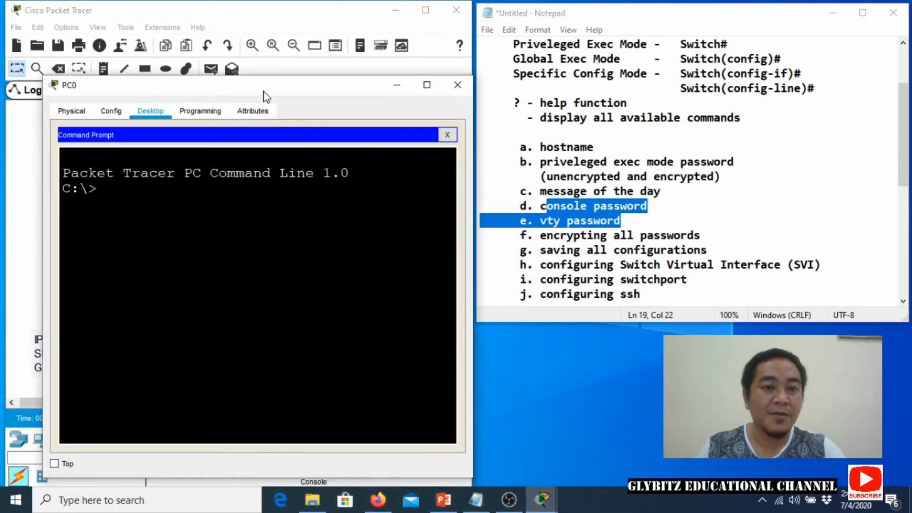
left_click_drag(266, 97, 259, 76)
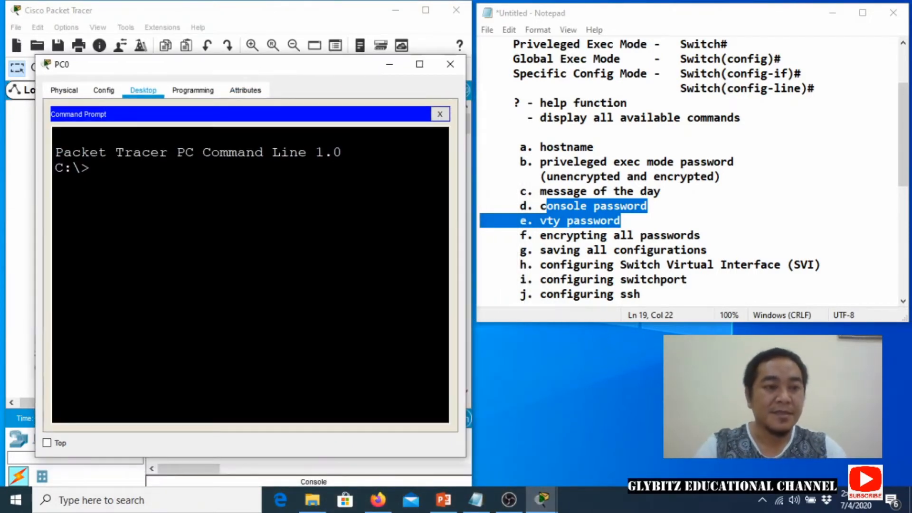
type("TEL")
key("BackSpace")
key("BackSpace")
key("BackSpace")
type("telnet")
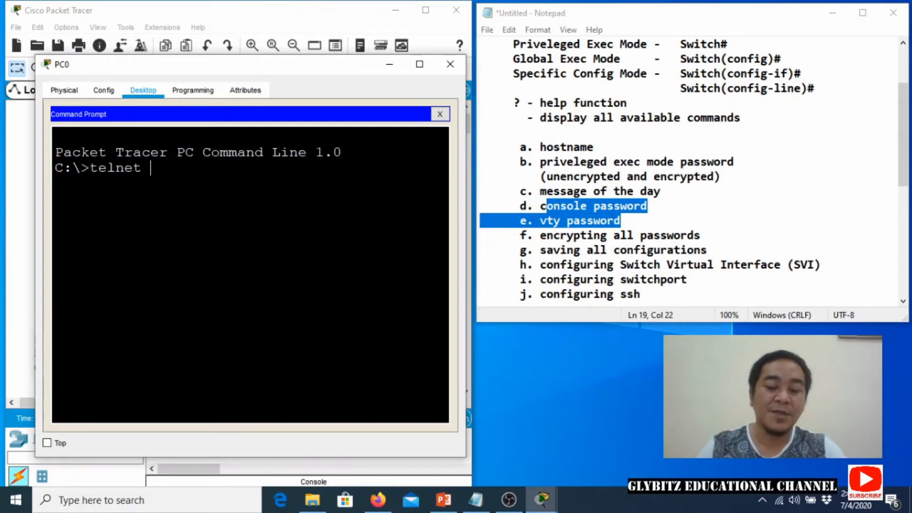
type(" 172.")
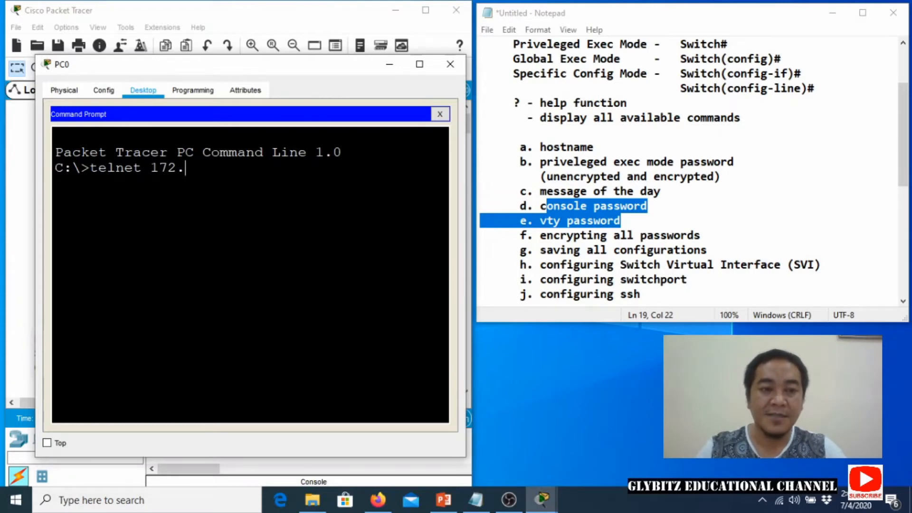
type("17.99.1")
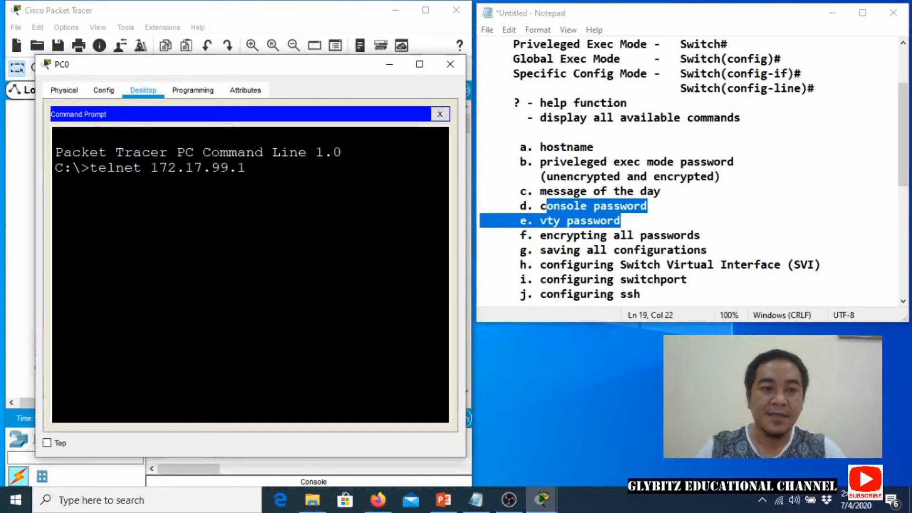
type("1")
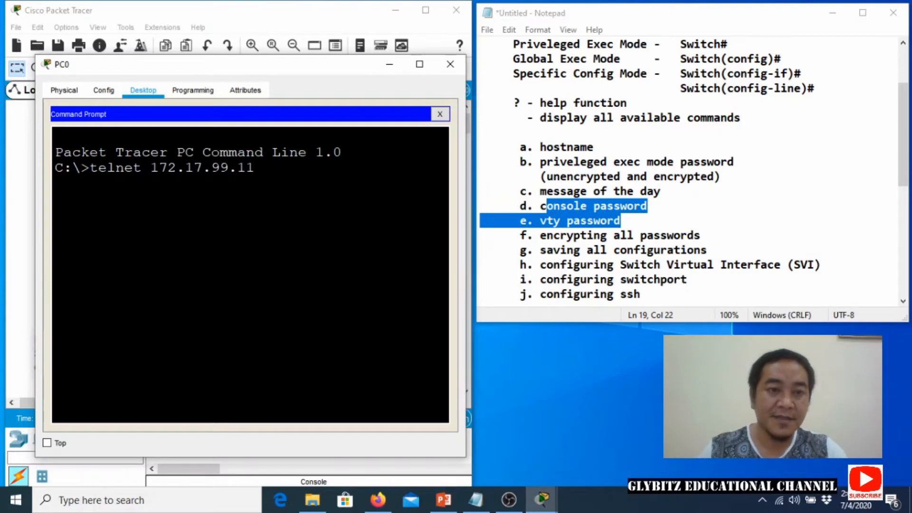
left_click_drag(195, 76, 204, 46)
key("Return")
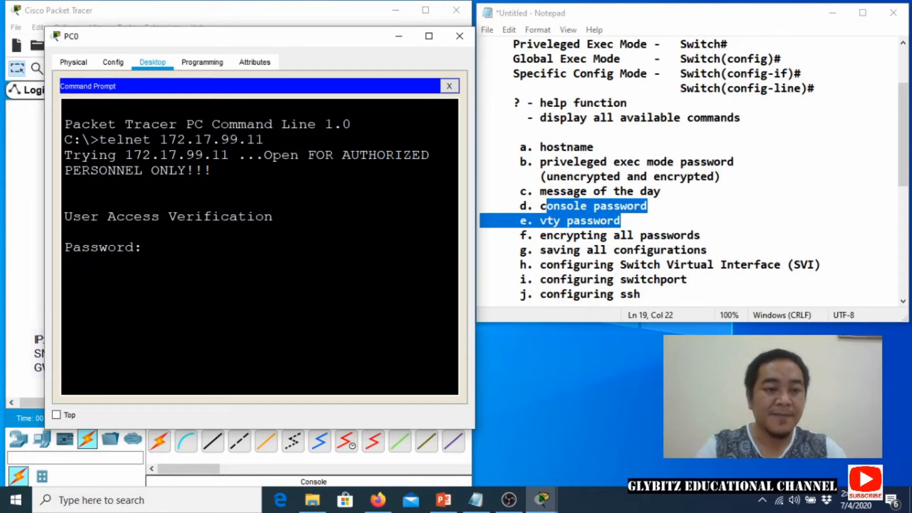
key("Return")
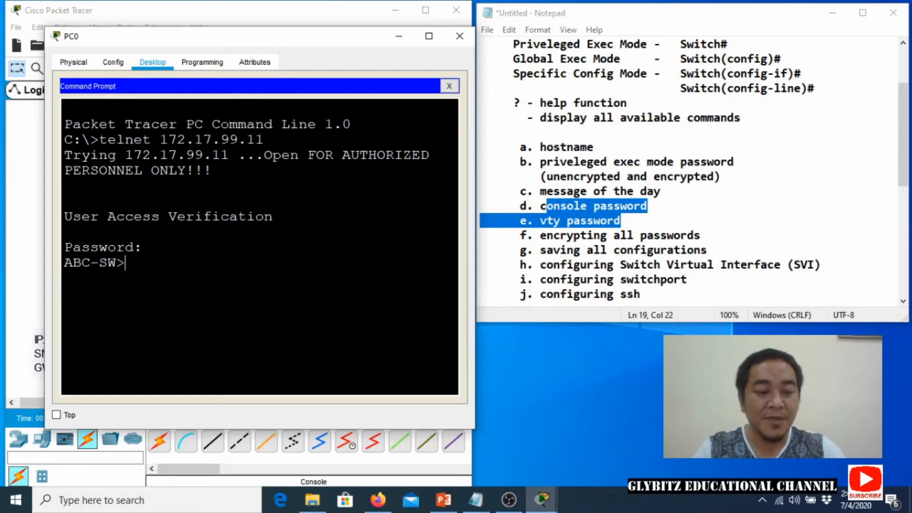
Enter enable mode, page through show running-config, then minimize PC0's window.
type("enable")
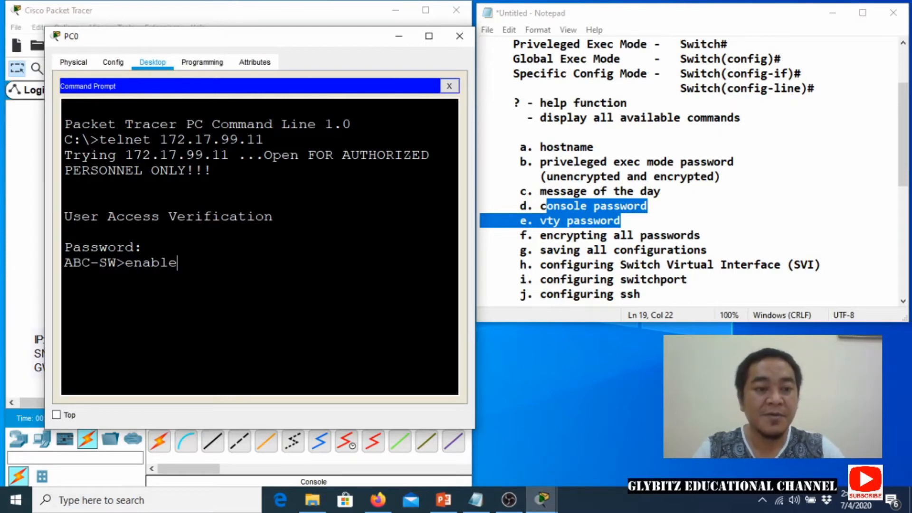
key("Return")
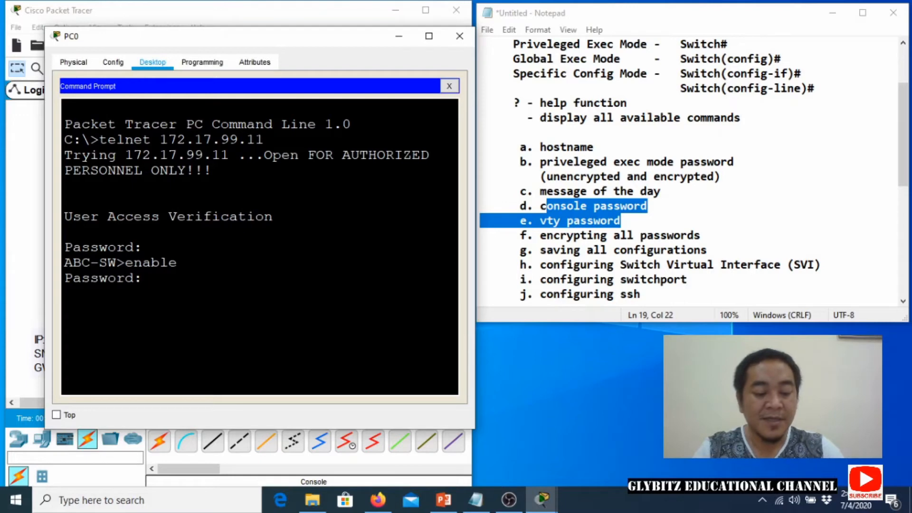
key("Return")
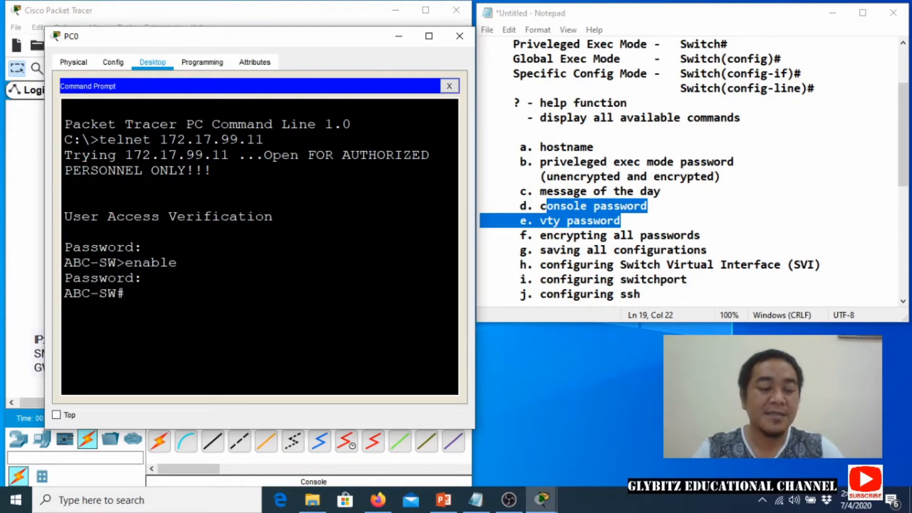
type("s")
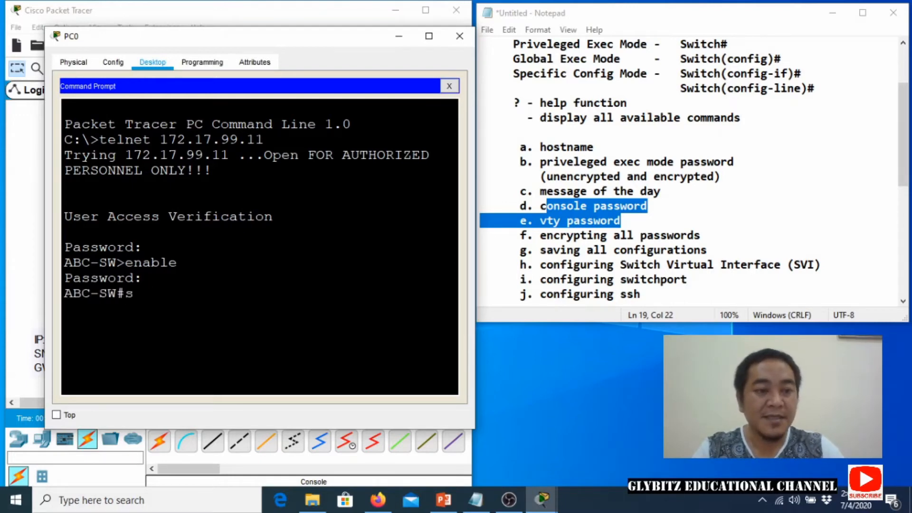
type("how running")
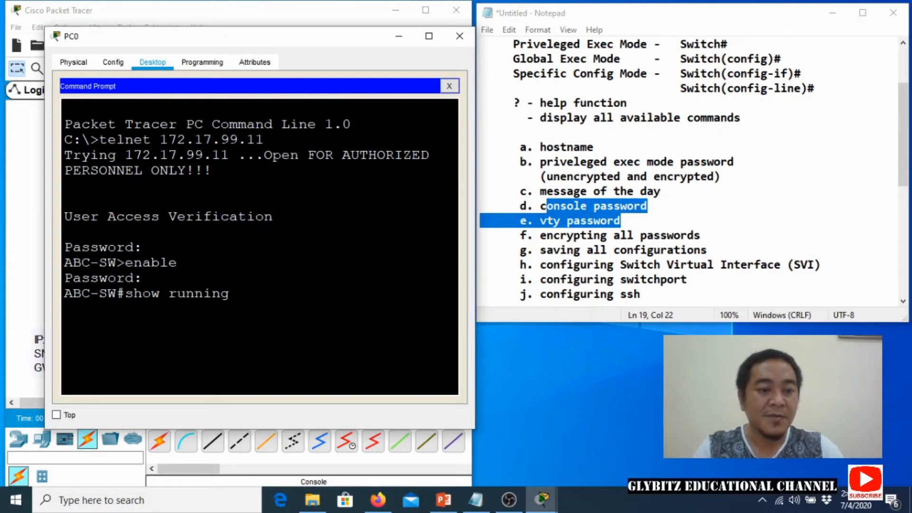
type("-config")
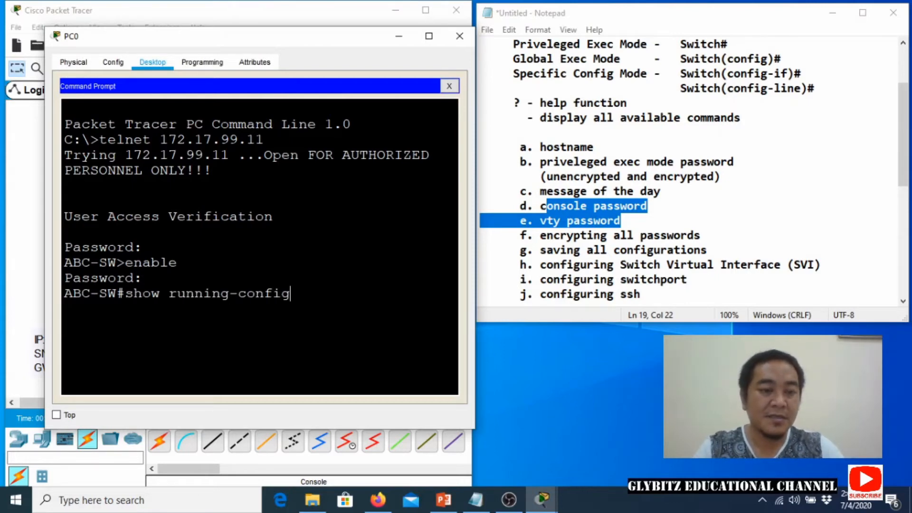
key("Return")
key("space")
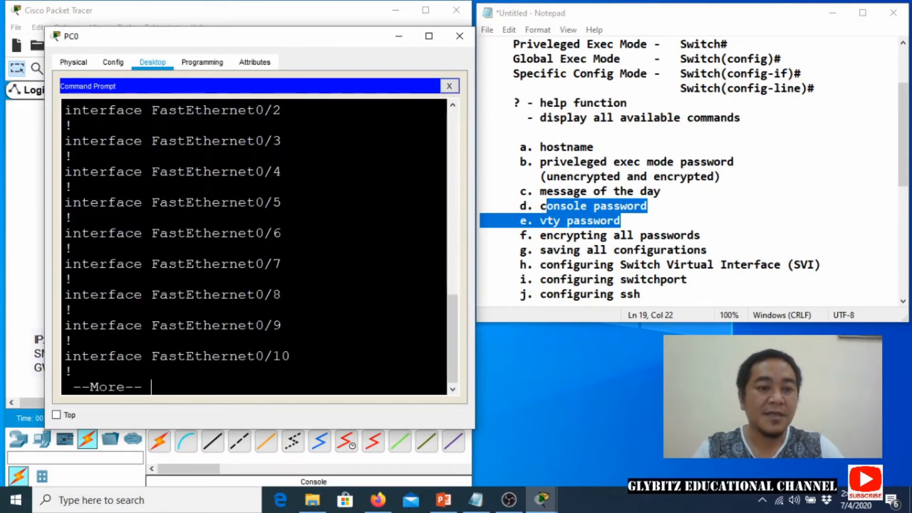
key("space")
key("space")
key("space")
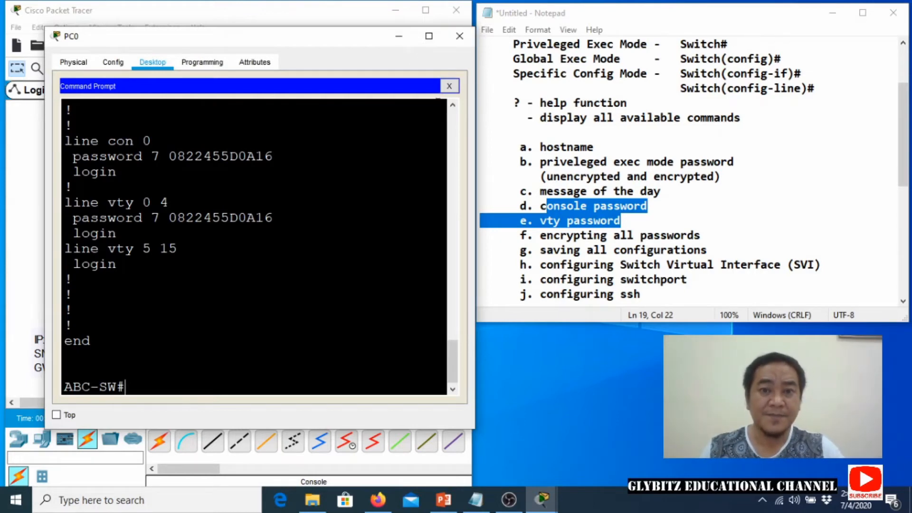
left_click(402, 44)
Scroll the Notepad outline and select 'configuring ssh' in item j.
scroll(545, 240, "down", 1)
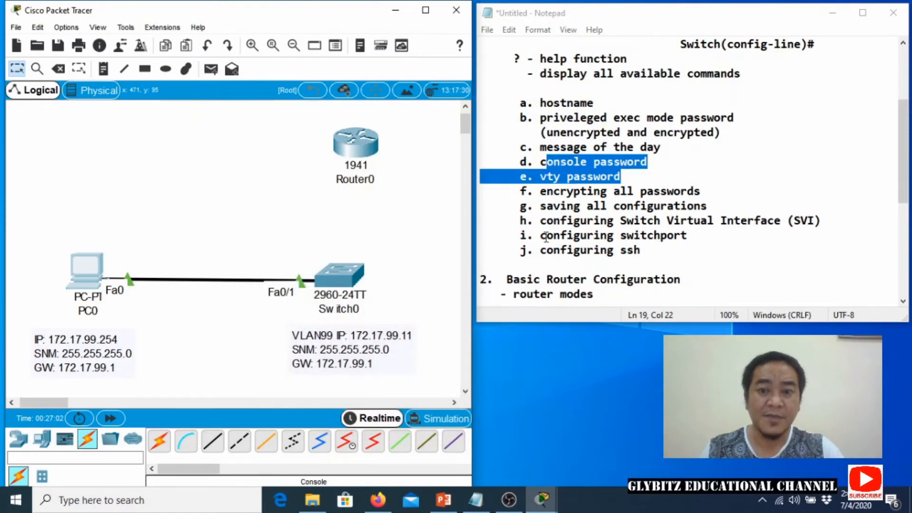
left_click_drag(540, 250, 649, 246)
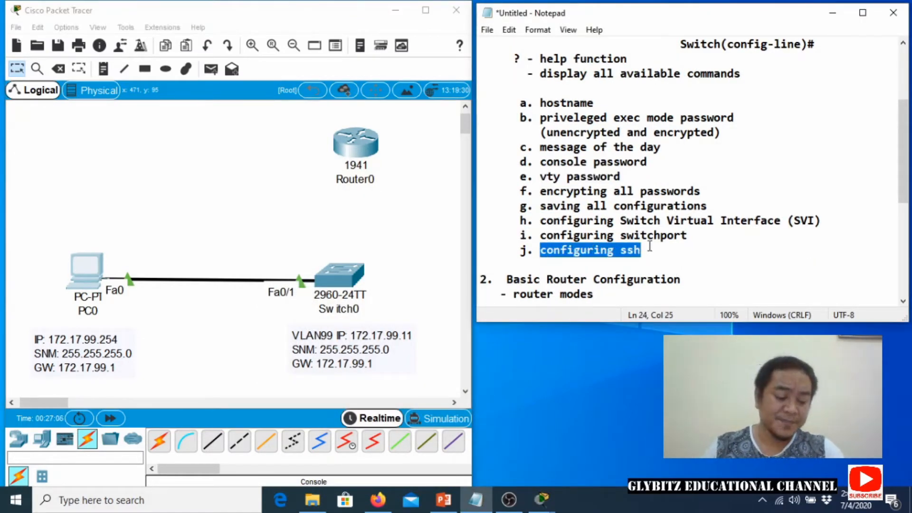
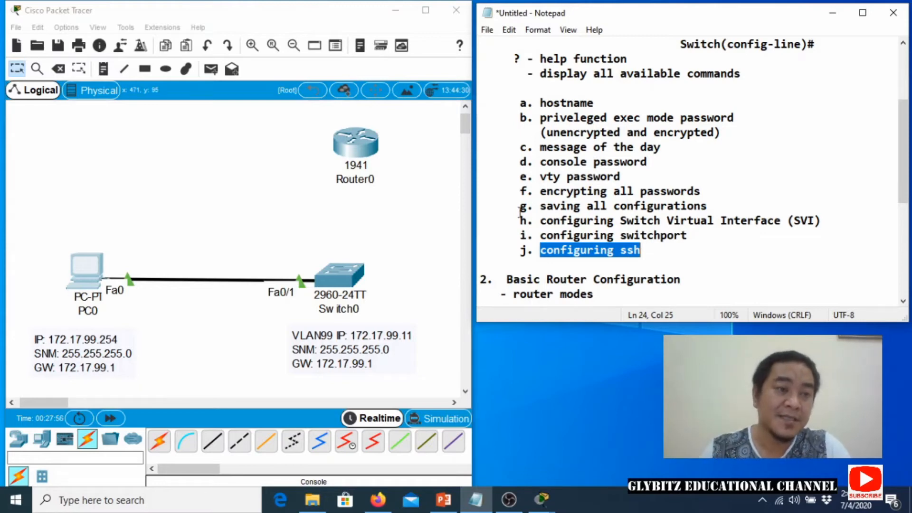
Run a console cable from PC0's RS 232 port to Switch0's Console port and open PC0's Terminal settings.
left_click(91, 272)
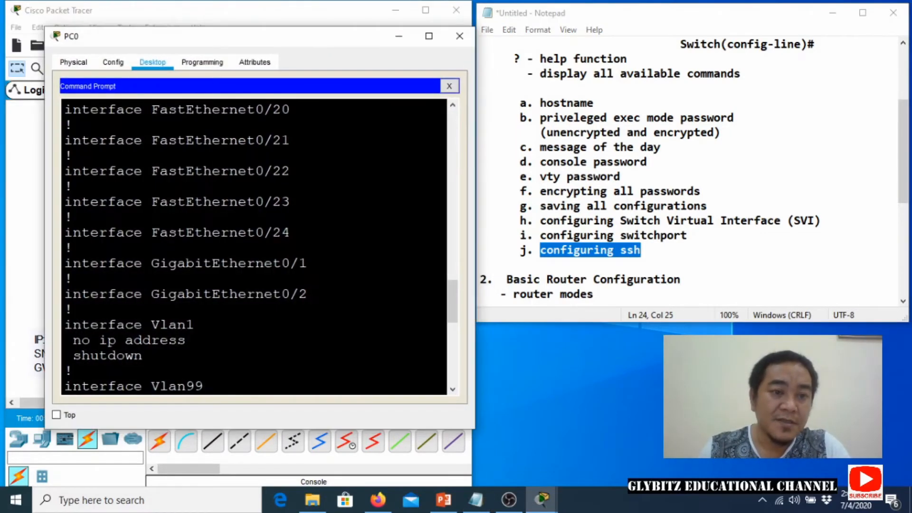
left_click(460, 35)
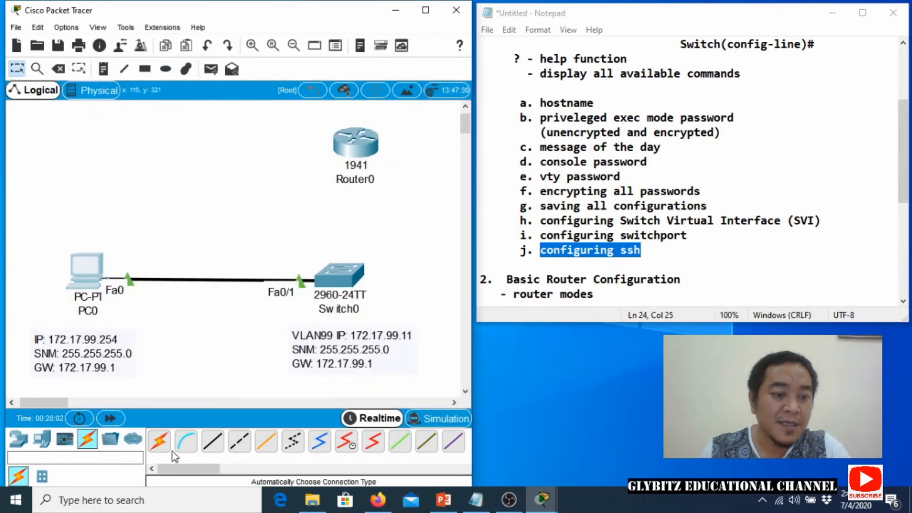
left_click(183, 445)
left_click(85, 269)
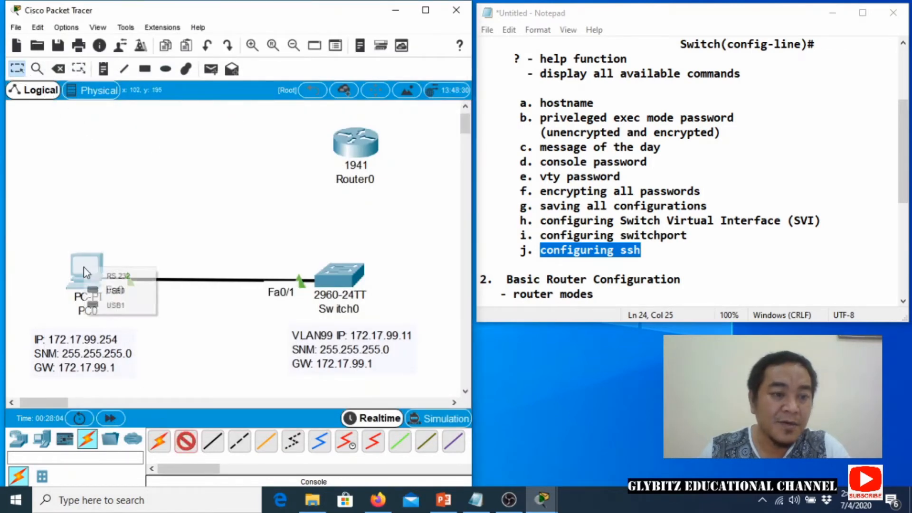
left_click(107, 278)
left_click(340, 275)
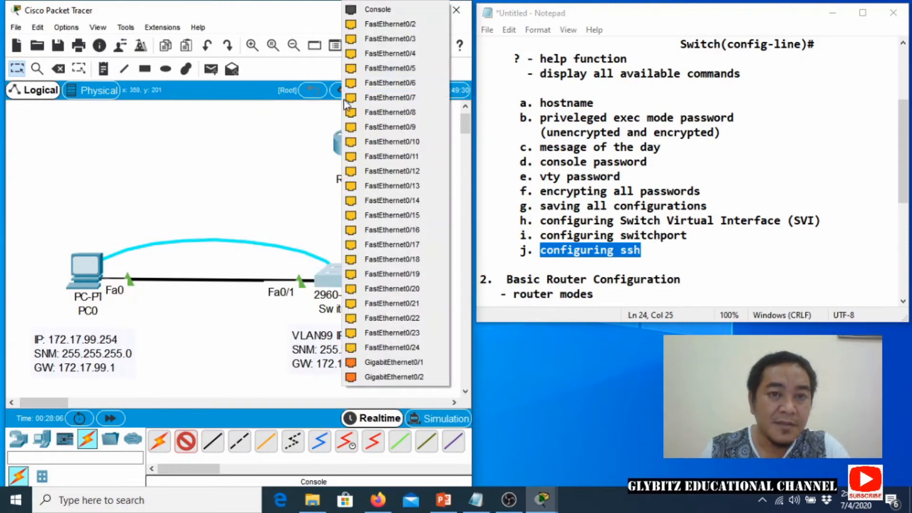
left_click(375, 10)
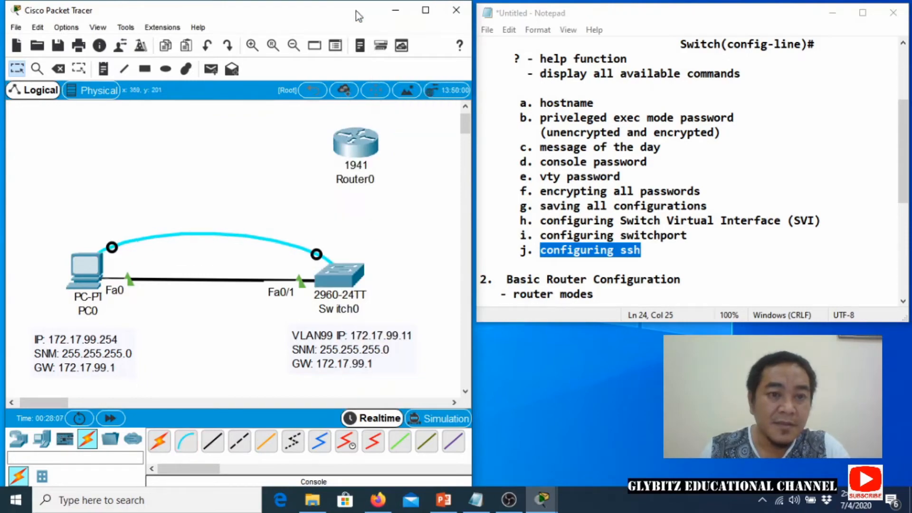
left_click(93, 278)
left_click(500, 158)
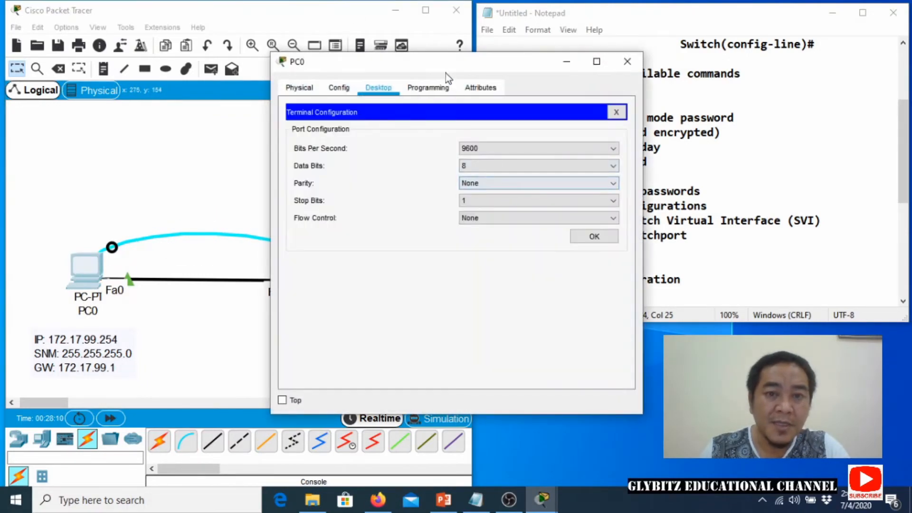
Connect PC0's terminal with the 9600-baud settings and enlarge its window.
left_click_drag(445, 72, 217, 47)
left_click(364, 211)
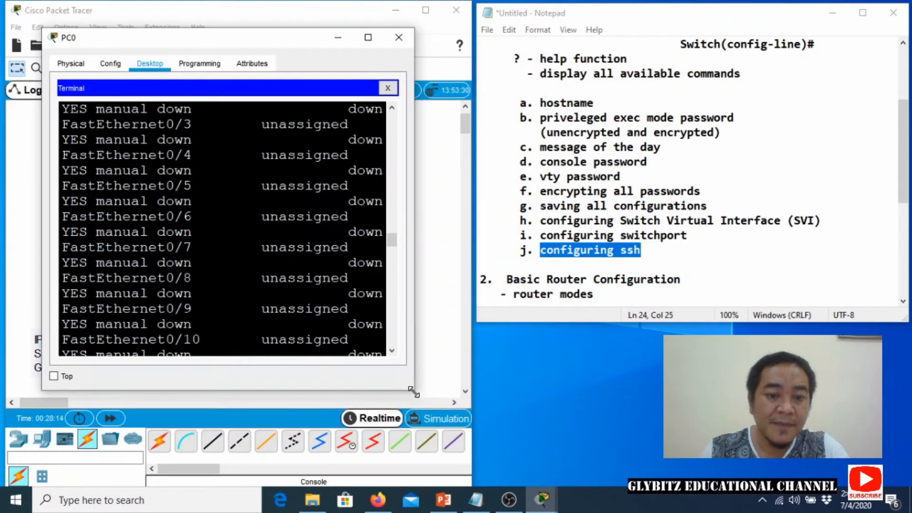
left_click_drag(413, 391, 455, 463)
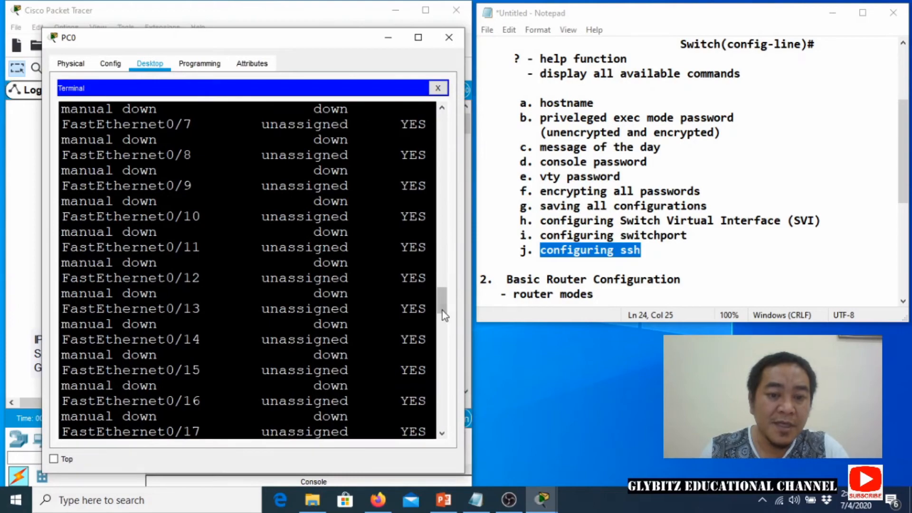
left_click_drag(442, 311, 426, 446)
Exit twice back to the ABC-SW# prompt and type show ip ssh.
key("Return")
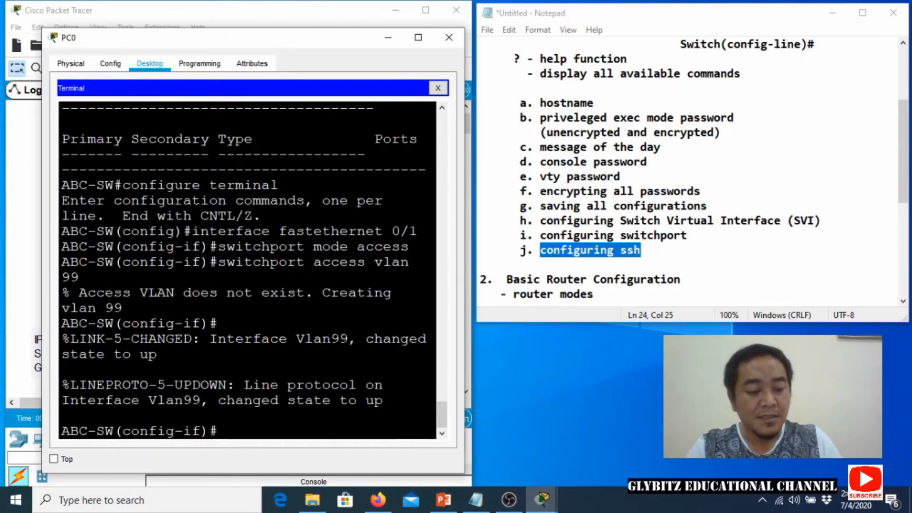
type("exit")
key("Return")
type("e")
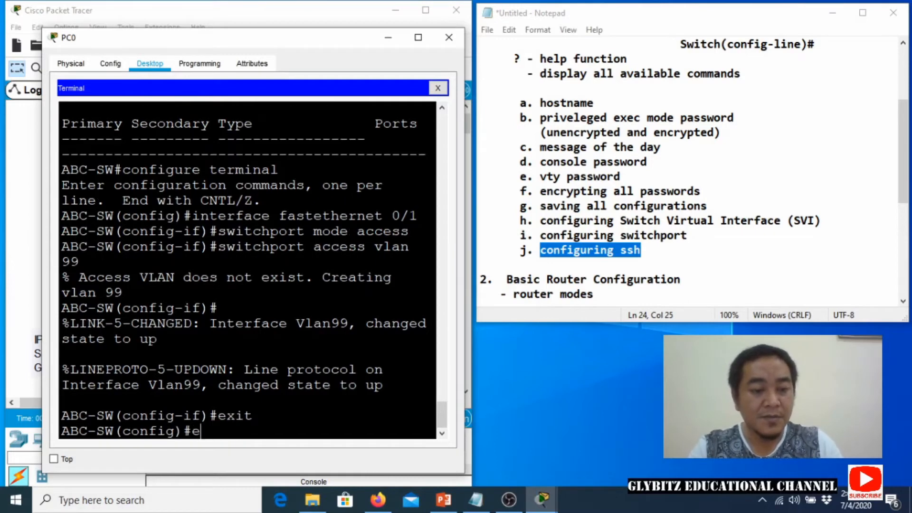
key("BackSpace")
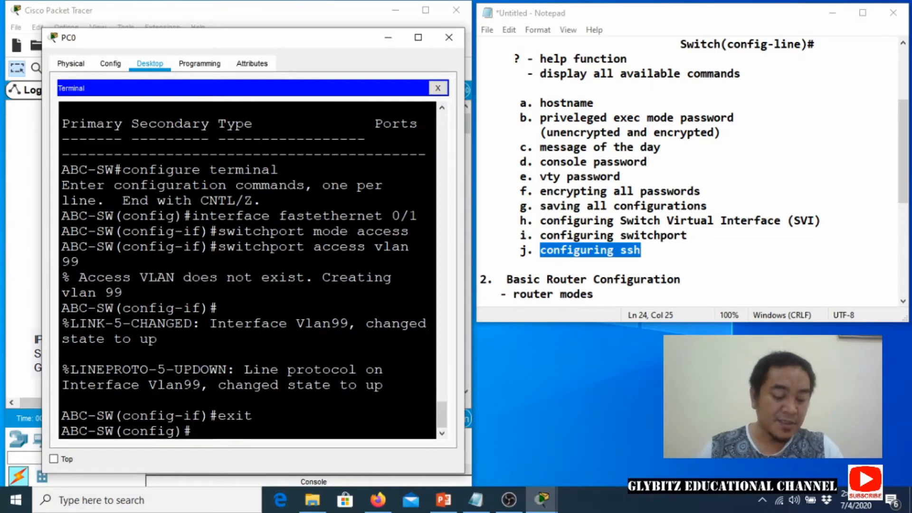
type("exit")
key("Return")
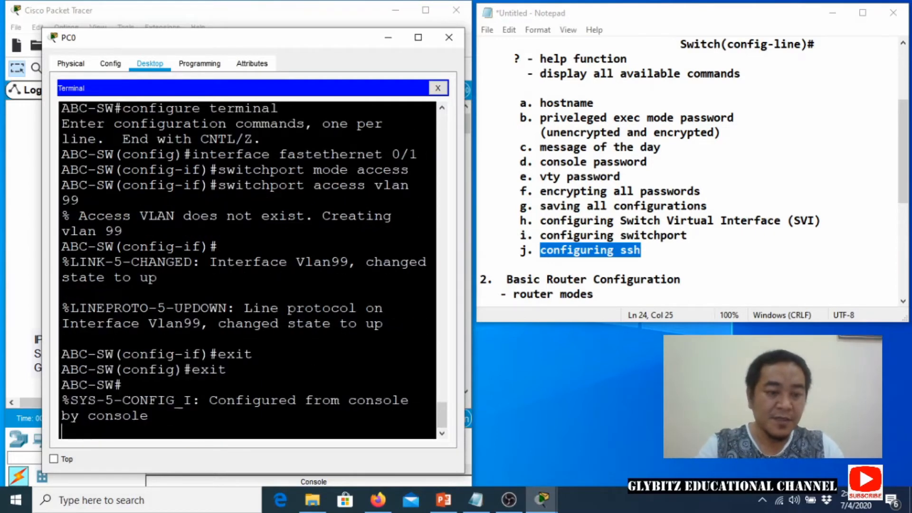
key("Return")
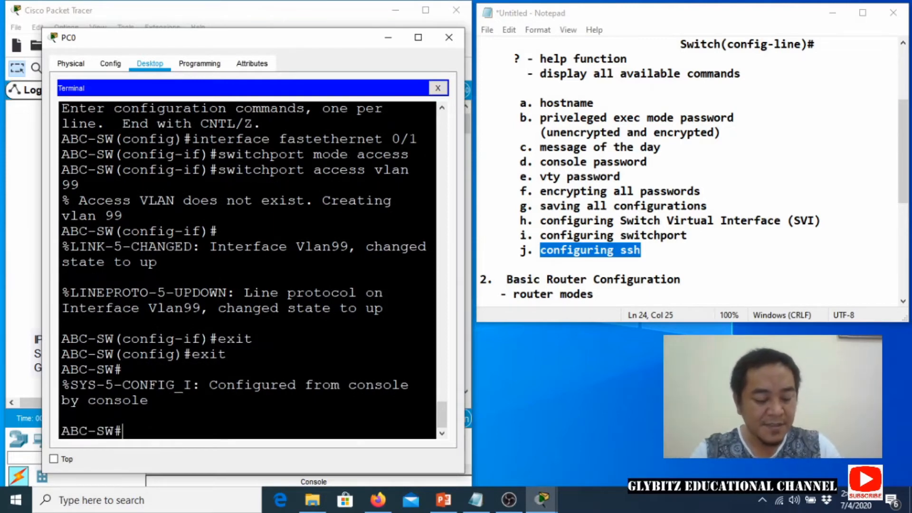
type("show ip ")
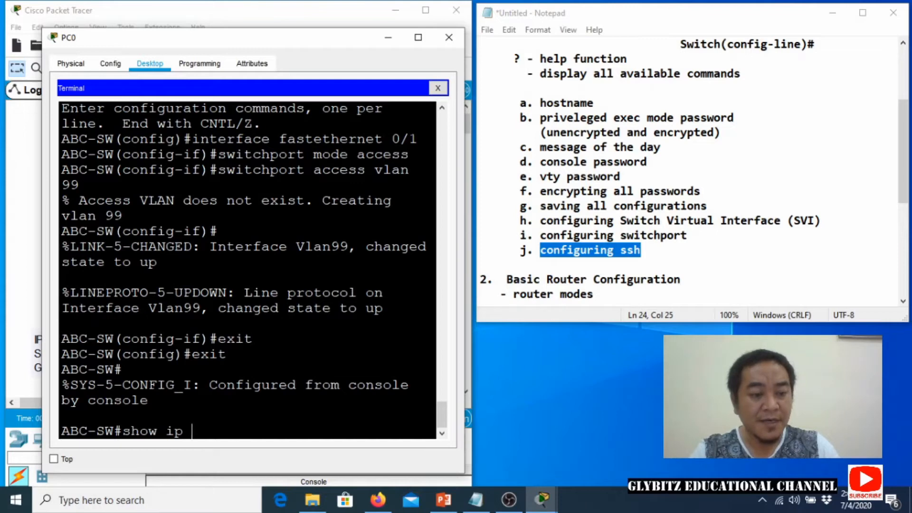
type("ssh")
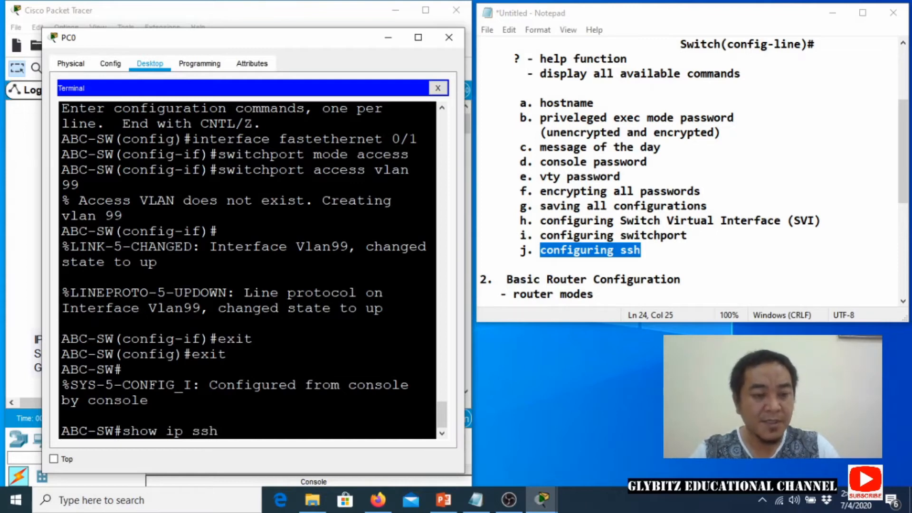
Run show ip ssh and highlight the 'SSH Disabled - version 1.99' line.
key("Return")
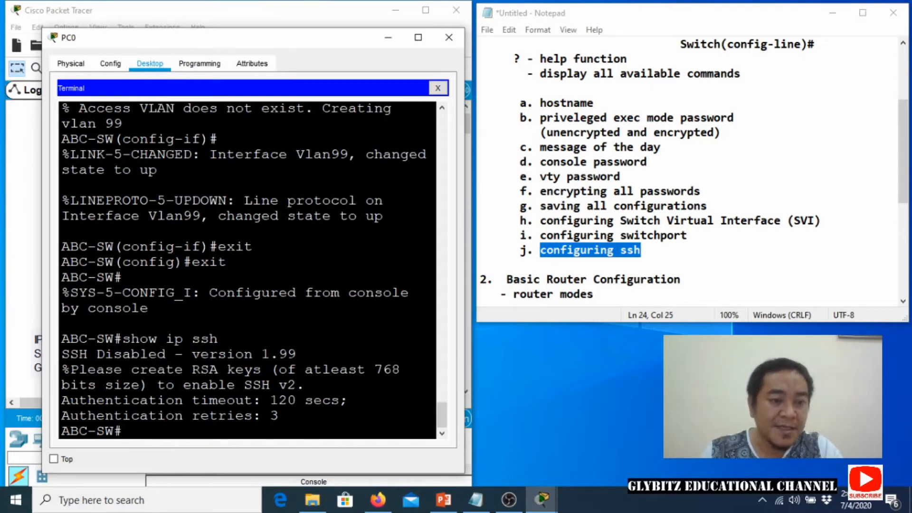
left_click_drag(61, 354, 295, 354)
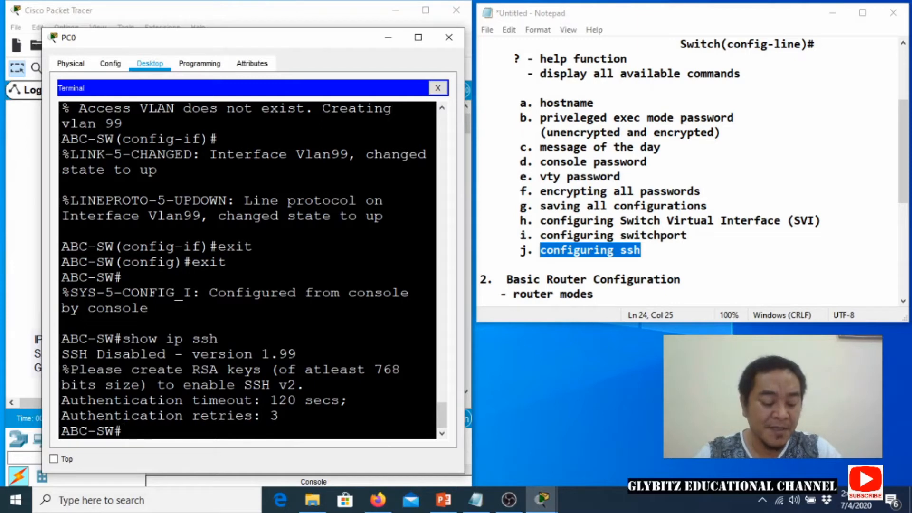
Enter configure terminal and set ip domain-name cisco.com on ABC-SW.
type("ip")
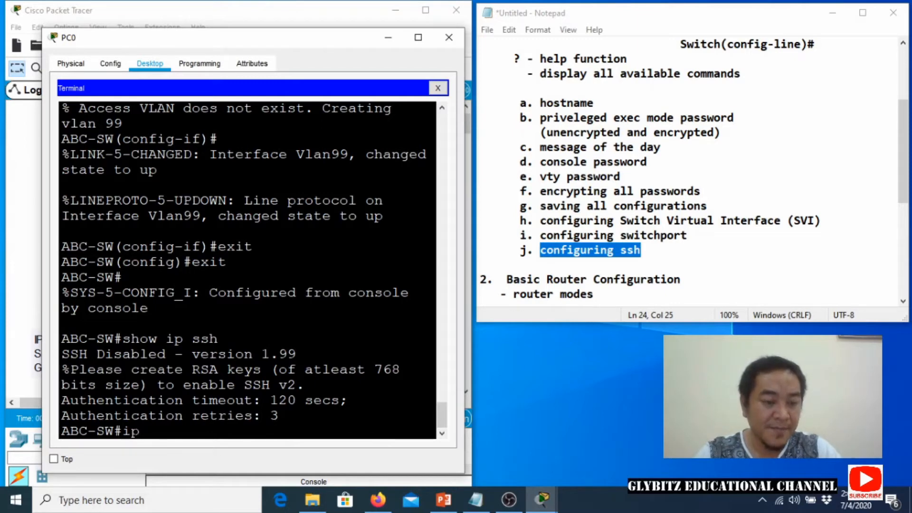
key("BackSpace")
key("BackSpace")
type("configure ")
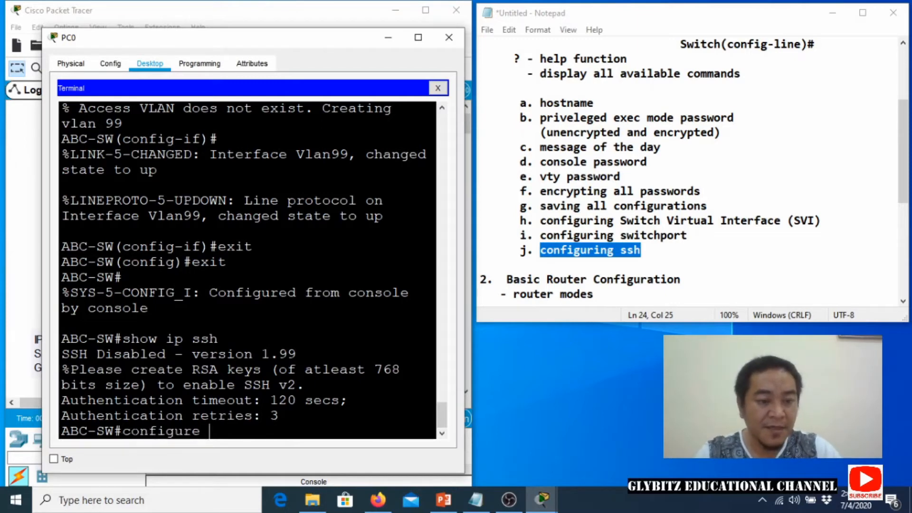
type("terminal")
key("Return")
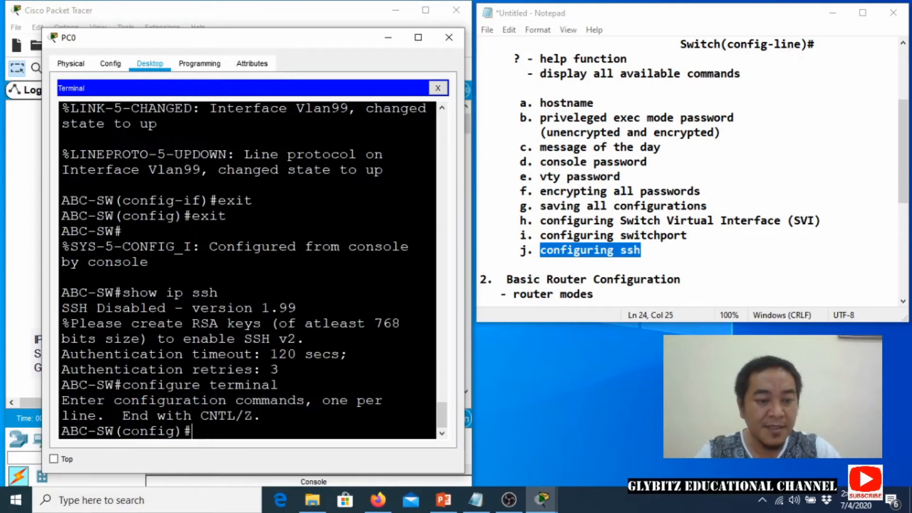
type("i")
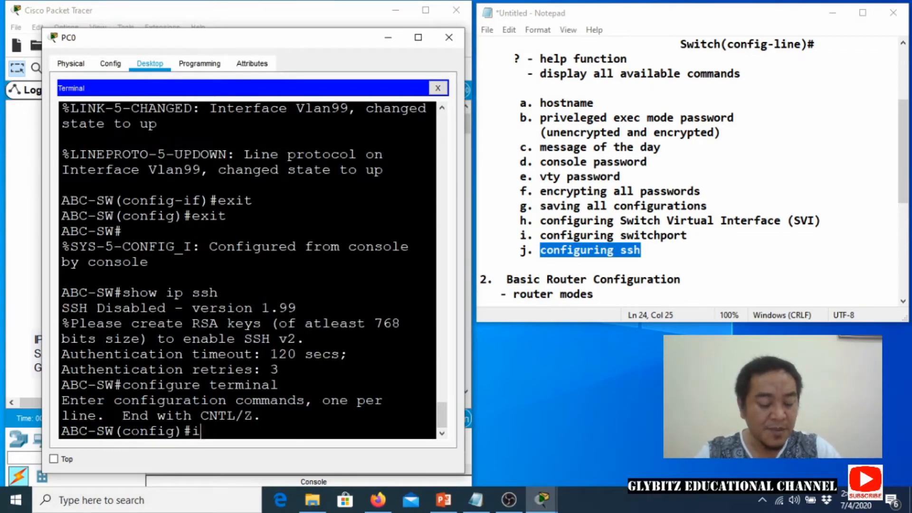
type("p coma")
key("BackSpace")
key("BackSpace")
key("BackSpace")
key("BackSpace")
type("d")
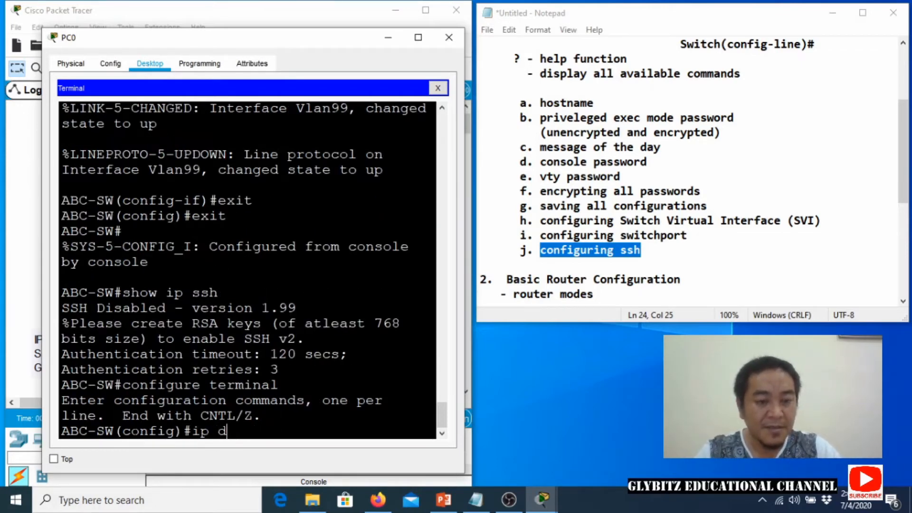
type("omain-n")
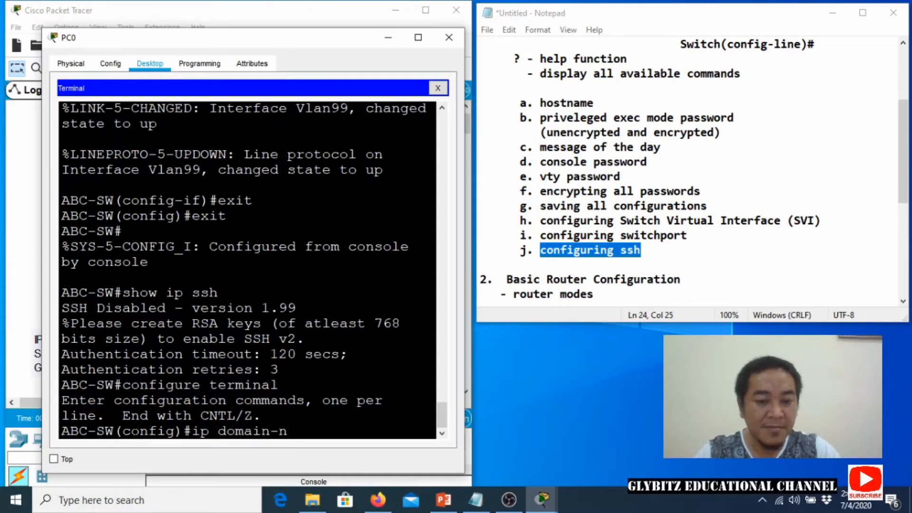
type("ame cisco.c")
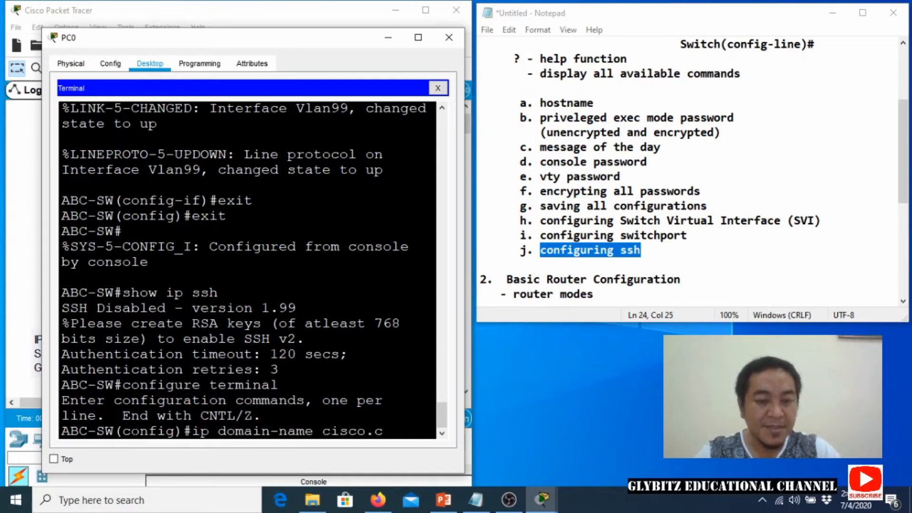
type("om")
key("Return")
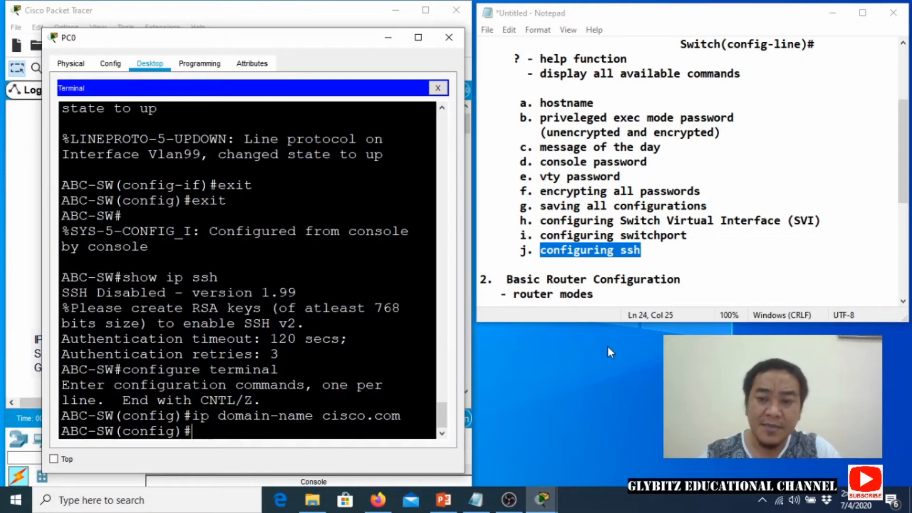
Add '- verify ssh support', '- configure the ip domain' and '- generate RSA key' under item j.
left_click(729, 252)
key("Return")
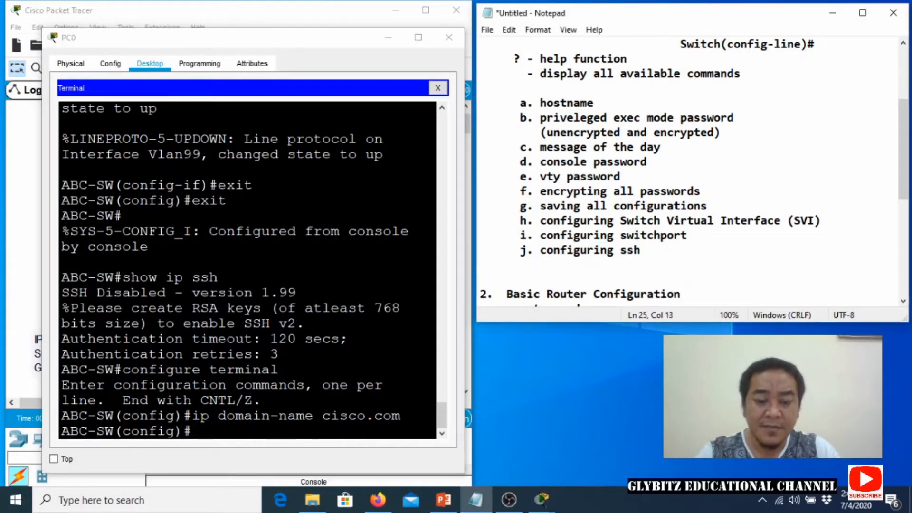
type("- verify sh")
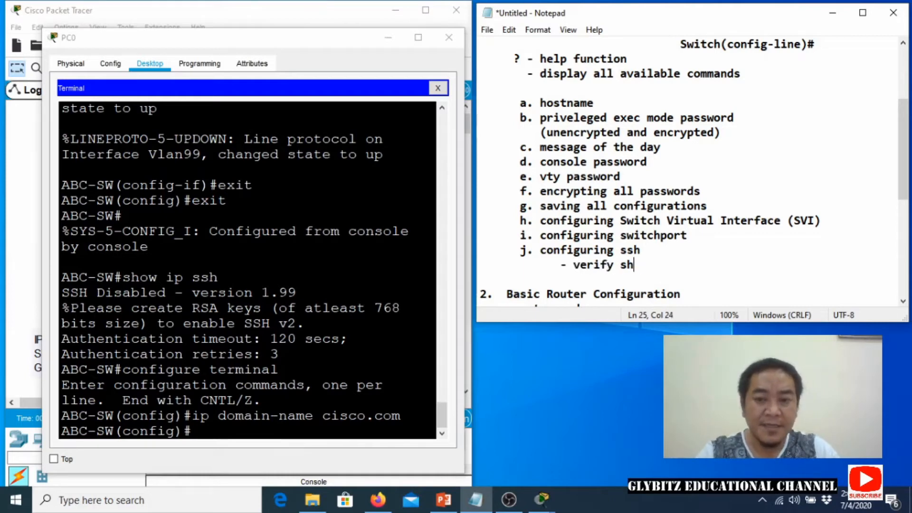
key("BackSpace")
type("sh support")
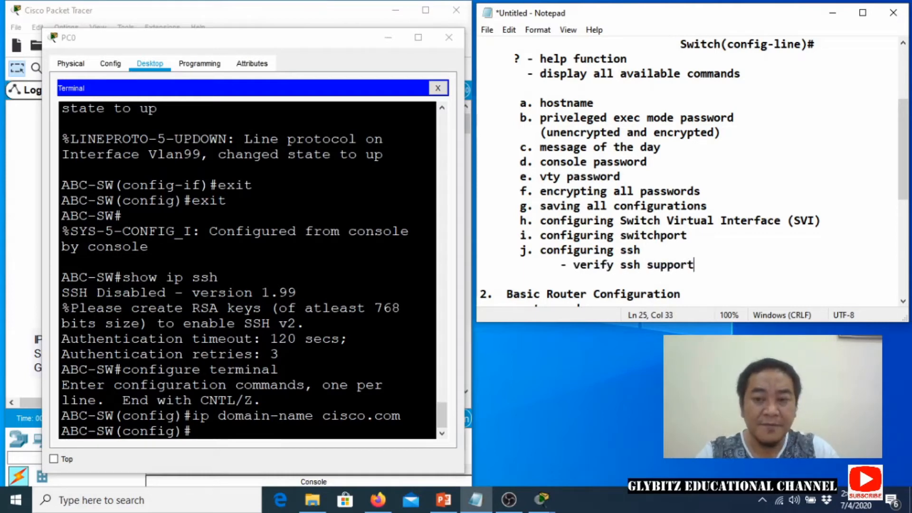
key("Return")
type("- ")
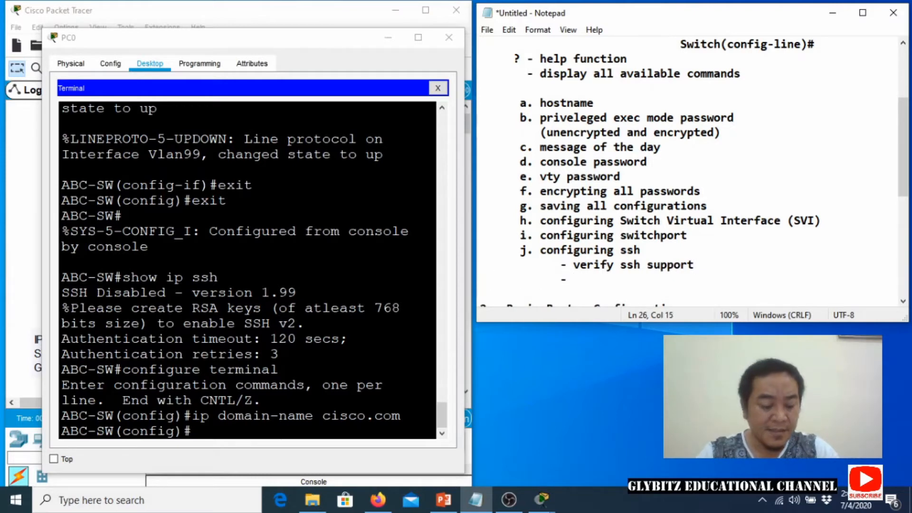
type("configure the ip ")
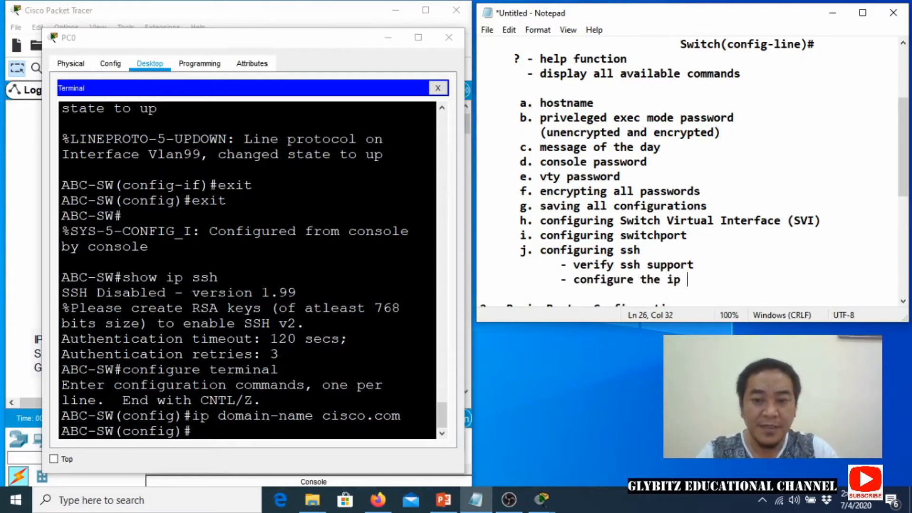
type("dom")
key("BackSpace")
key("BackSpace")
key("BackSpace")
type("do")
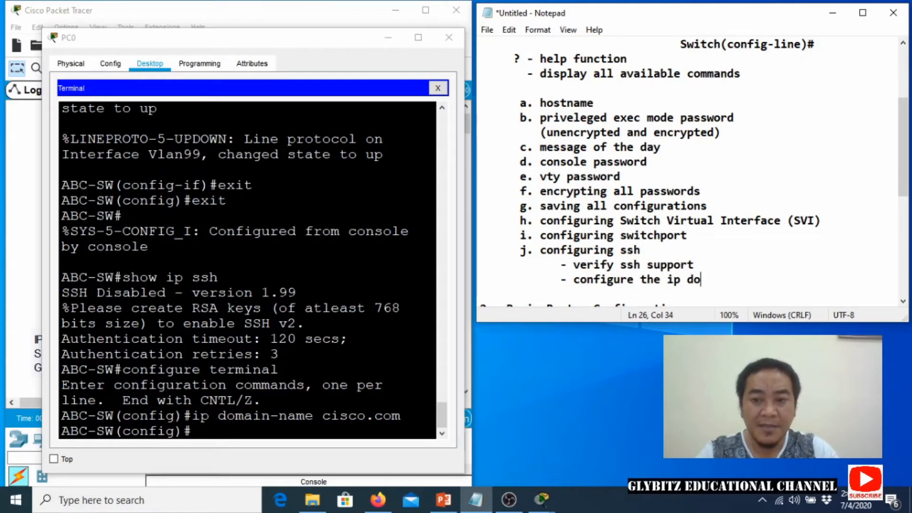
type("main")
key("Return")
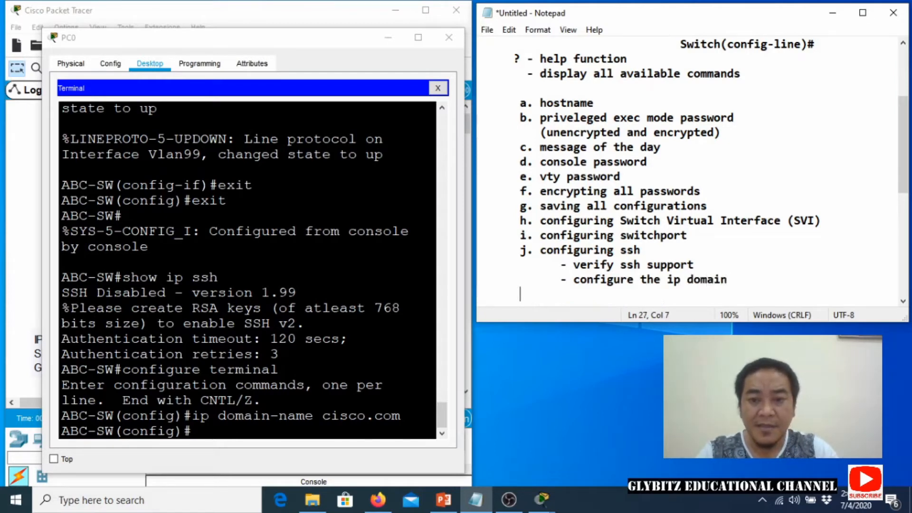
type("- ")
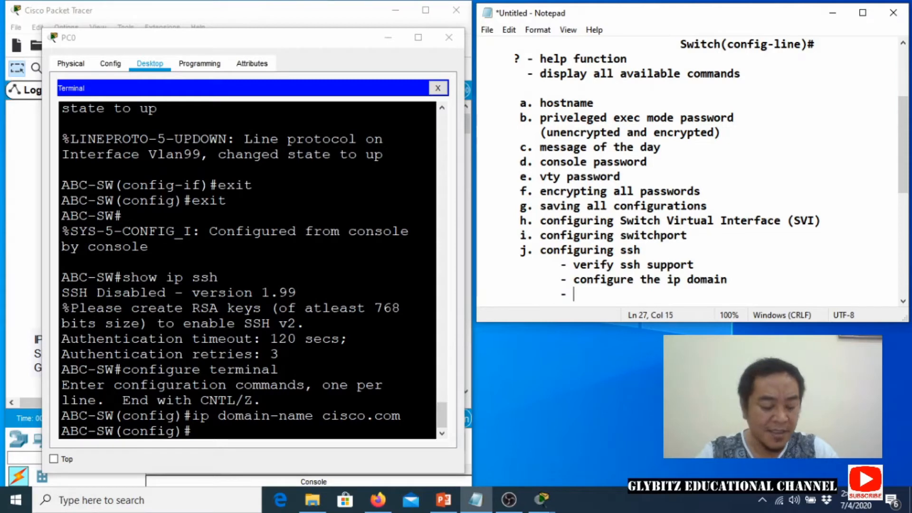
type("generate ")
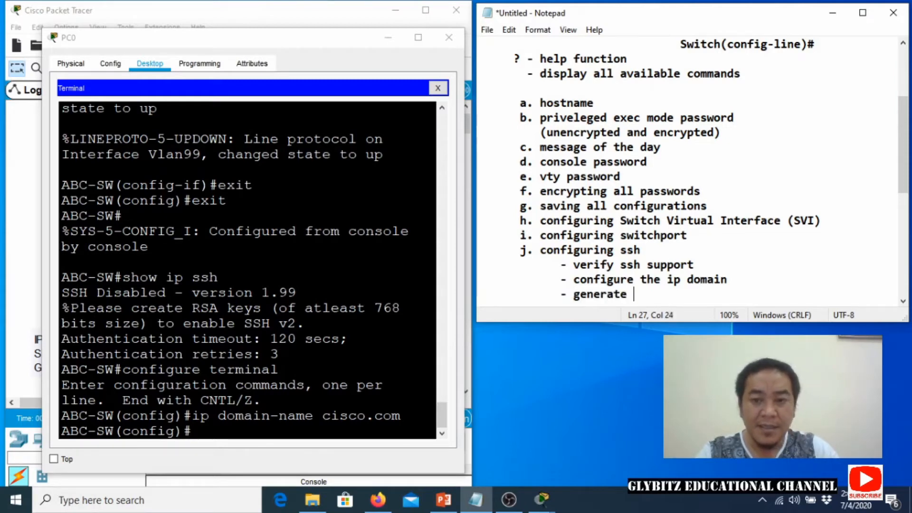
type("RSA key")
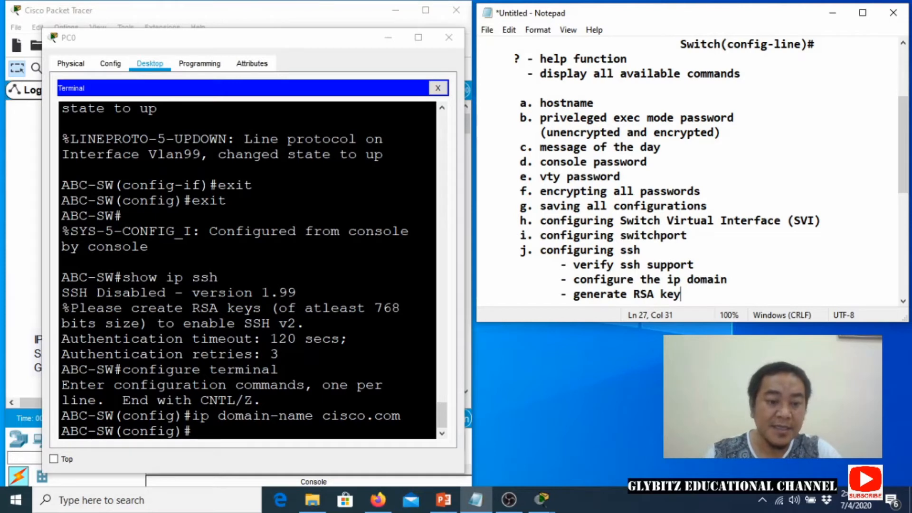
Run 'crypto key generate rsa' on ABC-SW with a 1024-bit modulus.
key("alt+Tab")
type("c")
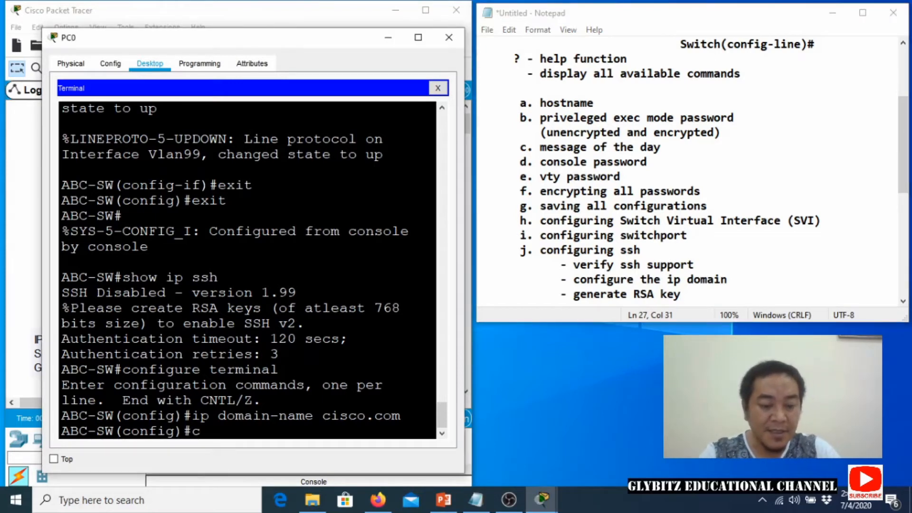
type("rypro")
key("BackSpace")
key("BackSpace")
type("to")
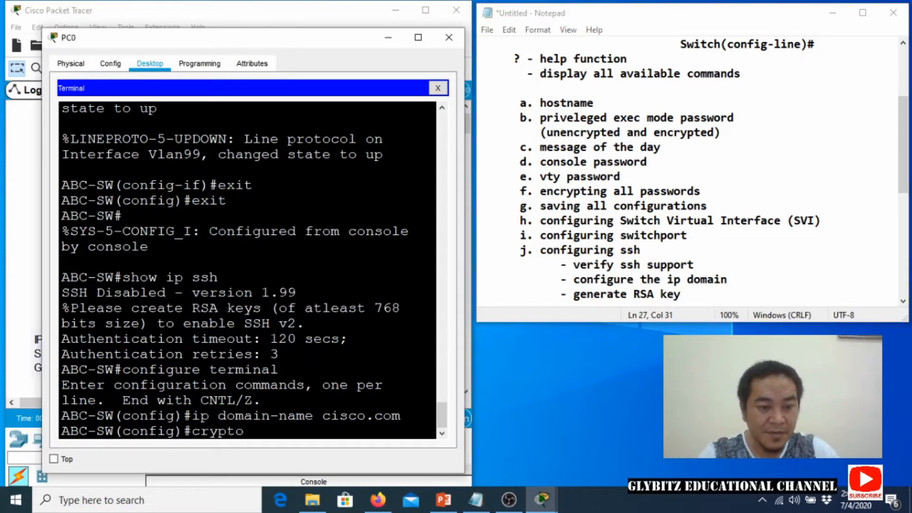
type(" key gene")
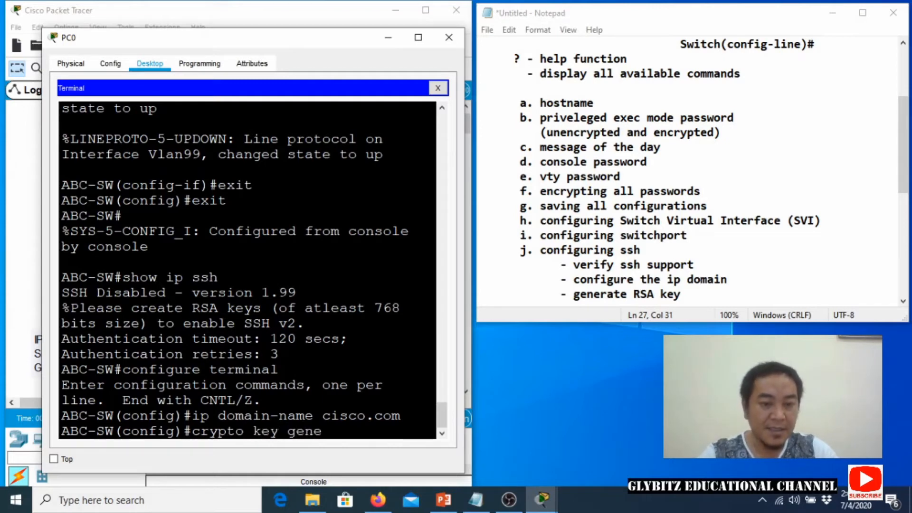
type("rate r")
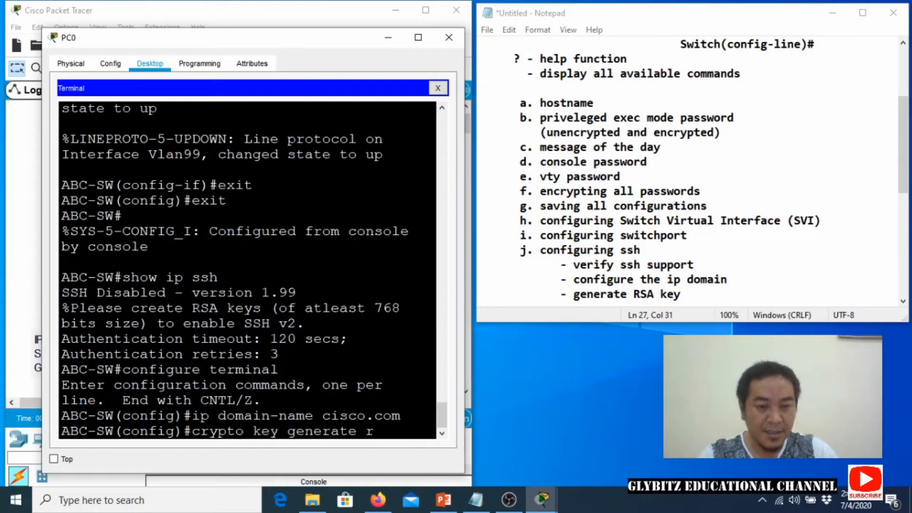
type("sa")
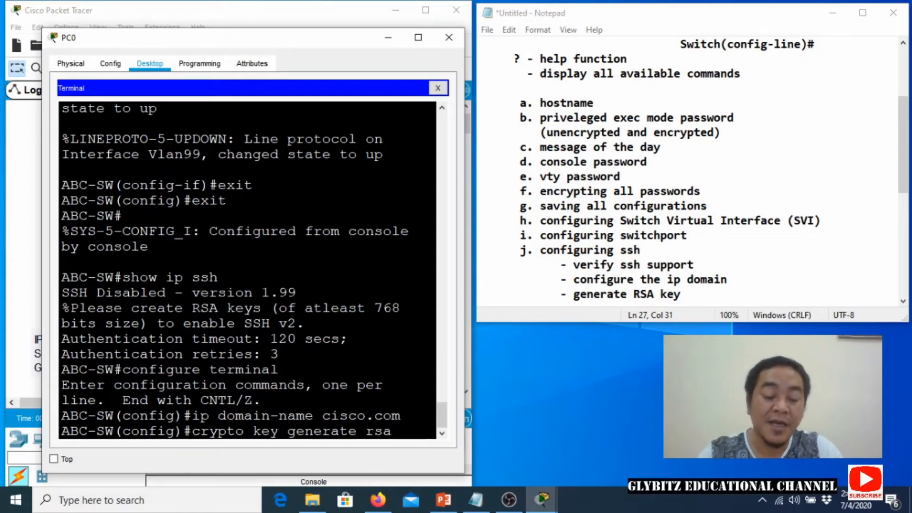
key("Return")
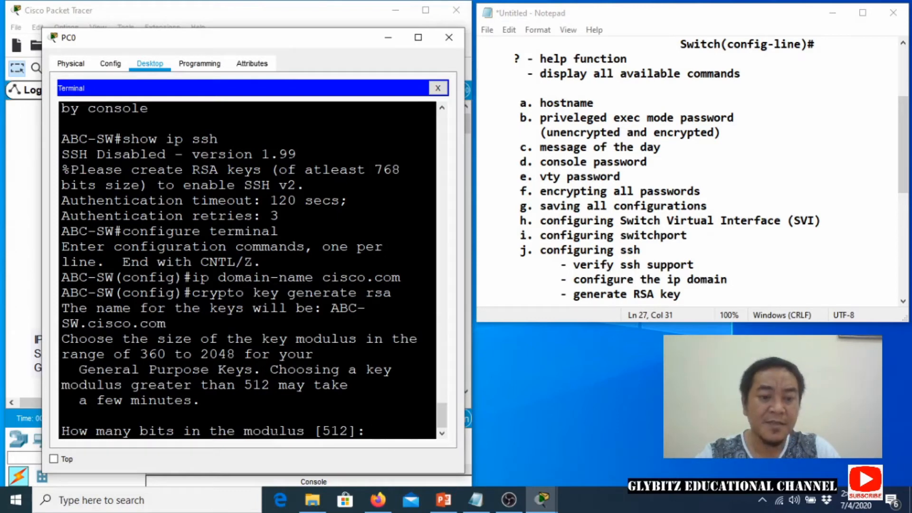
type("1024")
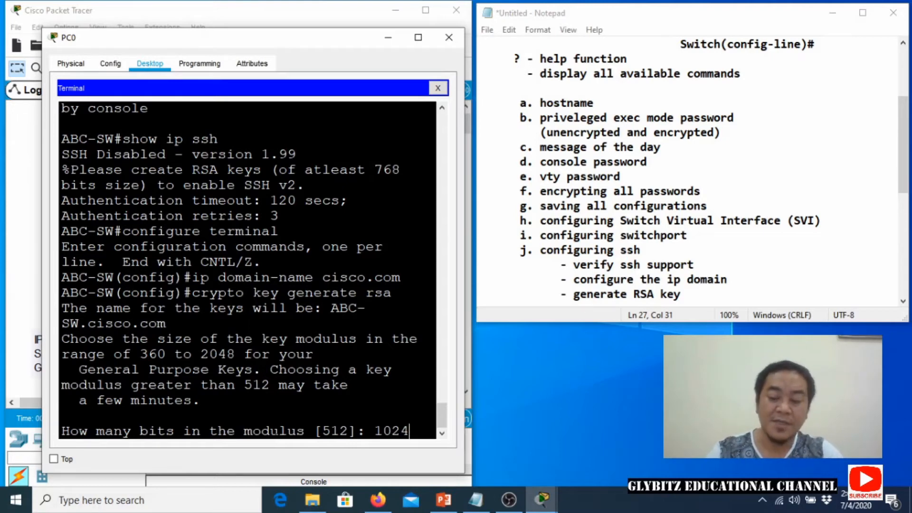
key("Return")
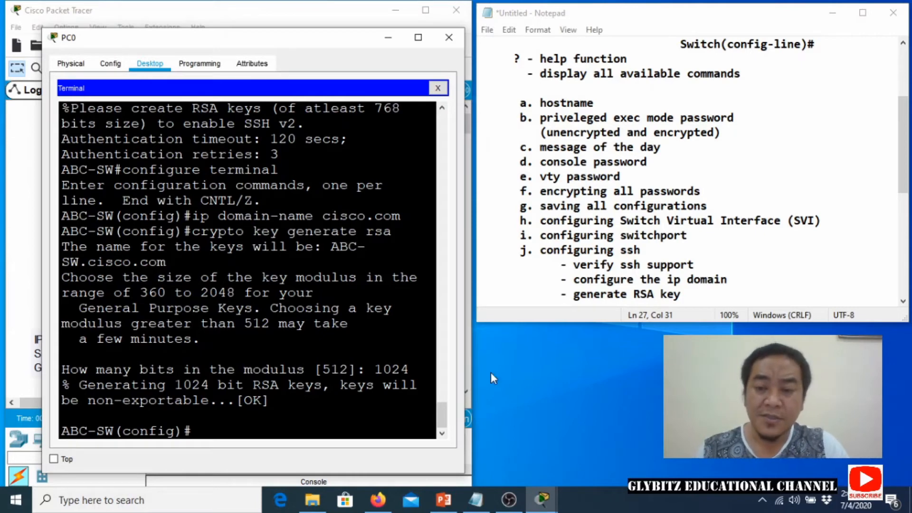
Add '- configure user authentication' to the Notepad SSH steps.
left_click(682, 294)
key("Return")
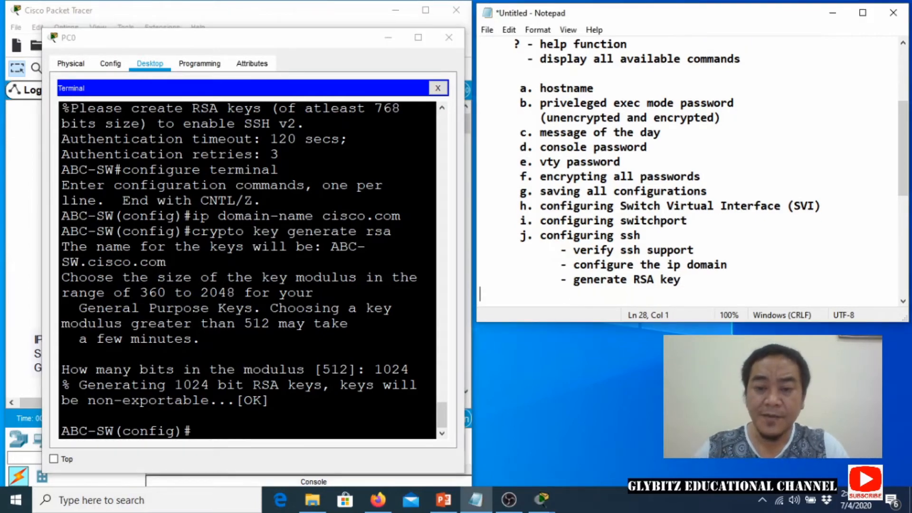
type("- conf")
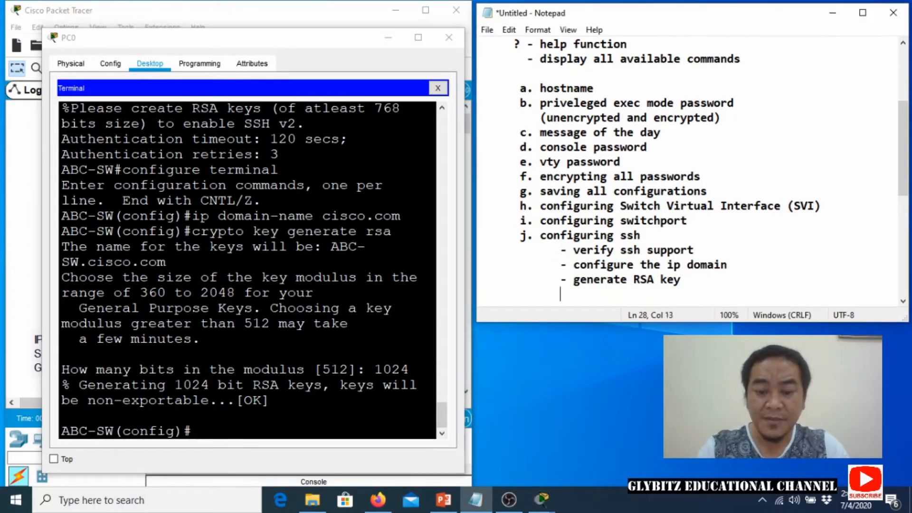
type("igure user")
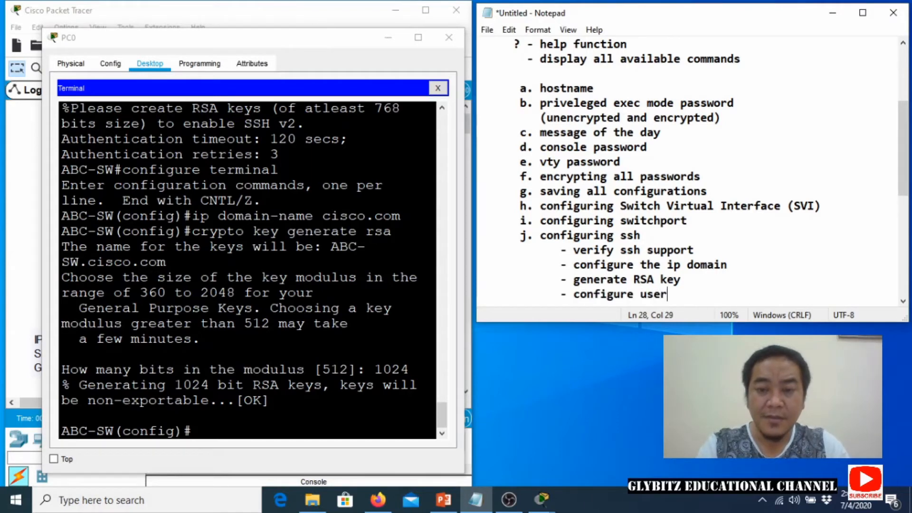
type(" authentication")
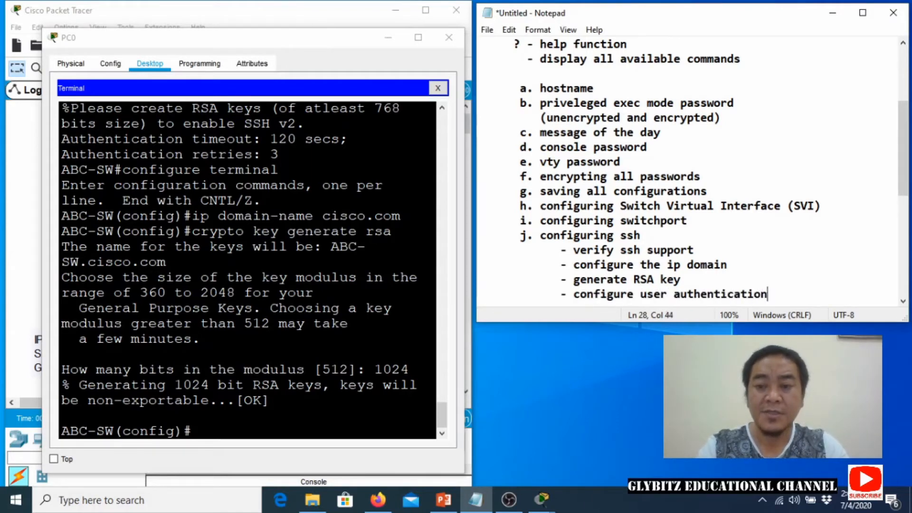
Create a local user with a secret password on ABC-SW using the username command.
key("Return")
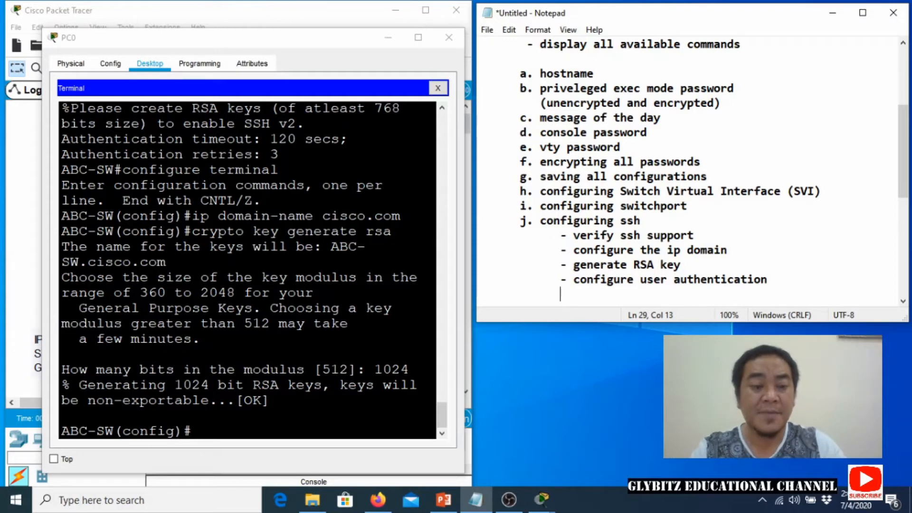
key("alt+Tab")
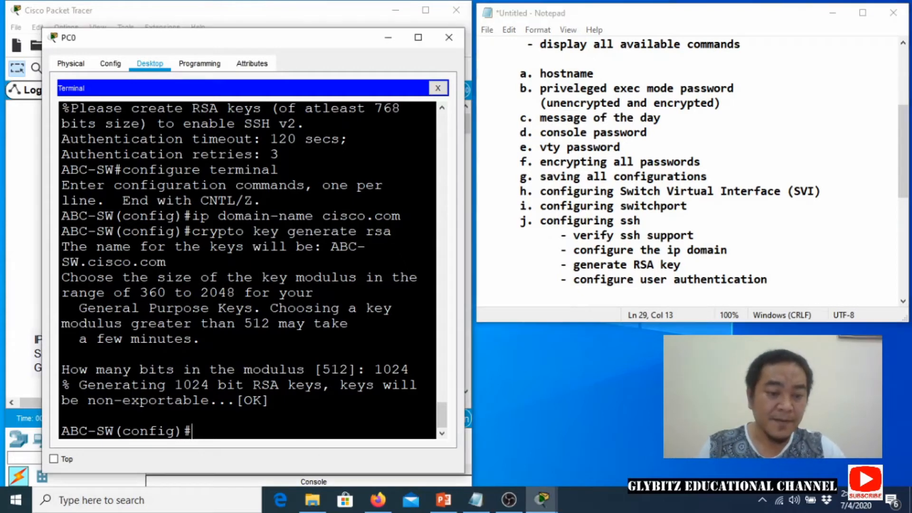
type("username")
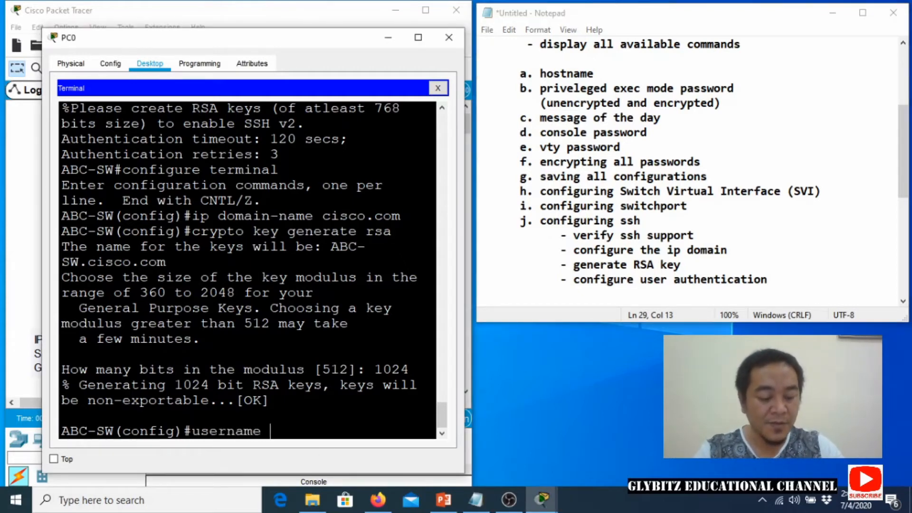
type(" admin")
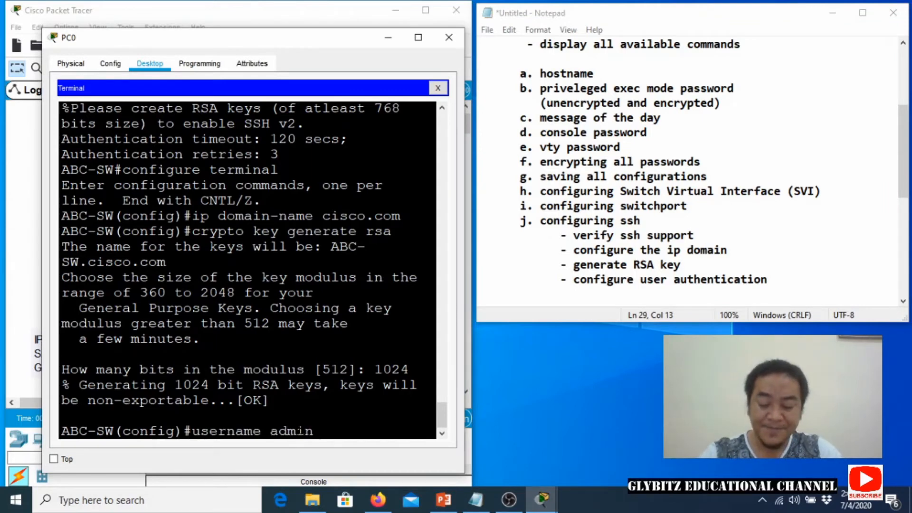
type("secret")
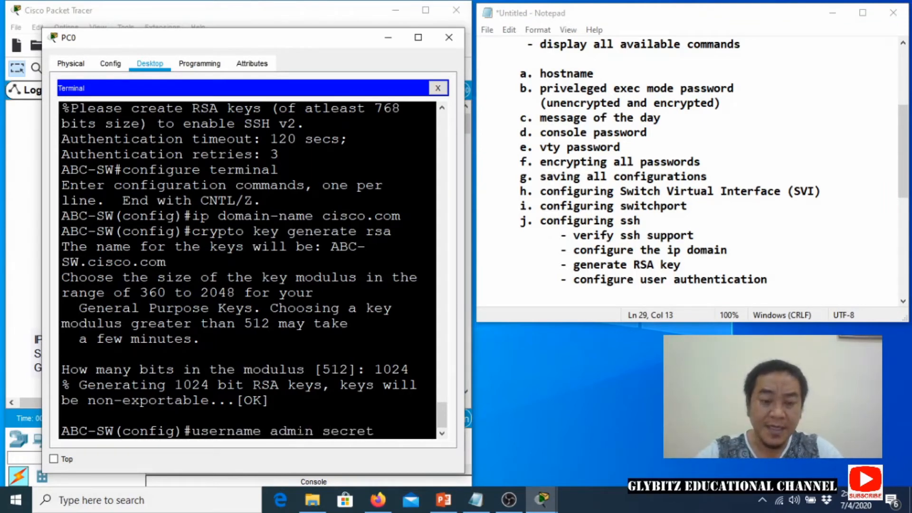
type(" ccna")
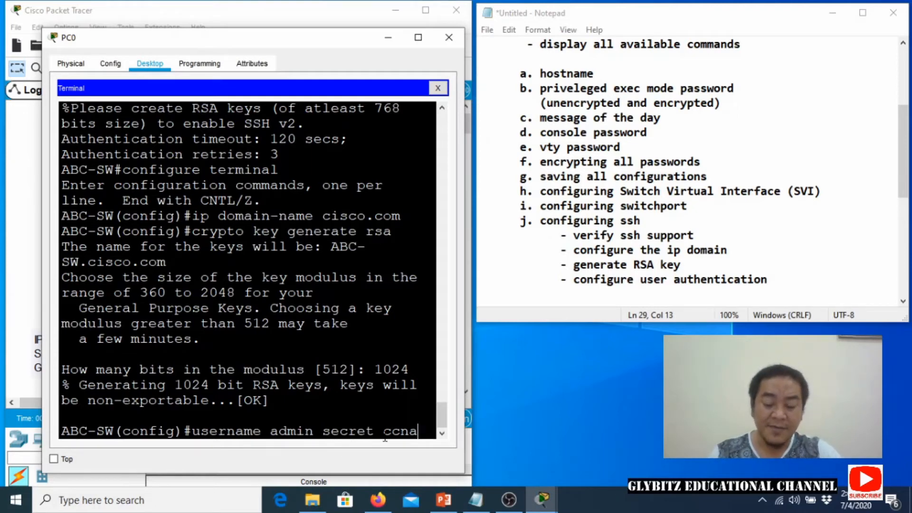
key("Return")
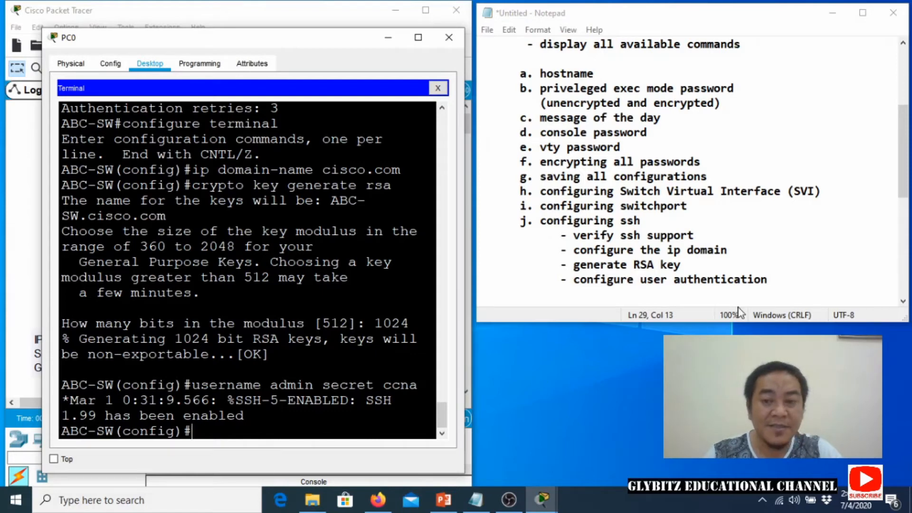
left_click(773, 279)
Add the note line '- configure the vty lines (0-15)' under item j.
key("Return")
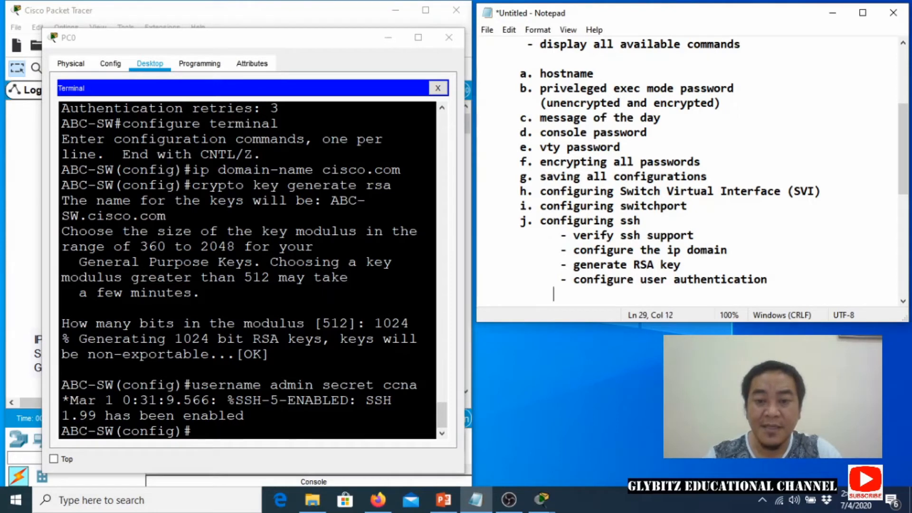
type("- conf")
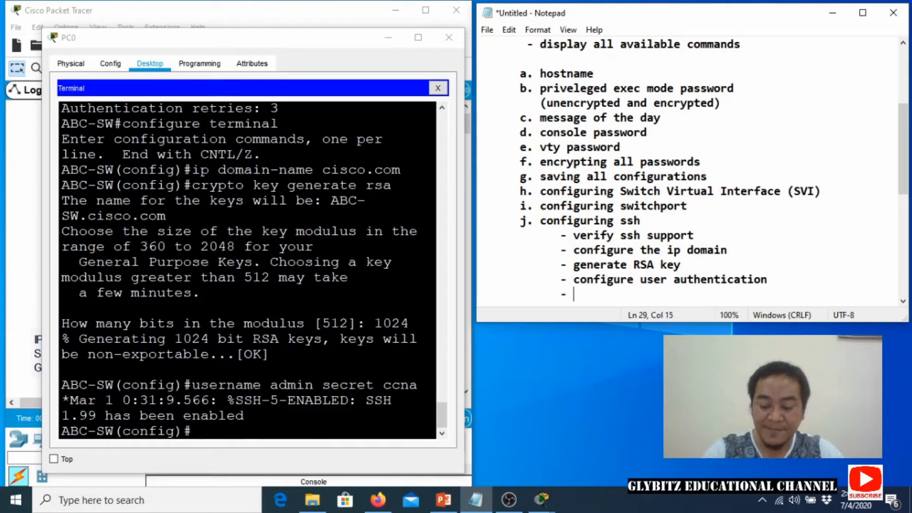
type("igure t")
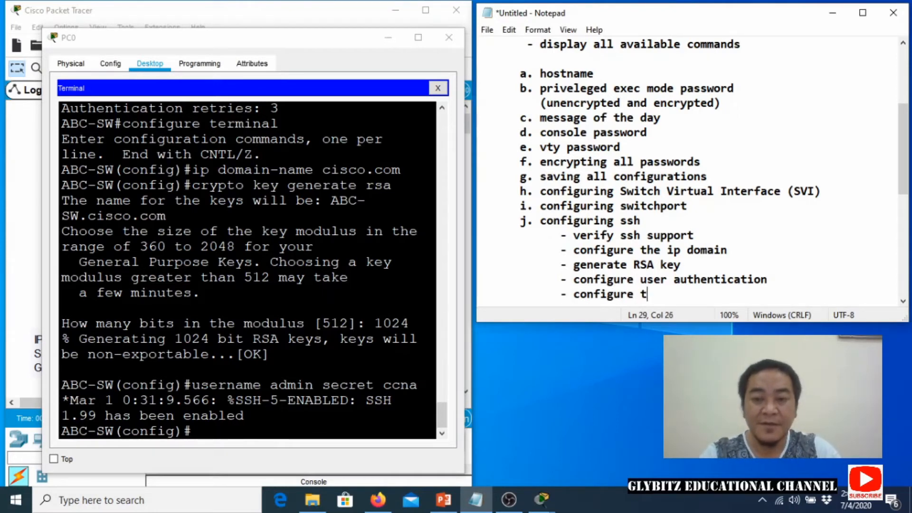
type("he vty lines")
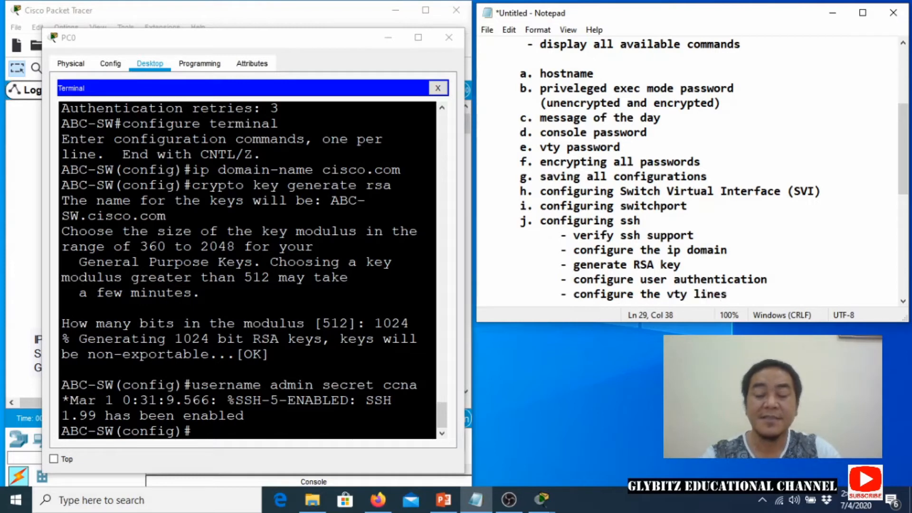
key("BackSpace")
type("(")
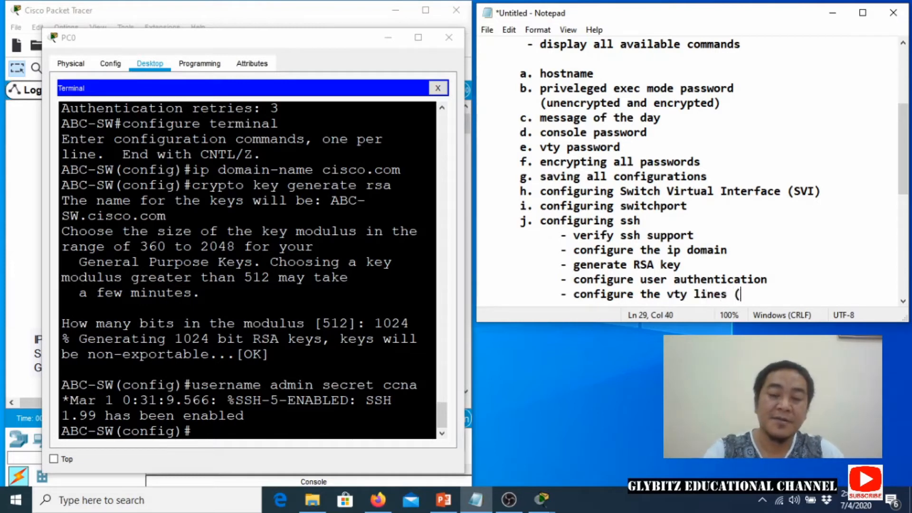
type("0")
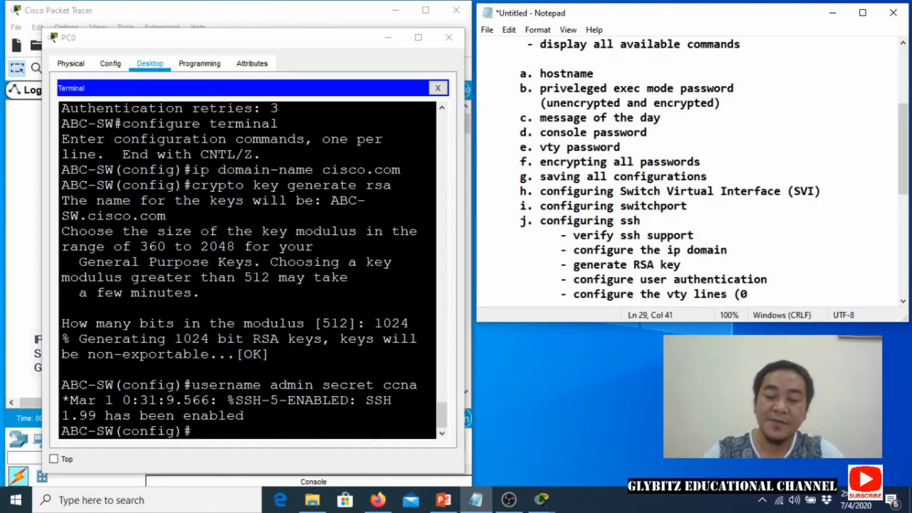
type("-15")
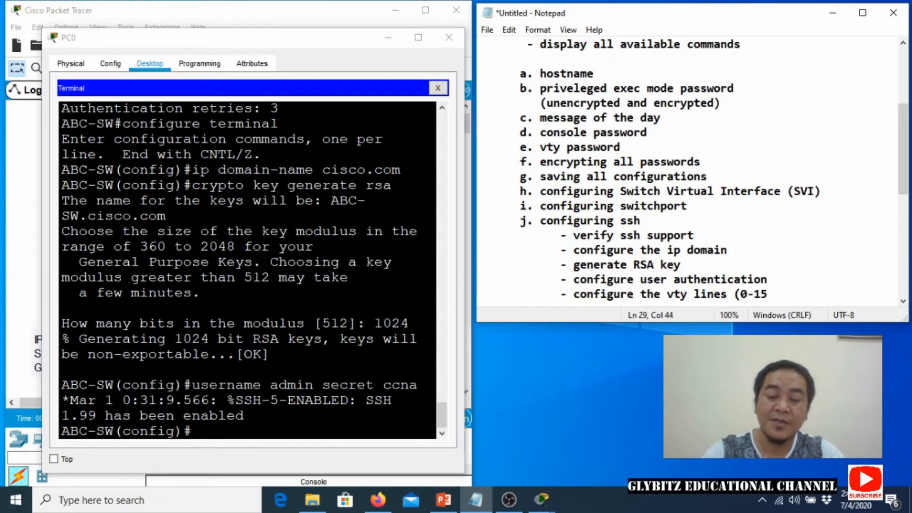
type(")")
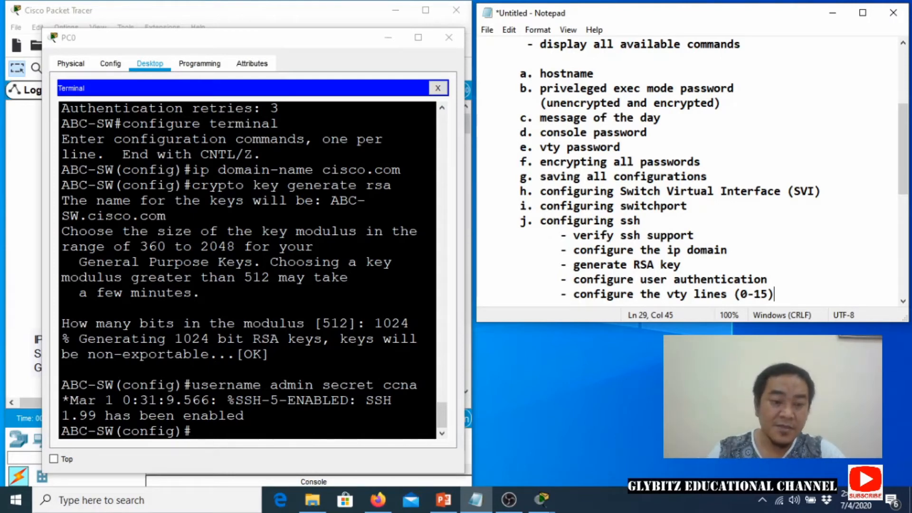
Set line vty 0 15 to transport input ssh and login local, then exit line configuration.
left_click(192, 431)
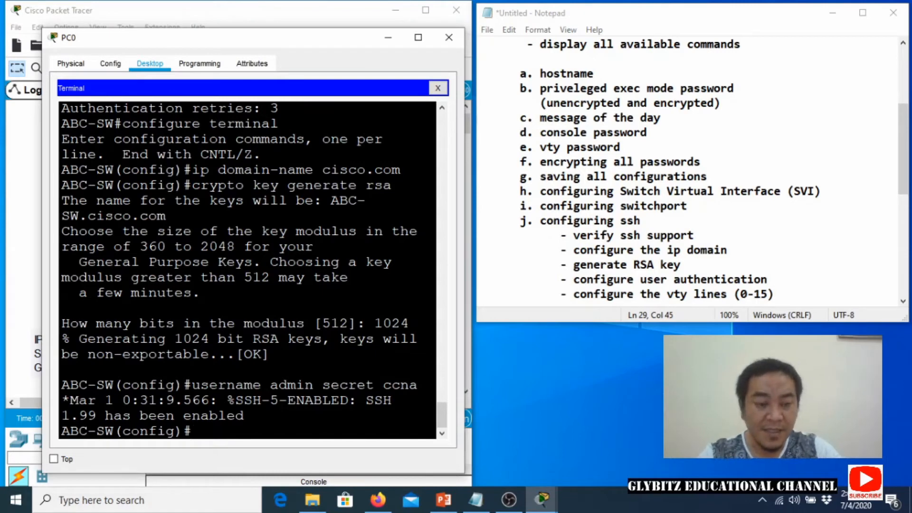
type("line vty")
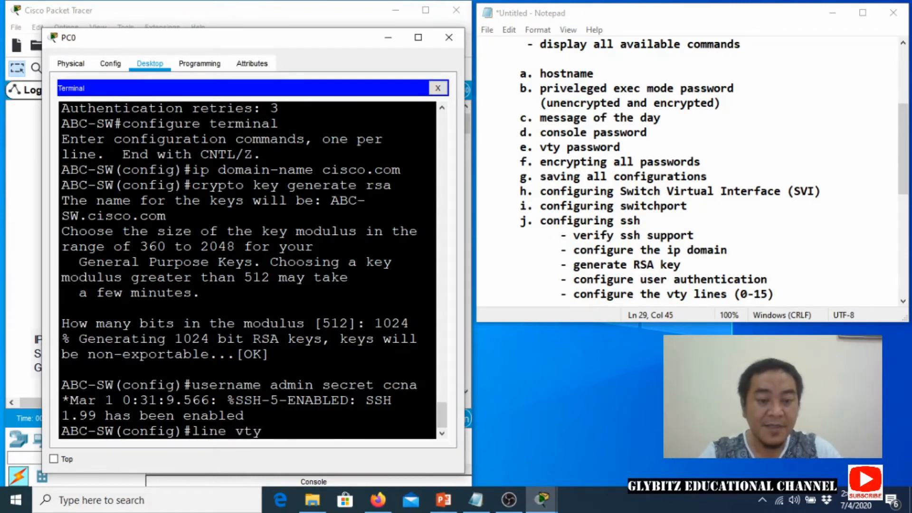
type(" 0 15")
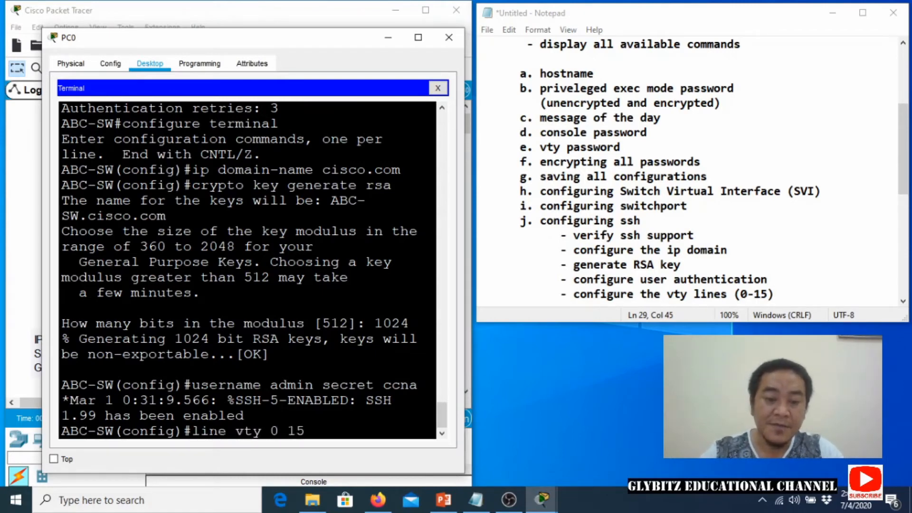
key("Return")
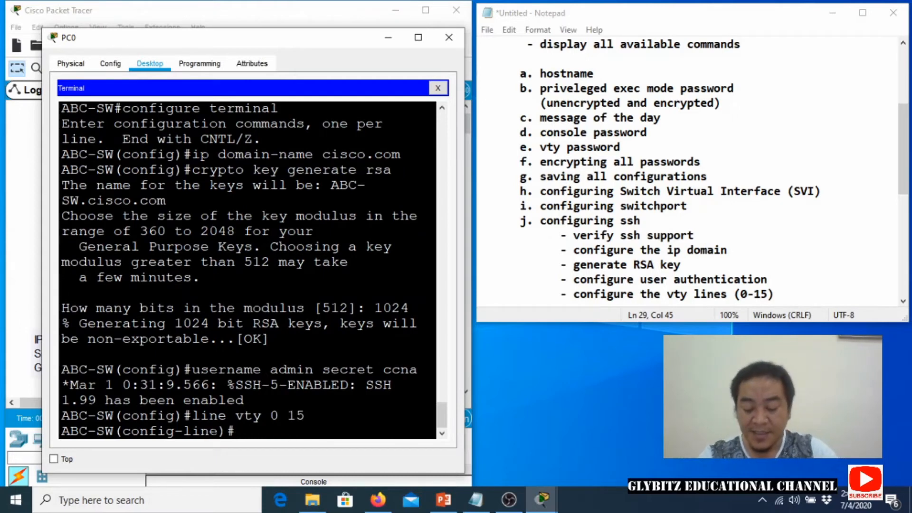
type("transport i")
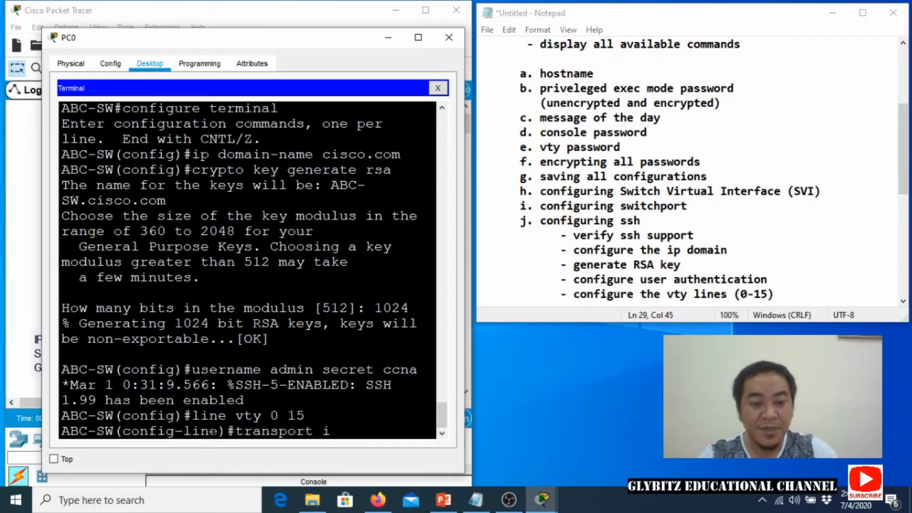
type("nput ssh")
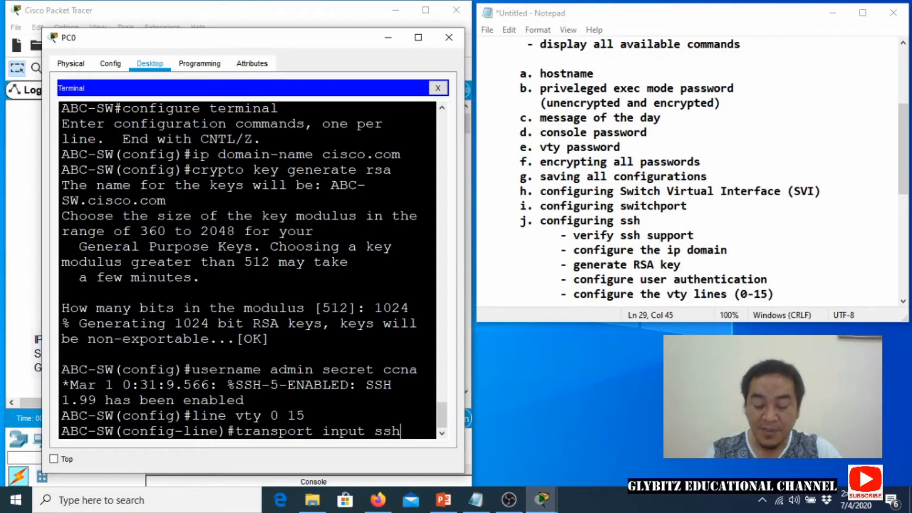
key("Return")
type("line)#l")
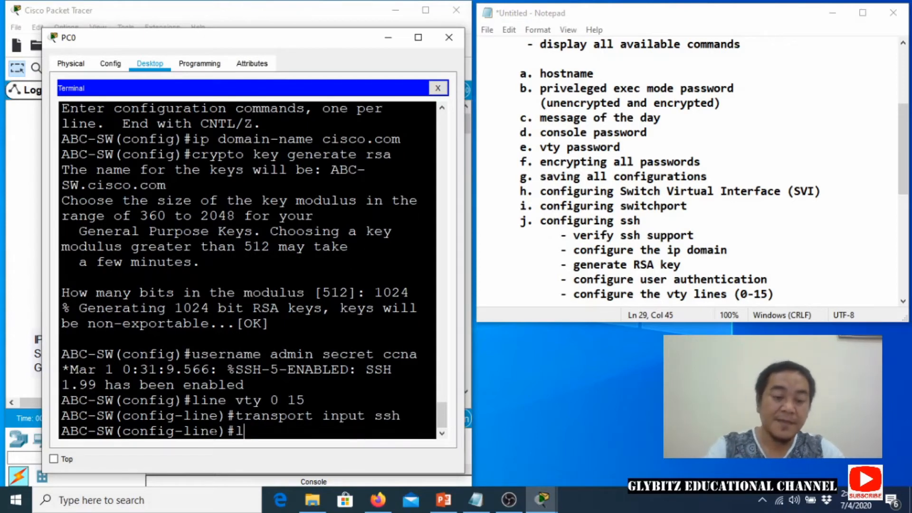
type("ogin local")
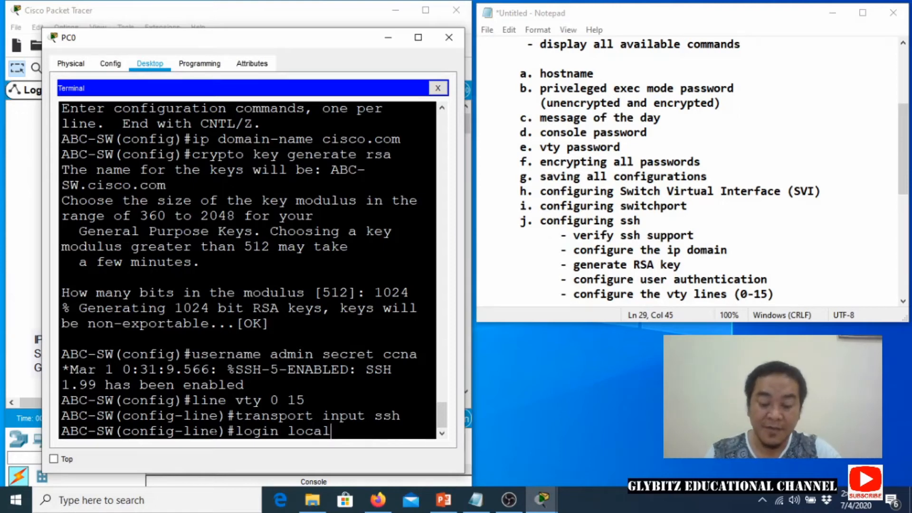
key("Return")
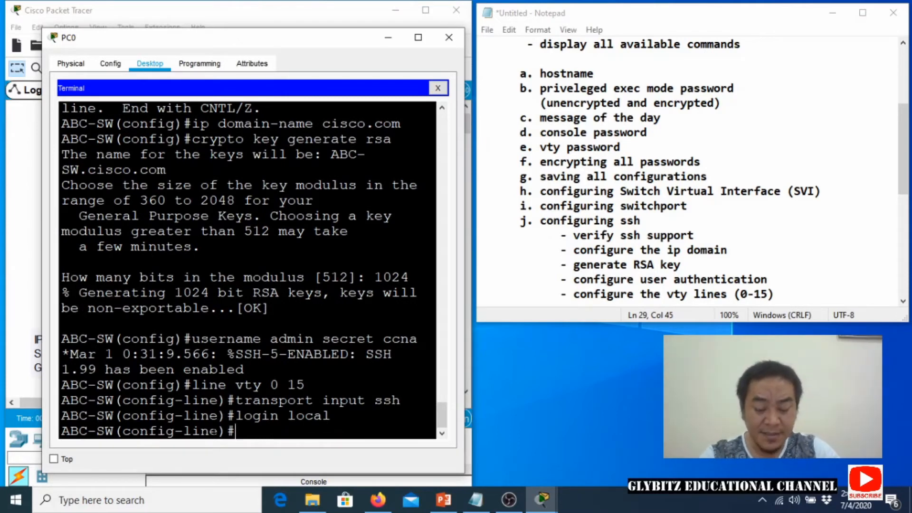
type("exit")
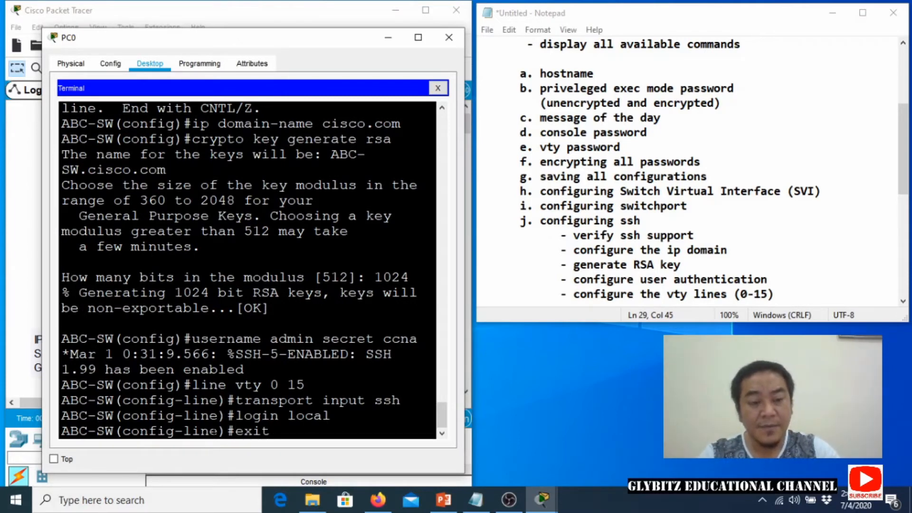
key("Return")
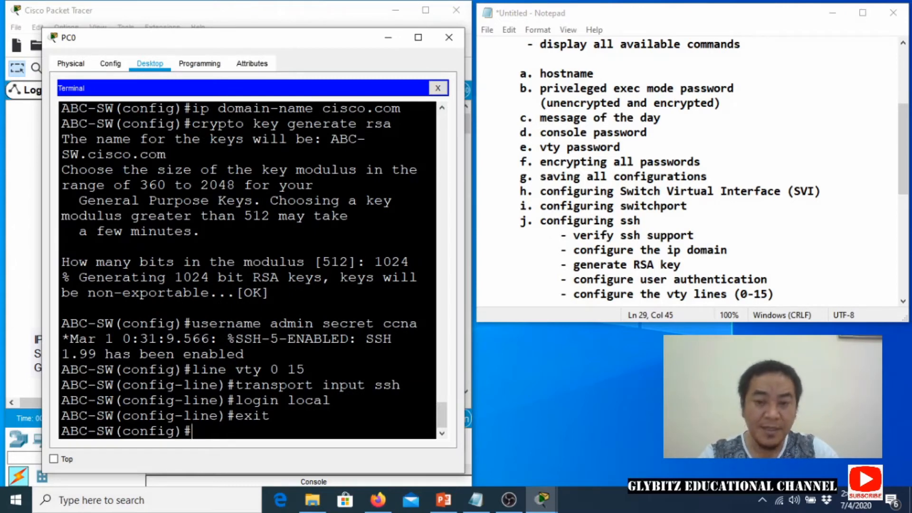
Add '- enable ssh version 2' to the Notepad checklist.
left_click(787, 299)
key("Return")
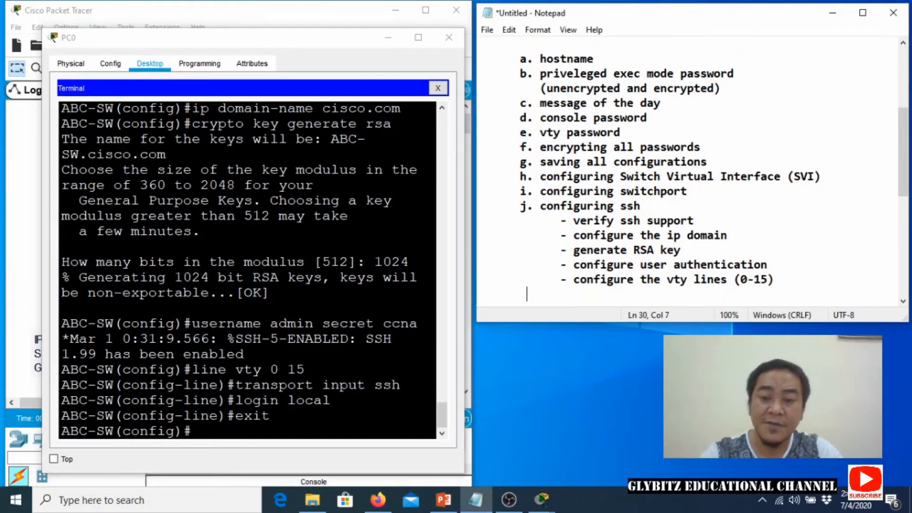
type("- enabl")
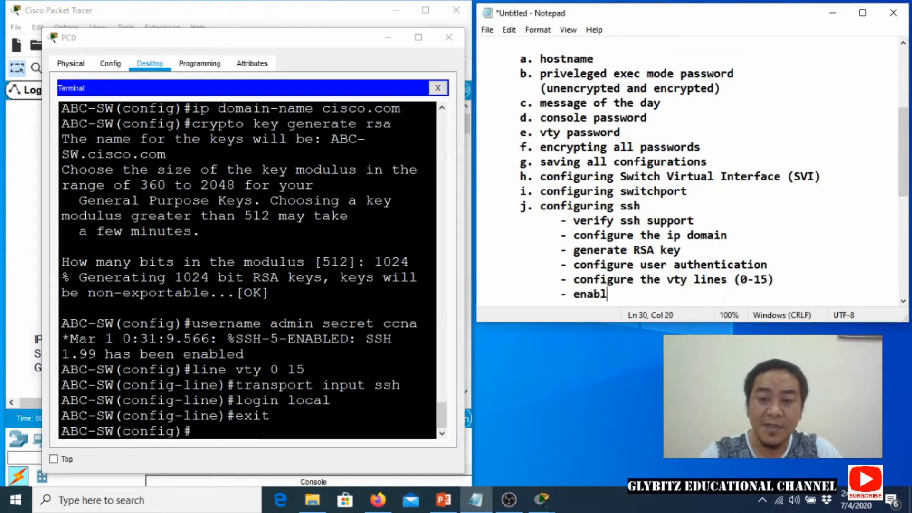
type("e ssh version ")
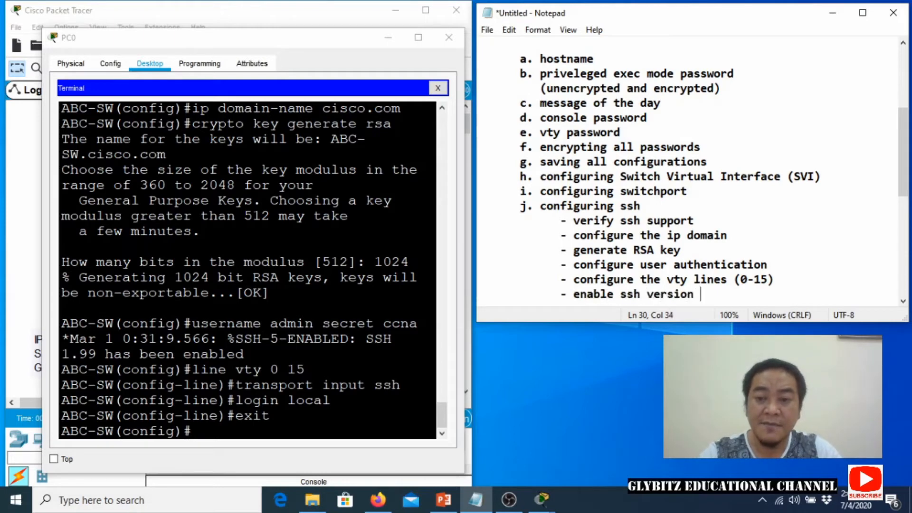
type("2")
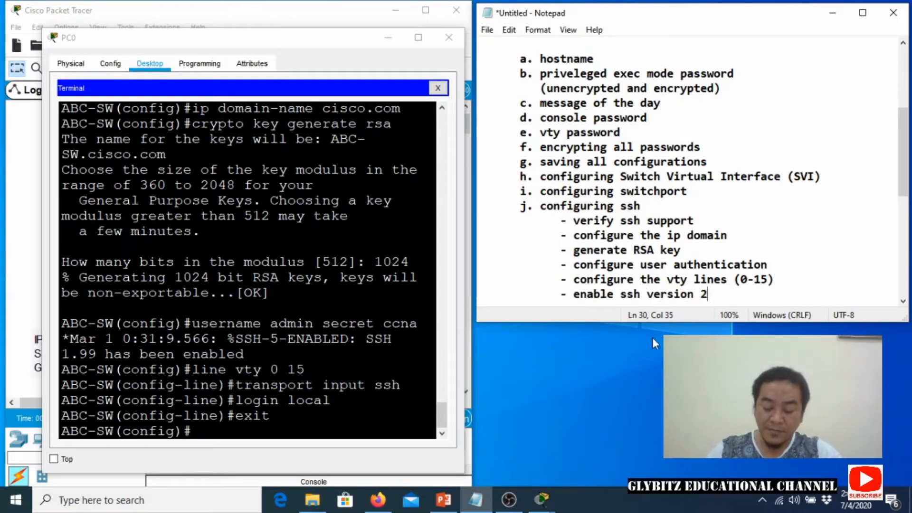
Enable ip ssh version 2 on ABC-SW and leave configuration mode with Ctrl+Z.
left_click(397, 440)
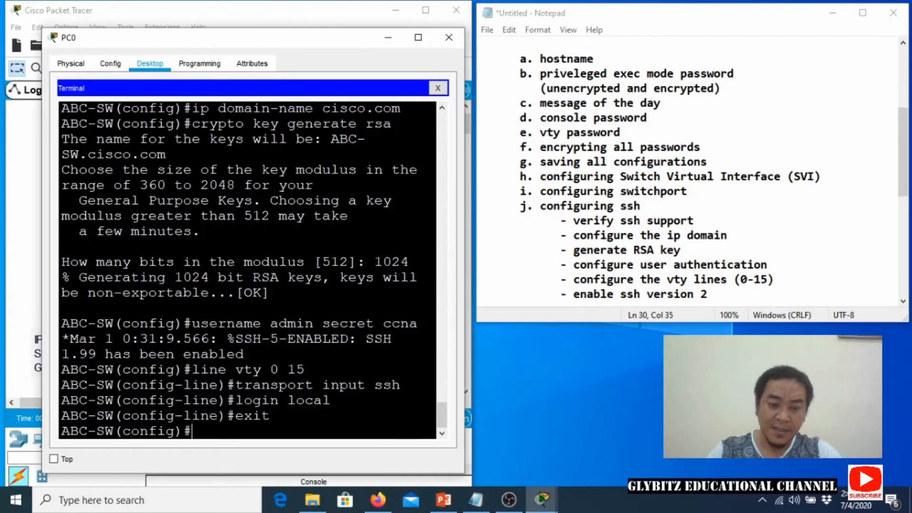
type("ip ssh ")
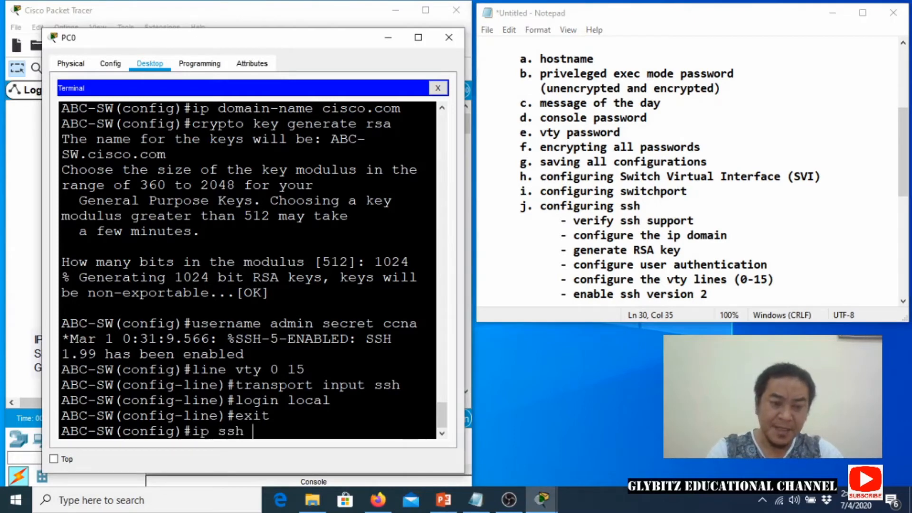
type("version 2")
key("Return")
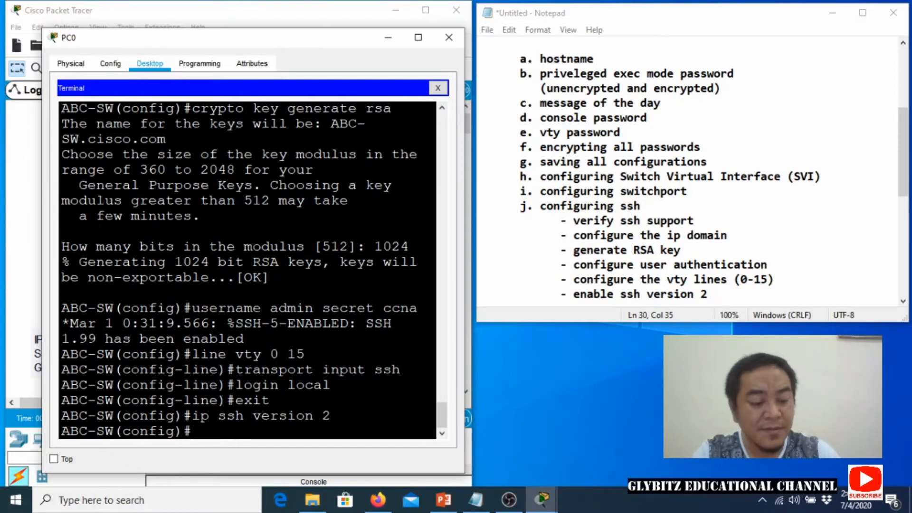
key("ctrl+z")
key("Return")
Save the switch's running configuration to startup-config.
type("copy")
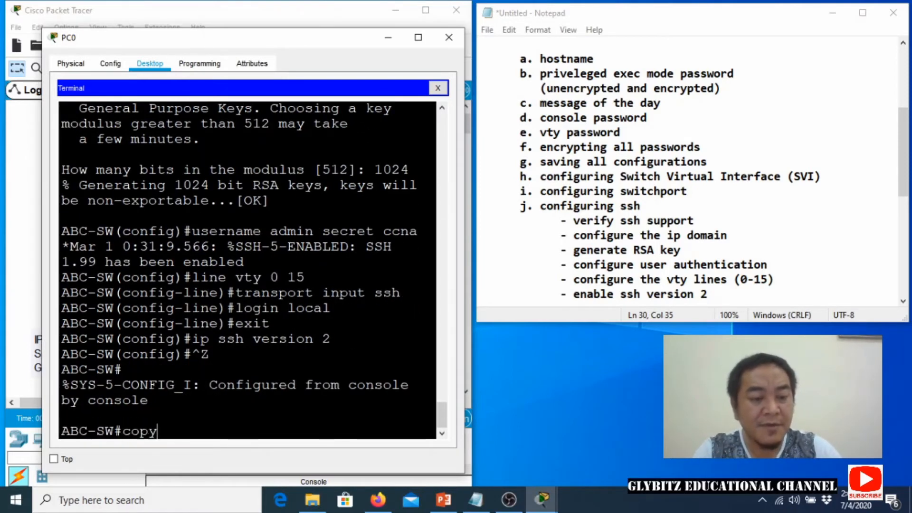
type(" running-config")
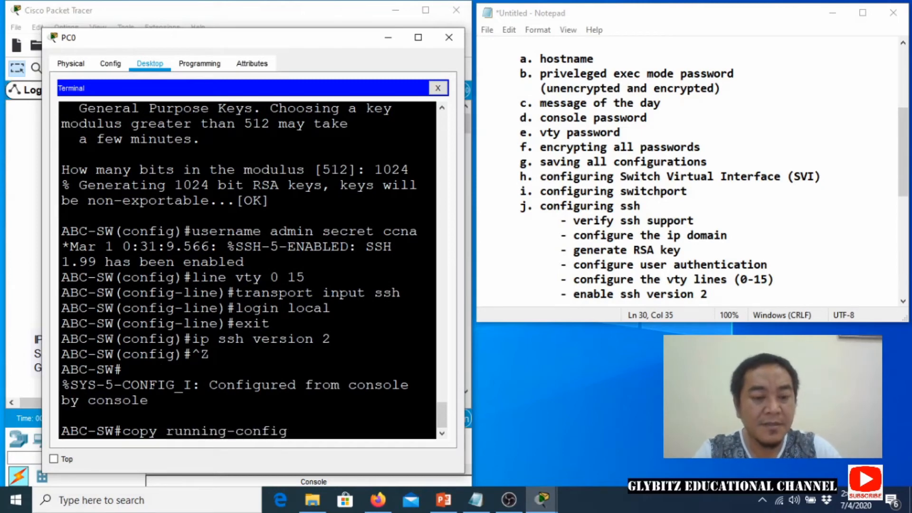
key("Return")
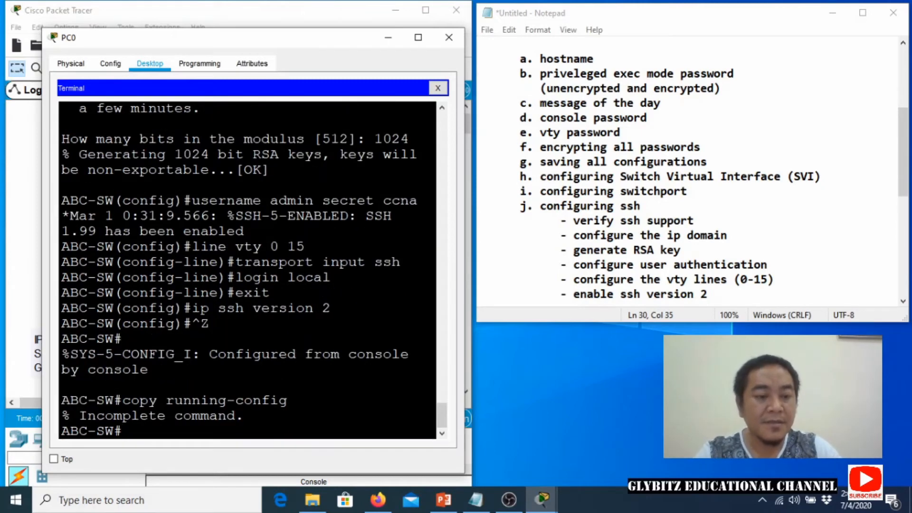
key("Up")
type("start")
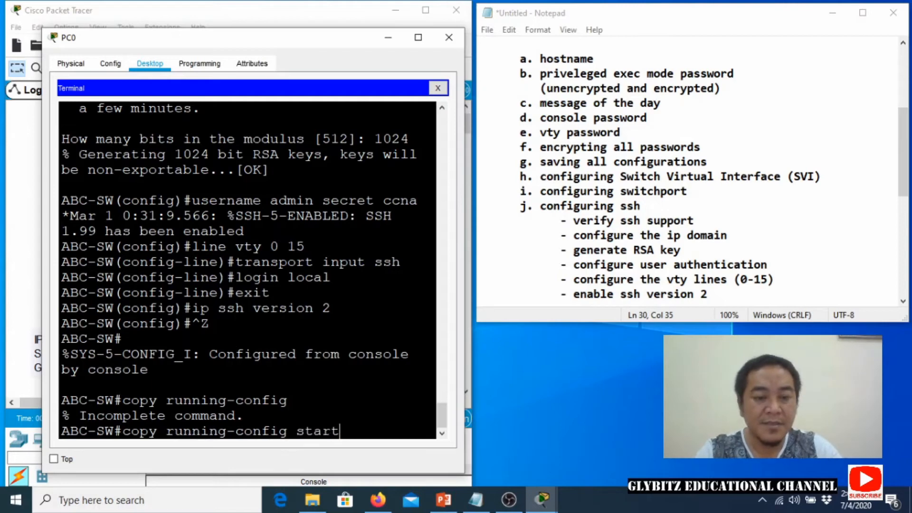
type("up-config")
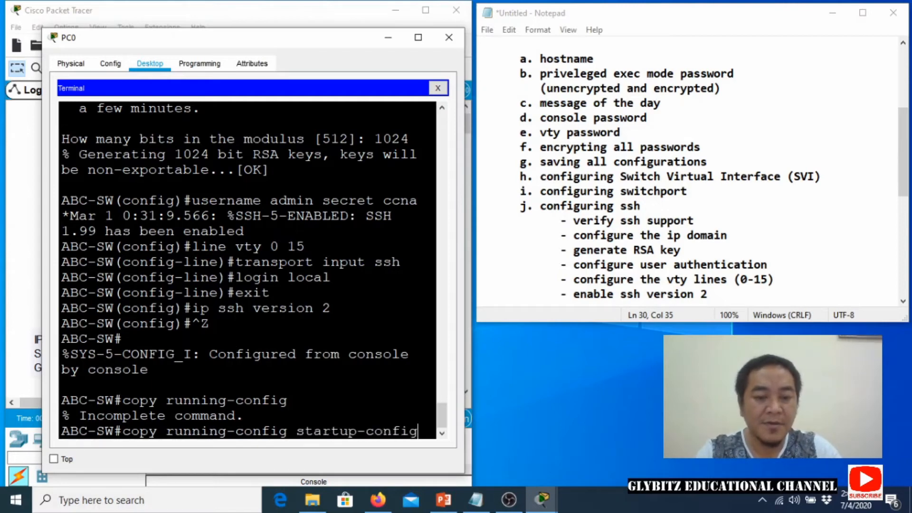
key("Return")
key("Return")
Display the switch's running configuration and review the SSH version, domain and admin secret lines.
type("show d")
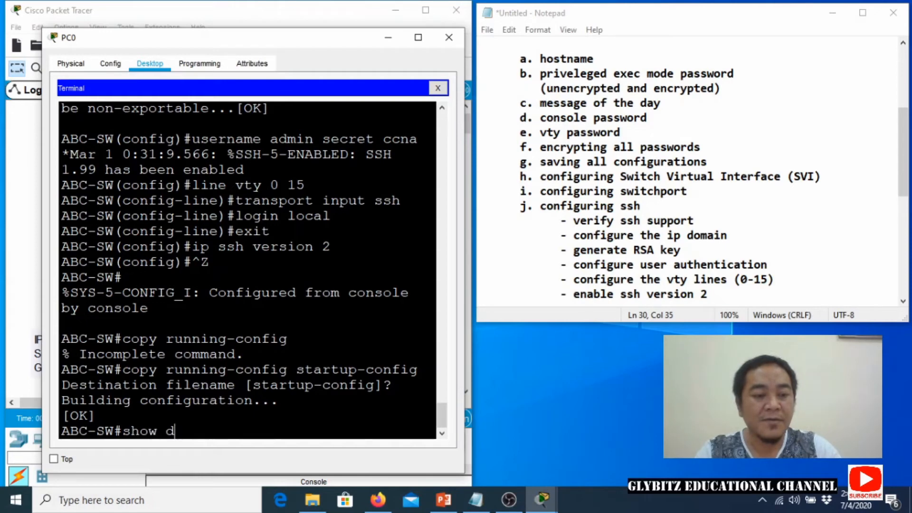
key("BackSpace")
type("running")
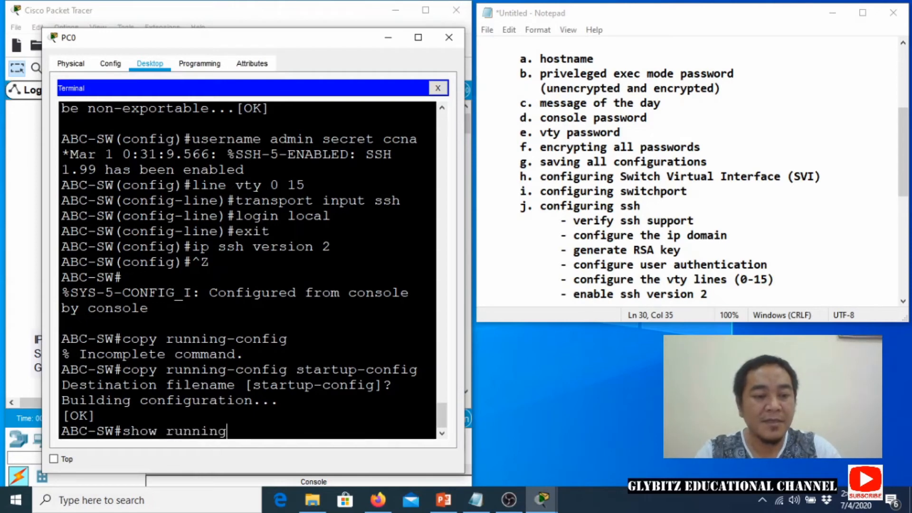
type("-config")
key("Return")
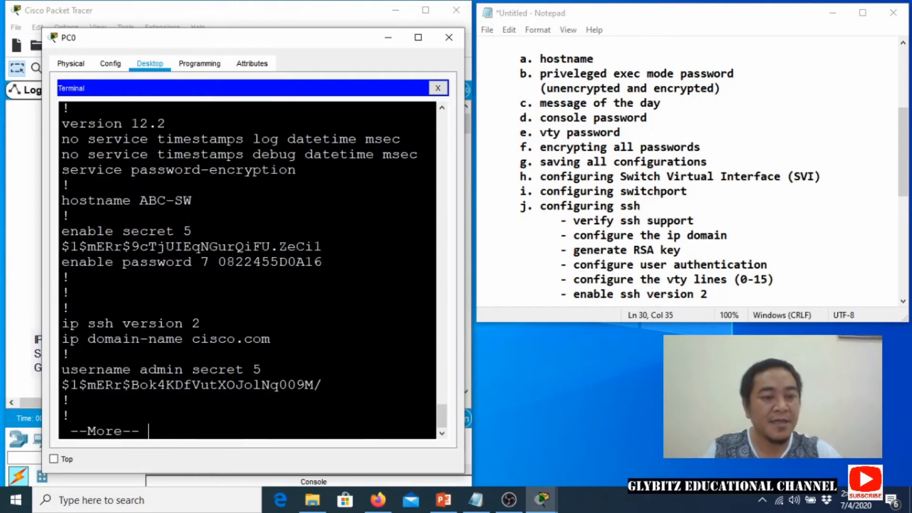
left_click_drag(70, 324, 148, 367)
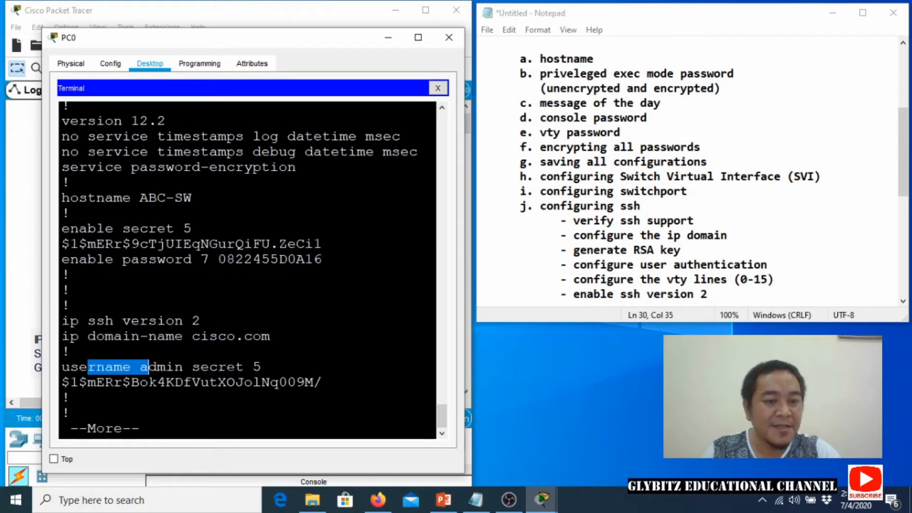
left_click_drag(252, 366, 70, 397)
left_click(70, 397)
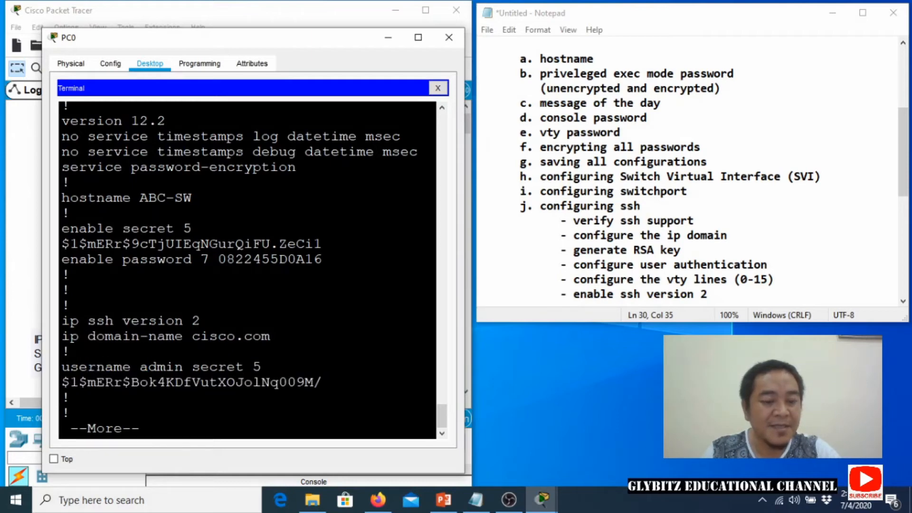
Page through the output to review the vty 0 4 and 5 15 login and SSH-only transport settings.
key("space")
key("space")
key("space")
key("space")
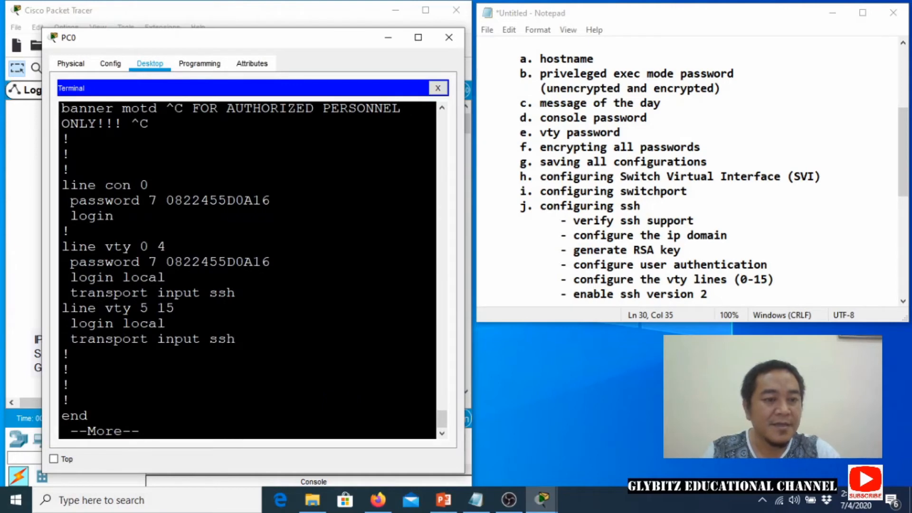
left_click_drag(79, 307, 218, 339)
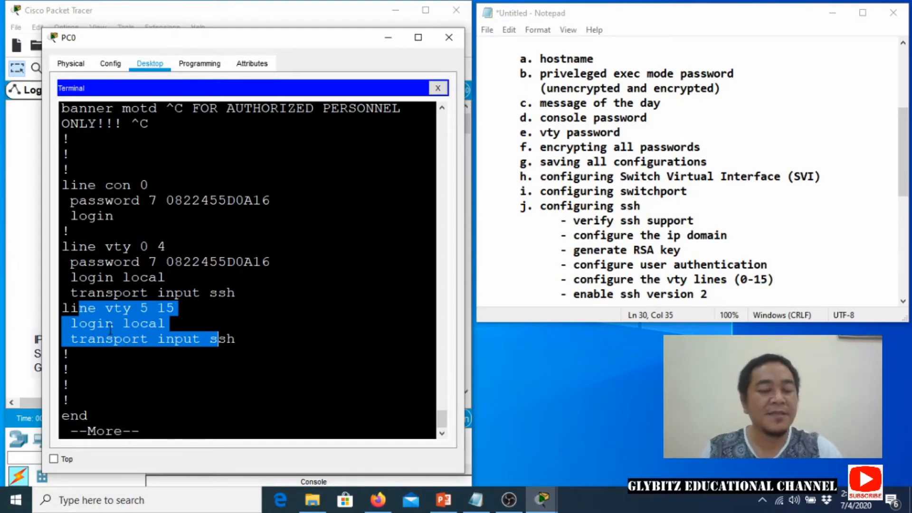
left_click(158, 339)
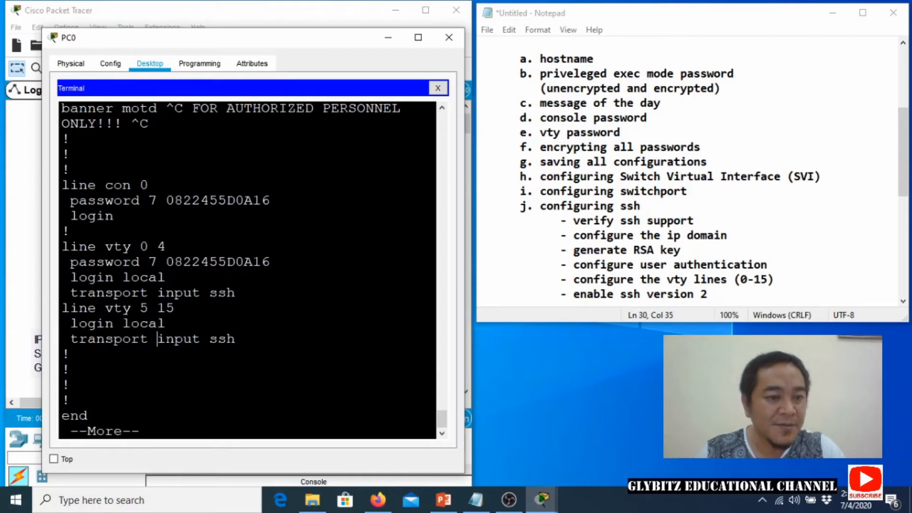
left_click_drag(78, 246, 236, 292)
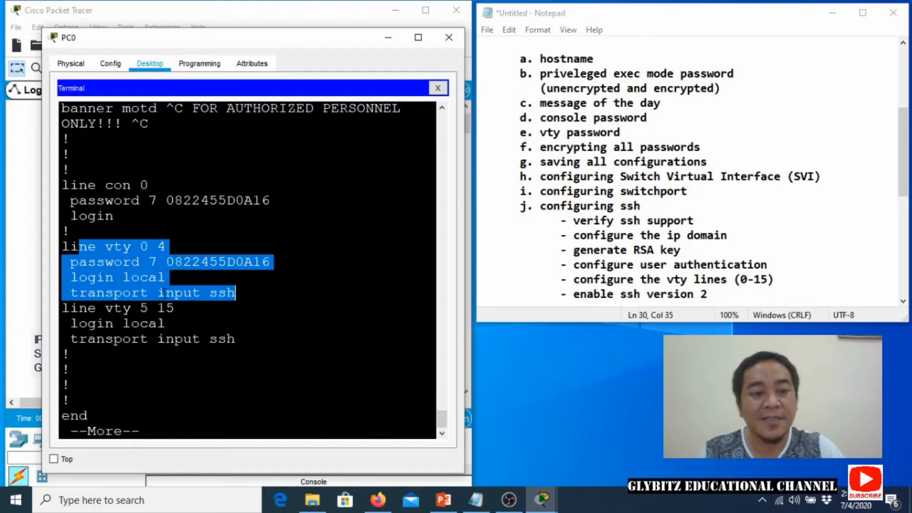
left_click(160, 292)
left_click_drag(122, 292, 227, 292)
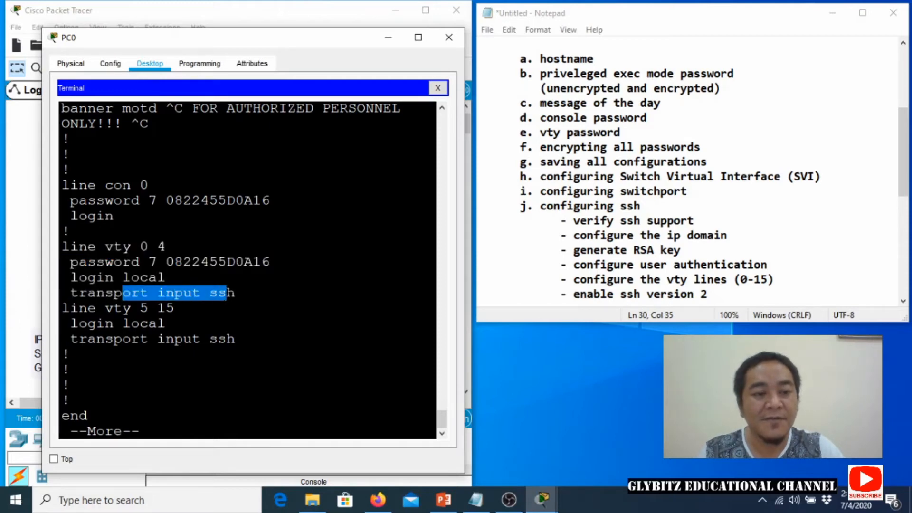
left_click(166, 292)
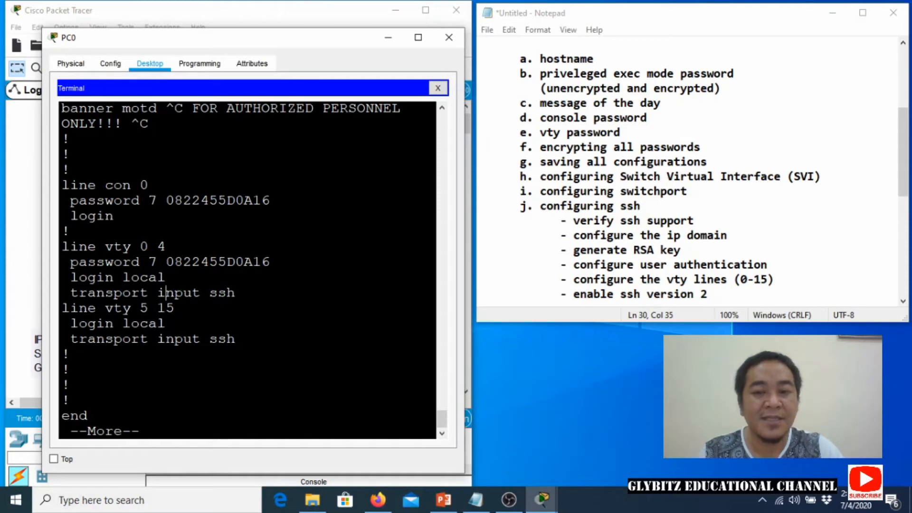
key("space")
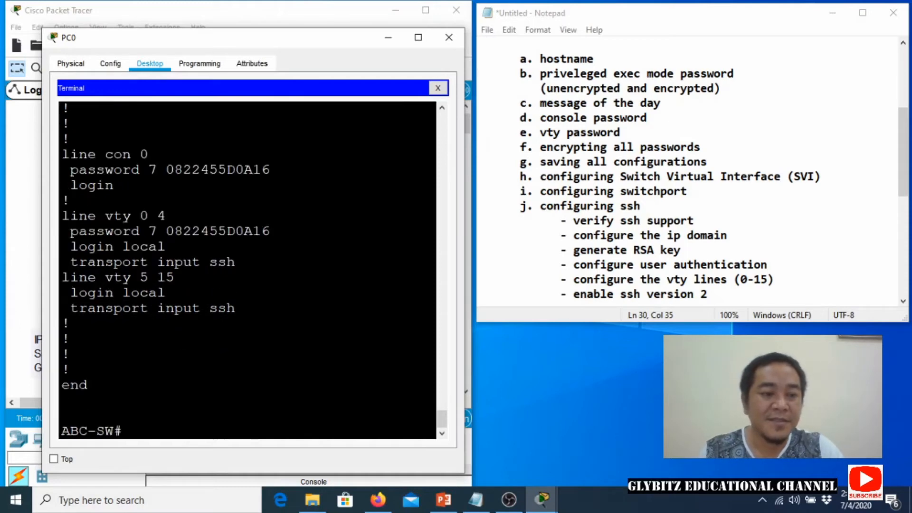
Delete the extra blank line above Basic Router Configuration in the Notepad notes.
left_click(515, 271)
scroll(517, 271, "down", 1)
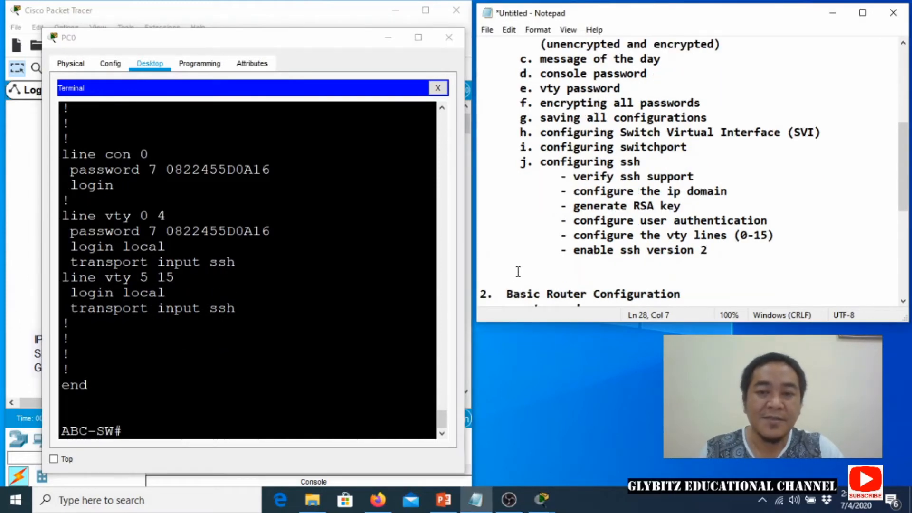
left_click(516, 277)
key("BackSpace")
key("BackSpace")
key("BackSpace")
key("BackSpace")
key("BackSpace")
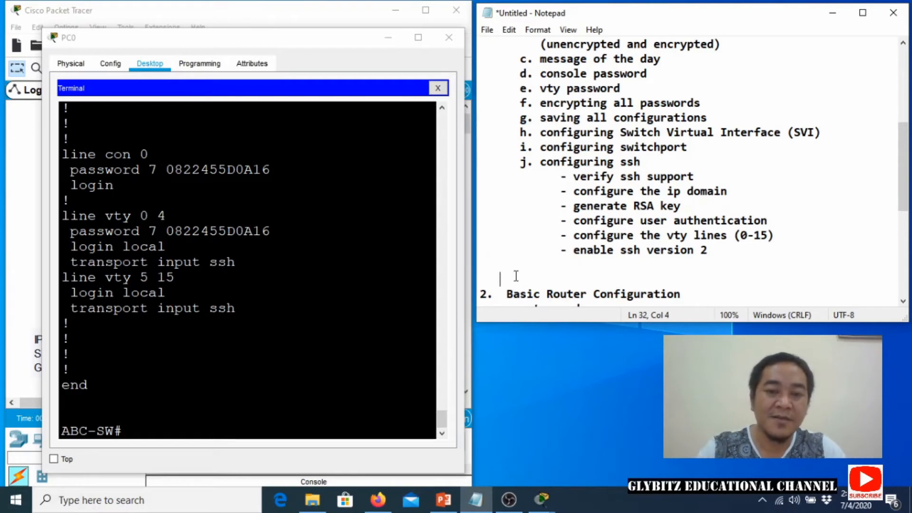
key("BackSpace")
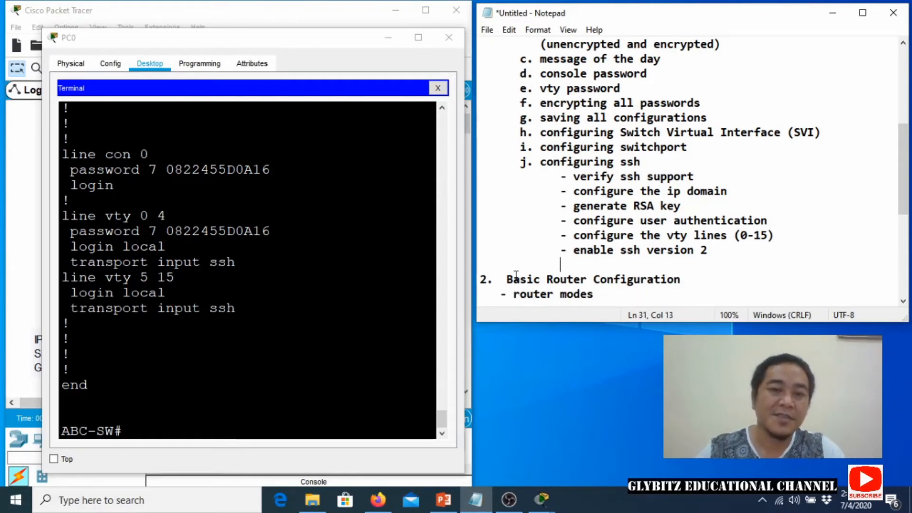
Move PC0's console cable from Switch0 to Router0's console port.
left_click(449, 38)
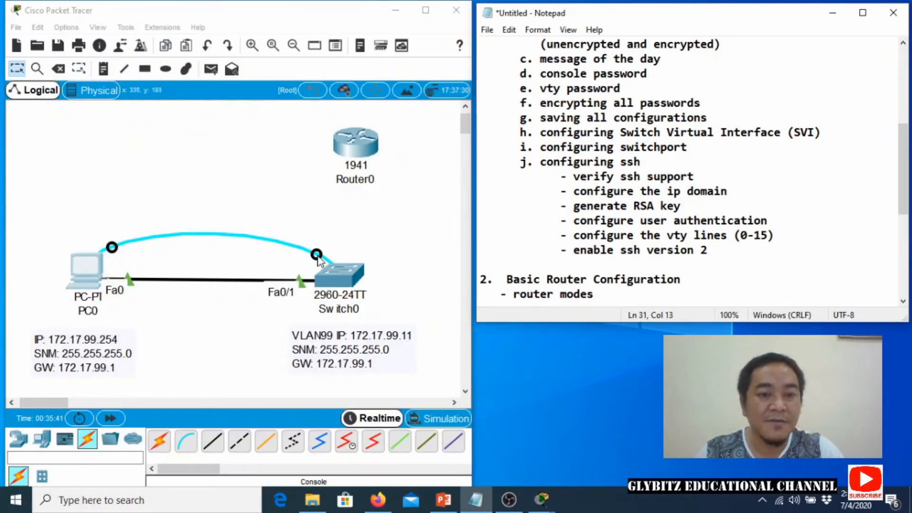
left_click_drag(316, 256, 355, 150)
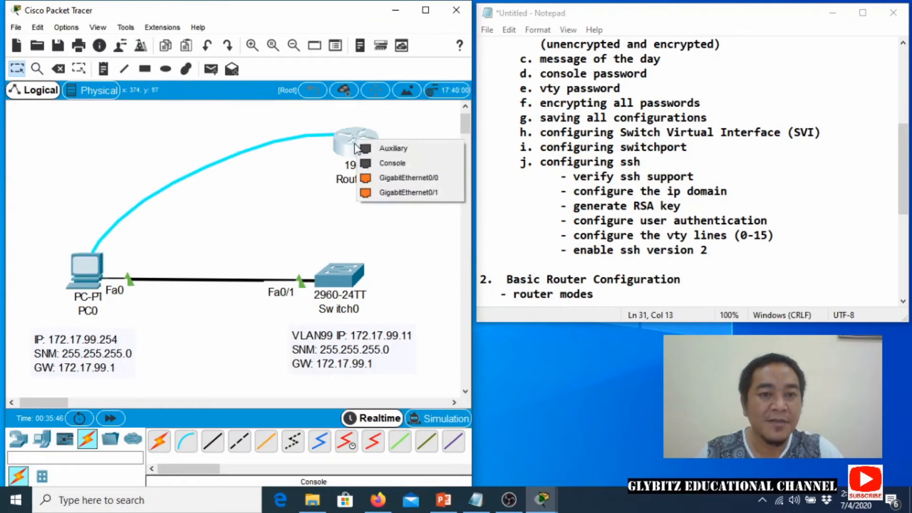
left_click(371, 164)
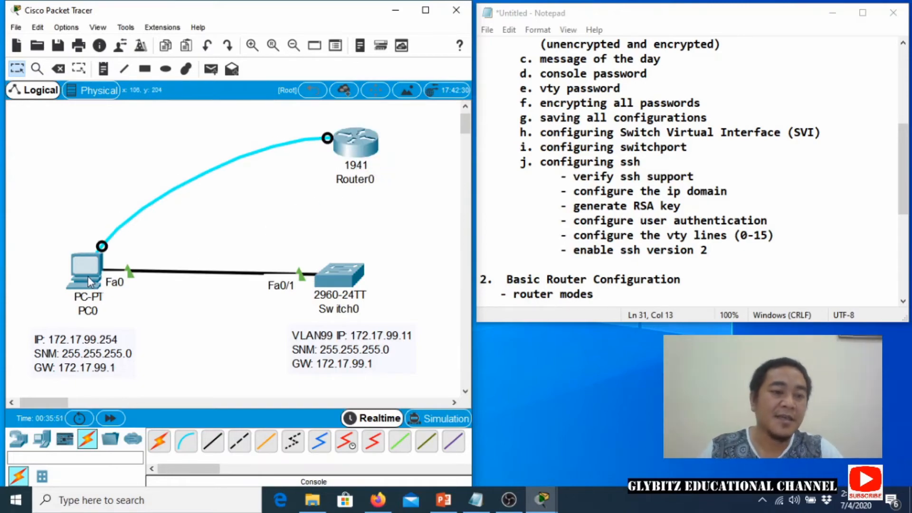
Start PC0's terminal session with default settings and wake the router to its setup prompt.
left_click(88, 278)
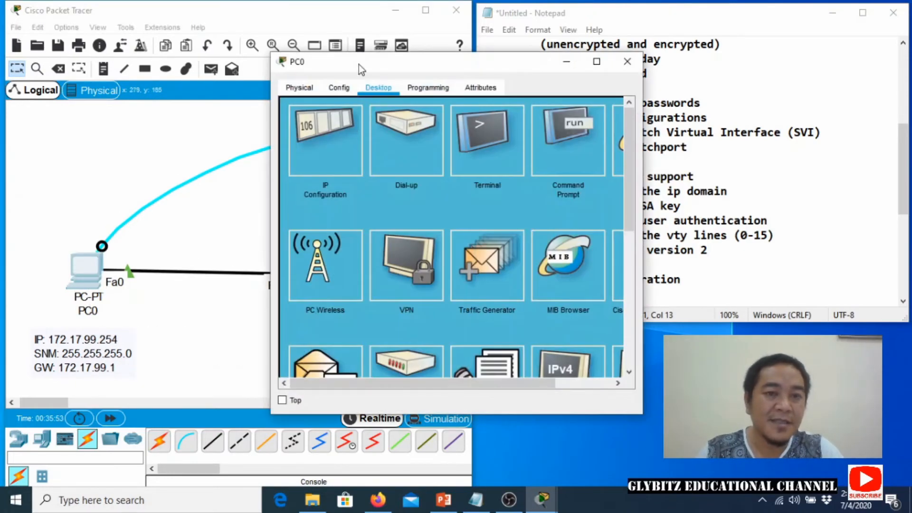
left_click_drag(358, 64, 133, 107)
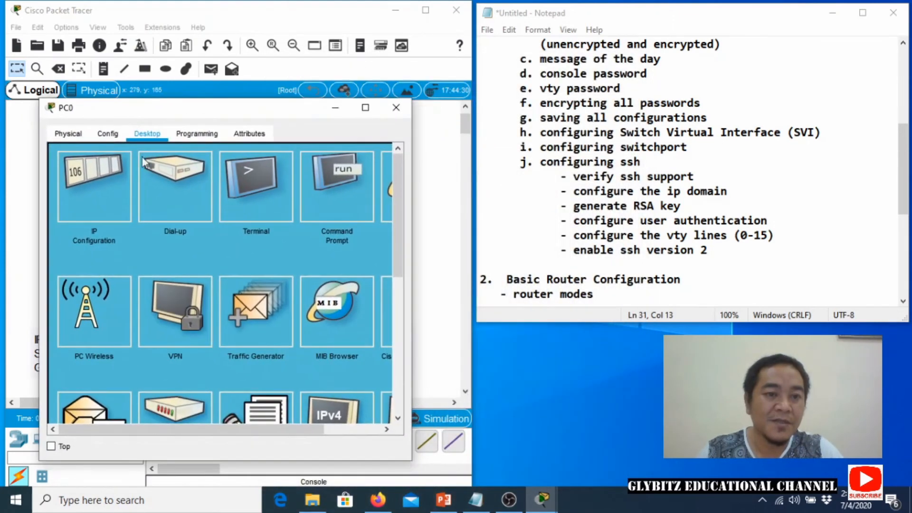
left_click(259, 181)
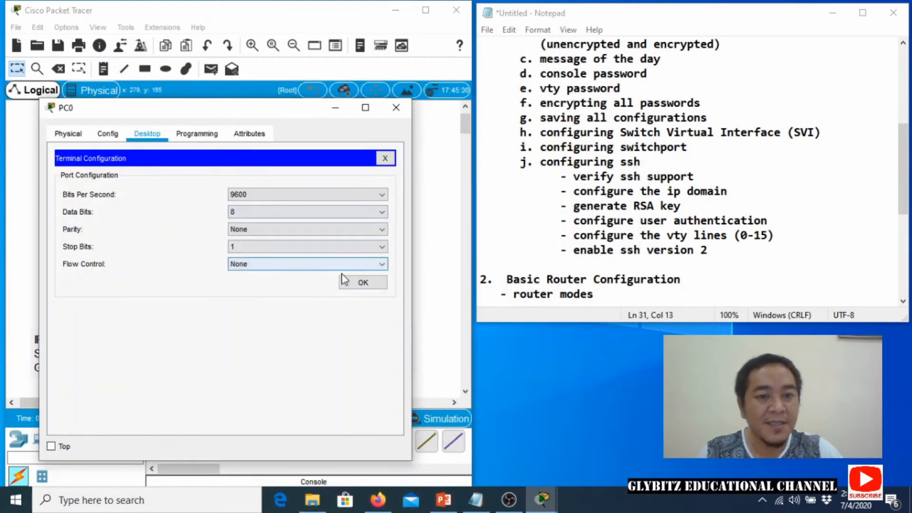
left_click(362, 282)
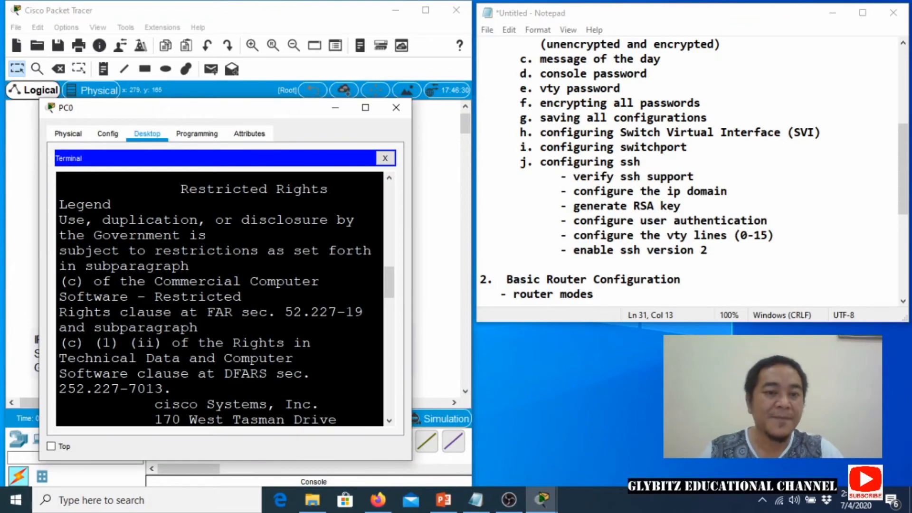
left_click_drag(411, 271, 466, 272)
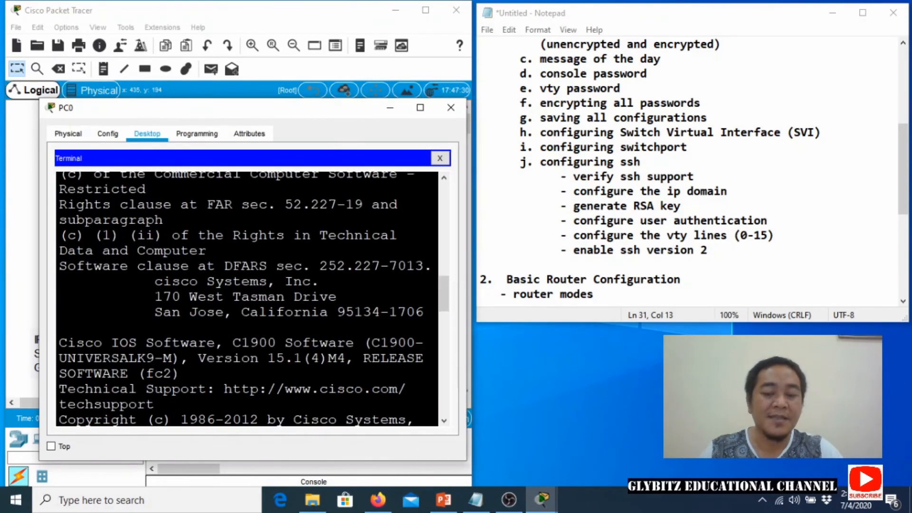
key("Return")
key("Return")
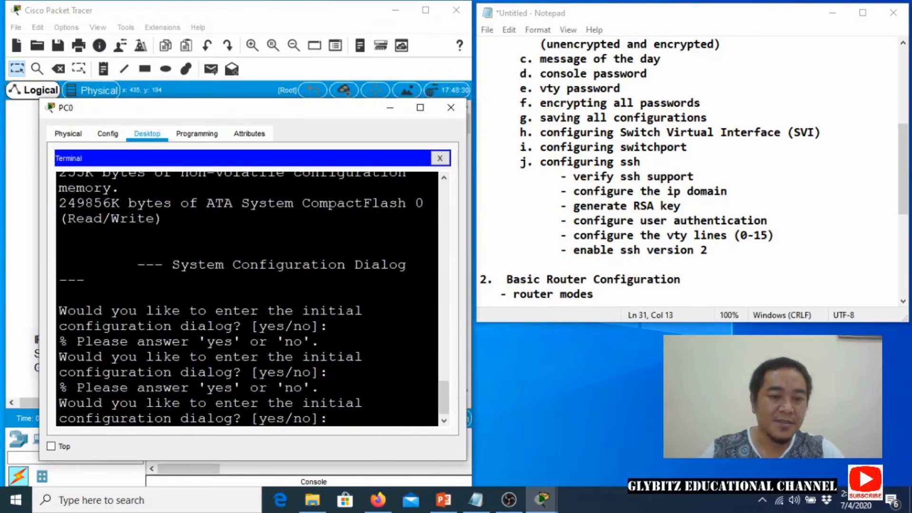
scroll(589, 275, "down", 3)
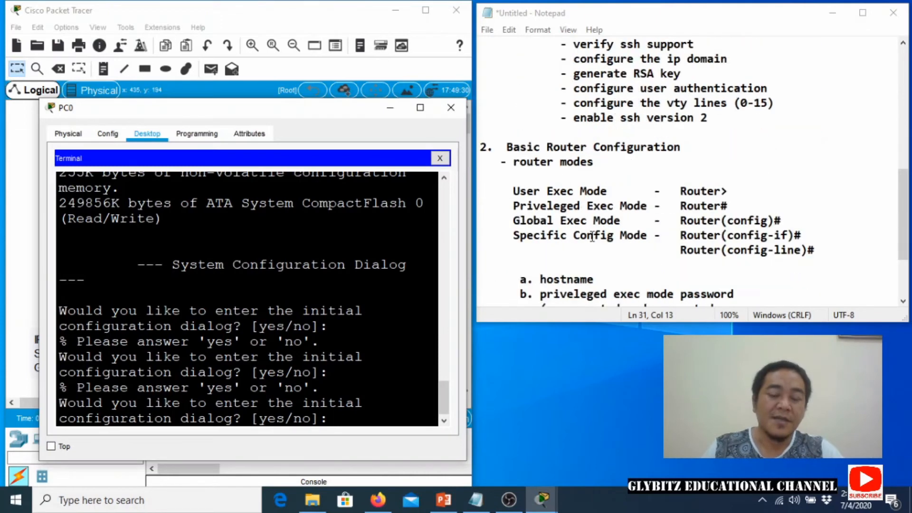
scroll(592, 236, "down", 2)
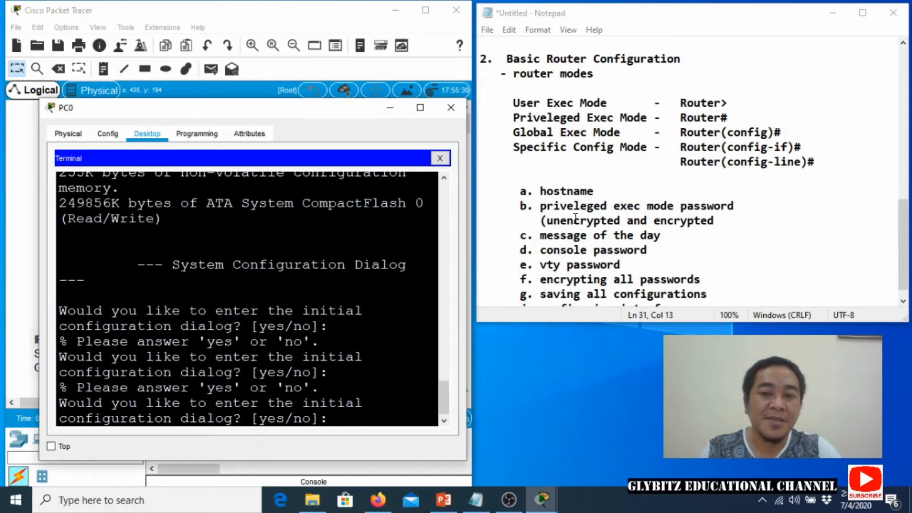
scroll(576, 218, "down", 1)
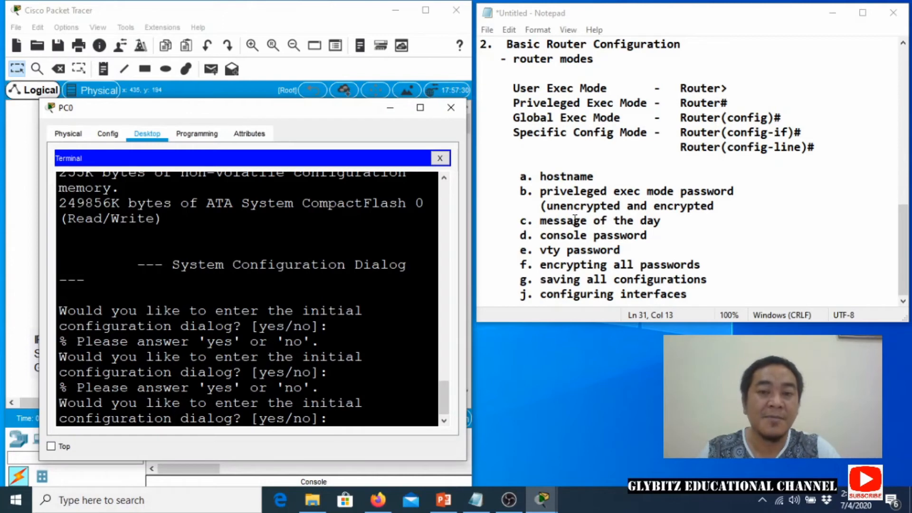
left_click_drag(540, 176, 712, 264)
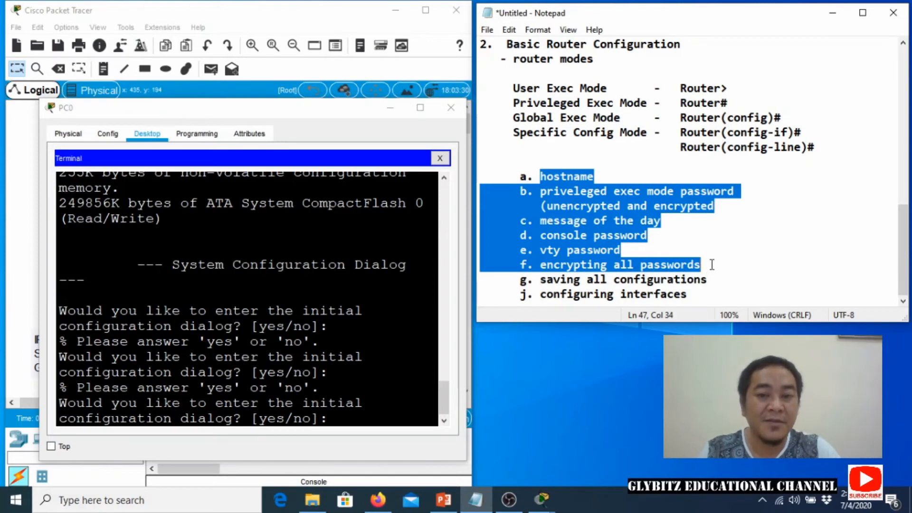
left_click_drag(712, 264, 721, 282)
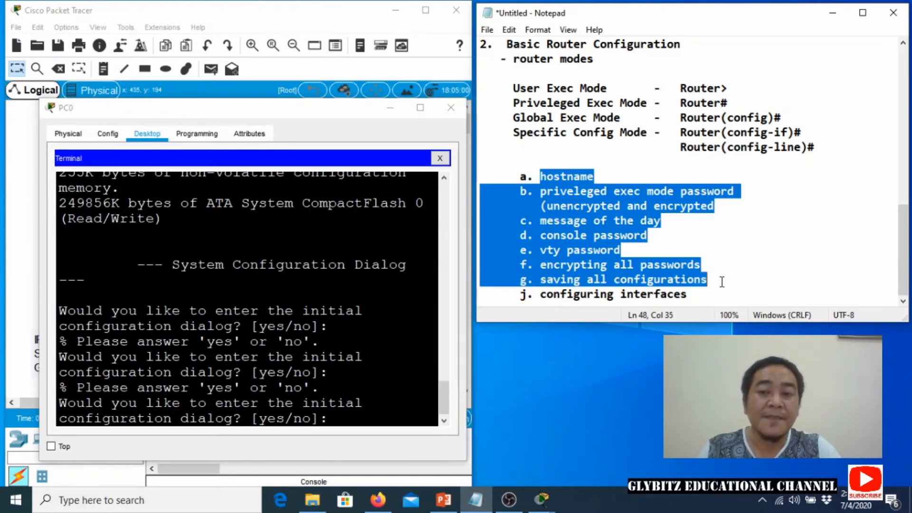
left_click(689, 295)
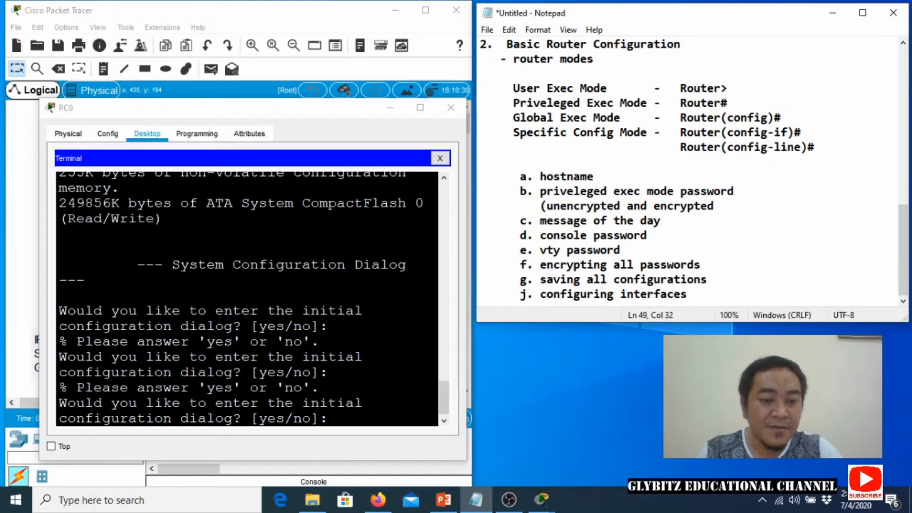
left_click(346, 402)
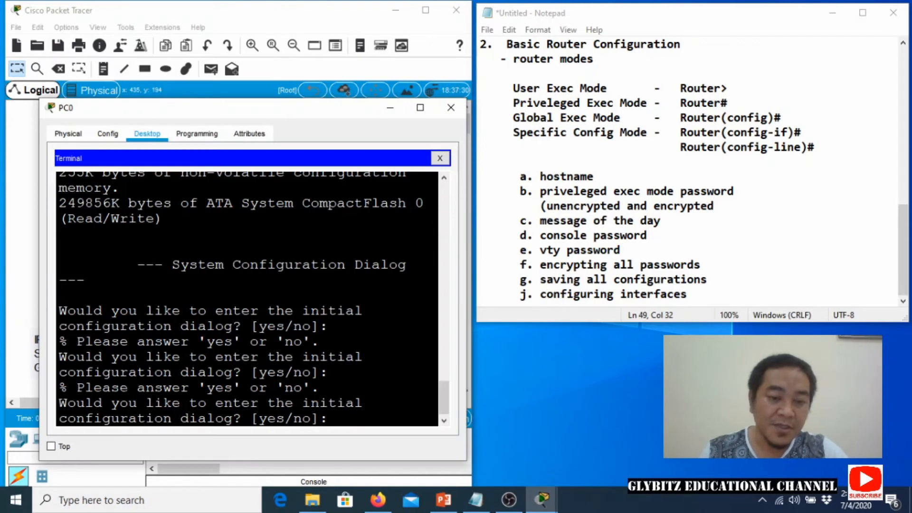
Answer n to the initial configuration dialog and continue to the Router> prompt.
type("n")
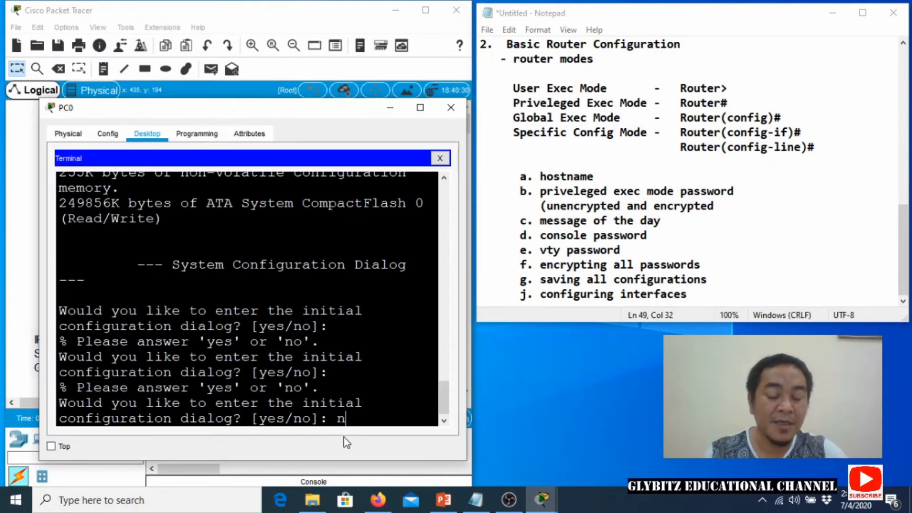
key("Return")
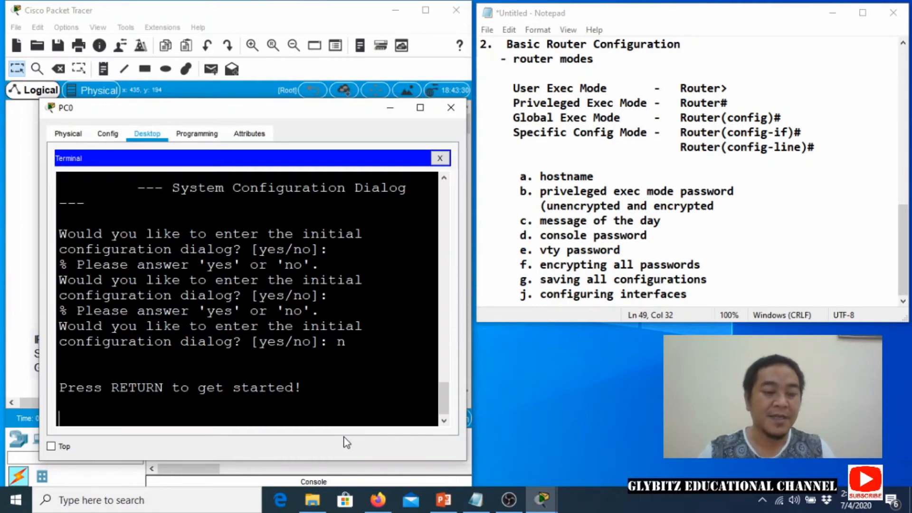
key("Return")
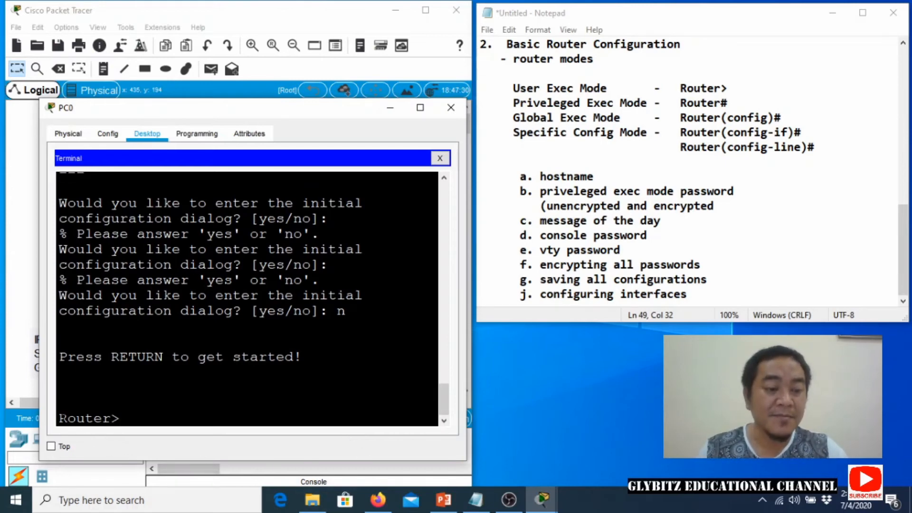
left_click_drag(59, 418, 111, 420)
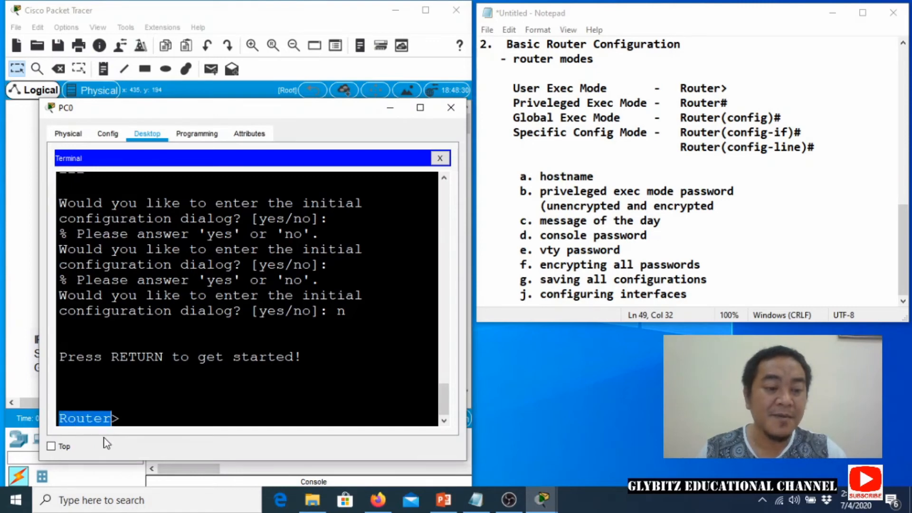
left_click(120, 421)
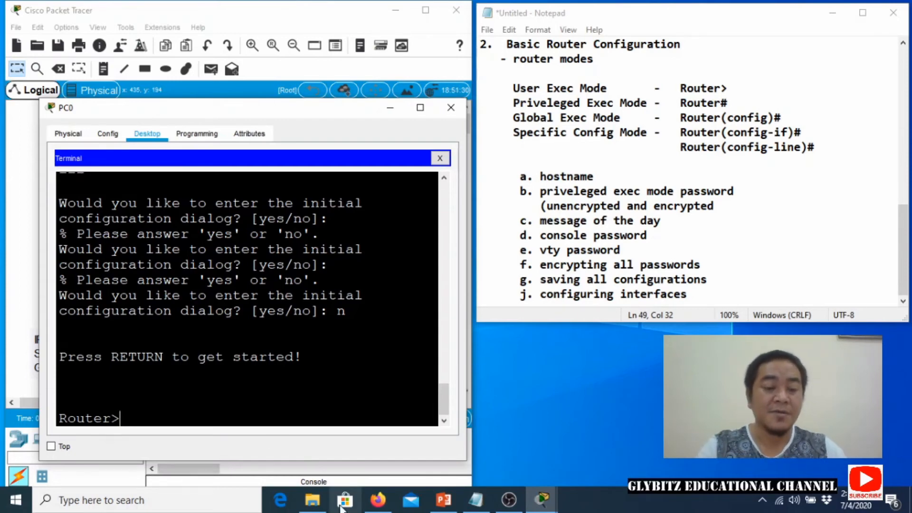
Enter privileged and global configuration mode and set the router hostname to ABC.
type("enable")
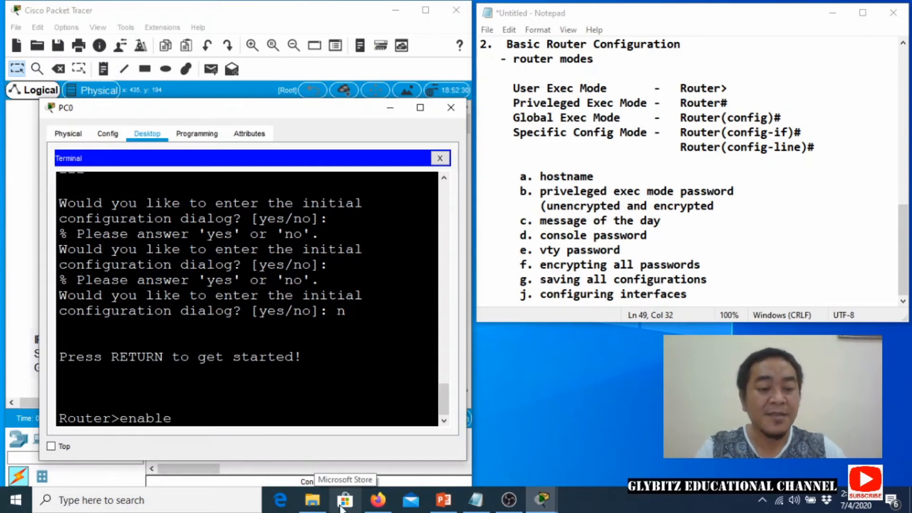
key("Return")
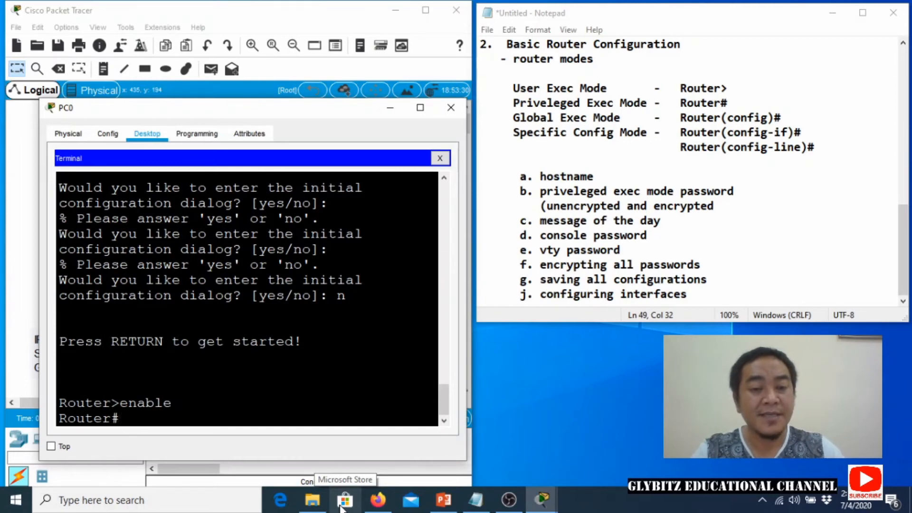
type("configure")
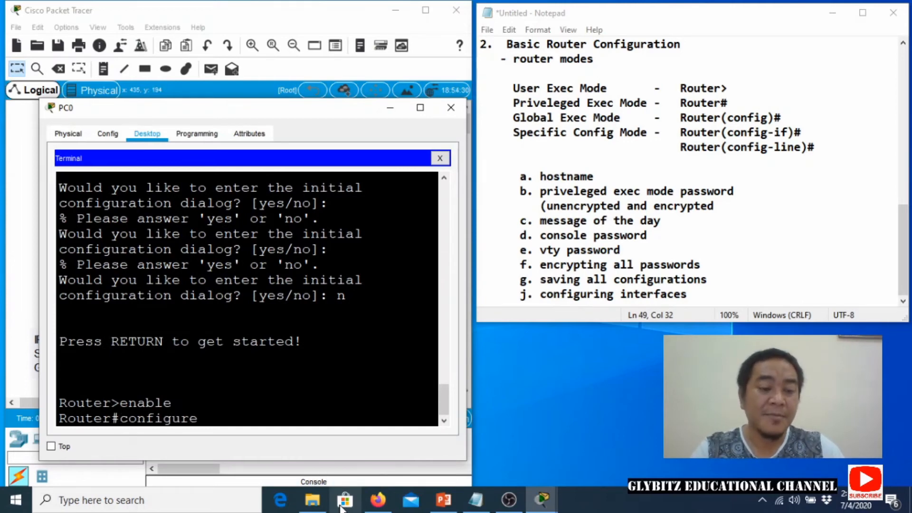
type(" terminal")
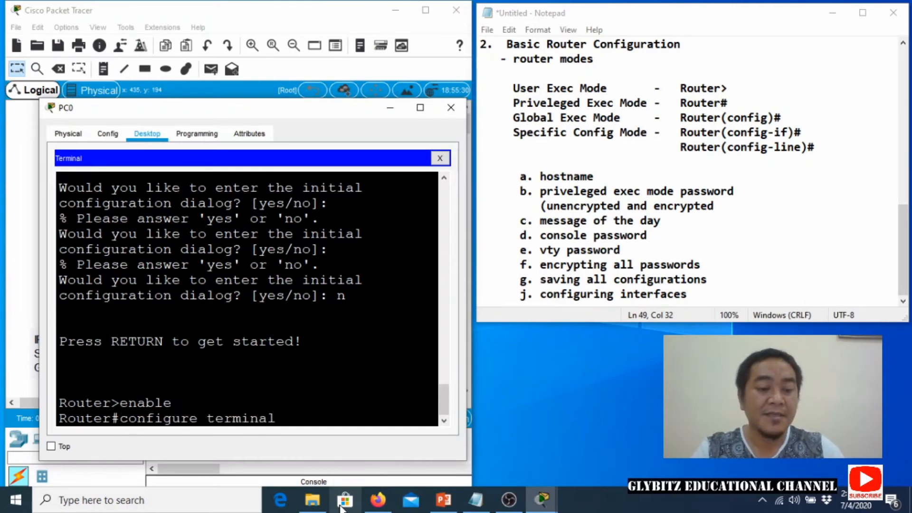
key("Return")
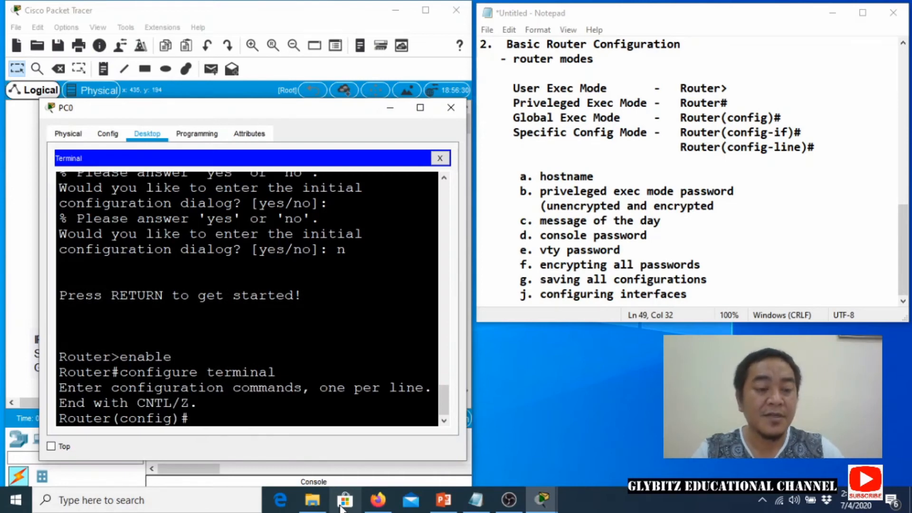
type("hos")
key("BackSpace")
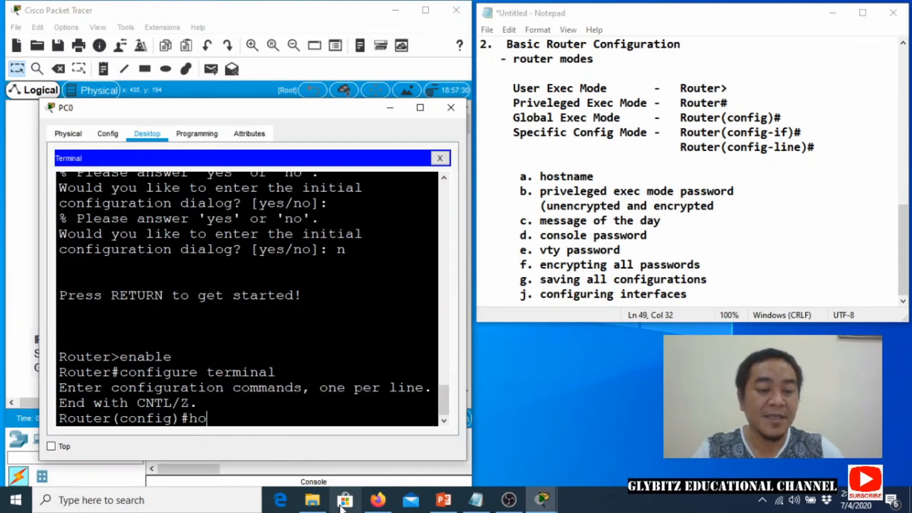
type("stname")
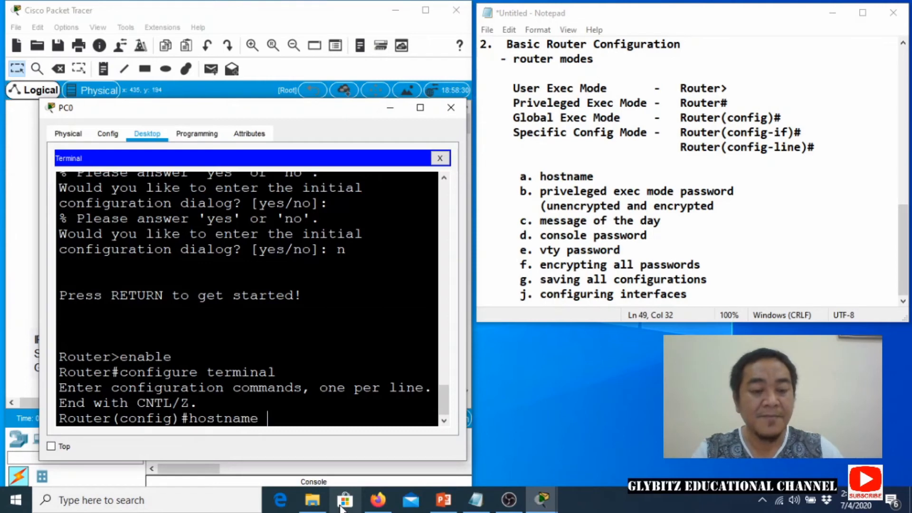
type(" ABC")
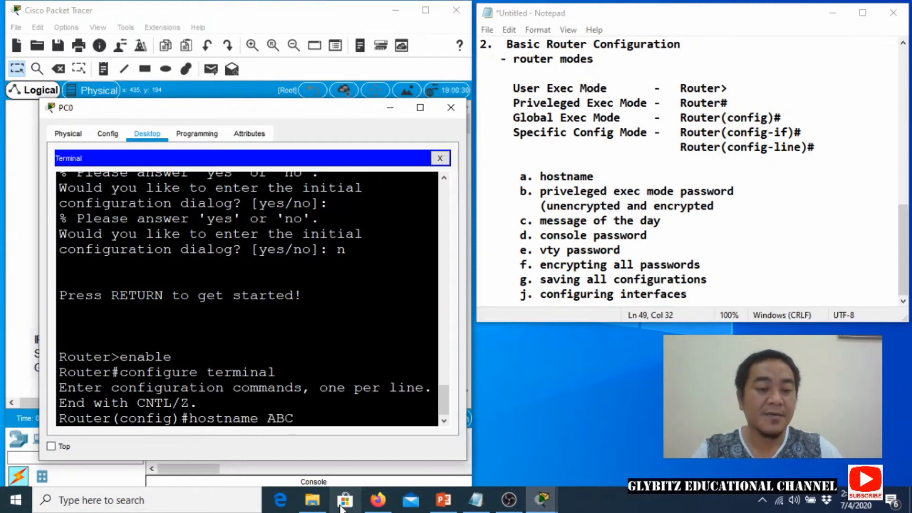
key("Return")
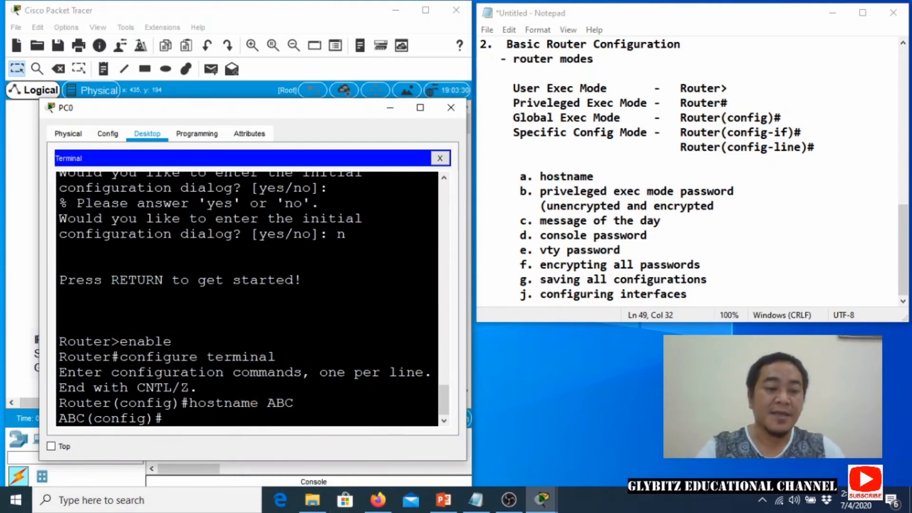
Set an unencrypted enable password and an encrypted enable secret on the router.
type("enable ")
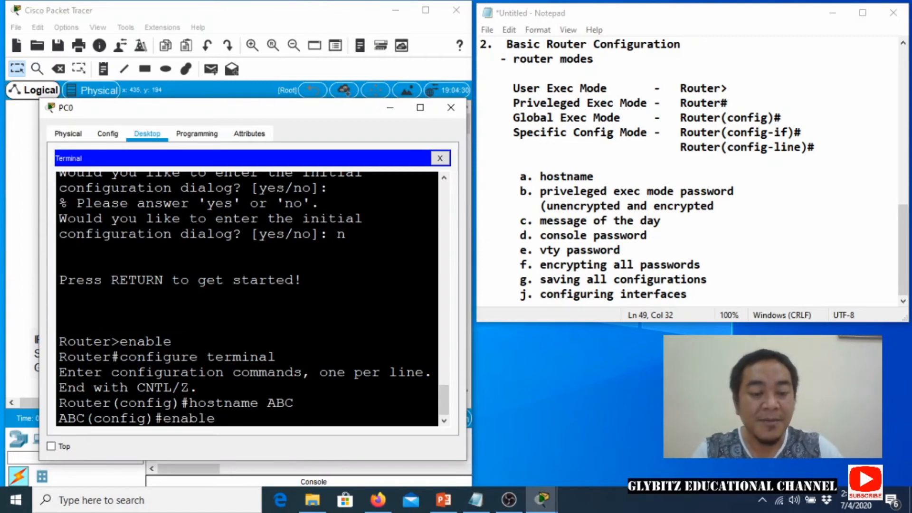
type("pa")
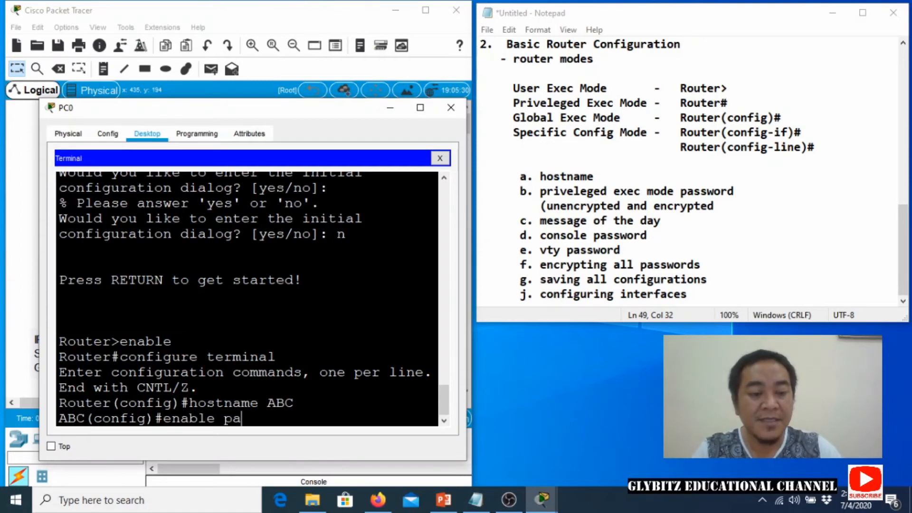
type("ssword cisco")
key("Return")
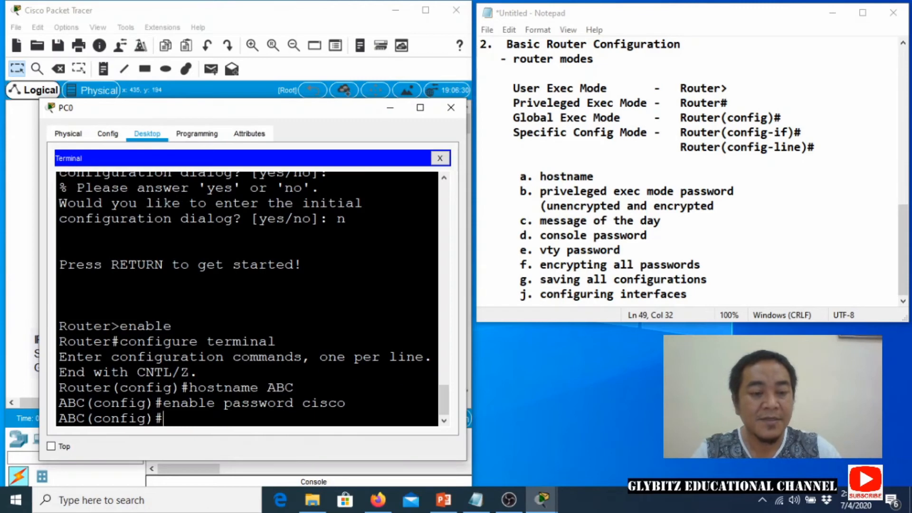
type("enable secret p")
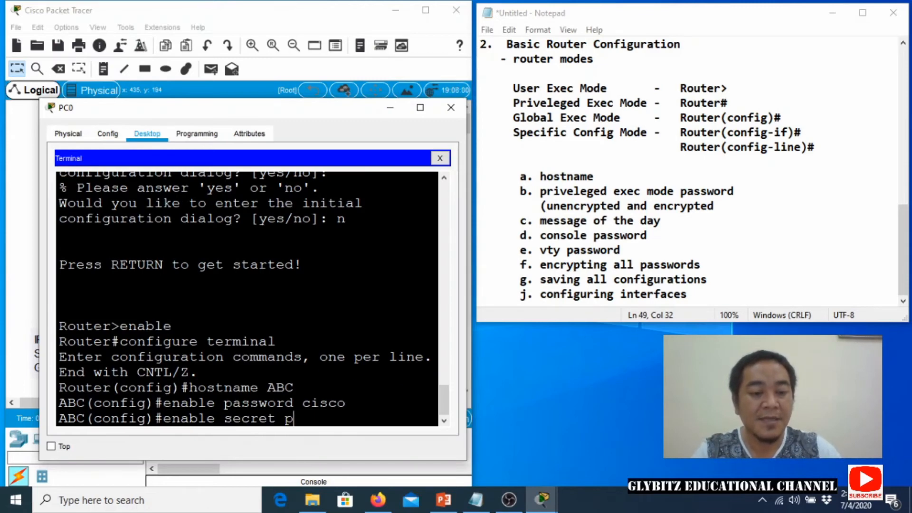
key("BackSpace")
type("cl")
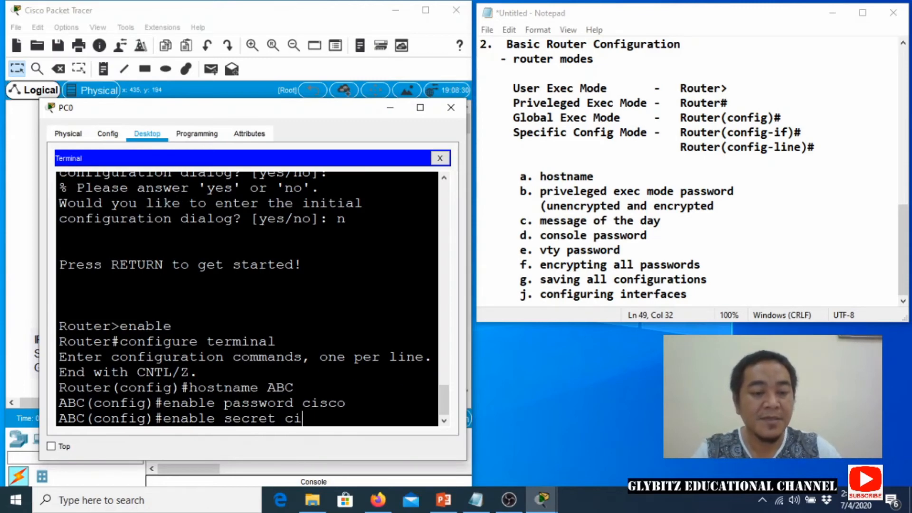
type("ass")
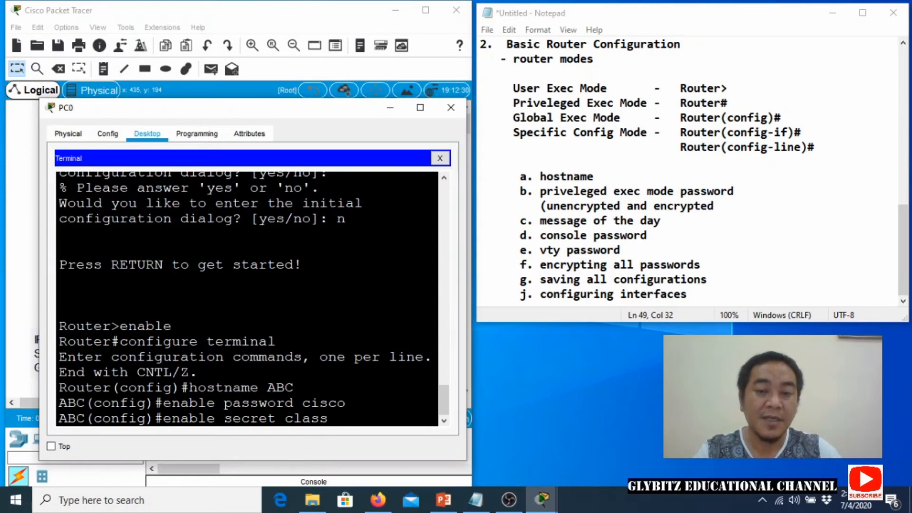
key("Return")
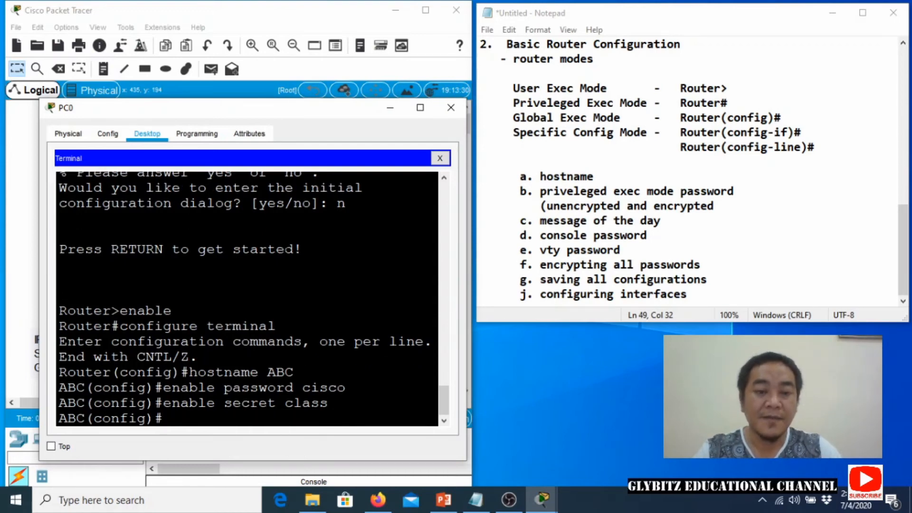
Apply banner motd # DO NOT ACCESS THIS DEVICE # on router ABC.
type("bannet m")
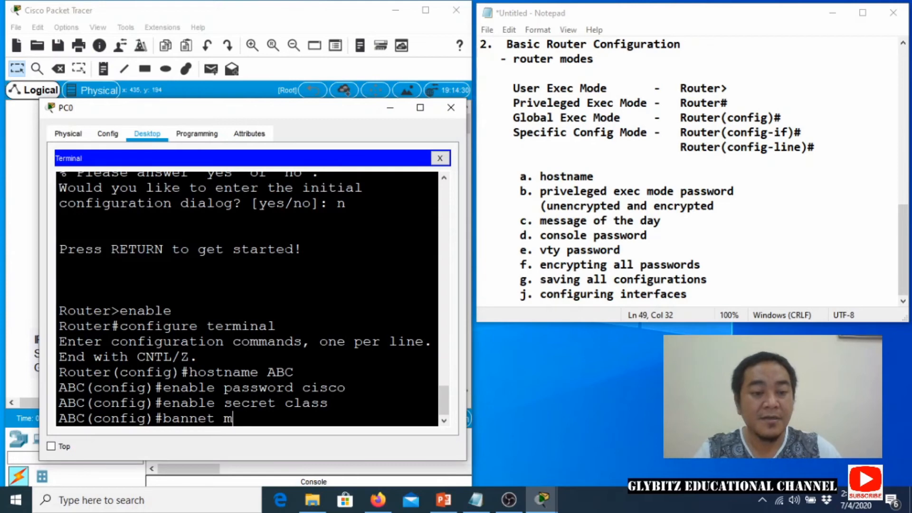
key("BackSpace")
key("BackSpace")
key("BackSpace")
type("r motd")
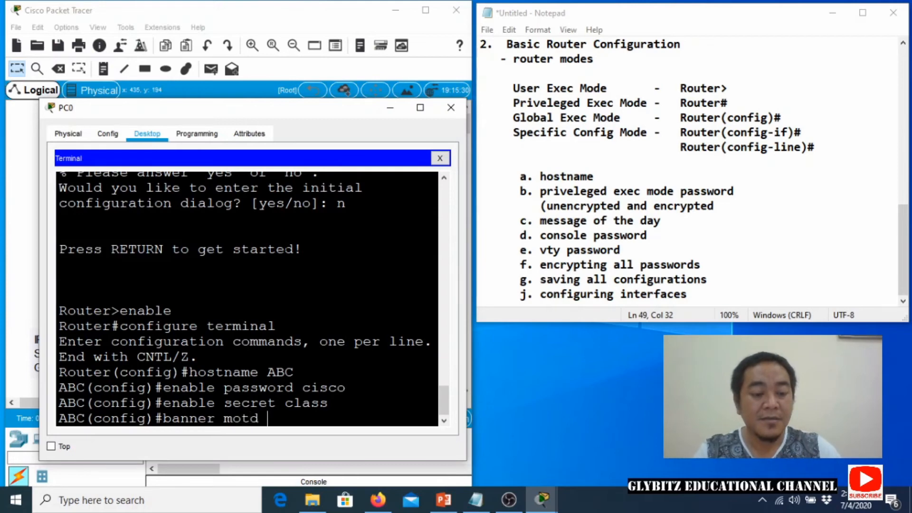
type(" #")
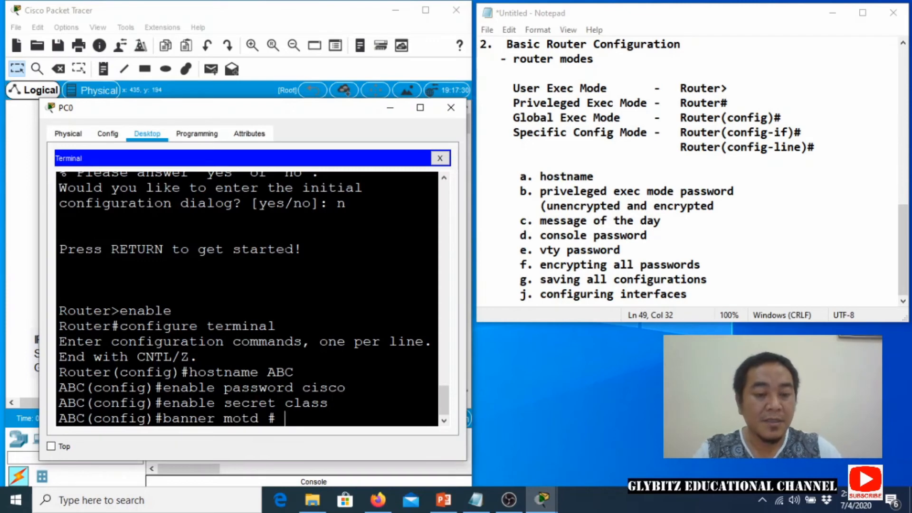
type(" ONLY AU")
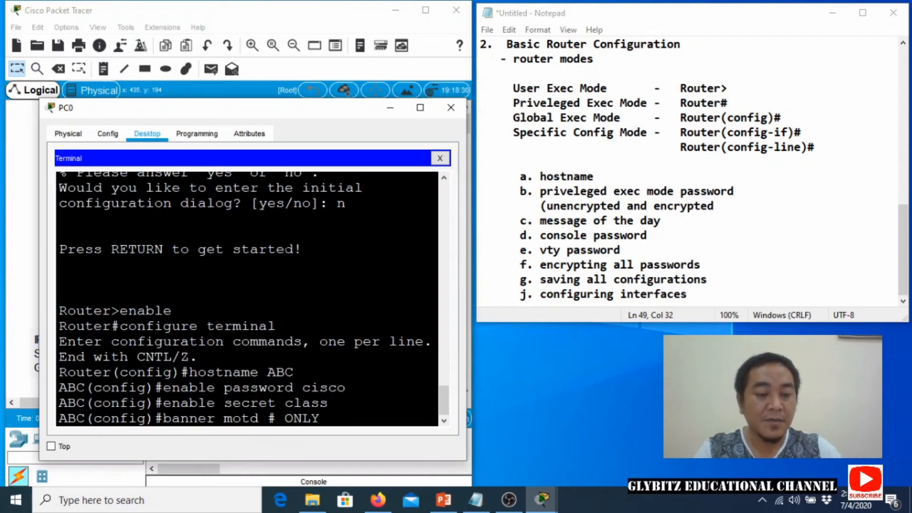
key("BackSpace")
key("BackSpace")
key("BackSpace")
key("BackSpace")
key("BackSpace")
key("BackSpace")
key("BackSpace")
key("BackSpace")
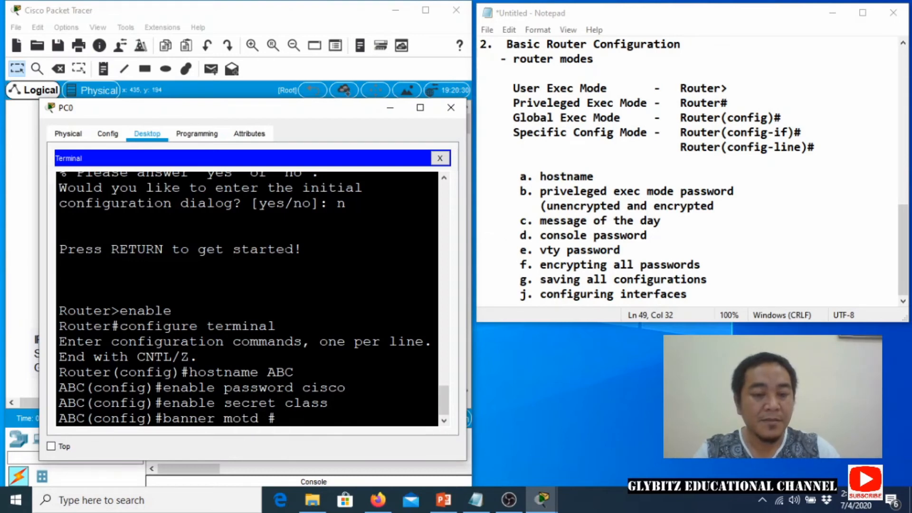
type("DO NOT")
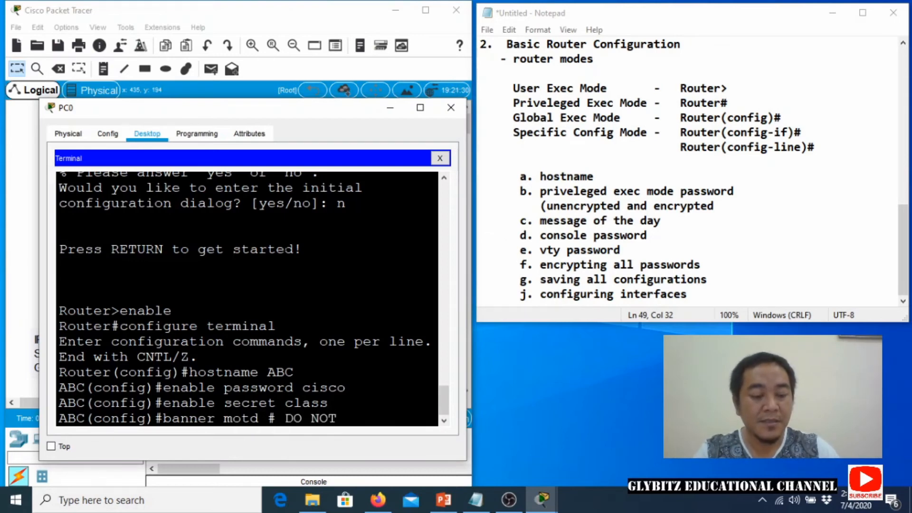
type(" ACCESS ")
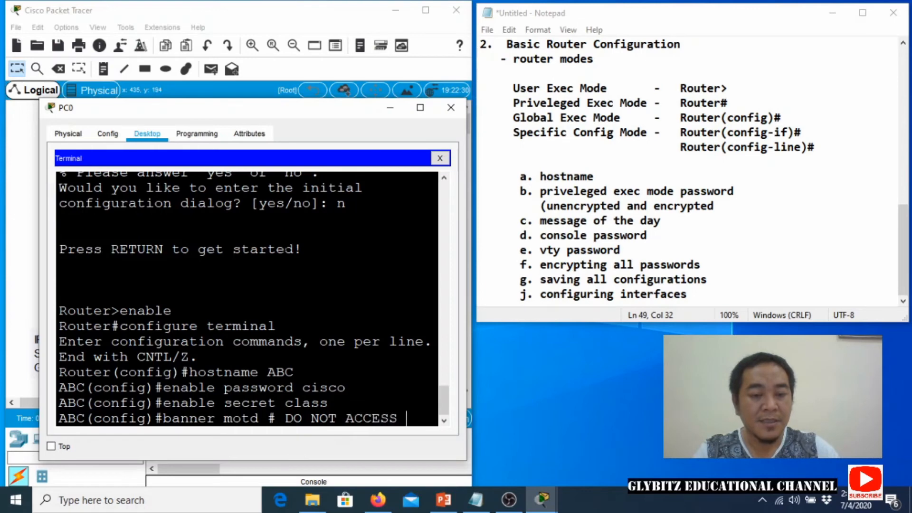
type("THIS DE")
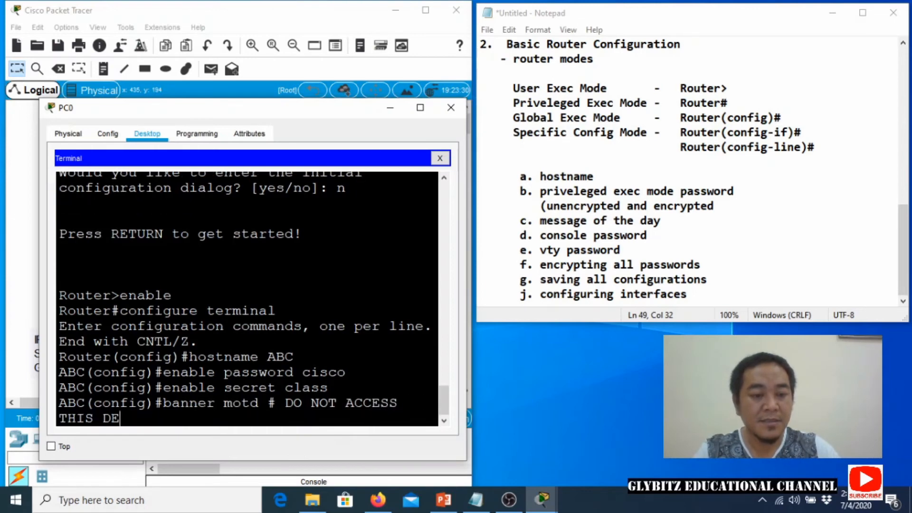
type("VICE #")
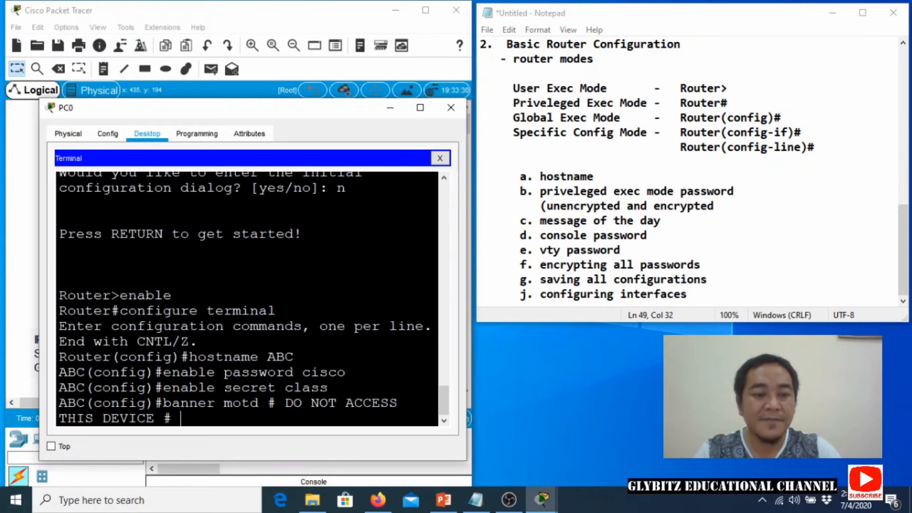
key("Return")
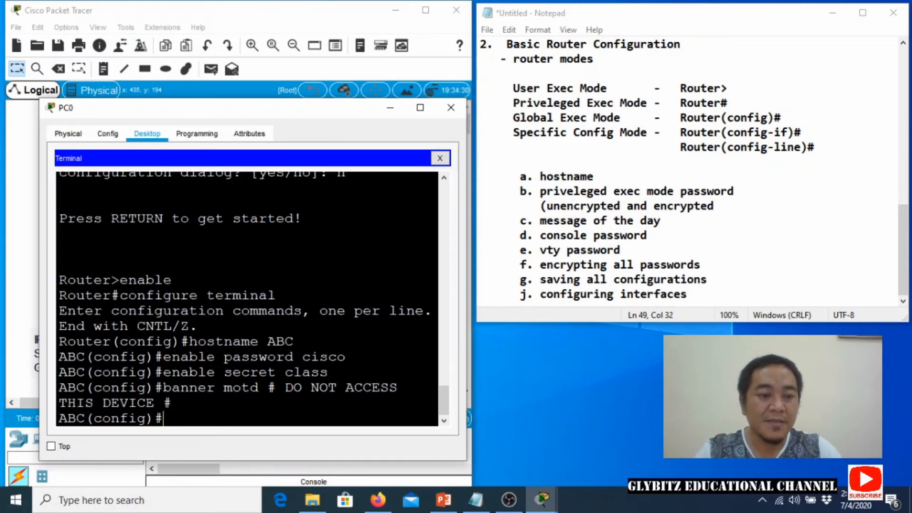
Give console line 0 a password and require login on it.
type("lin")
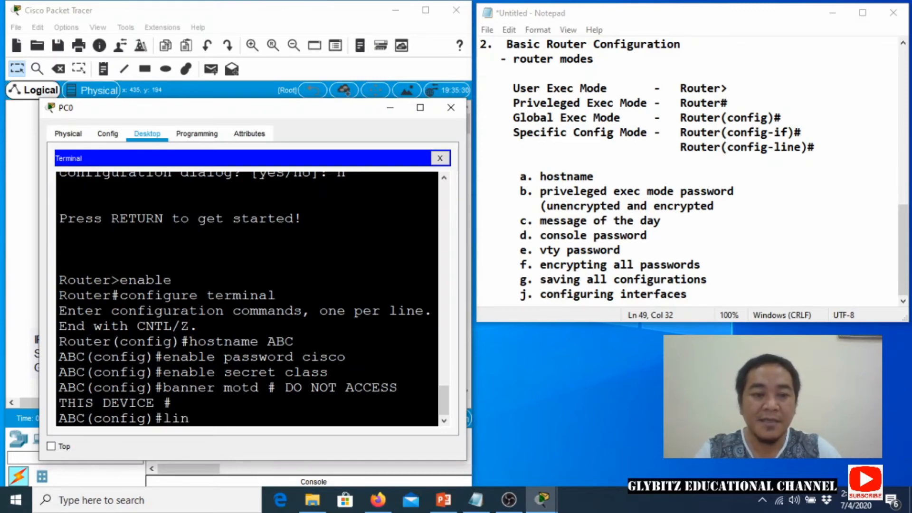
type("e console")
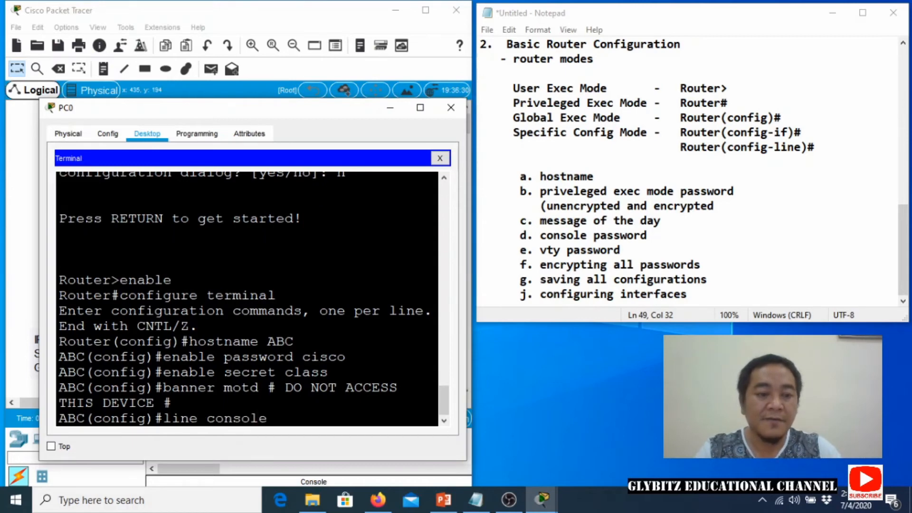
type(" 0")
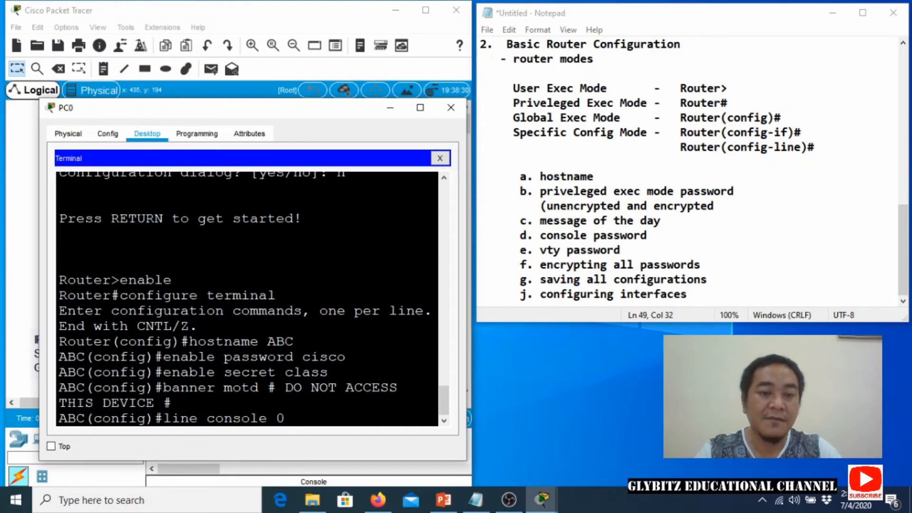
key("Return")
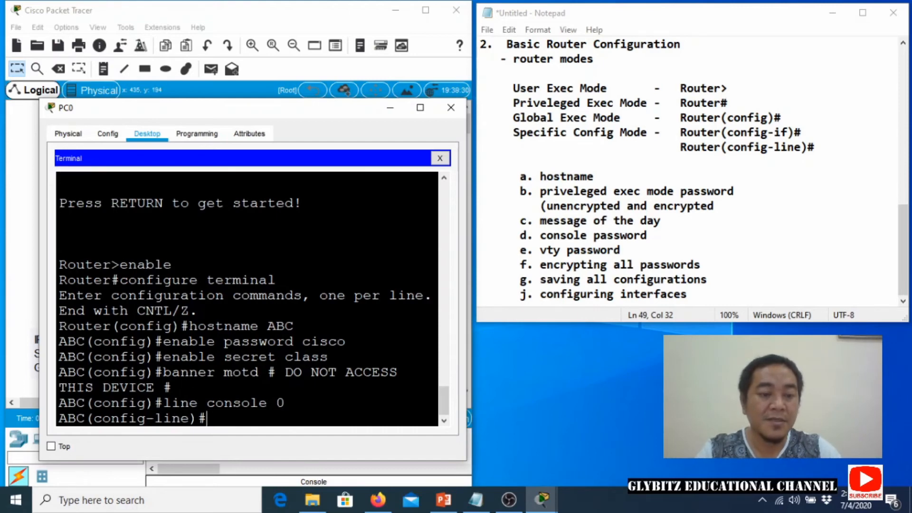
type("password cisco")
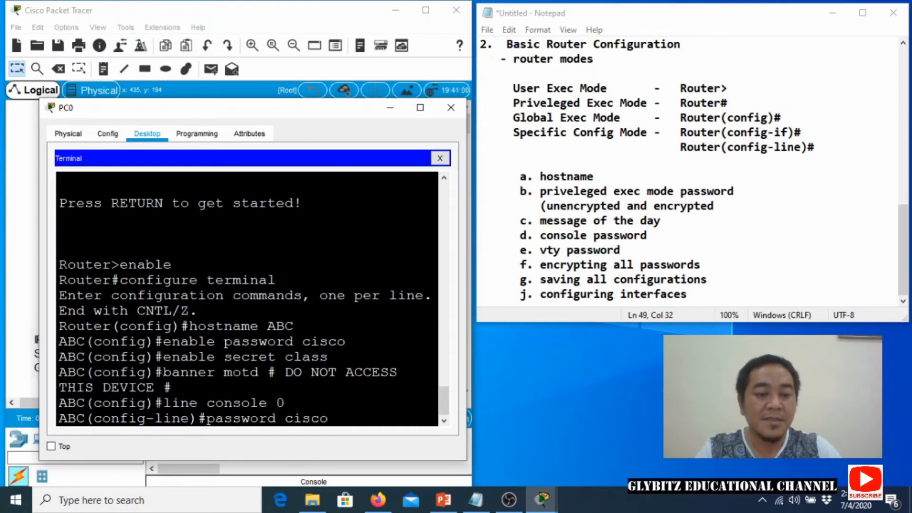
key("Return")
type("login")
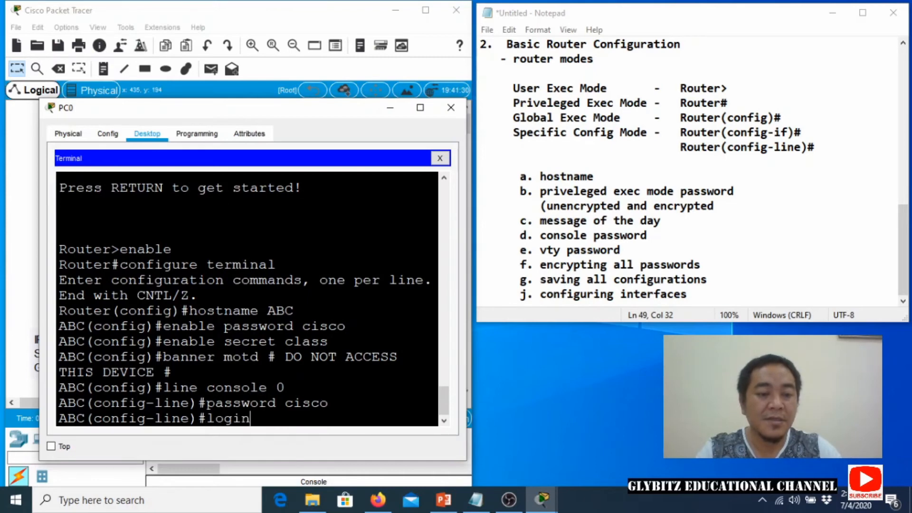
key("Return")
type("x")
key("BackSpace")
type("e)#e")
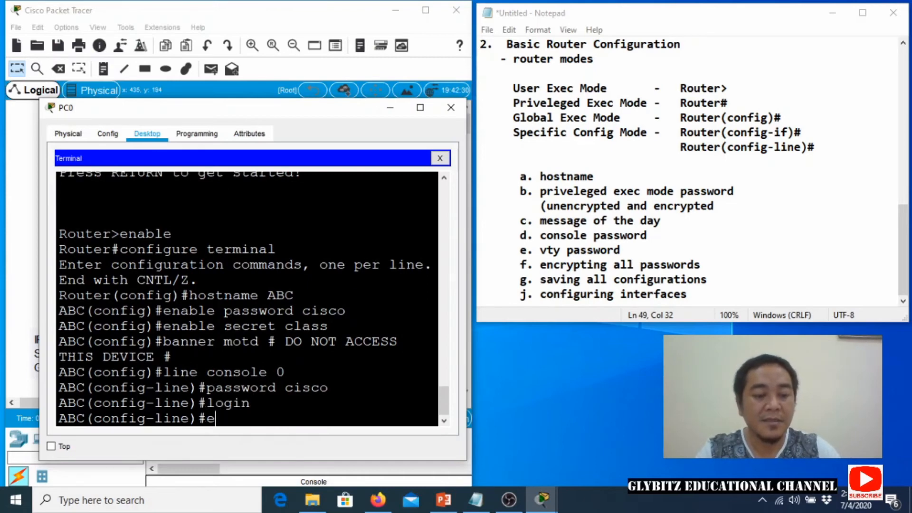
type("xit")
key("Return")
Give vty lines 0 4 a password, require login, and exit to global configuration.
type("line v")
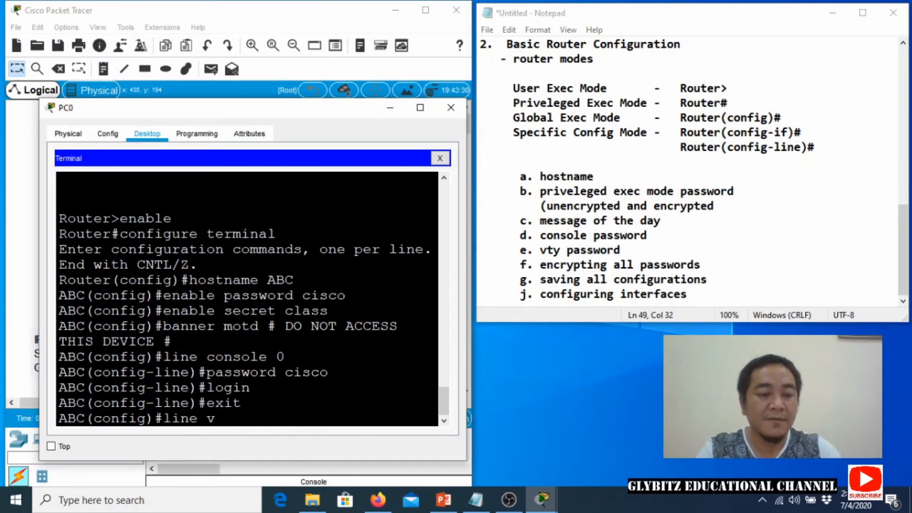
type("ty 0 4")
key("Return")
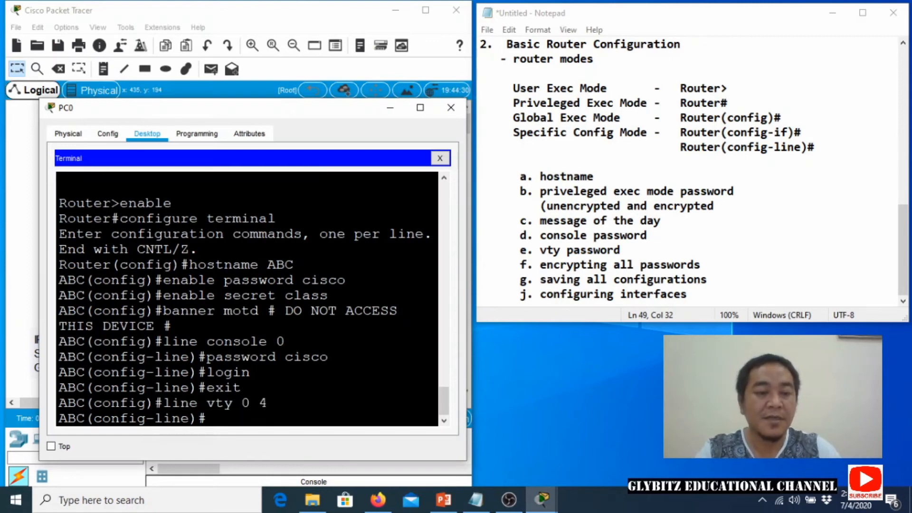
type("password cisco")
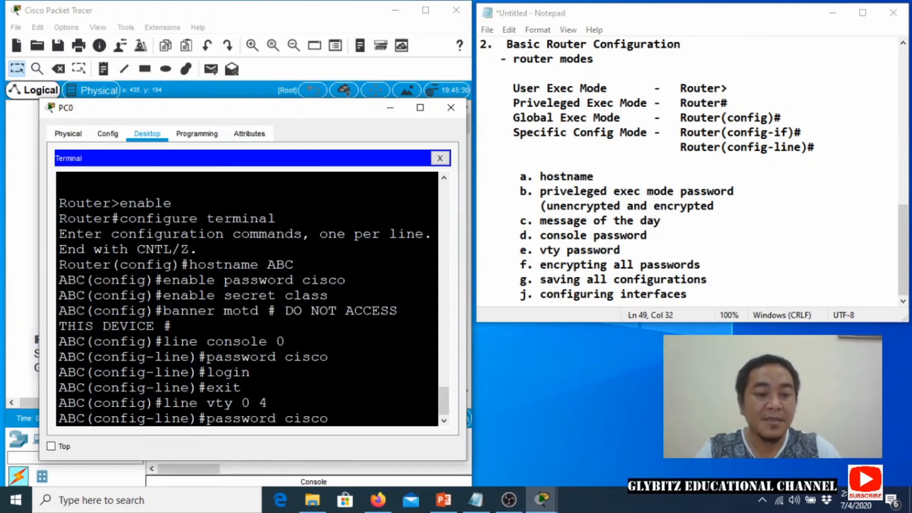
key("Return")
type("login")
key("Return")
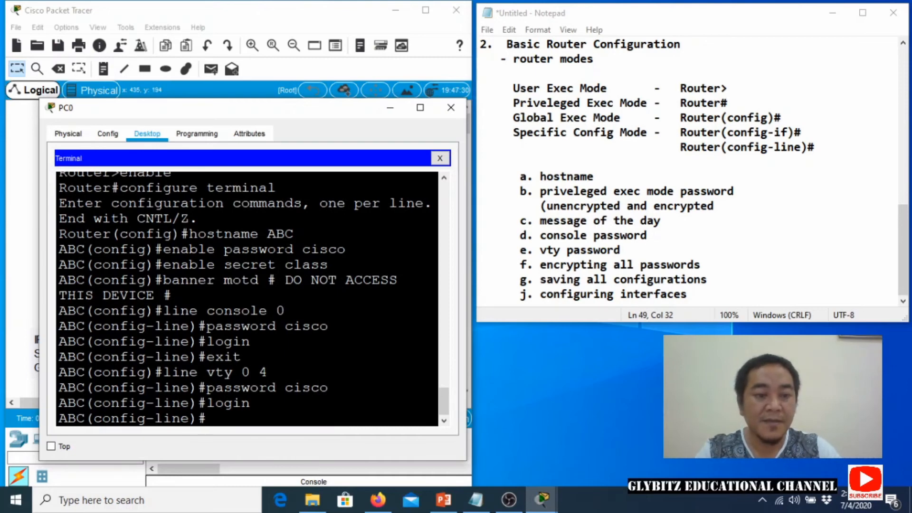
type("exit")
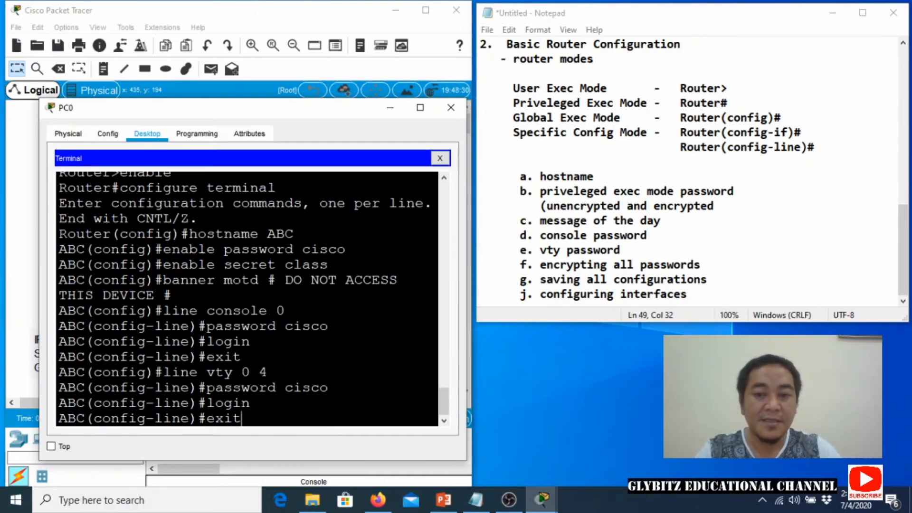
key("Return")
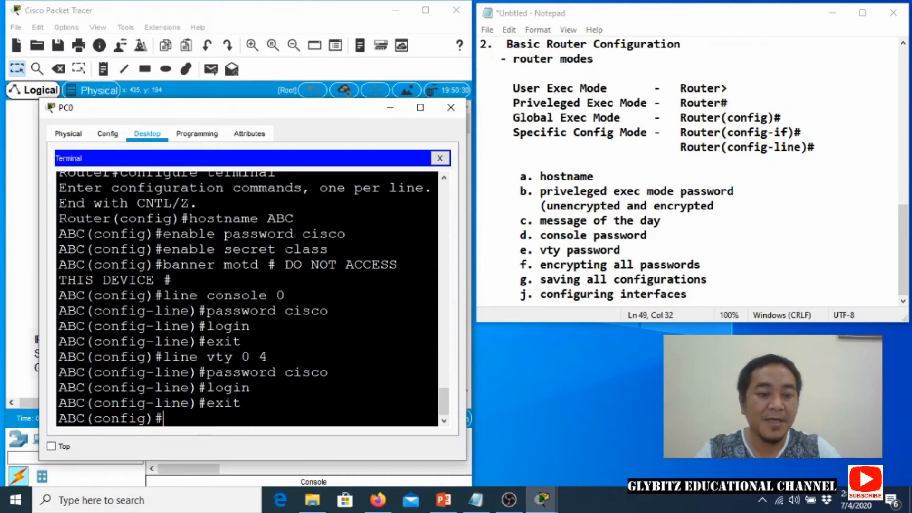
Enable service password-encryption on router ABC.
type("servie password ")
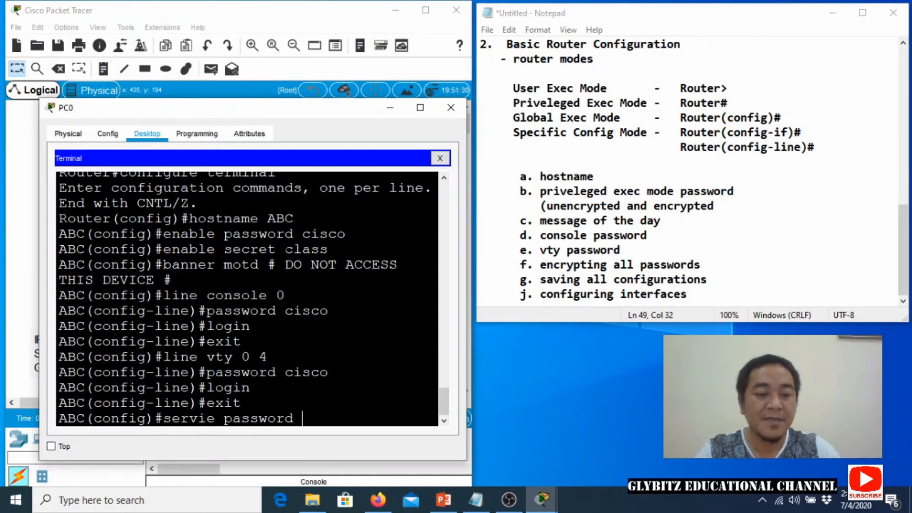
type("-en")
key("BackSpace")
key("BackSpace")
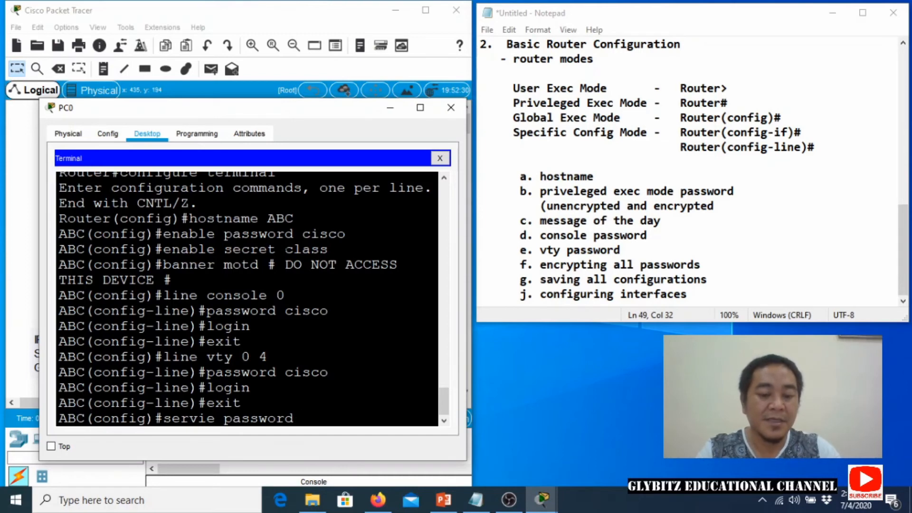
type("-encryption")
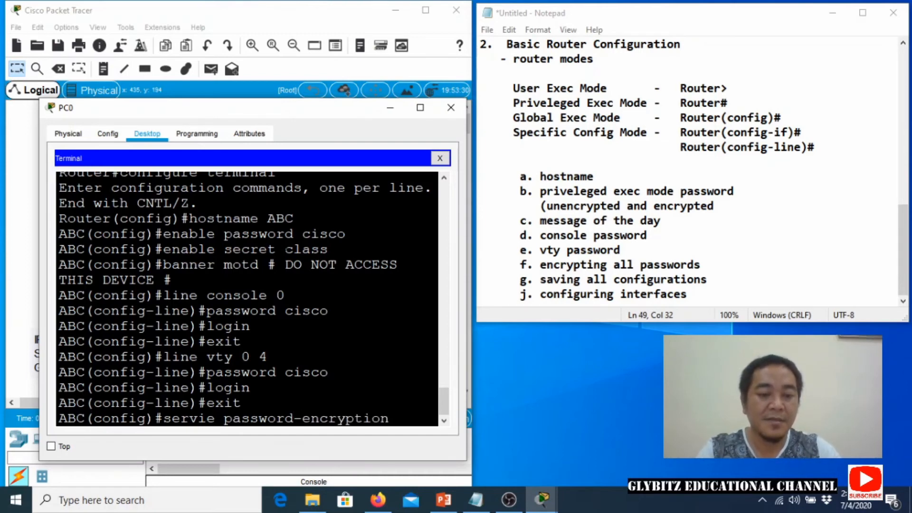
key("Return")
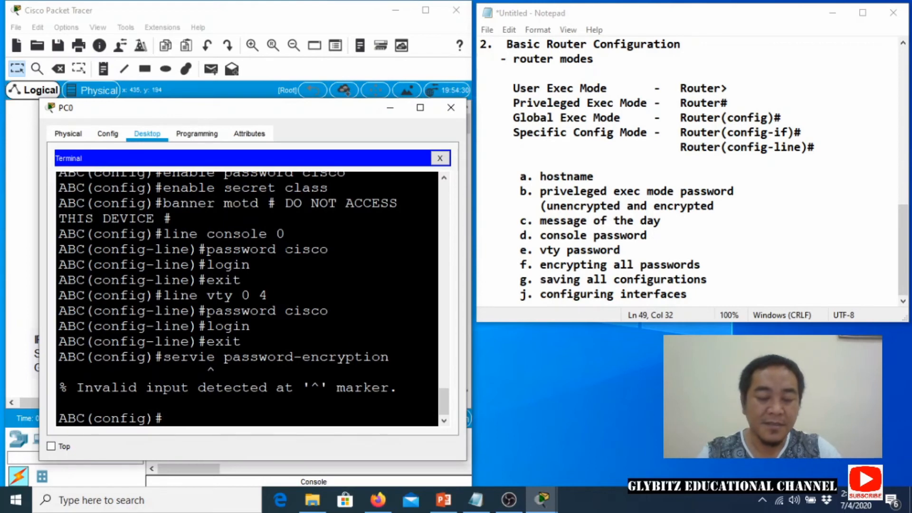
key("Up")
key("Left")
key("Left")
key("Left")
key("Left")
key("Left")
key("Left")
key("Left")
key("Left")
key("Left")
key("Left")
key("Left")
key("Left")
key("Left")
key("Left")
key("Left")
key("Left")
key("Left")
key("Left")
key("Left")
key("Left")
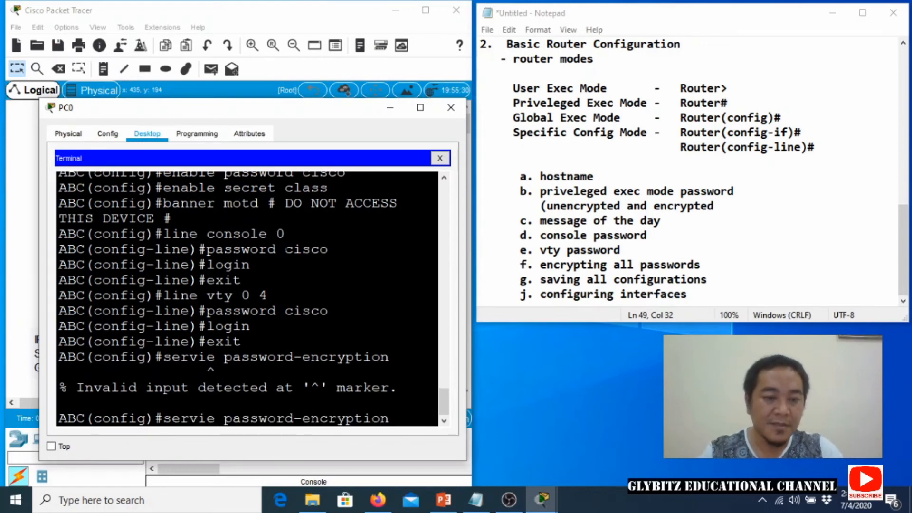
type("c")
key("Right")
key("Right")
key("Right")
key("Right")
key("Right")
key("Right")
key("Right")
key("Right")
key("Right")
key("Right")
key("Right")
key("Right")
key("Right")
key("Right")
key("Right")
key("Right")
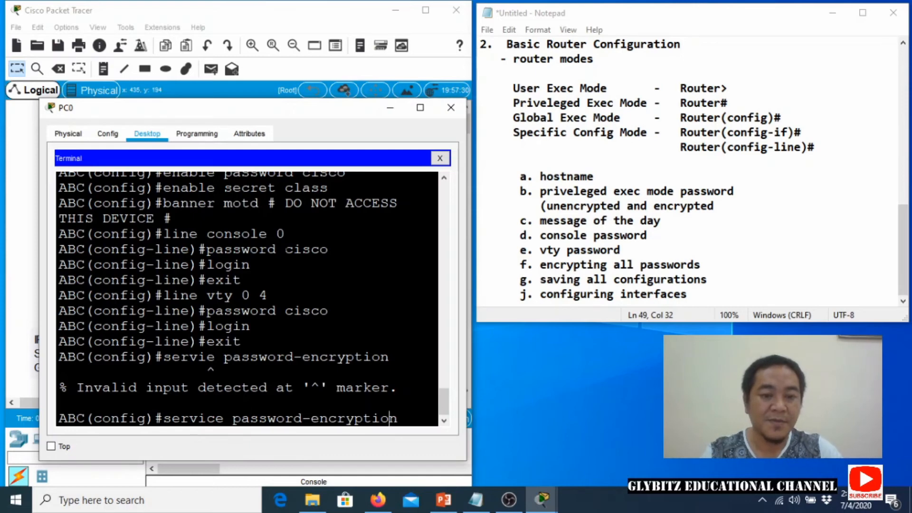
key("Right")
key("Return")
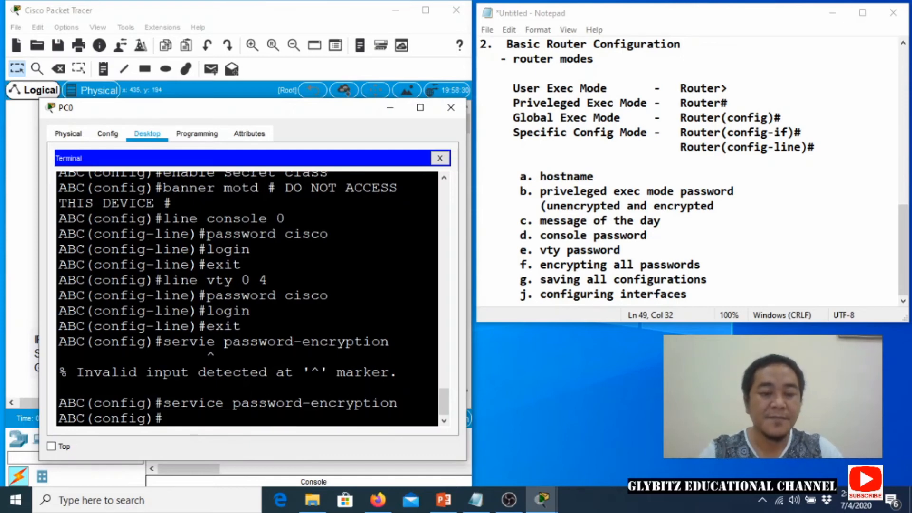
Return to privileged mode with Ctrl+Z and copy running-config to startup-config.
key("ctrl+z")
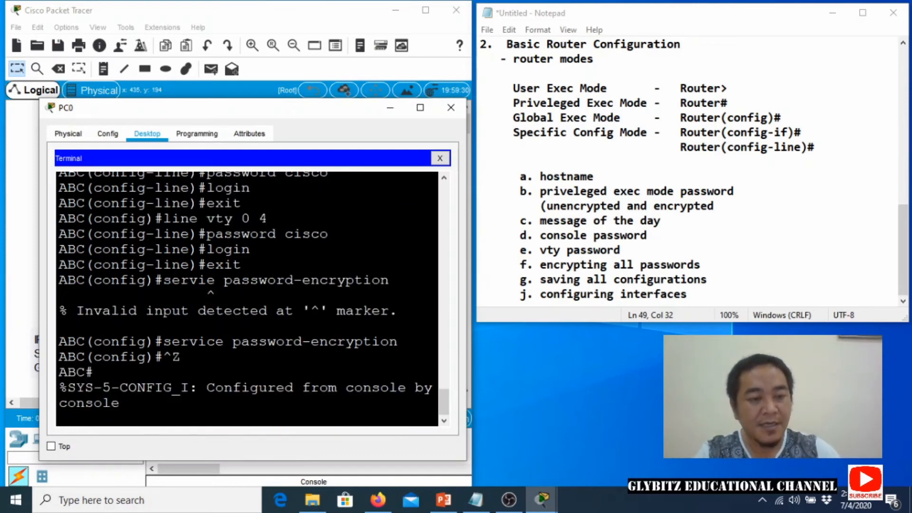
key("Return")
type("copy ")
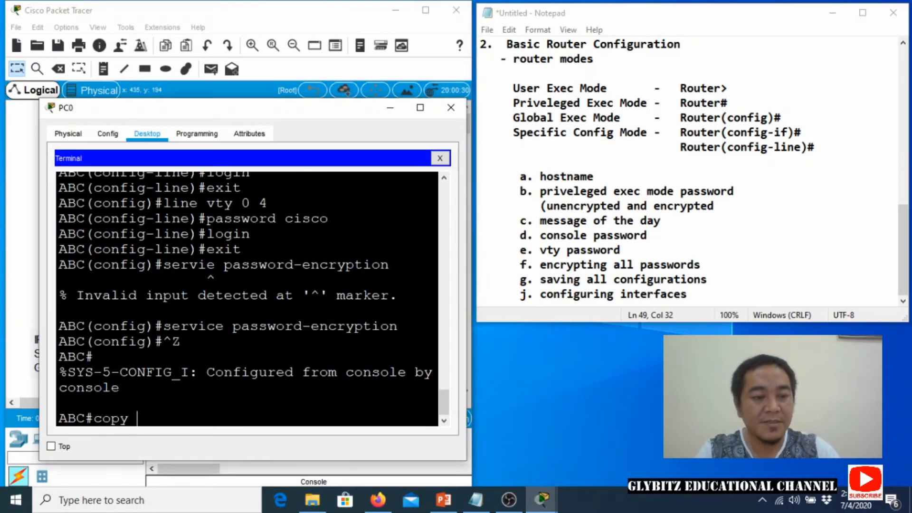
type("running-")
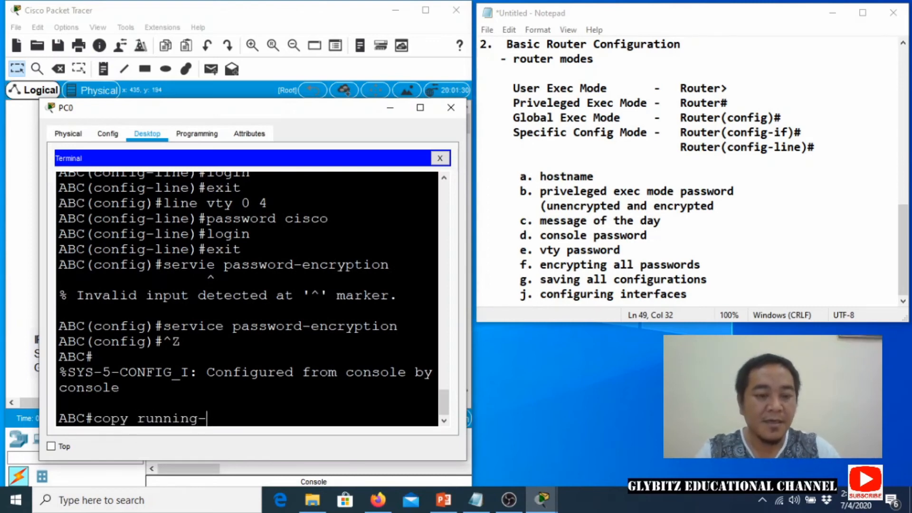
type("config startp")
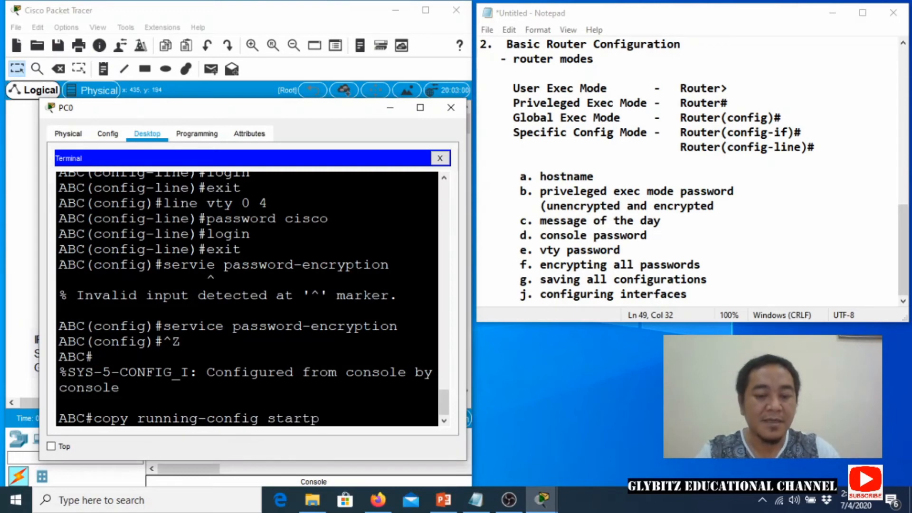
key("BackSpace")
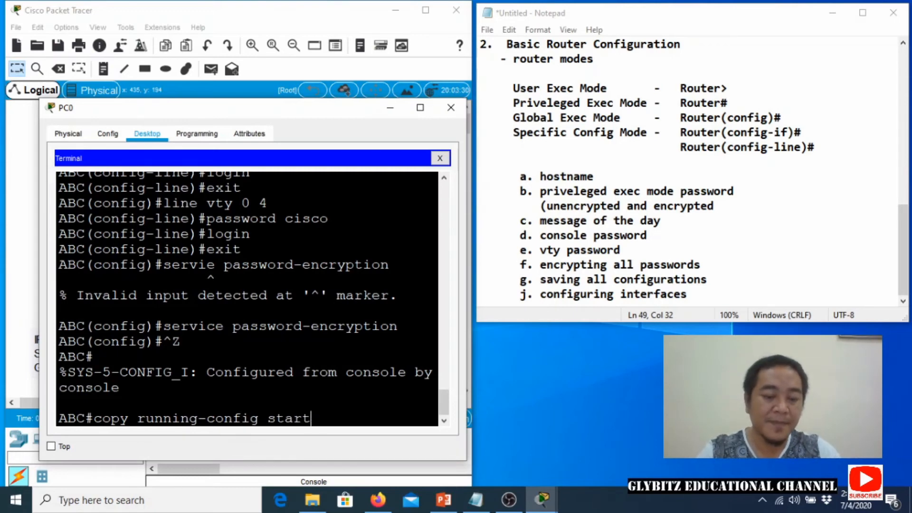
type("up-config")
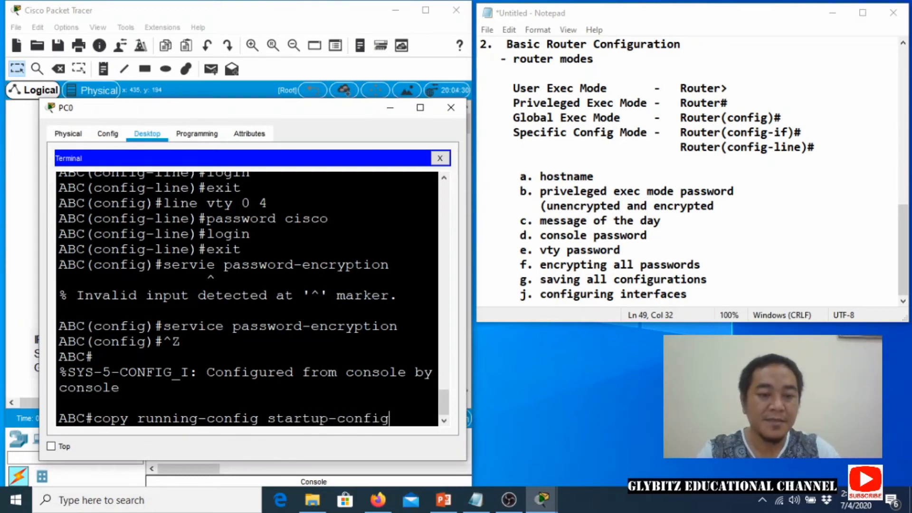
key("Return")
key("Return")
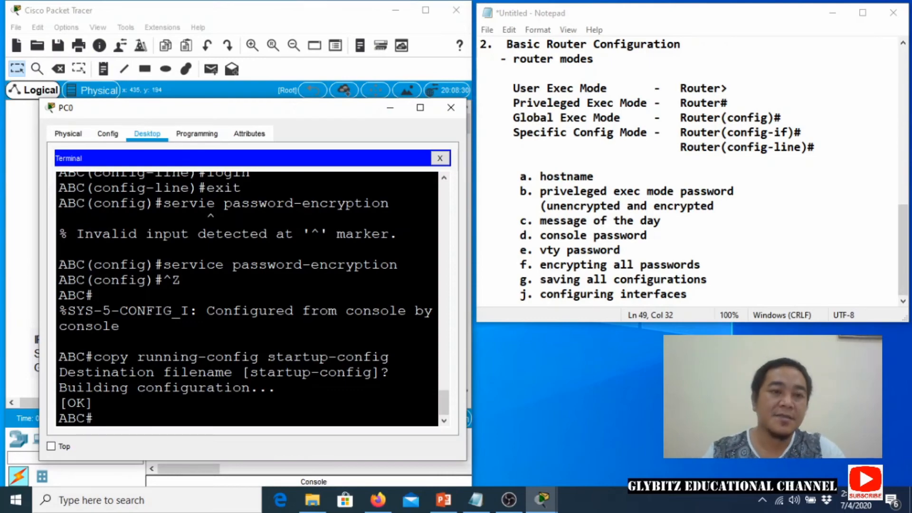
Move the PC0 terminal aside and bring the Packet Tracer topology and Notepad notes forward.
left_click_drag(134, 116, 141, 73)
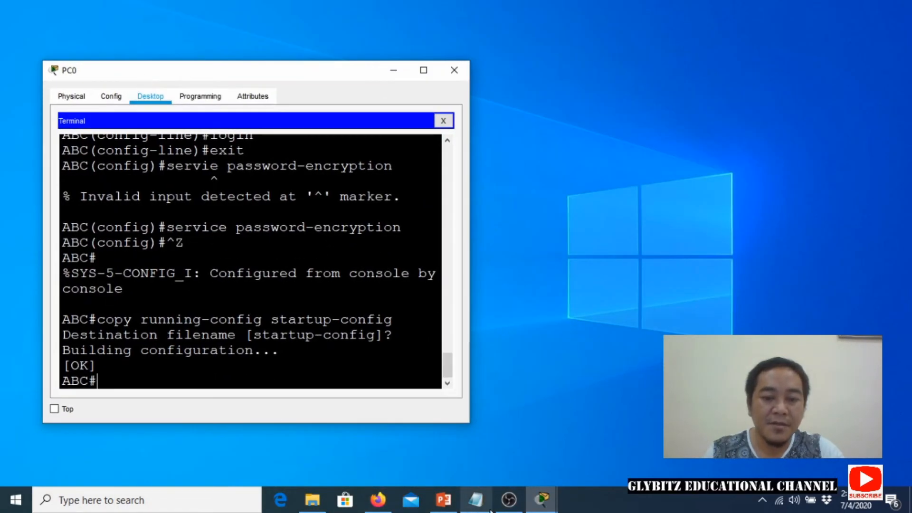
mouse_move(542, 499)
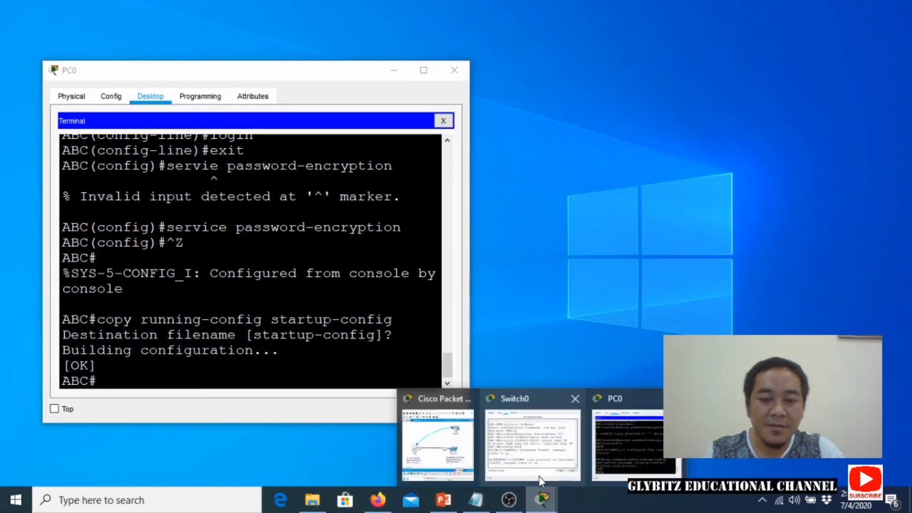
left_click(447, 451)
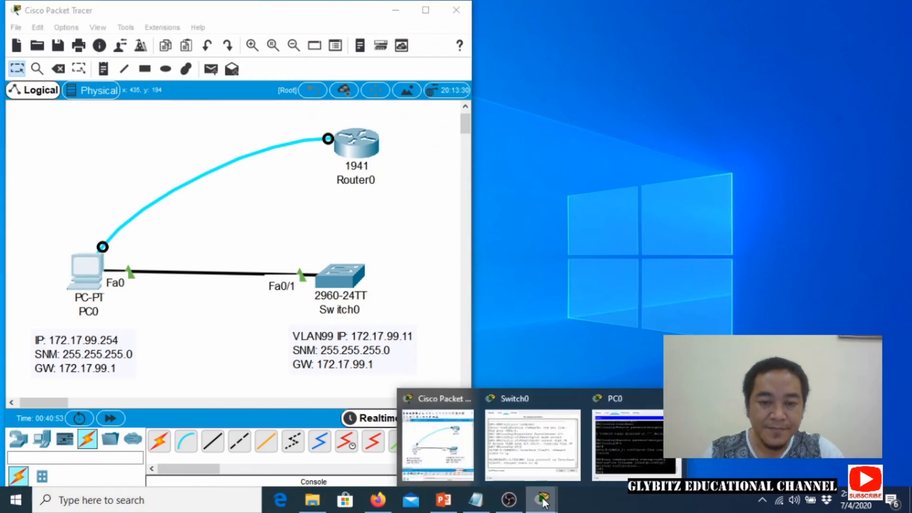
left_click(475, 499)
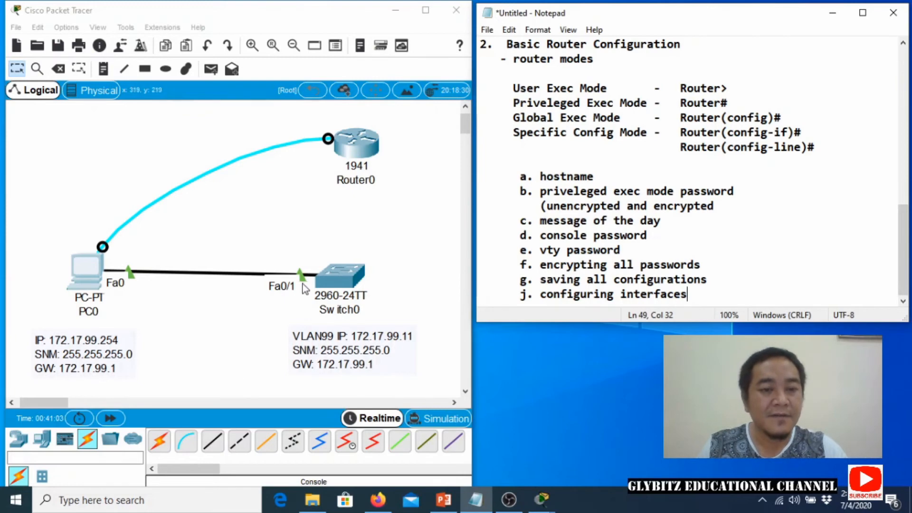
left_click(212, 441)
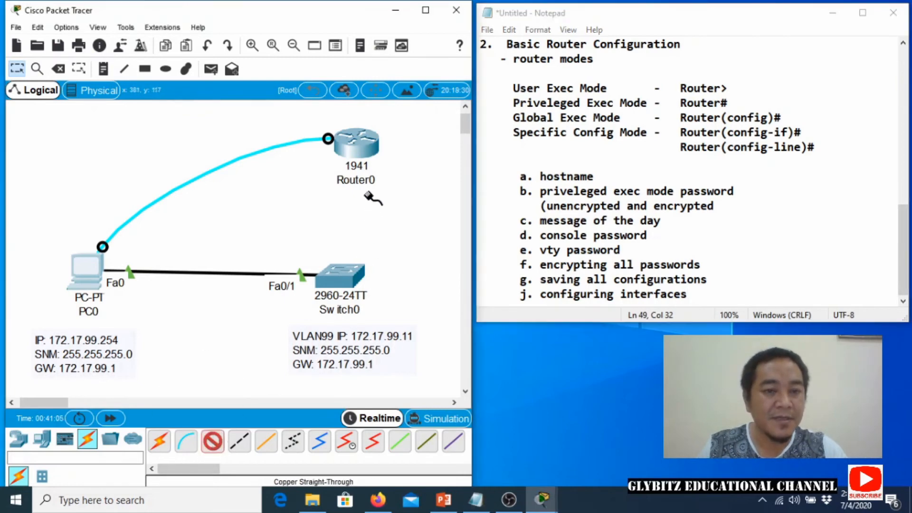
left_click(354, 152)
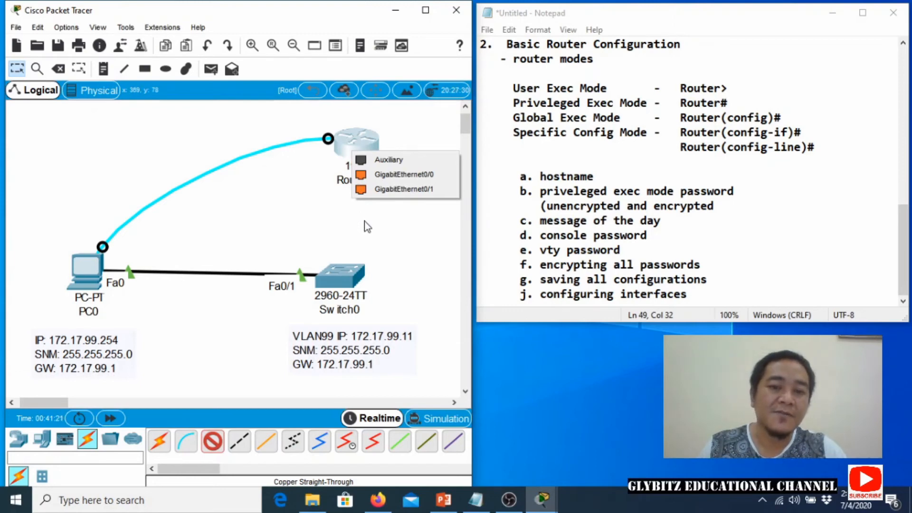
left_click(130, 139)
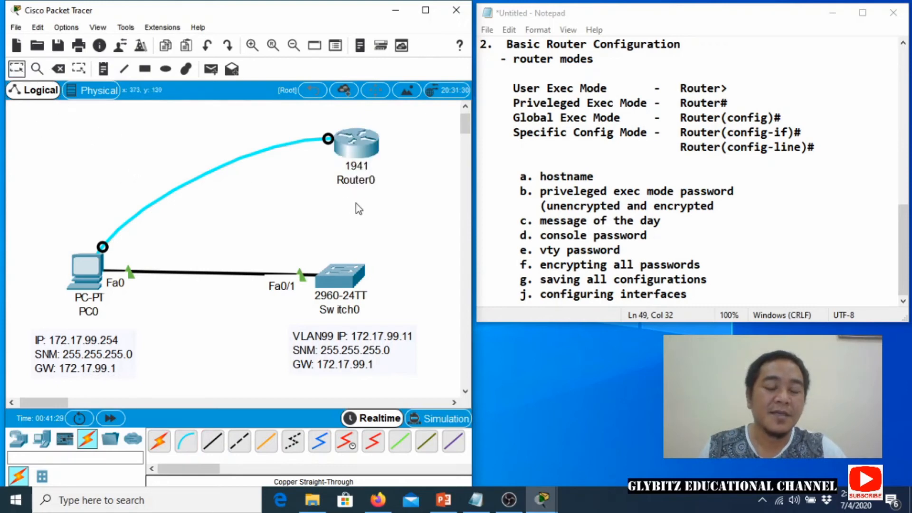
left_click(708, 294)
Type 'fastethernet/gigabitethernet - LAN' and an indented 'serial- WAN' line under configuring interfaces.
key("Return")
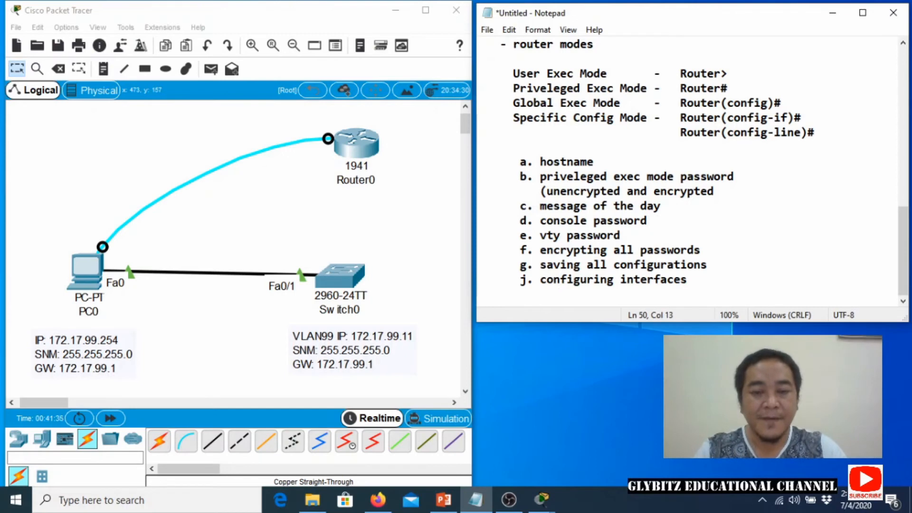
type("fastether")
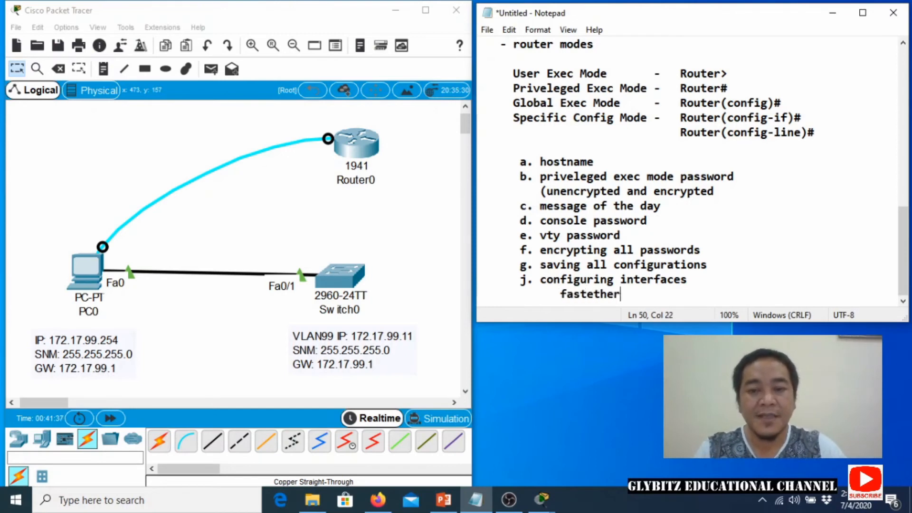
type("net/")
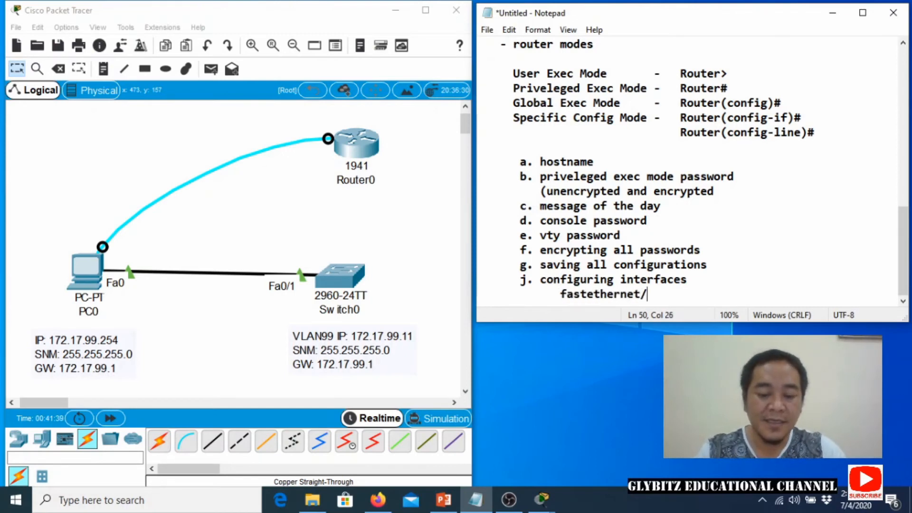
type("gigabith")
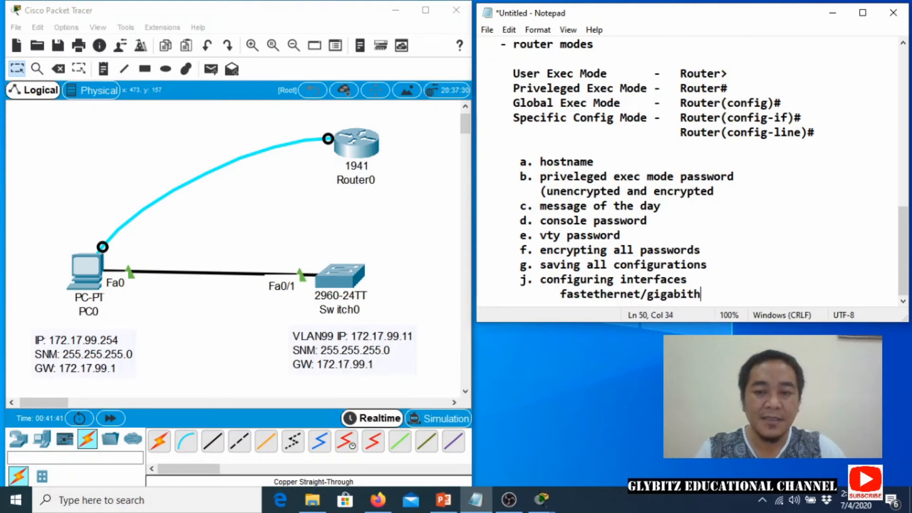
key("BackSpace")
key("BackSpace")
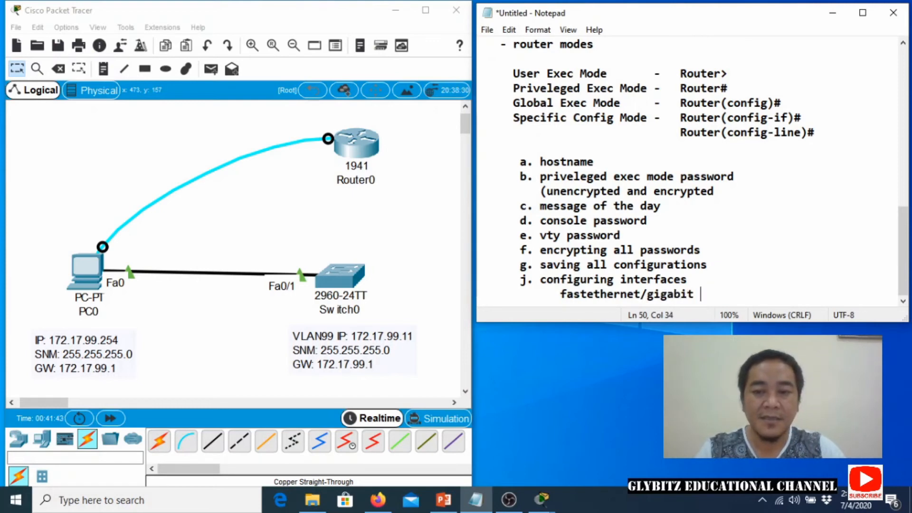
type("ethernet")
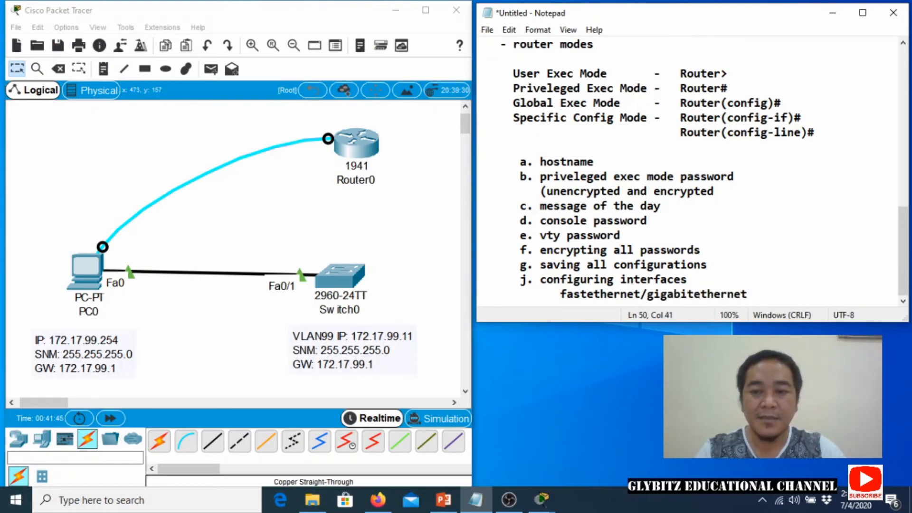
type(" - L")
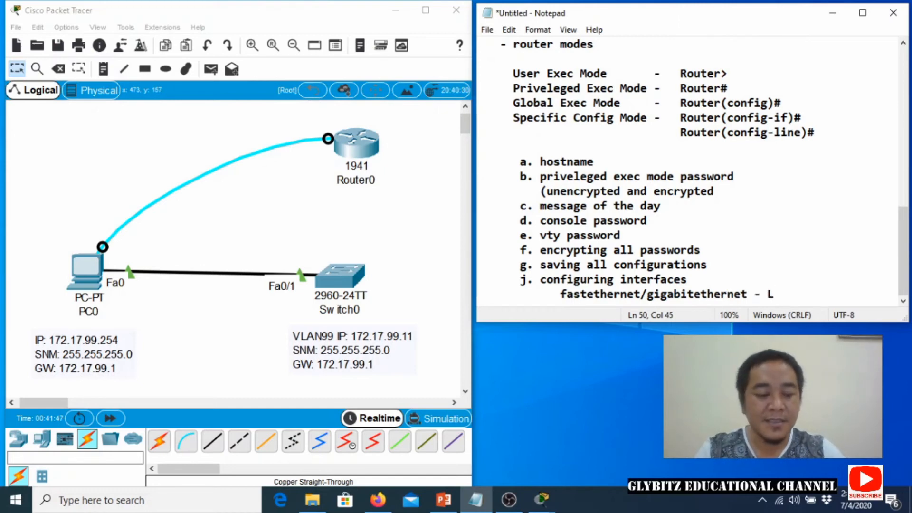
type("AN")
key("Return")
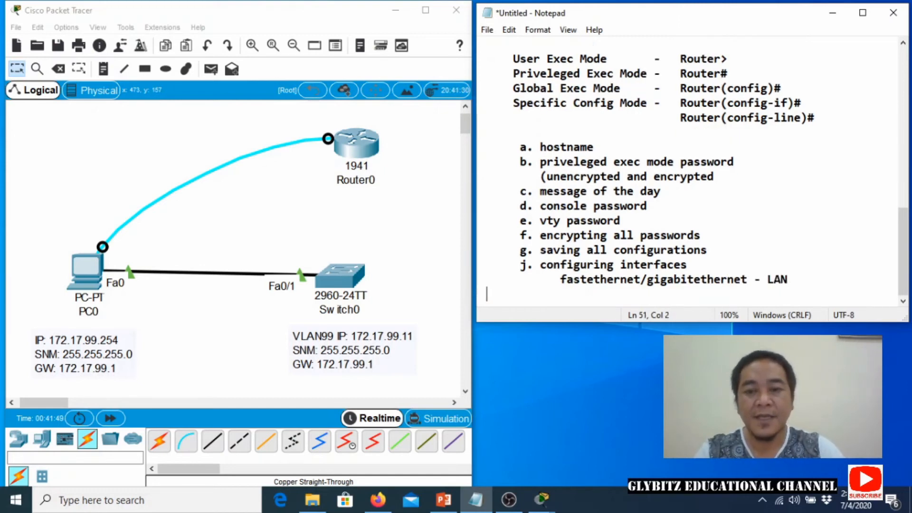
key("BackSpace")
key("BackSpace")
key("BackSpace")
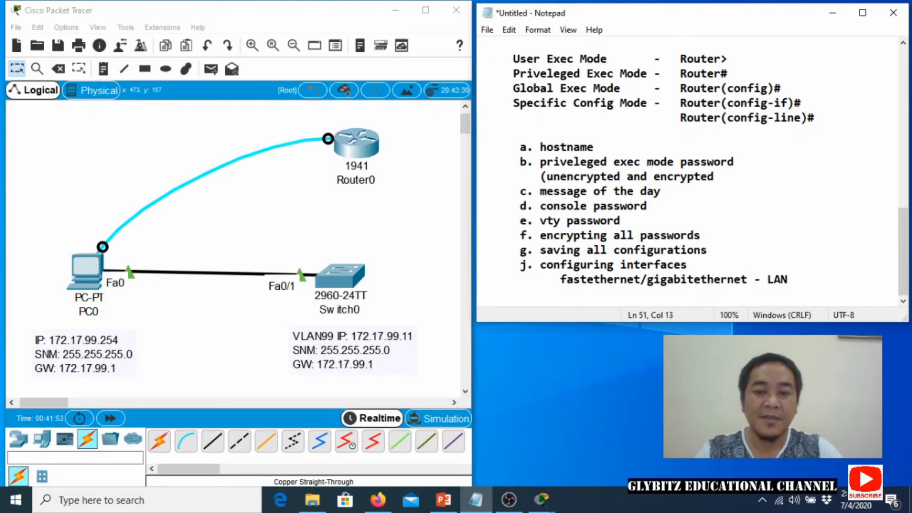
type("serial ")
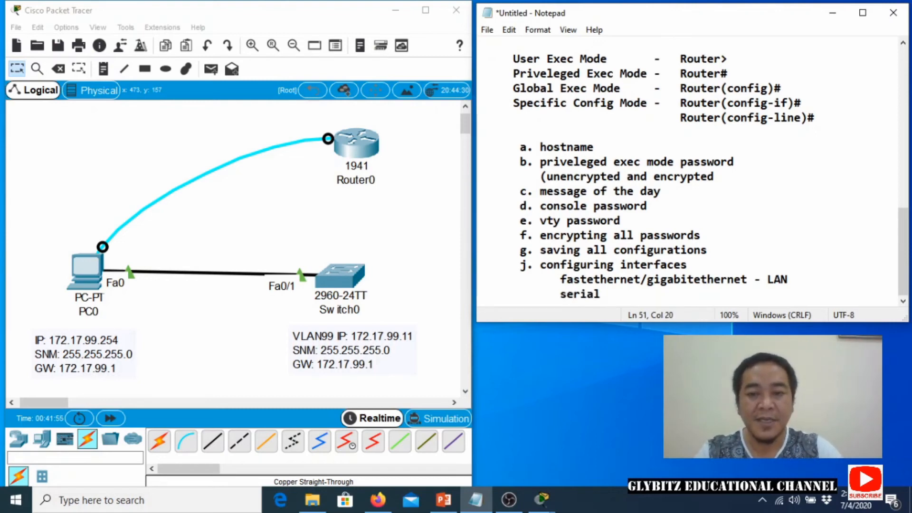
type("- w")
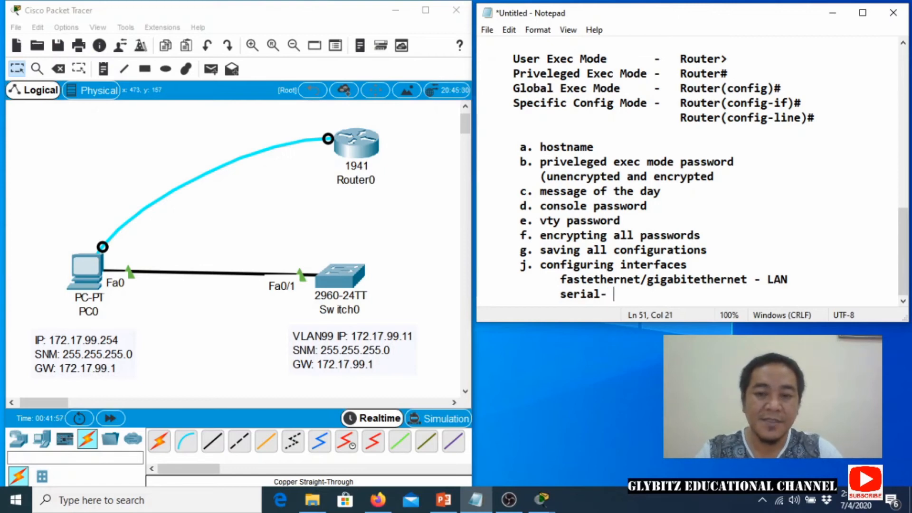
key("BackSpace")
key("BackSpace")
key("BackSpace")
type("- WAN")
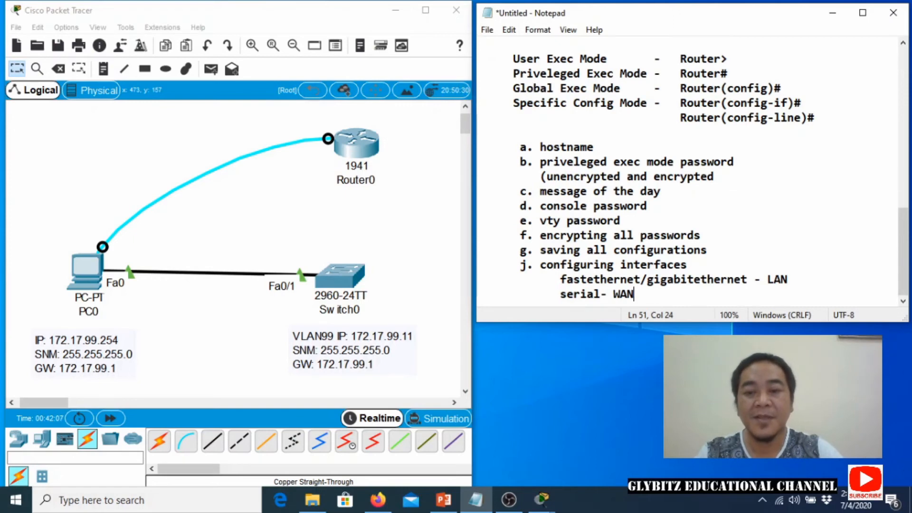
Append '(straight through)' to the LAN line and tidy its indentation and spacing.
left_click(807, 279)
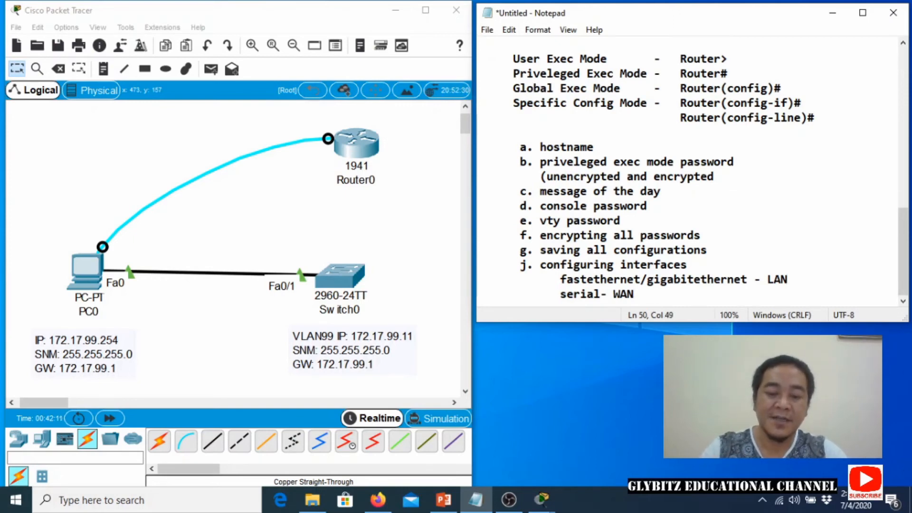
type("(sr")
type("raug")
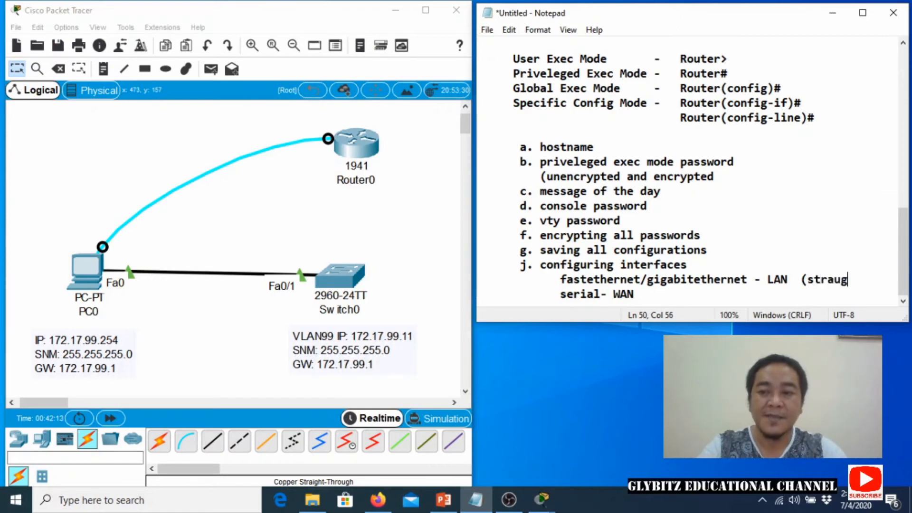
key("BackSpace")
key("BackSpace")
type("ight ")
type("thro")
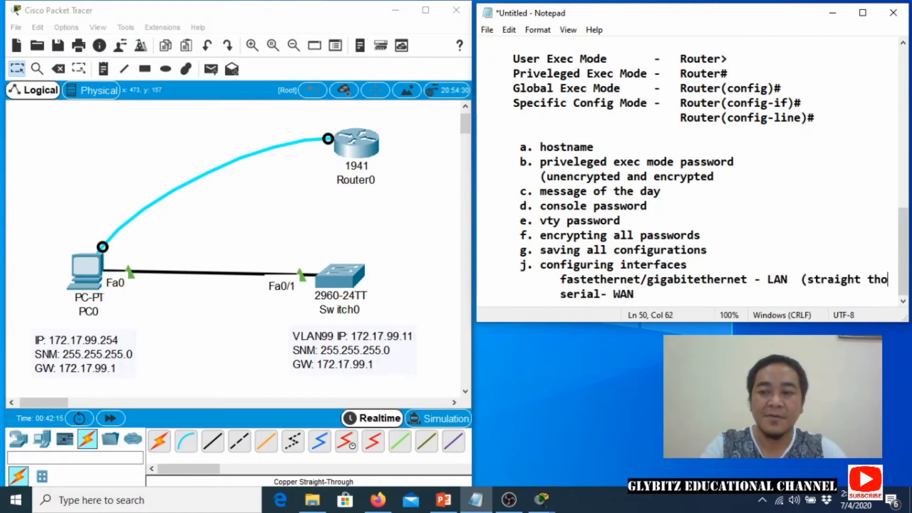
type("ugh)")
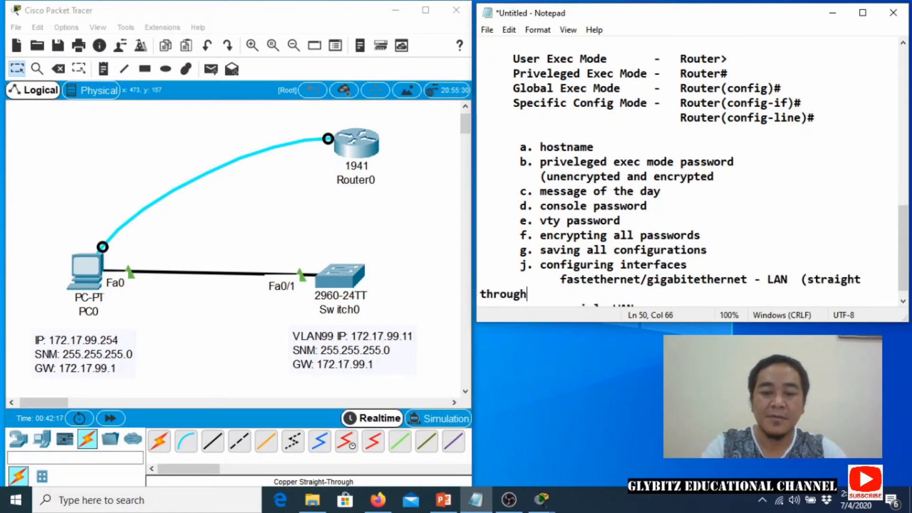
left_click(561, 280)
key("BackSpace")
key("BackSpace")
key("BackSpace")
key("BackSpace")
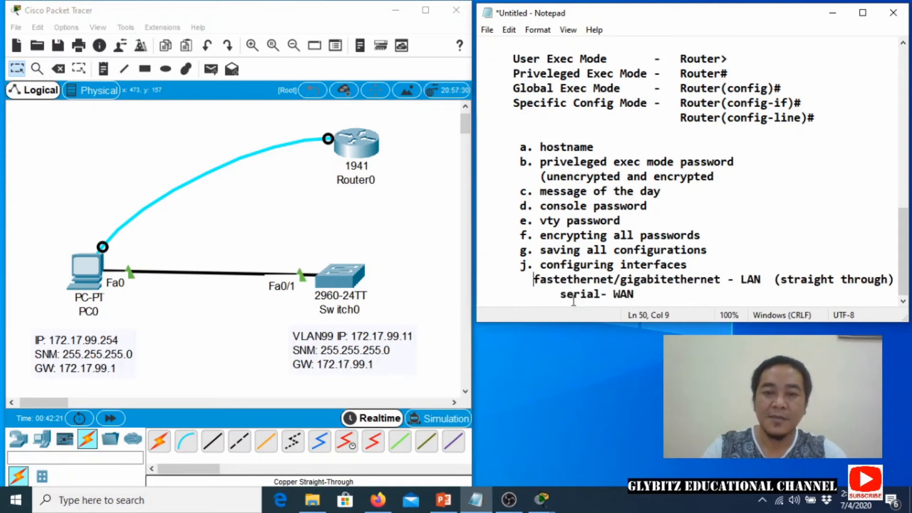
left_click(729, 283)
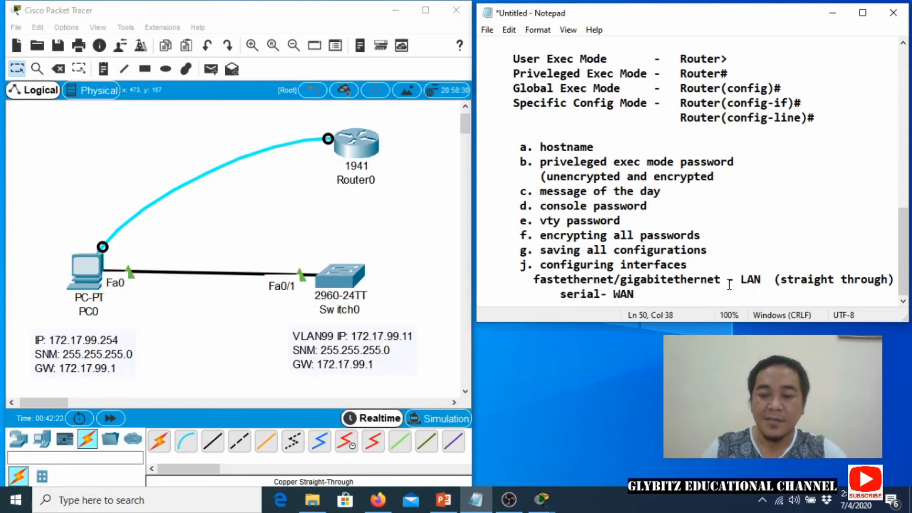
key("BackSpace")
key("BackSpace")
type("t")
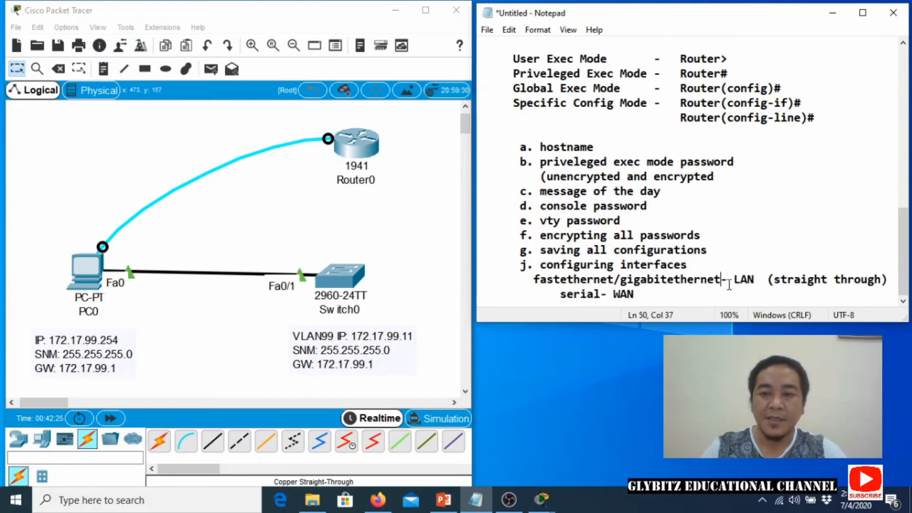
left_click(736, 283)
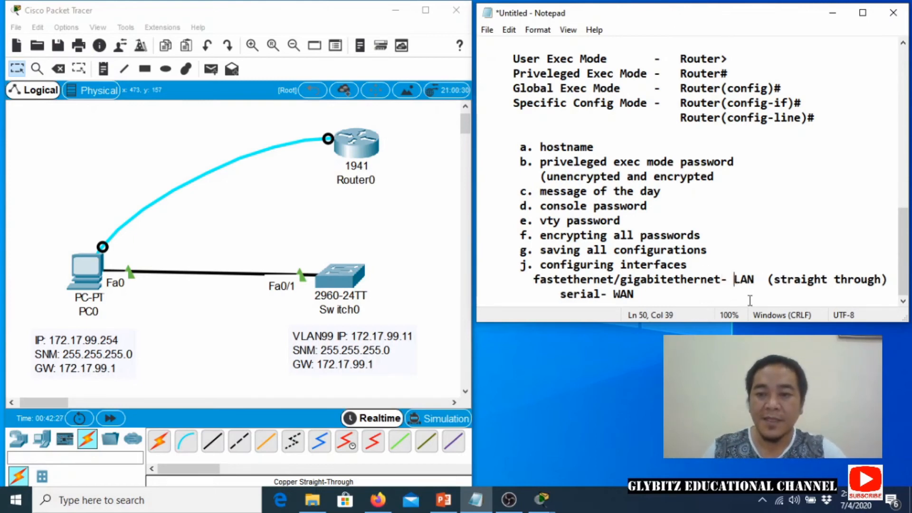
key("BackSpace")
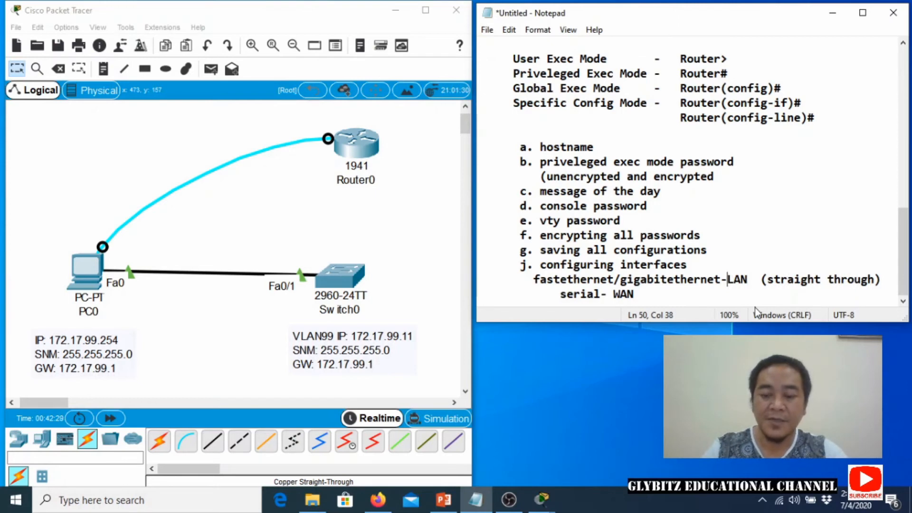
key("Right")
key("Right")
key("Right")
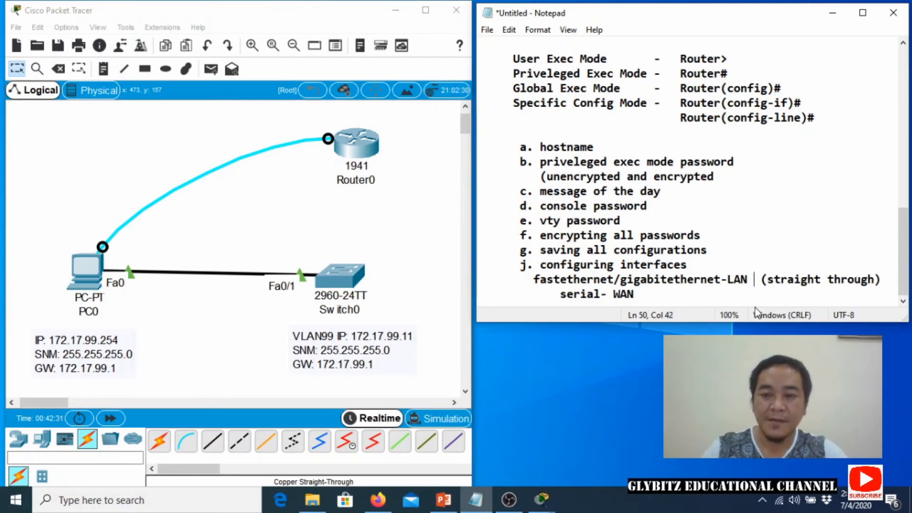
key("Delete")
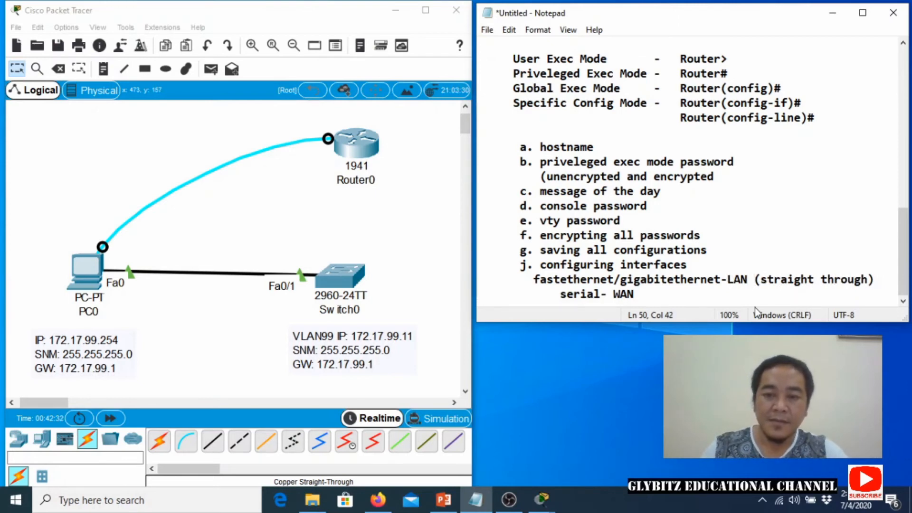
Append '(serial cable, V.35)' to the serial- WAN line and remove its indentation.
left_click(643, 296)
type("(ser")
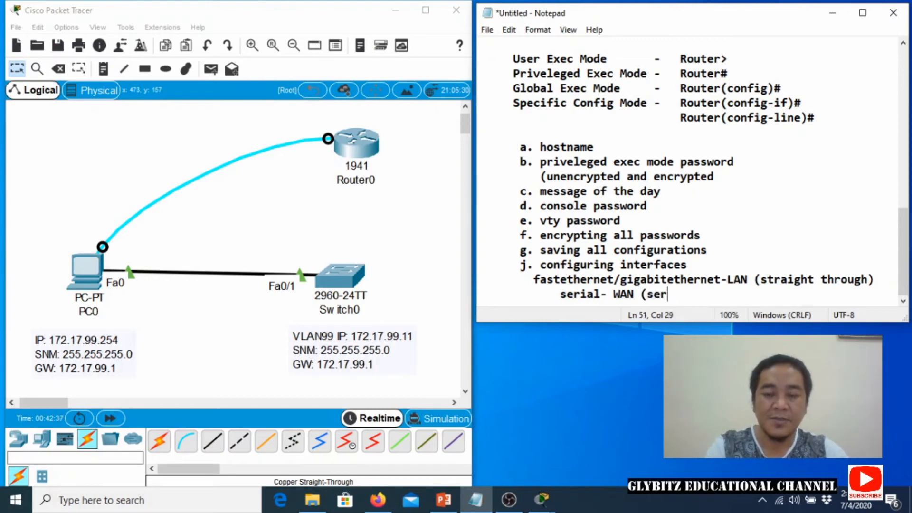
type("ial cable,")
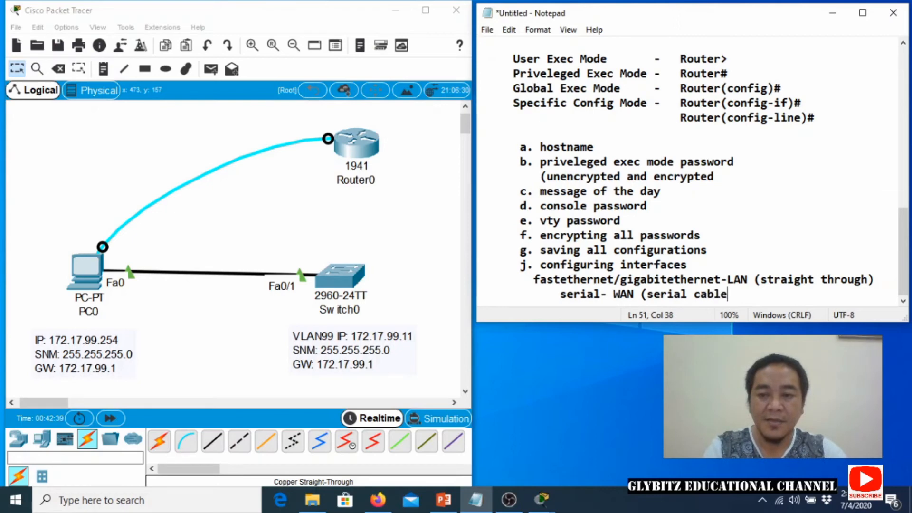
key("BackSpace")
type(", v")
key("BackSpace")
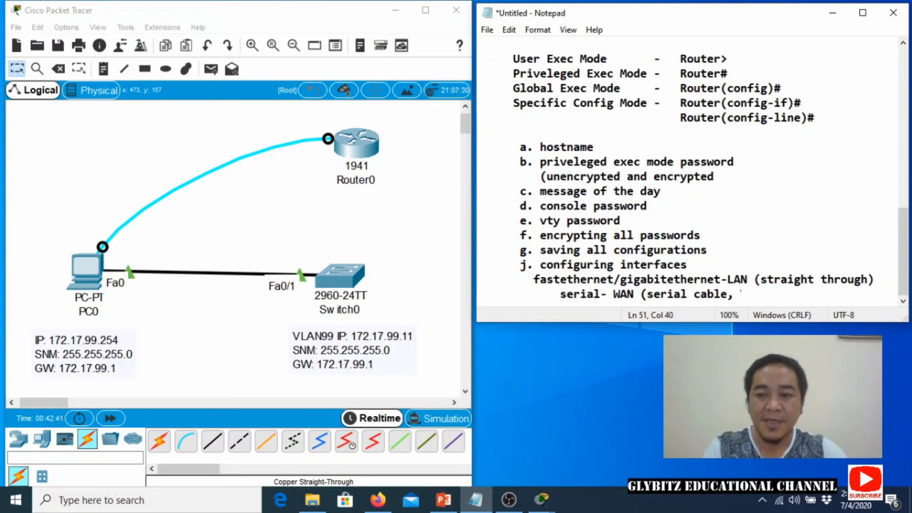
type("V.35)")
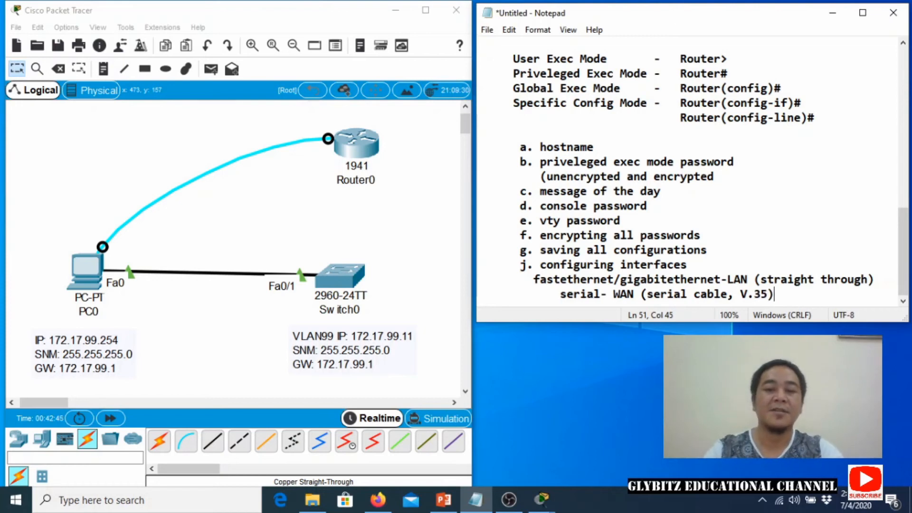
key("Left")
key("Left")
key("Left")
key("Left")
key("Left")
key("Left")
key("Left")
key("Left")
key("Left")
key("Left")
key("Left")
key("Left")
key("Left")
key("Left")
key("Left")
key("Left")
key("Left")
key("Left")
key("Left")
key("Left")
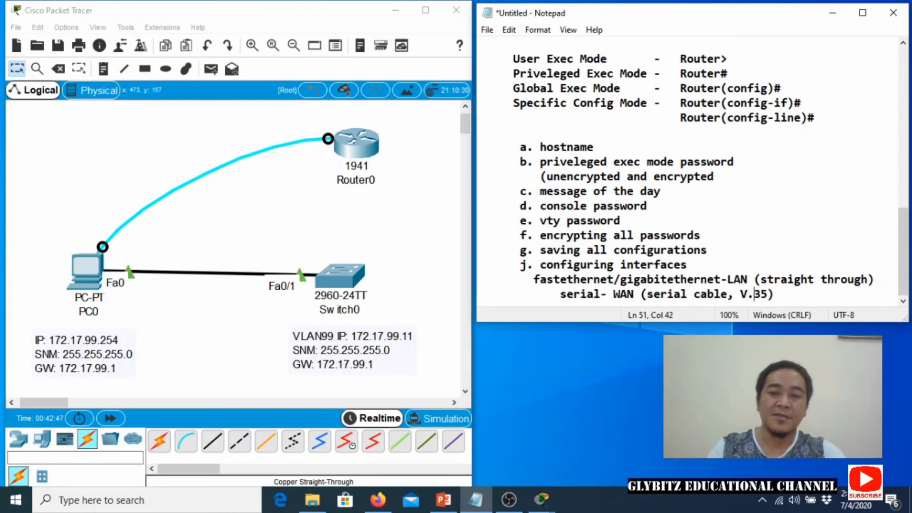
key("Left")
key("Left")
key("Left")
key("Left")
key("Left")
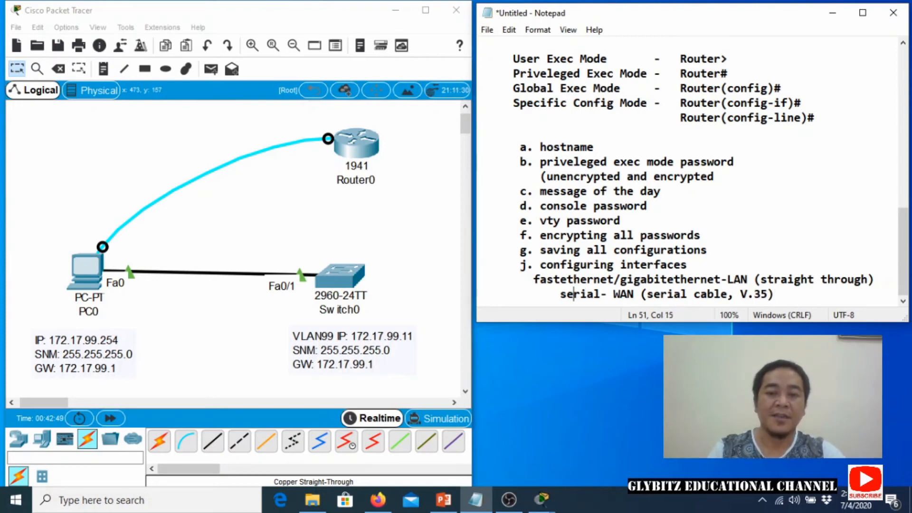
key("BackSpace")
key("BackSpace")
key("BackSpace")
key("BackSpace")
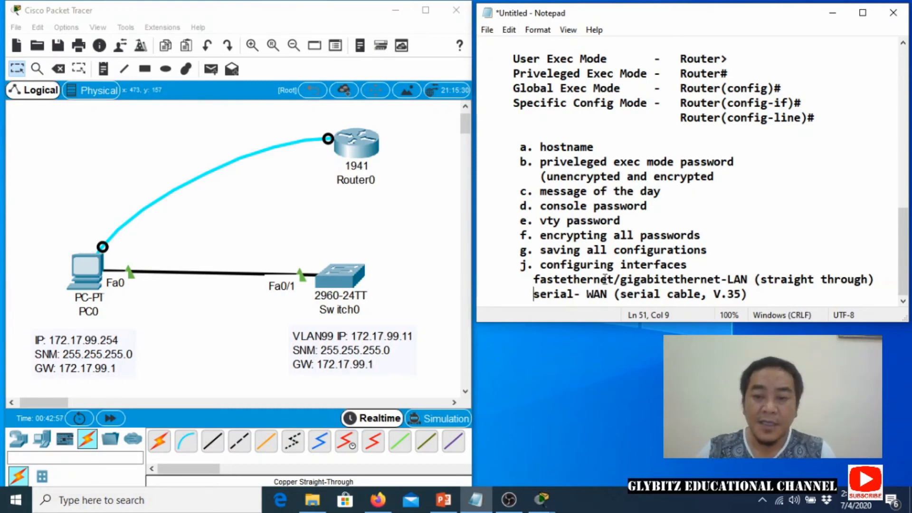
Add the Notepad list '1. configure with at least 1 IP address', '2. activated', '3. description'.
key("End")
key("Return")
key("Return")
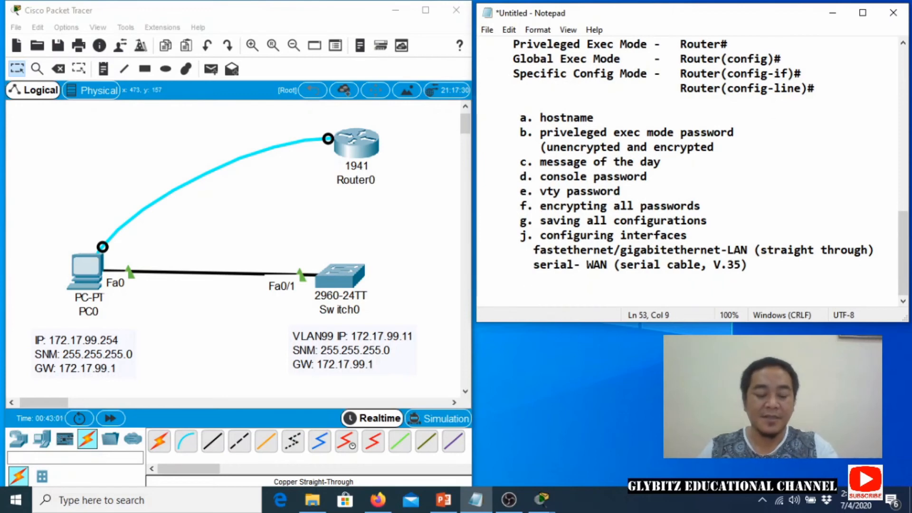
type("1")
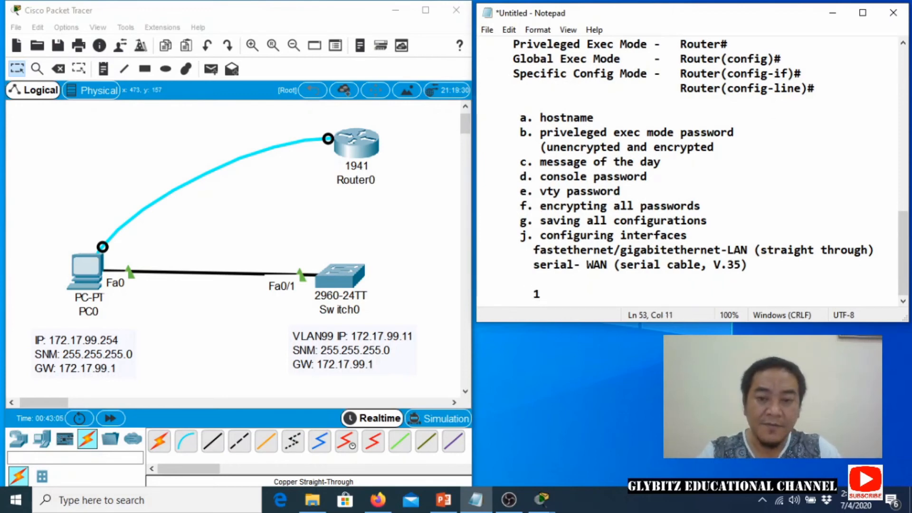
type(". configure ")
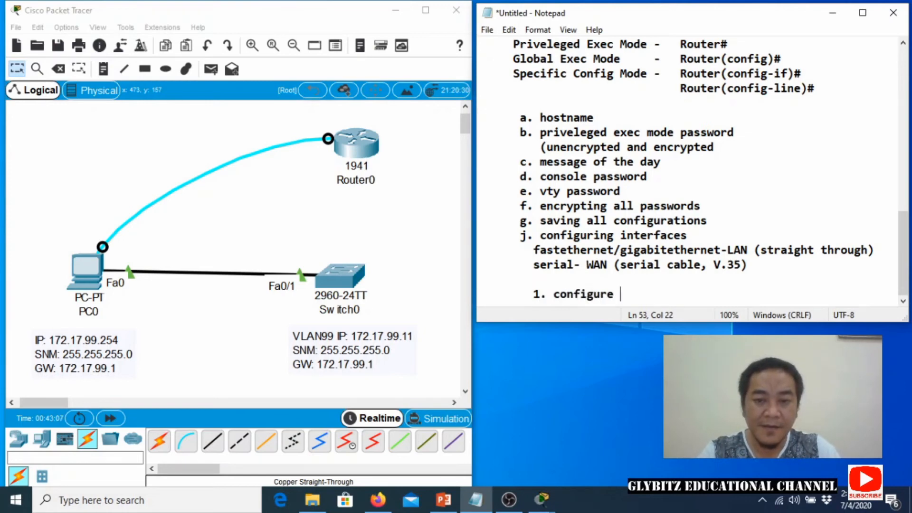
type("a")
key("BackSpace")
type("w")
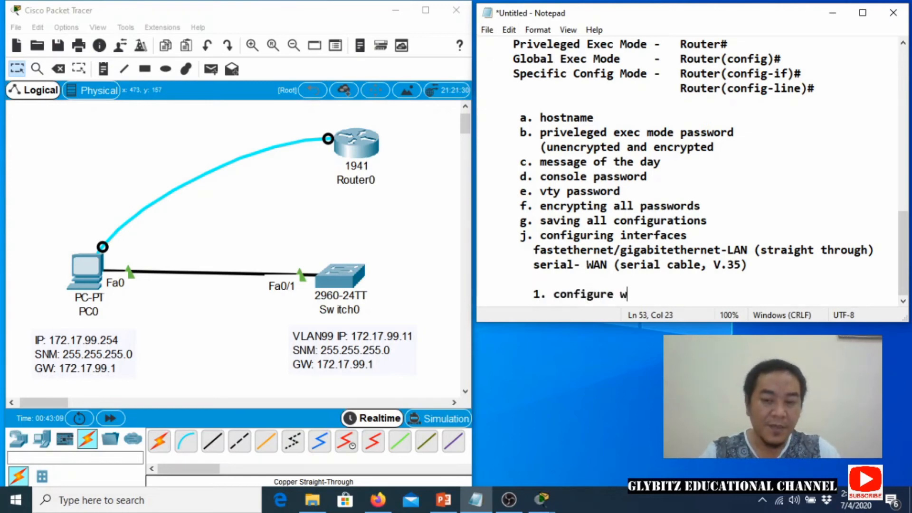
type("ith at leas")
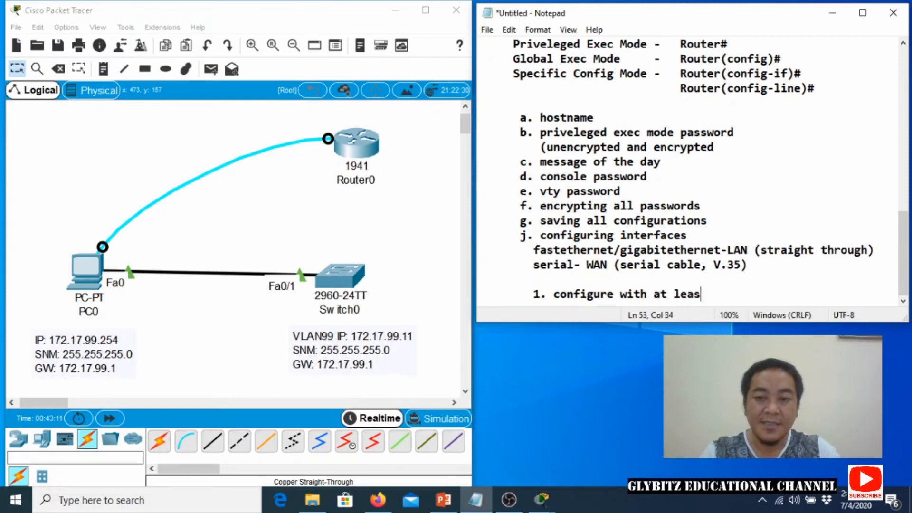
type("t 1 IP address")
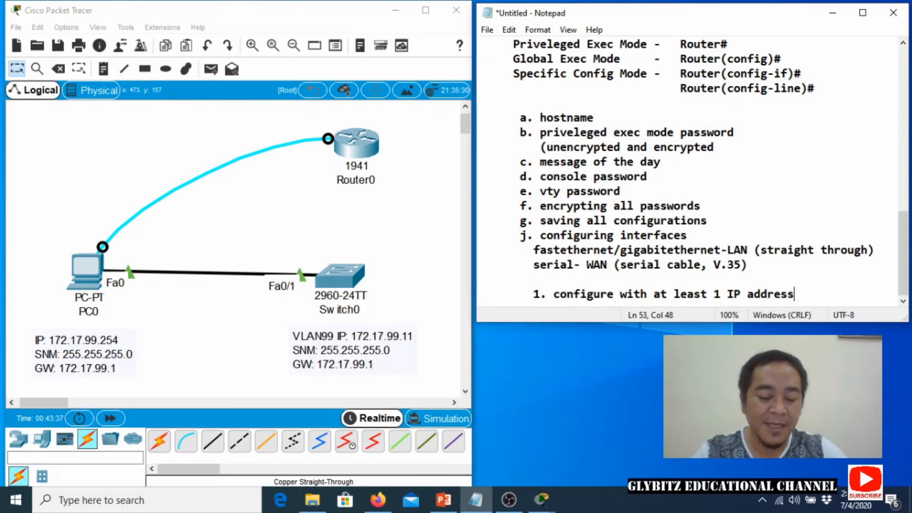
key("Return")
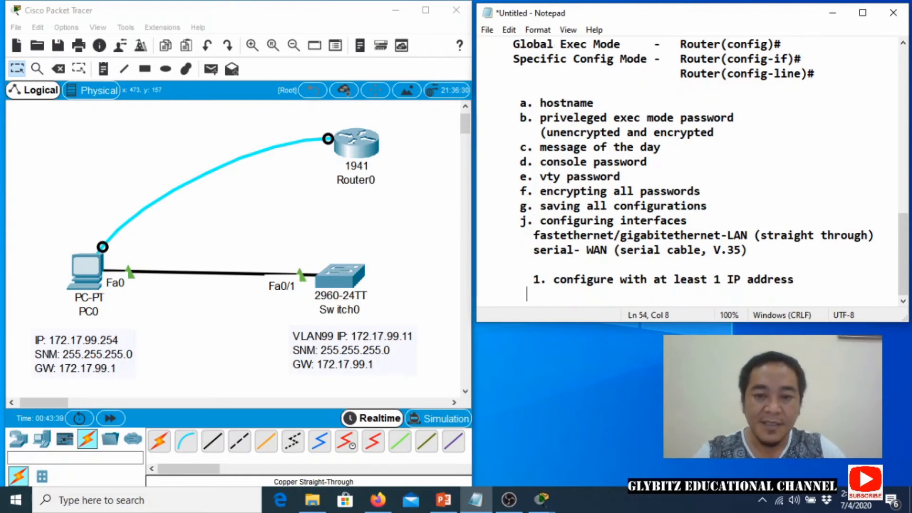
type("2. ")
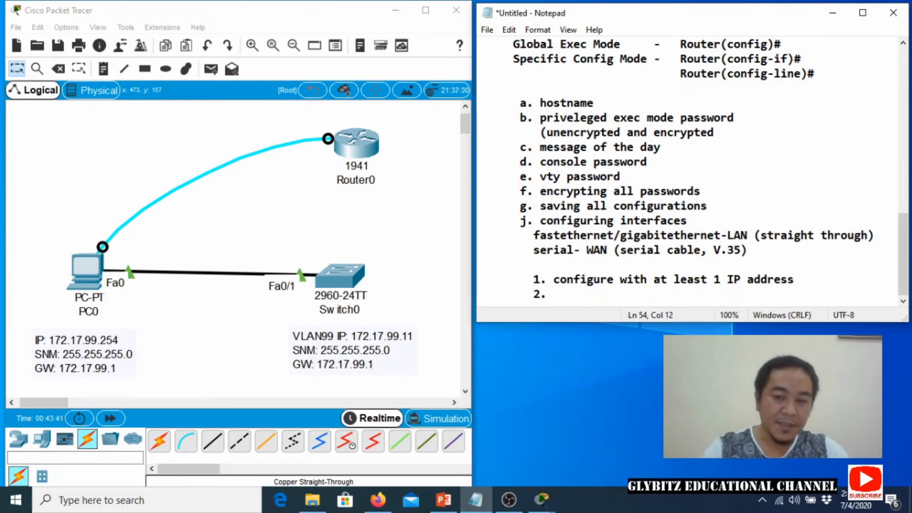
type("activated")
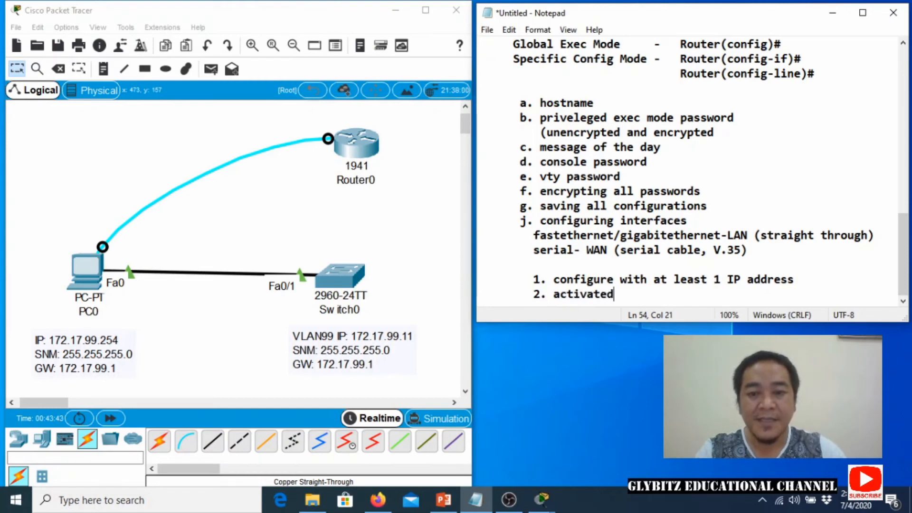
key("Return")
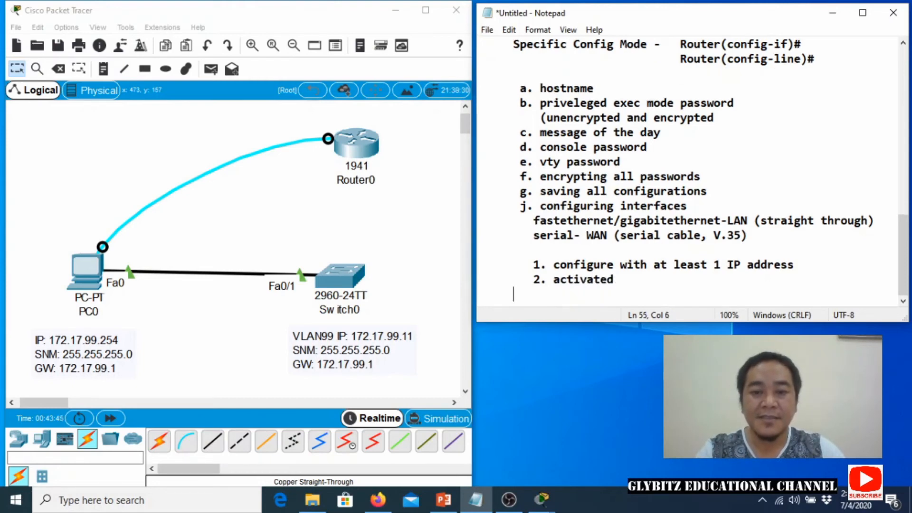
type("3. ")
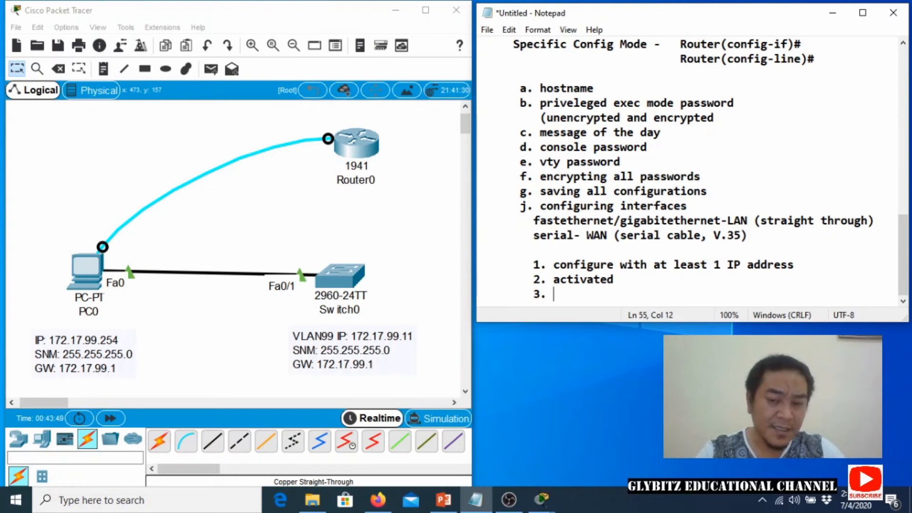
type("descript")
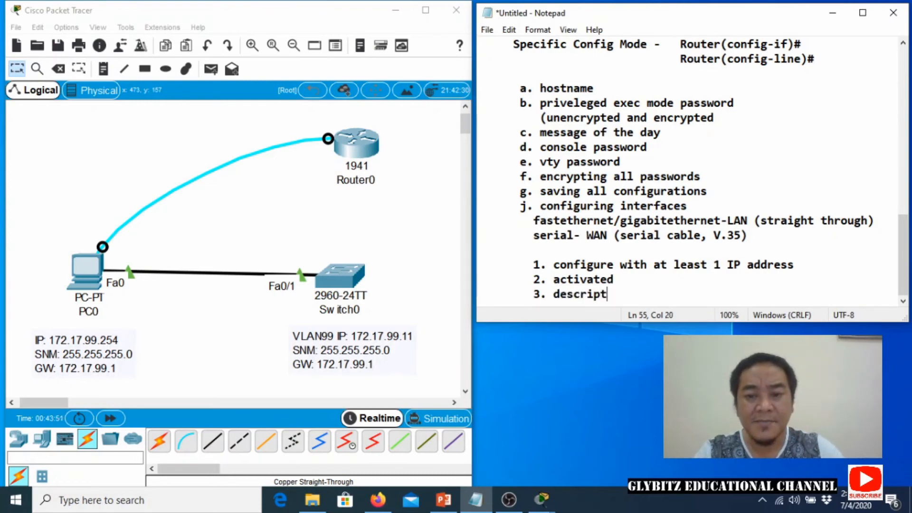
type("ion")
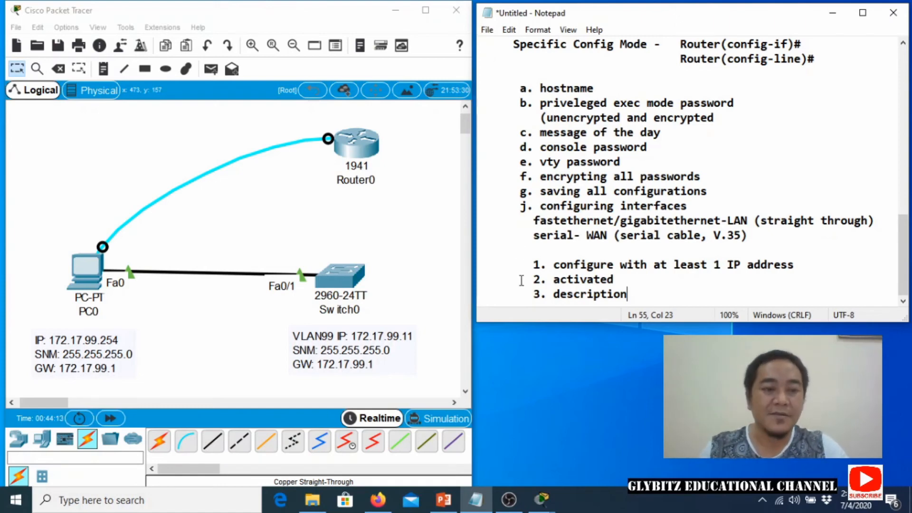
In PC0's router console, enter 'interface gigabit ethernet 0/0' at ABC#, which returns invalid input.
left_click(90, 271)
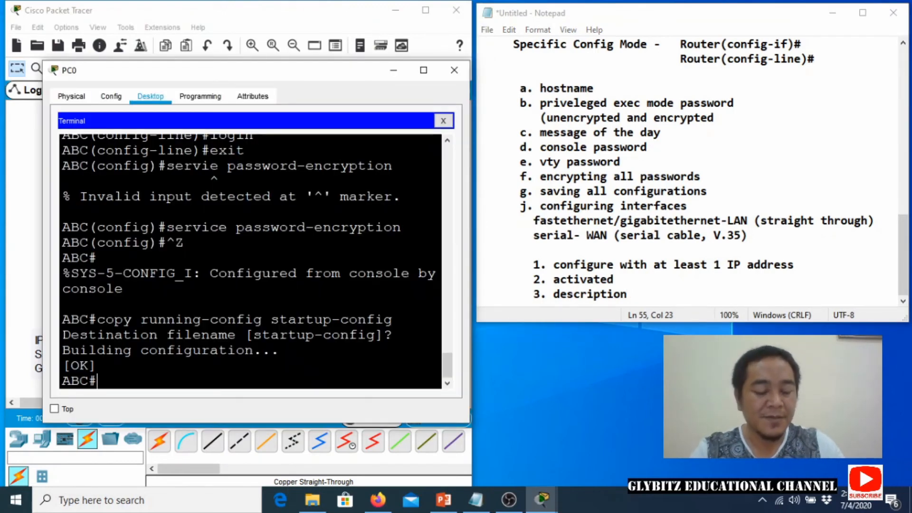
type("interfacae")
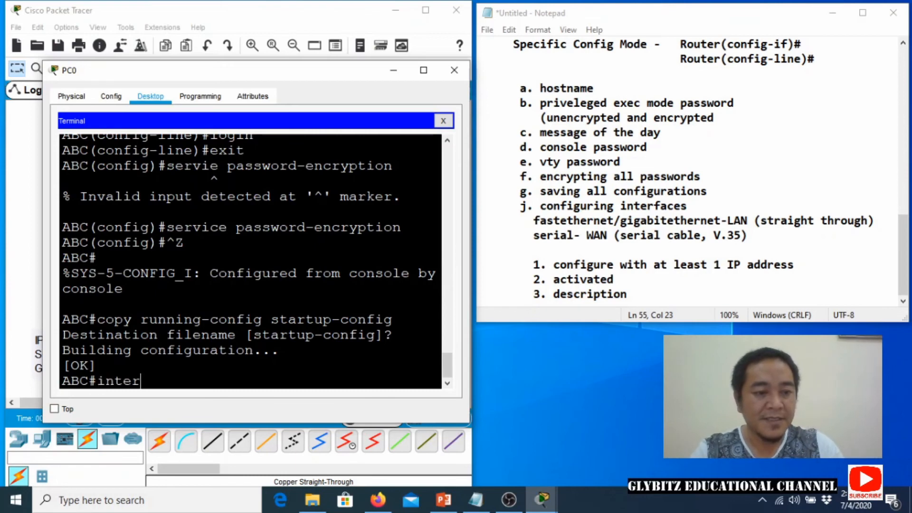
key("BackSpace")
key("BackSpace")
type("e gi")
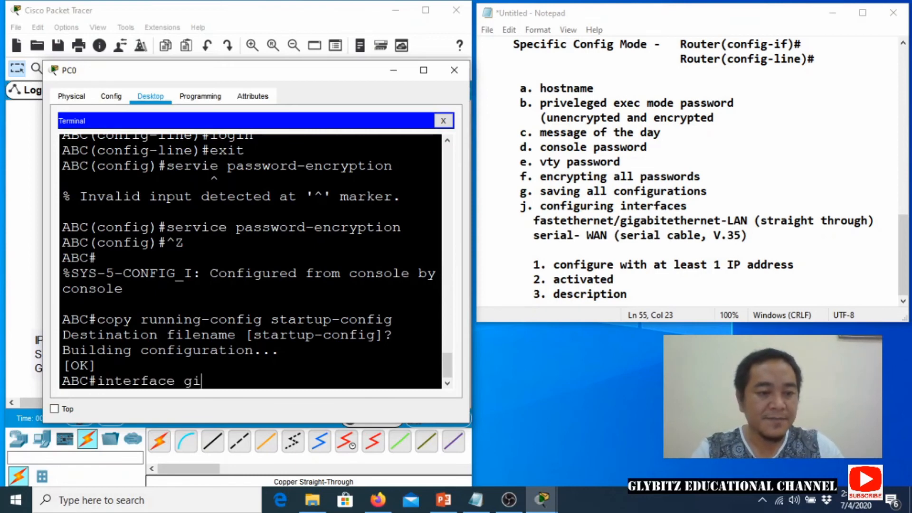
type("gabit")
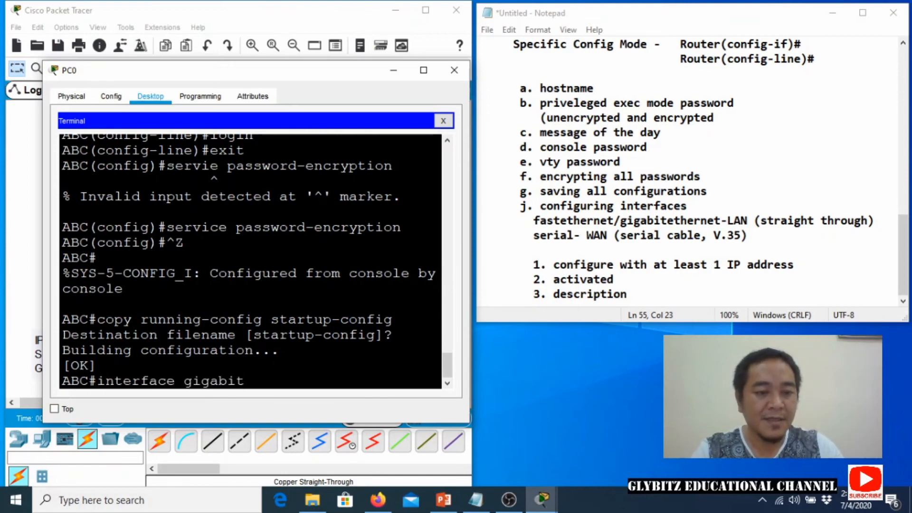
type(" tthernet")
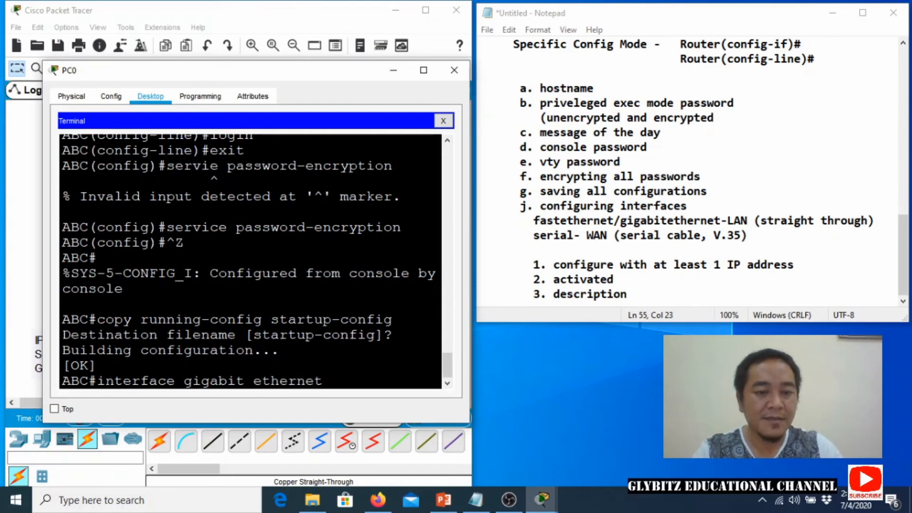
type(" 0/0")
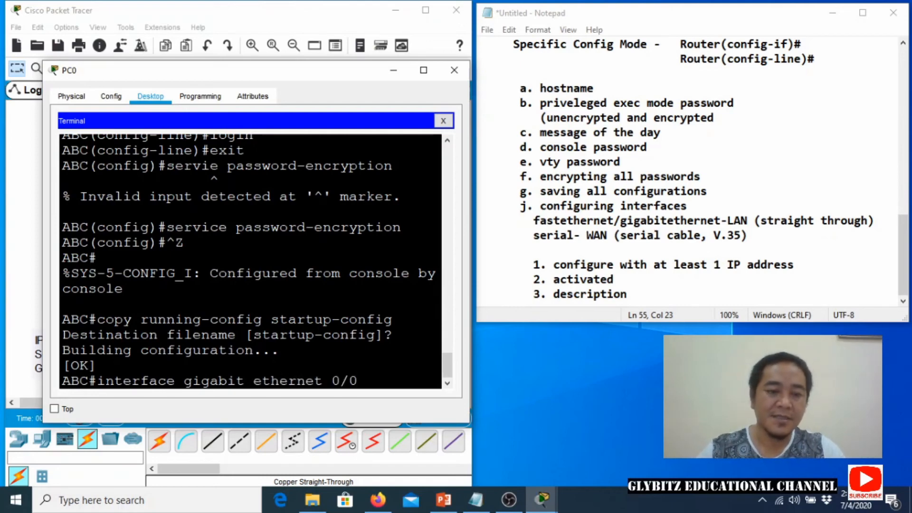
key("Return")
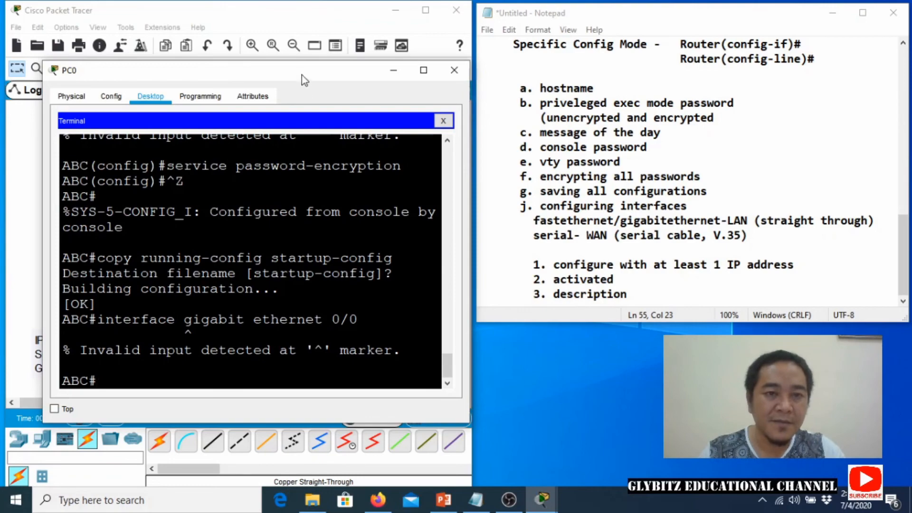
left_click_drag(301, 75, 365, 324)
Place a new 2960 switch, Switch1, to the right of Switch0.
left_click(134, 148)
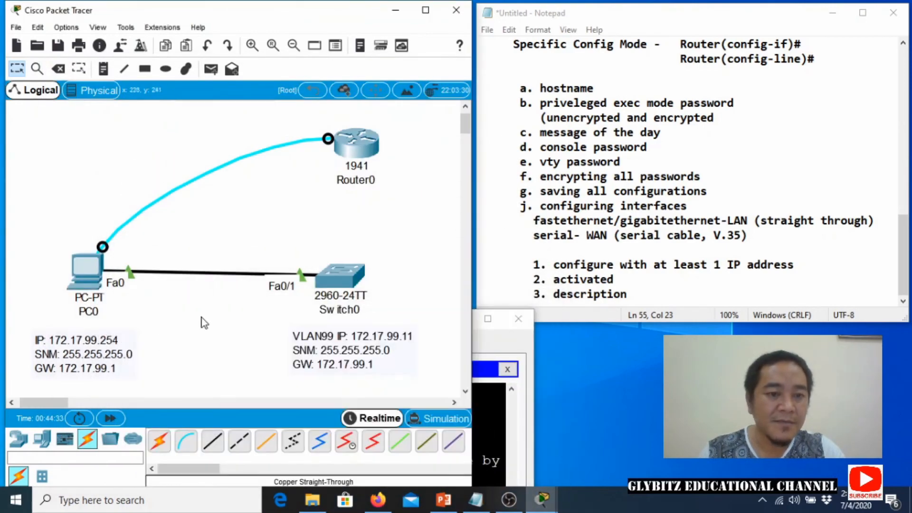
left_click(24, 446)
left_click(43, 478)
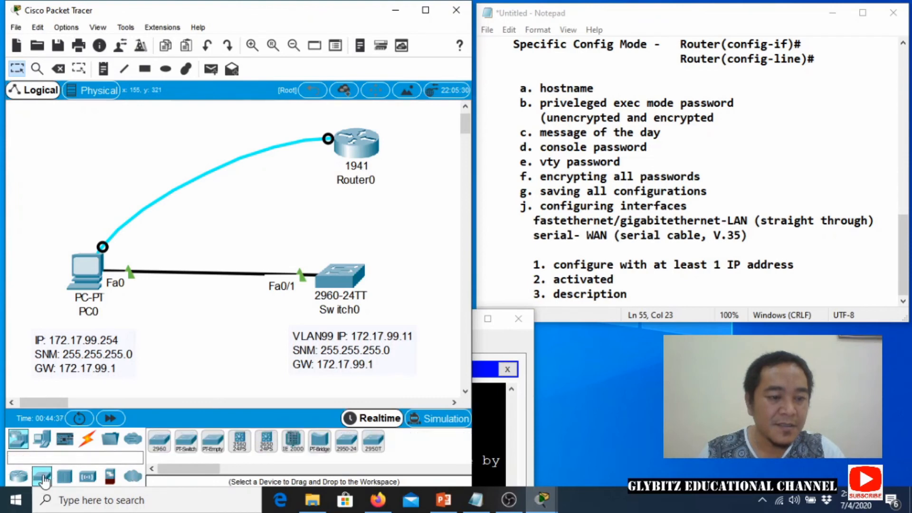
left_click_drag(159, 442, 413, 239)
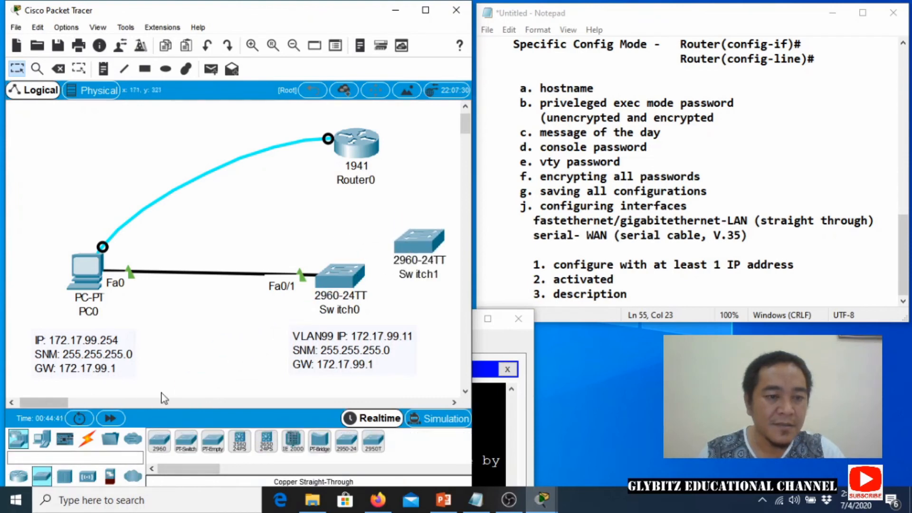
Cable Router0's GigabitEthernet0/0 to Switch1's FastEthernet0/1.
left_click(90, 439)
left_click(212, 441)
left_click(368, 149)
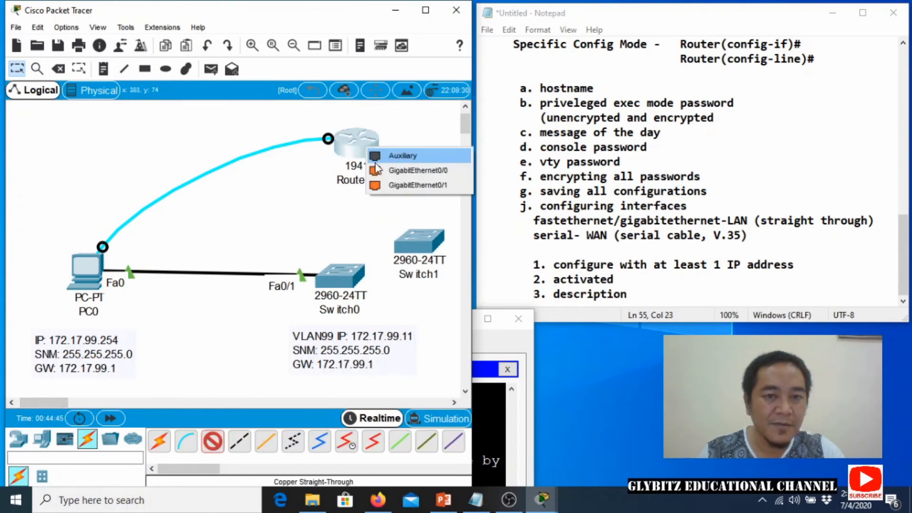
left_click(381, 169)
left_click(395, 259)
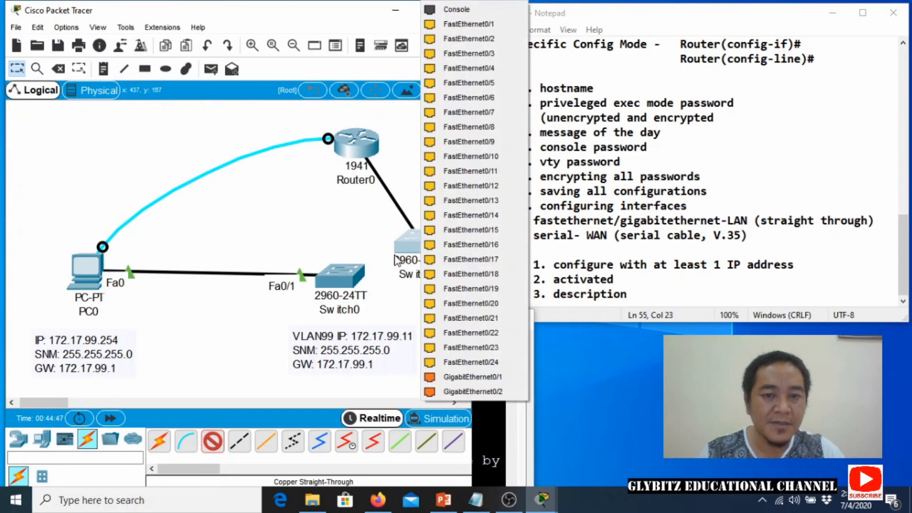
left_click(451, 24)
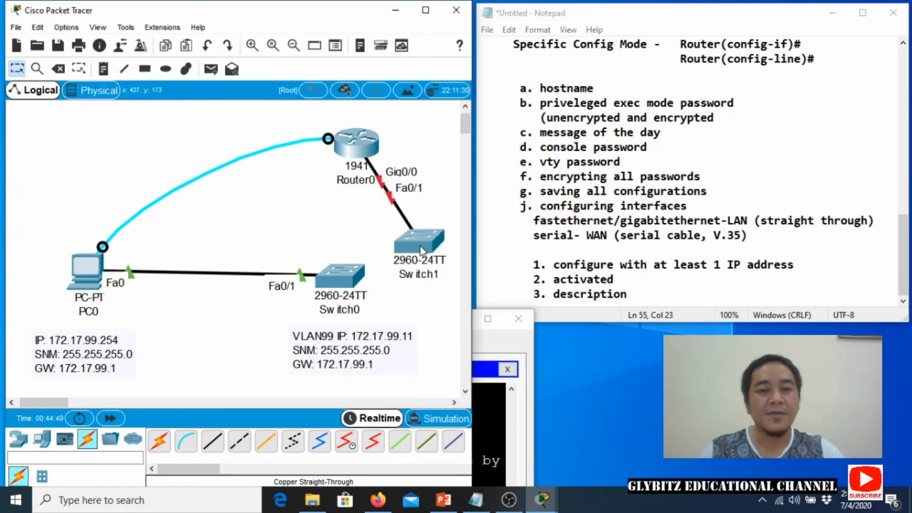
left_click_drag(420, 250, 427, 263)
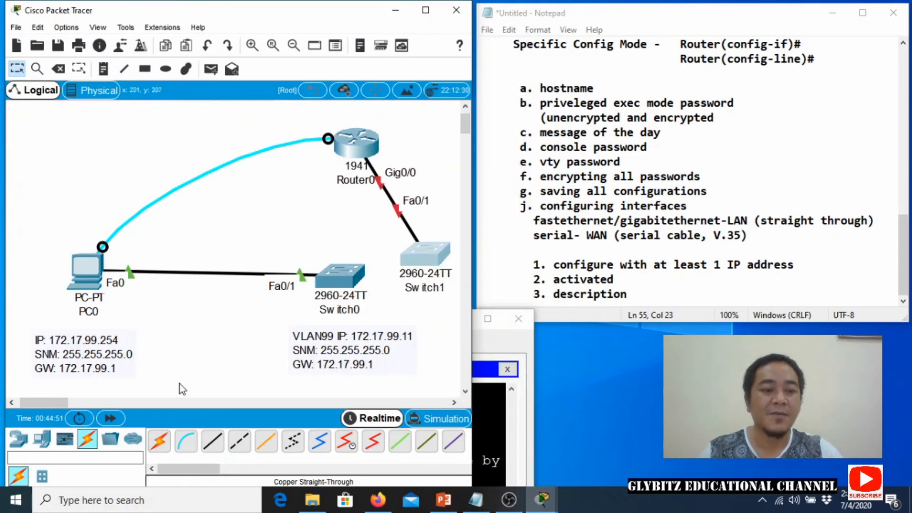
left_click(42, 438)
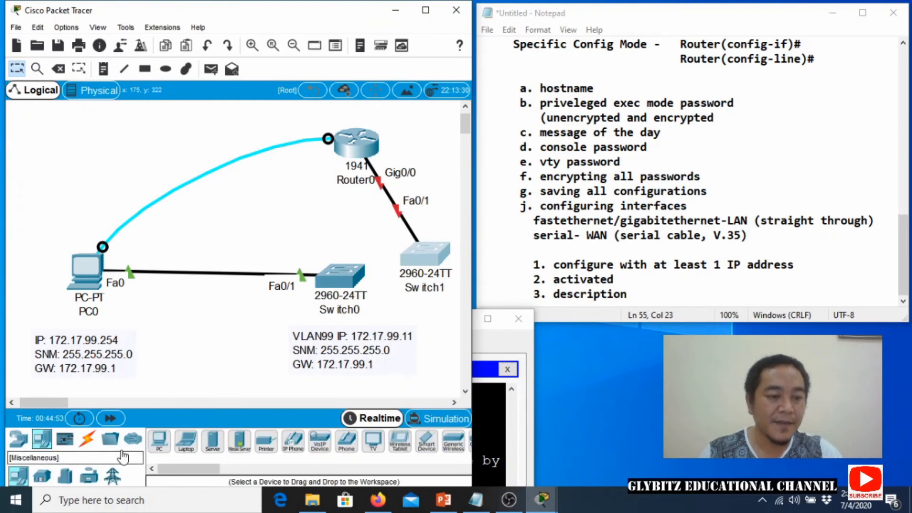
left_click(159, 441)
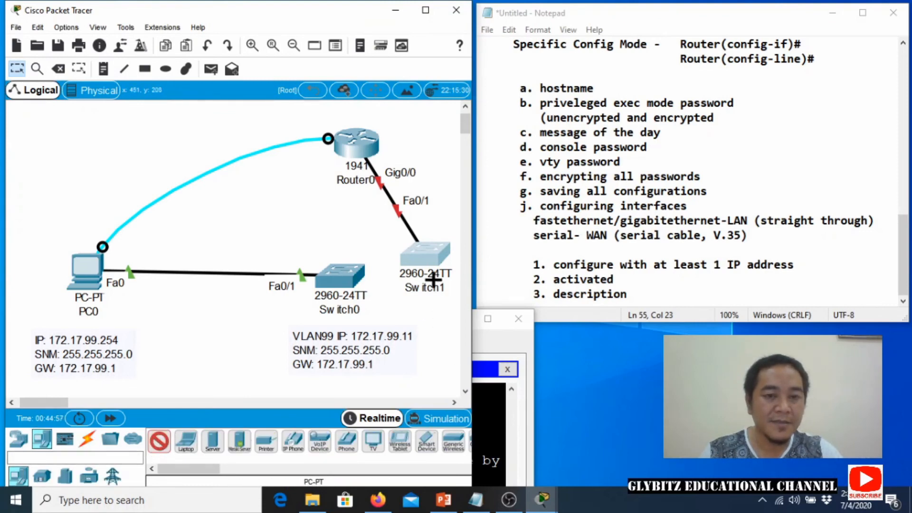
Add PC1 and link it with a copper straight-through cable from Switch1 Fa0/2 to PC1 Fa0.
left_click(440, 335)
left_click_drag(415, 261, 95, 160)
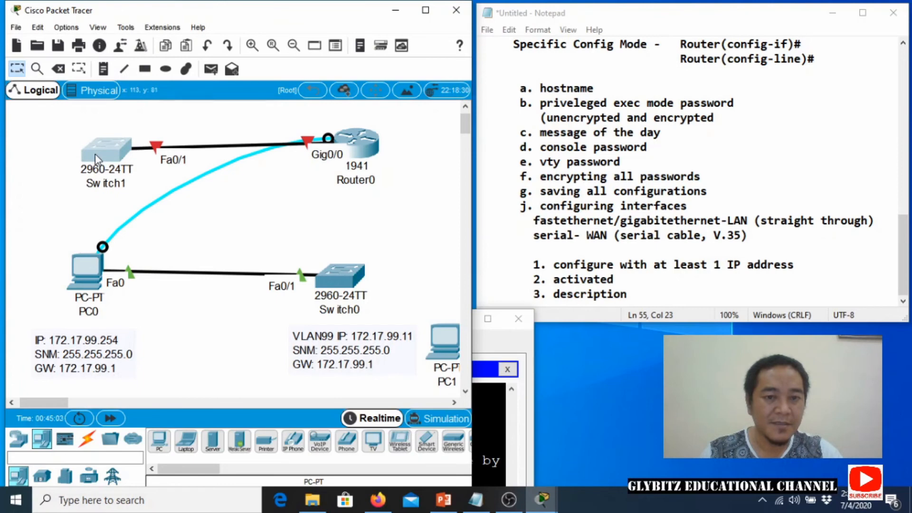
left_click_drag(433, 347, 29, 203)
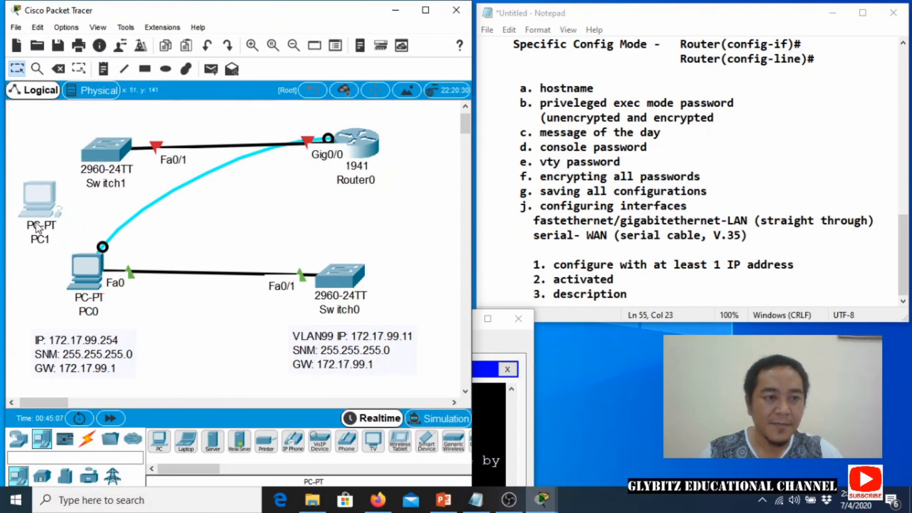
left_click(87, 438)
left_click(266, 440)
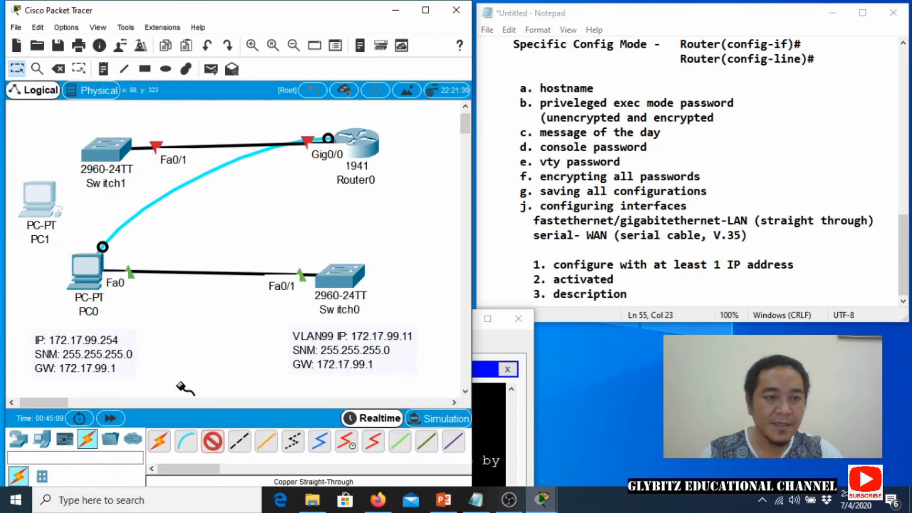
left_click(105, 152)
left_click(153, 29)
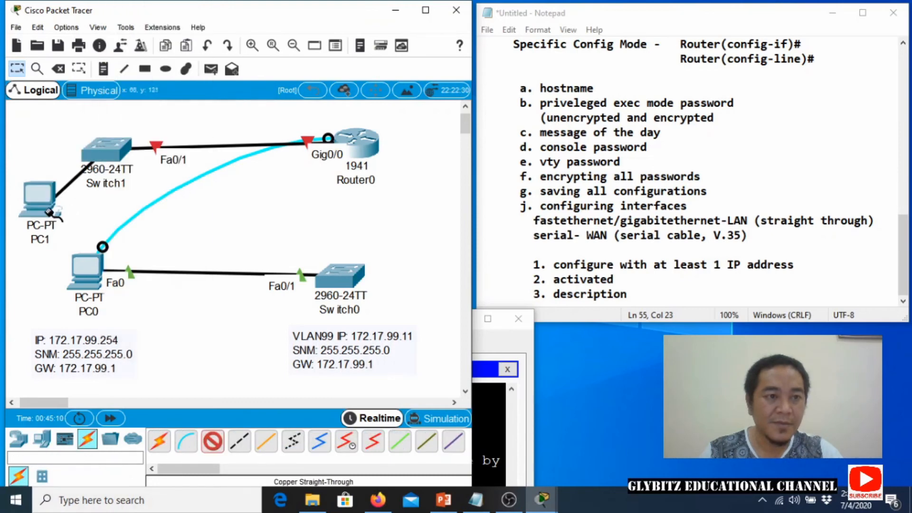
left_click(48, 211)
left_click(65, 260)
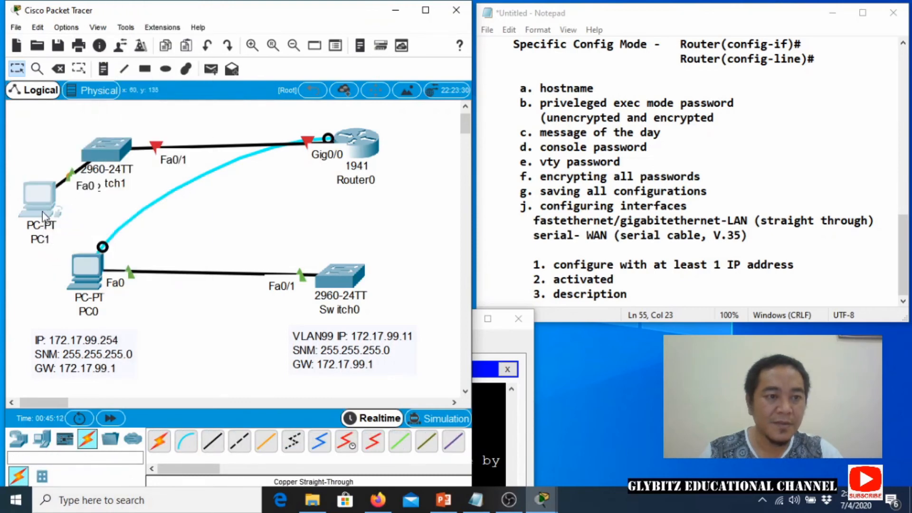
Rearrange PC1 and Switch1 on the workspace and bring PC0's console terminal back up.
left_click_drag(43, 215, 38, 244)
left_click_drag(106, 153, 124, 129)
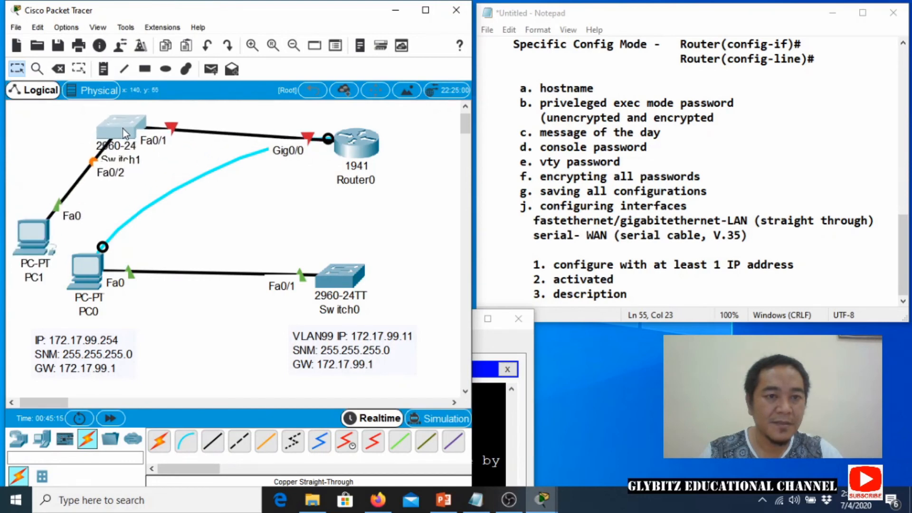
left_click(93, 275)
left_click_drag(266, 314, 196, 129)
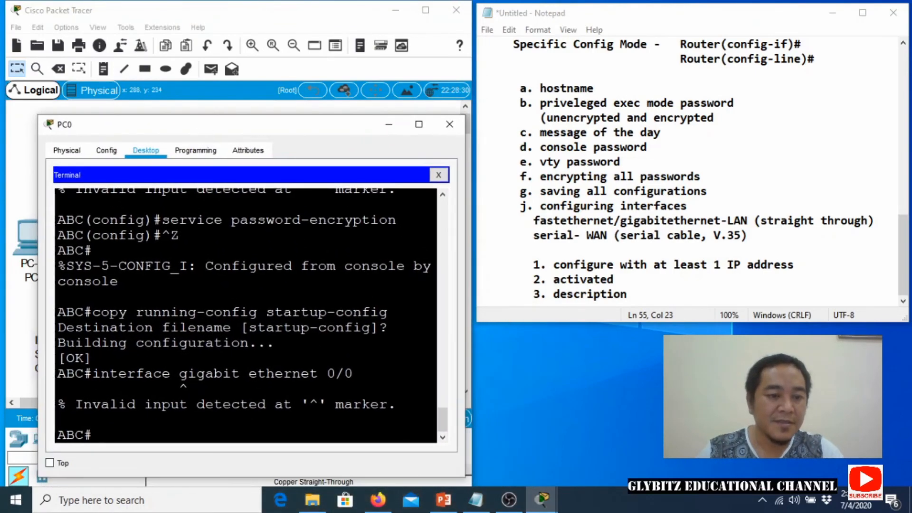
Try 'interface gigabitethernet 0/0', 'interface gi0/0' and 'interface g0/0' at ABC#, each rejected.
key("Up")
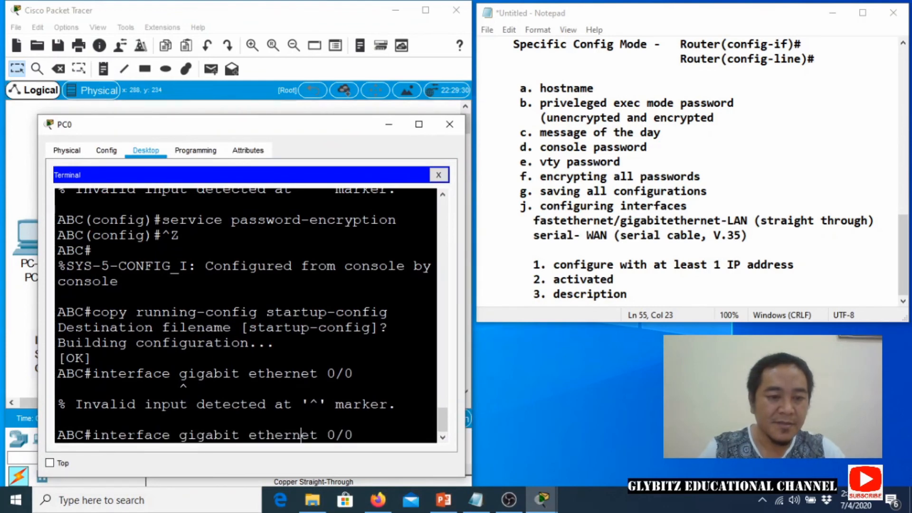
key("Left")
key("Left")
key("Left")
key("Left")
key("Left")
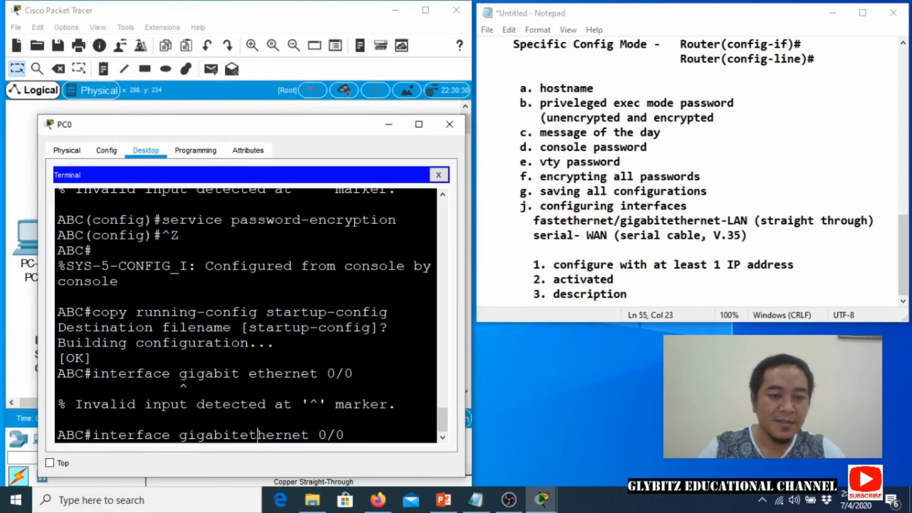
key("Right")
key("Right")
key("Right")
key("Right")
key("Return")
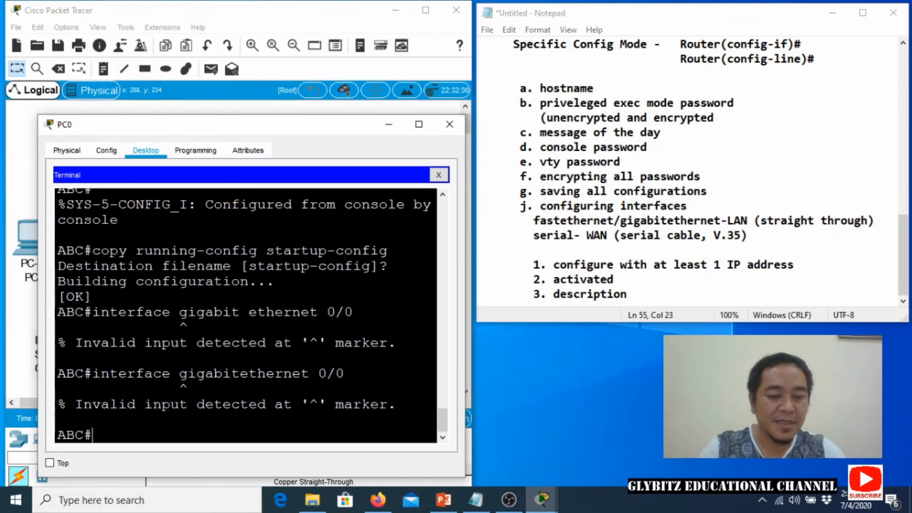
type("interface gi")
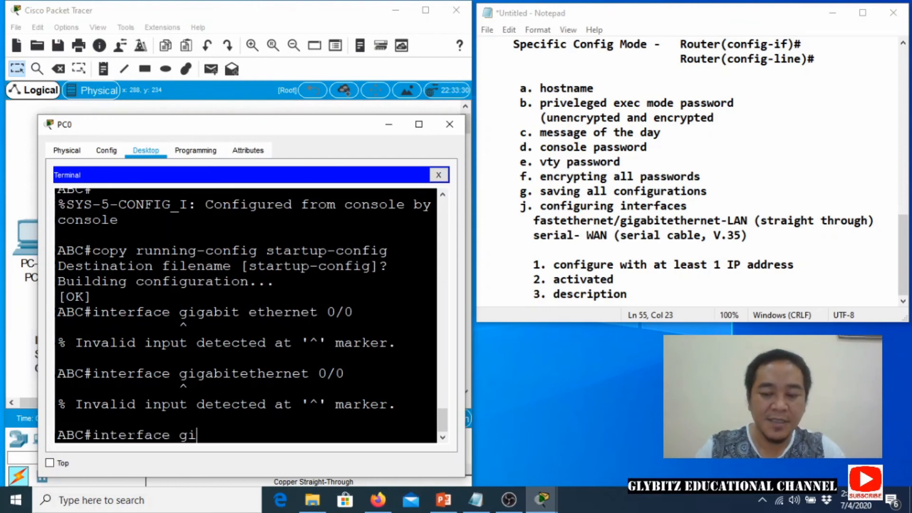
type("0/0")
key("Return")
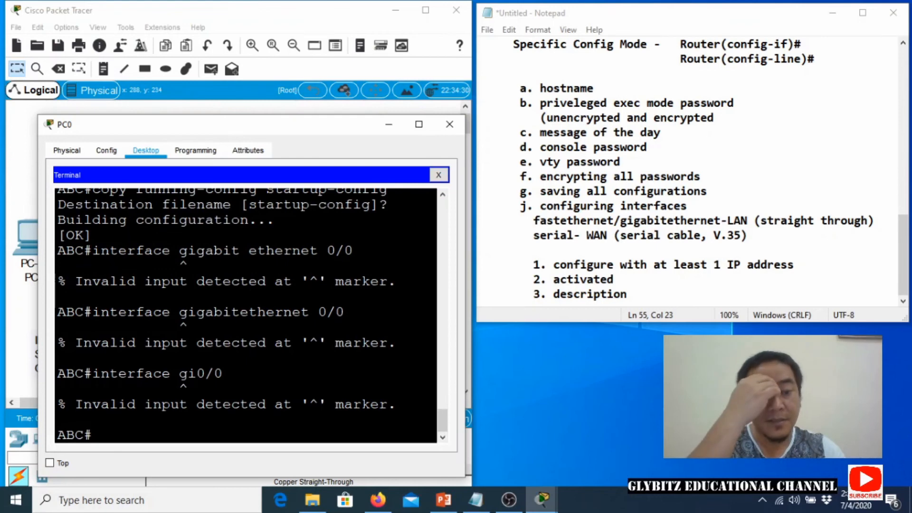
key("Up")
key("BackSpace")
key("BackSpace")
key("BackSpace")
key("BackSpace")
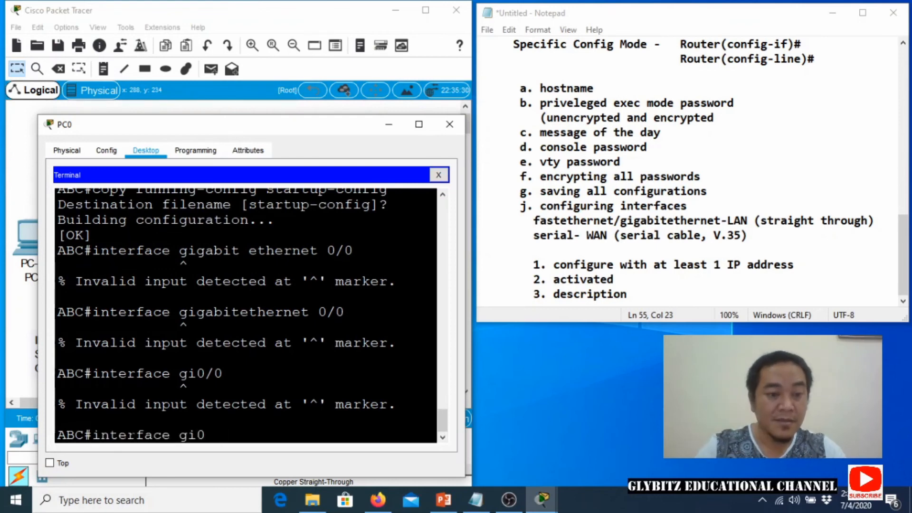
type("0/0")
key("Return")
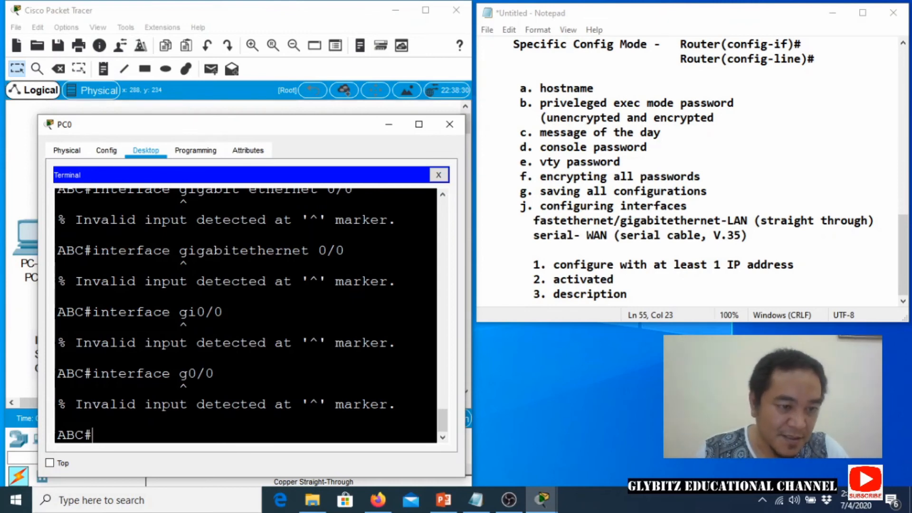
mouse_move(84, 374)
left_mouse_down()
mouse_move(188, 389)
mouse_move(91, 388)
mouse_move(84, 374)
mouse_move(92, 374)
left_mouse_up()
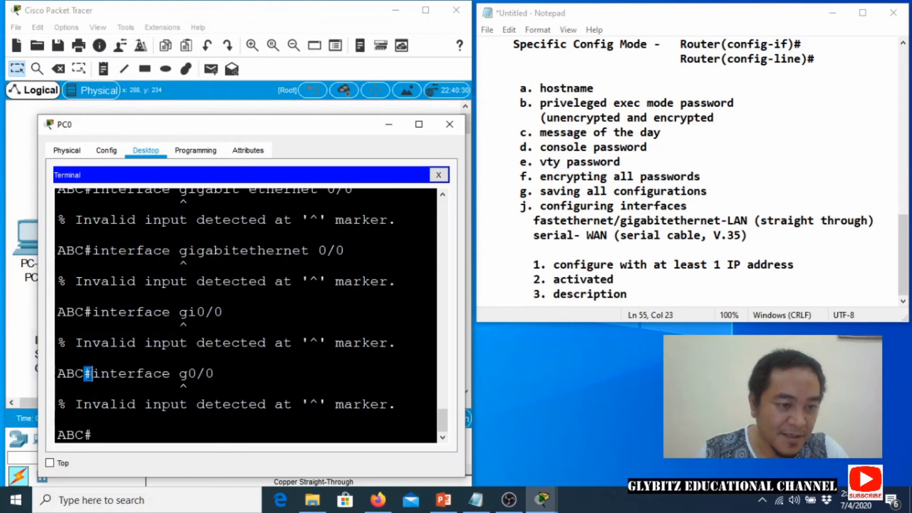
left_click(93, 435)
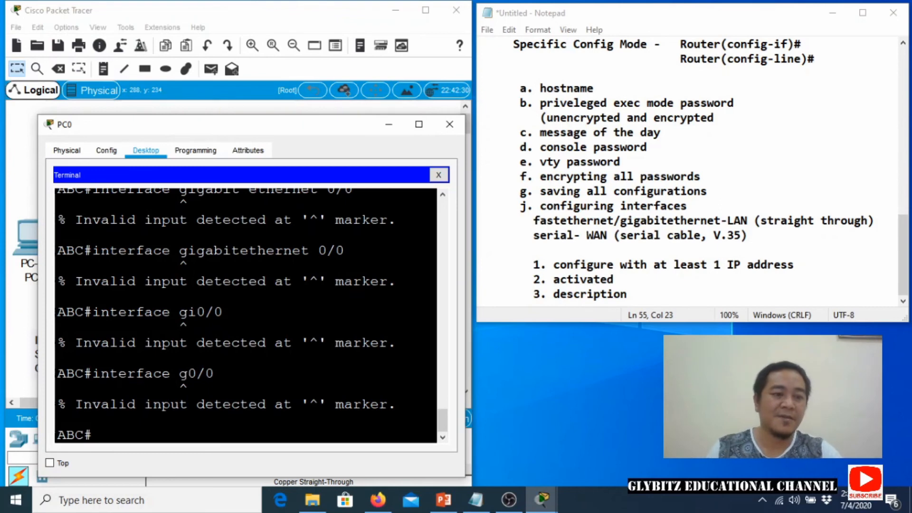
Enter global configuration with 'configure terminal' and then the GigabitEthernet 0/0 interface settings.
type("configure")
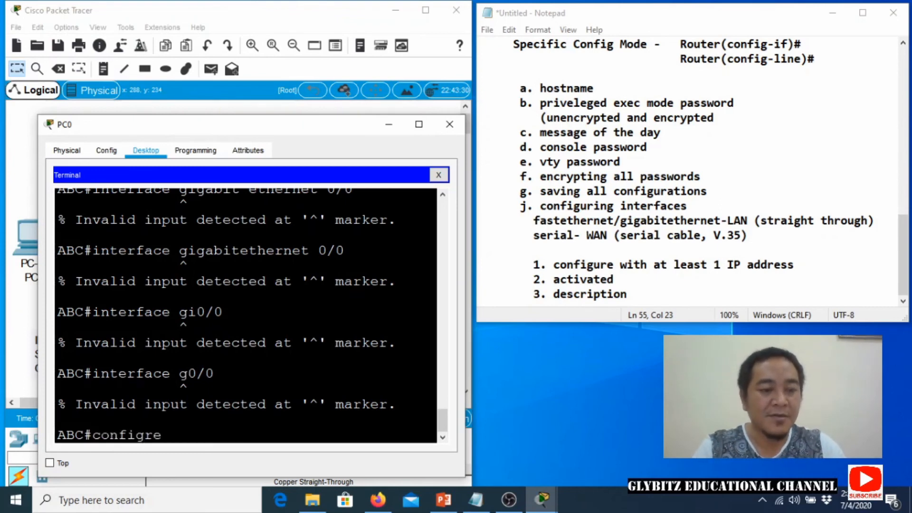
key("BackSpace")
key("BackSpace")
key("BackSpace")
type("ute")
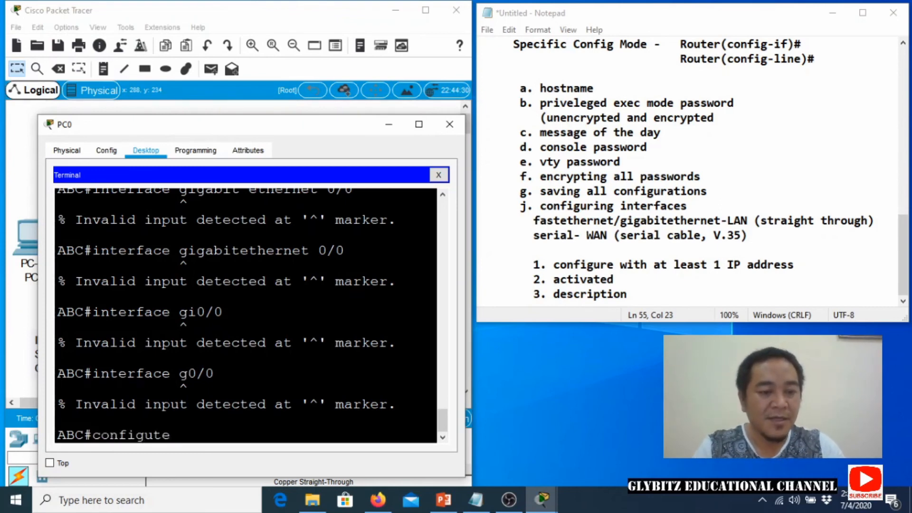
type(" terminal")
key("Return")
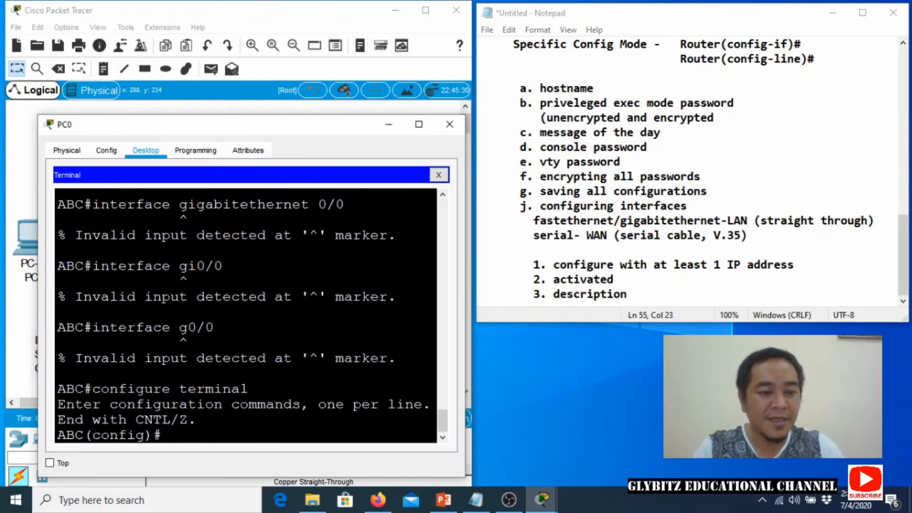
type("interface ")
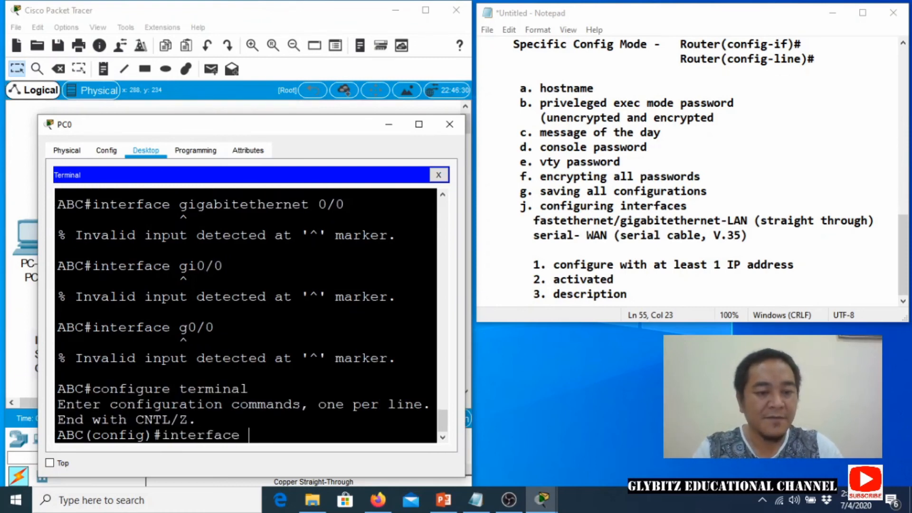
type("gigabit ethe")
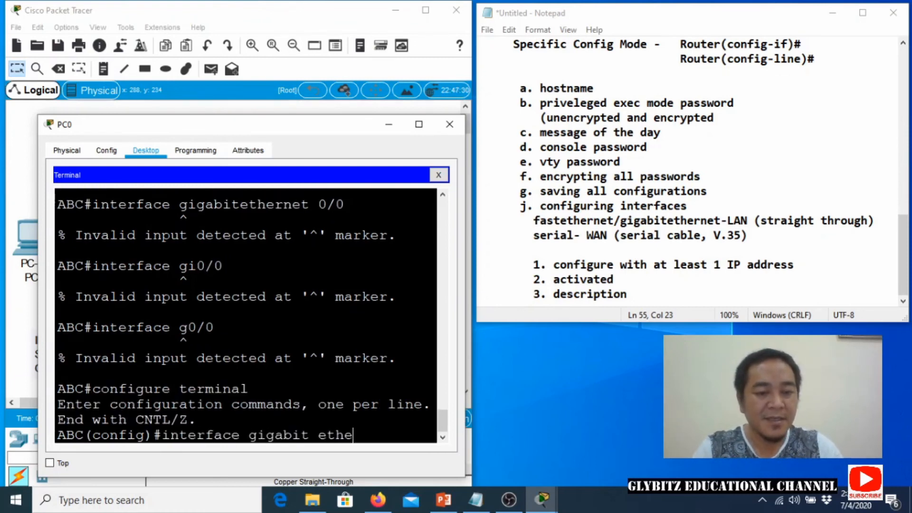
type("rnet 0/0")
key("Return")
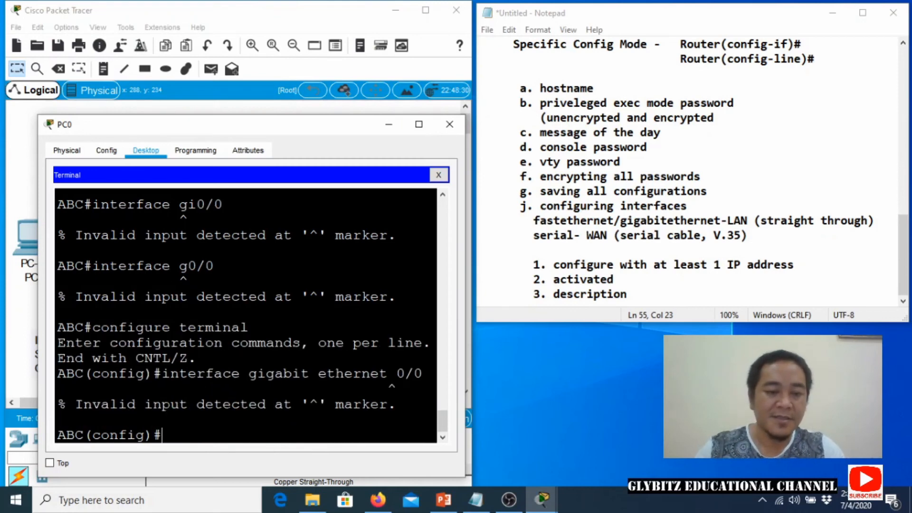
key("Up")
key("Left")
key("Left")
key("Left")
key("Left")
key("Left")
key("Left")
key("Left")
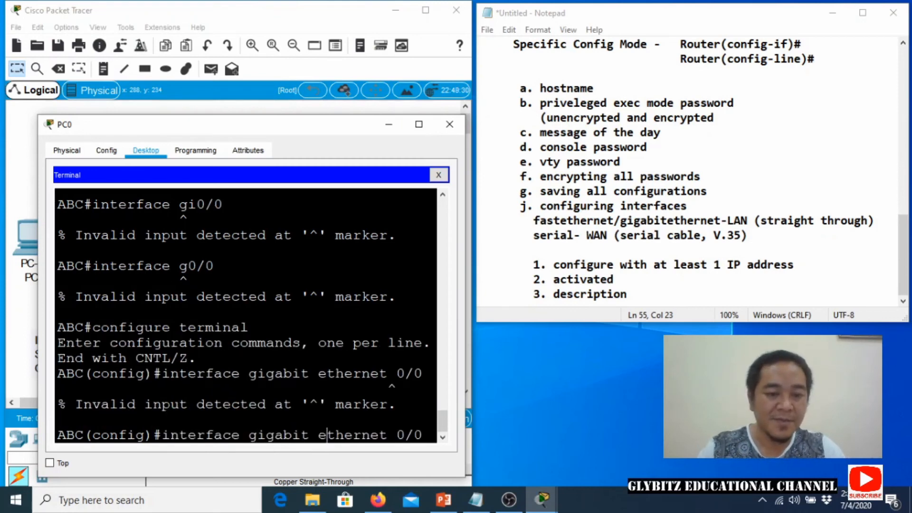
key("BackSpace")
key("Right")
key("Right")
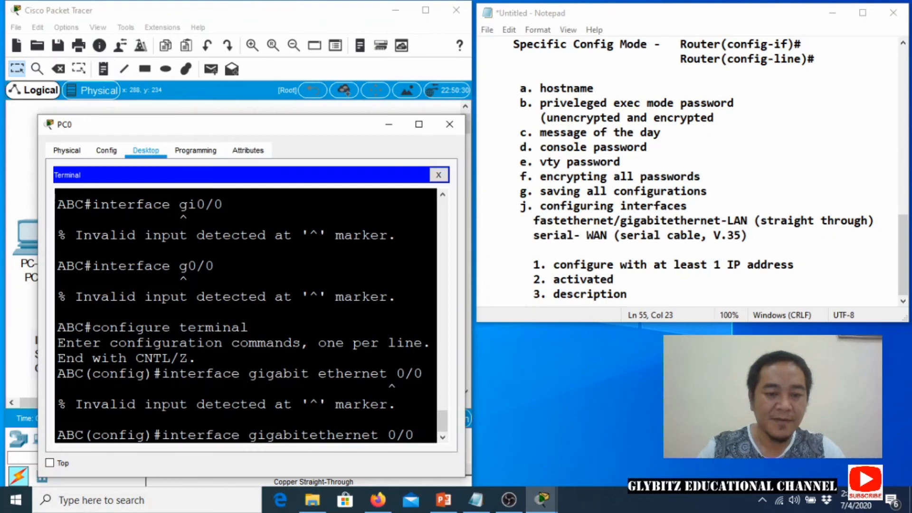
key("Return")
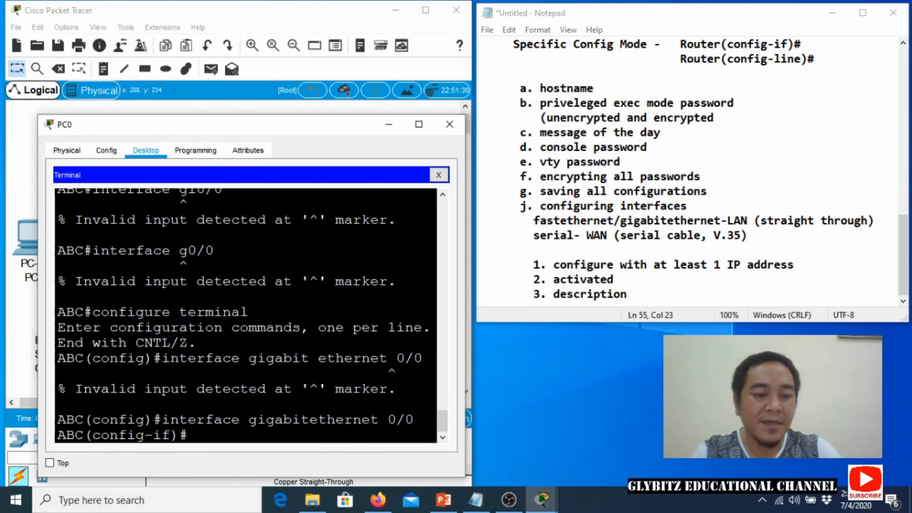
Assign 'ip address 192.168.1.1 255.255.255.0' to the interface.
type("ip addre")
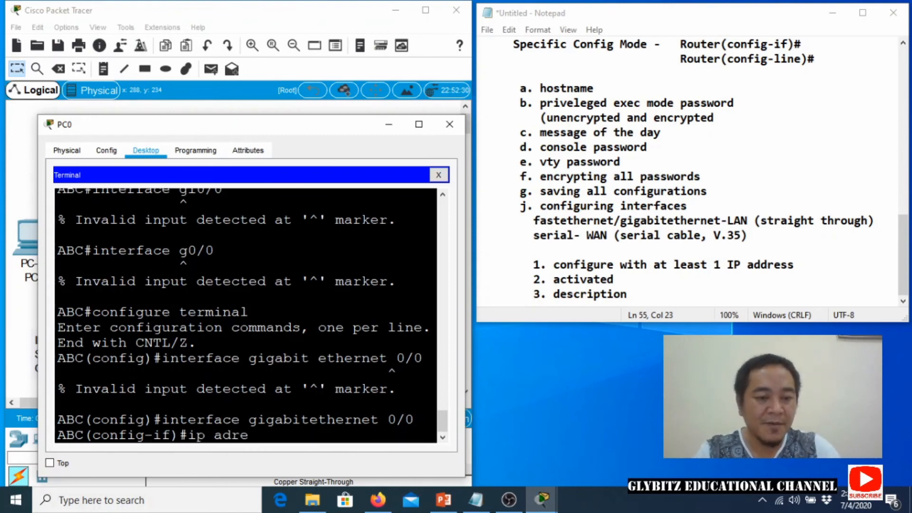
key("BackSpace")
type("dress")
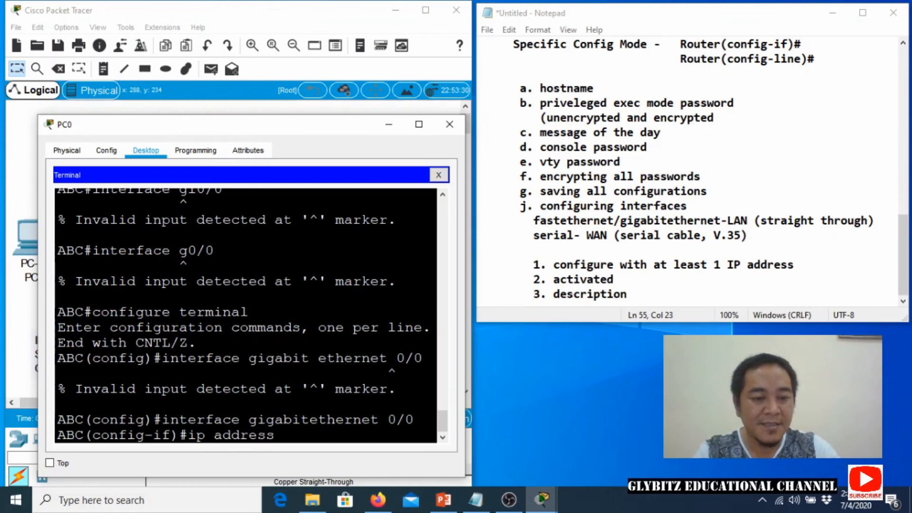
type(" 192.16")
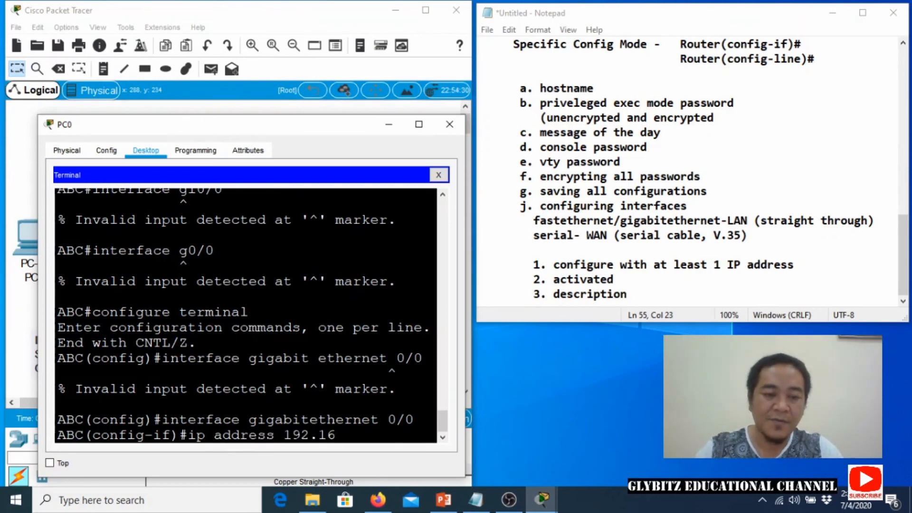
type("8.1.1 255")
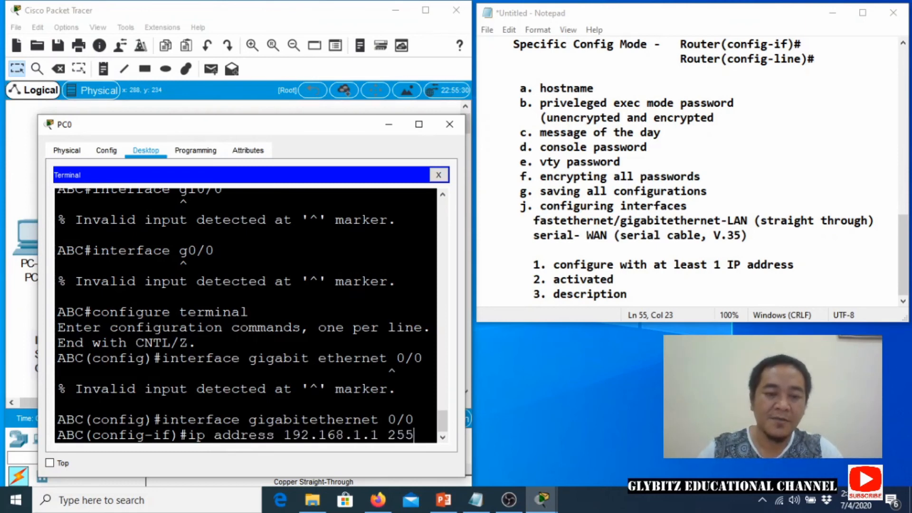
type(".255.255.0")
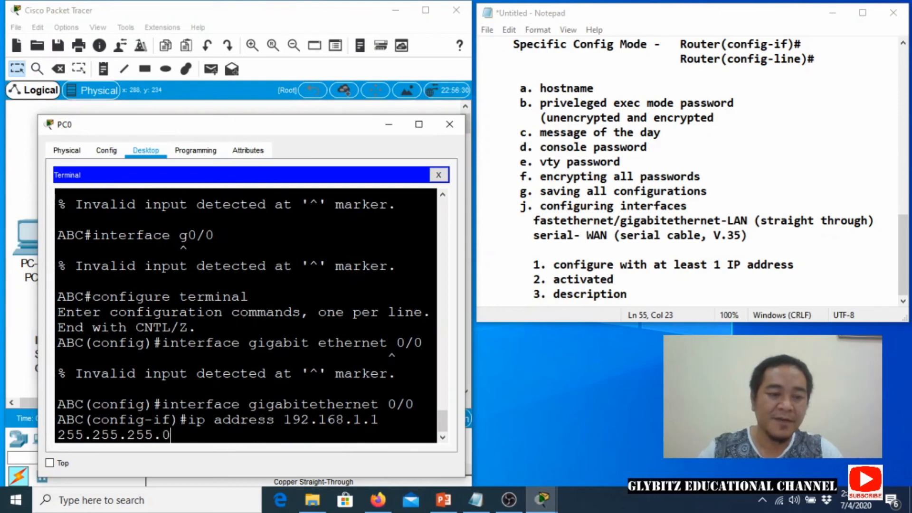
key("Return")
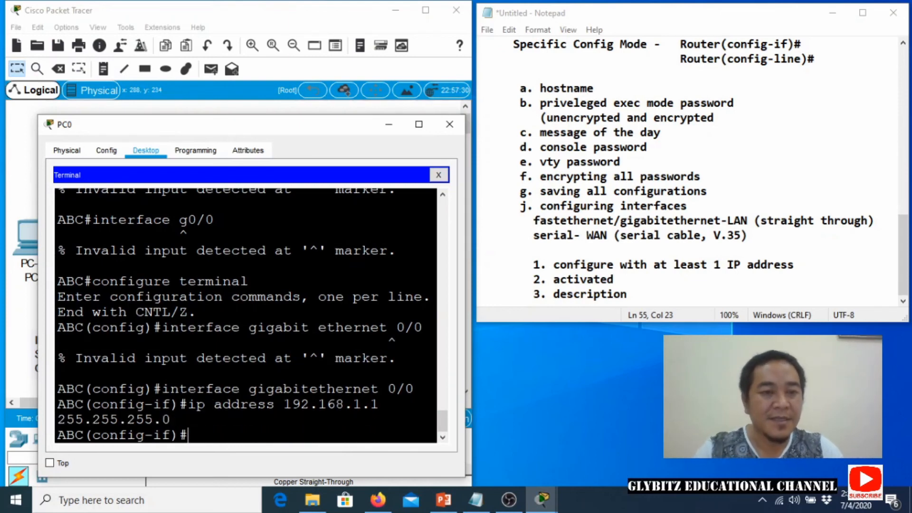
mouse_move(173, 134)
left_mouse_down()
mouse_move(172, 171)
mouse_move(164, 138)
mouse_move(183, 114)
mouse_move(182, 123)
left_mouse_up()
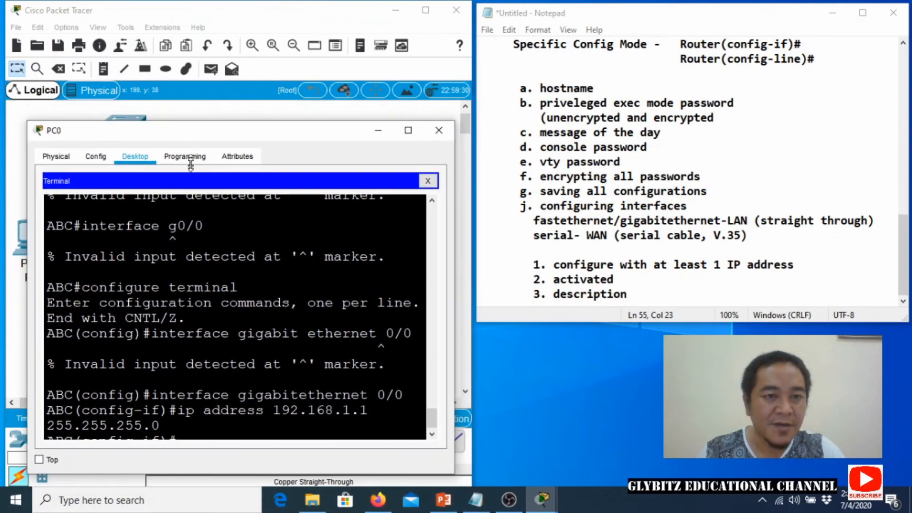
double_click(197, 132)
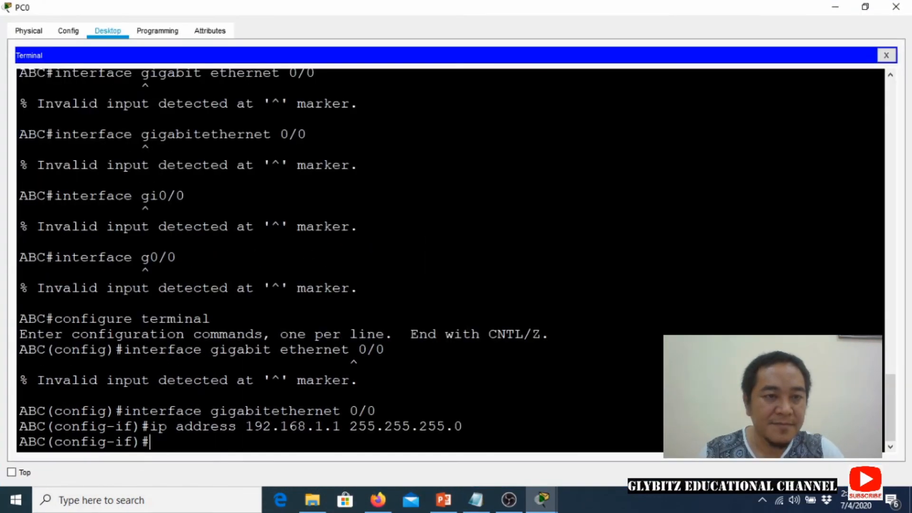
left_click(865, 6)
scroll(265, 294, "down", 18)
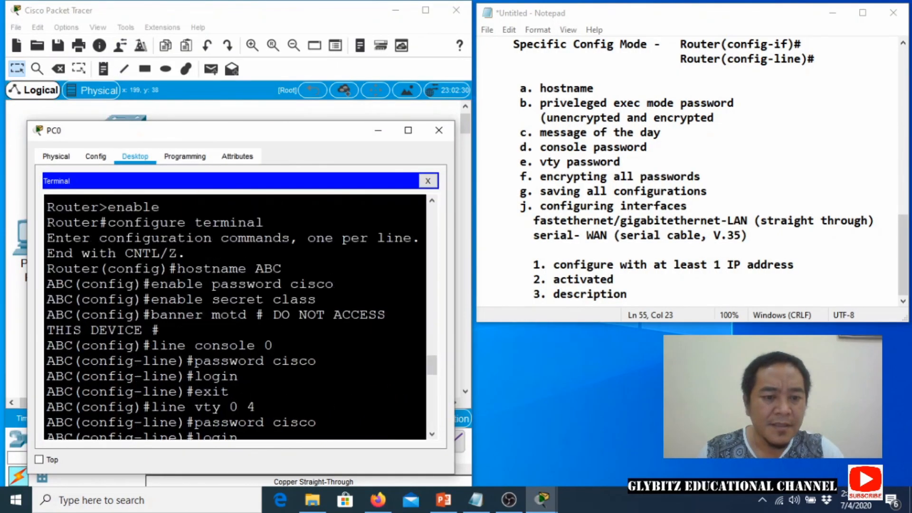
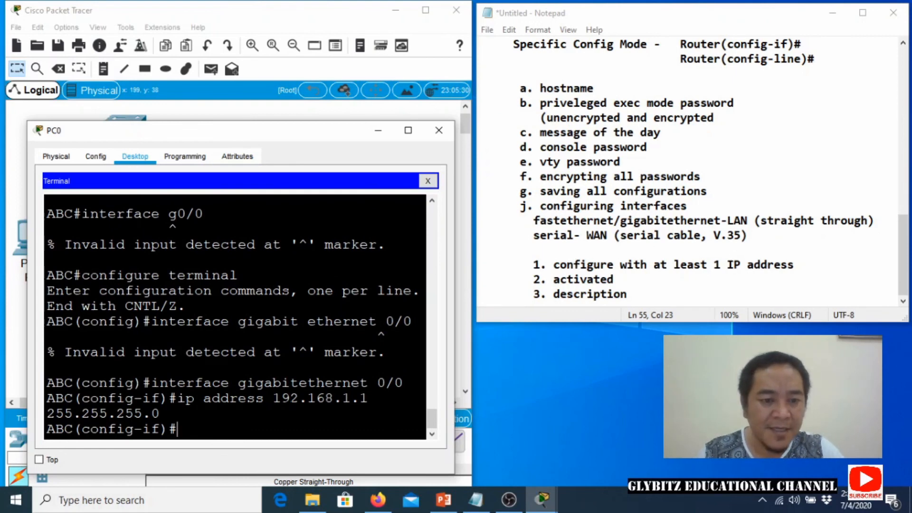
Highlight the entered IP address and mask in the router terminal, then clear the highlight.
left_click_drag(281, 398, 161, 413)
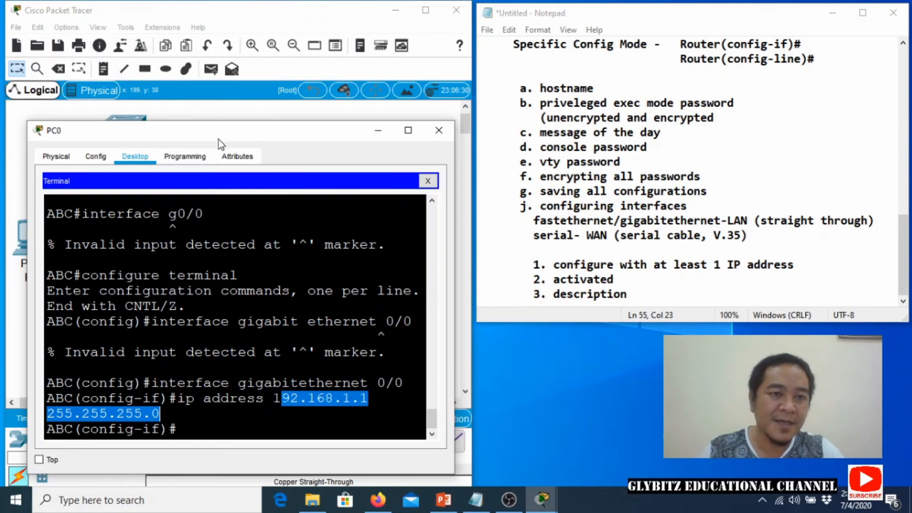
left_click_drag(218, 138, 213, 176)
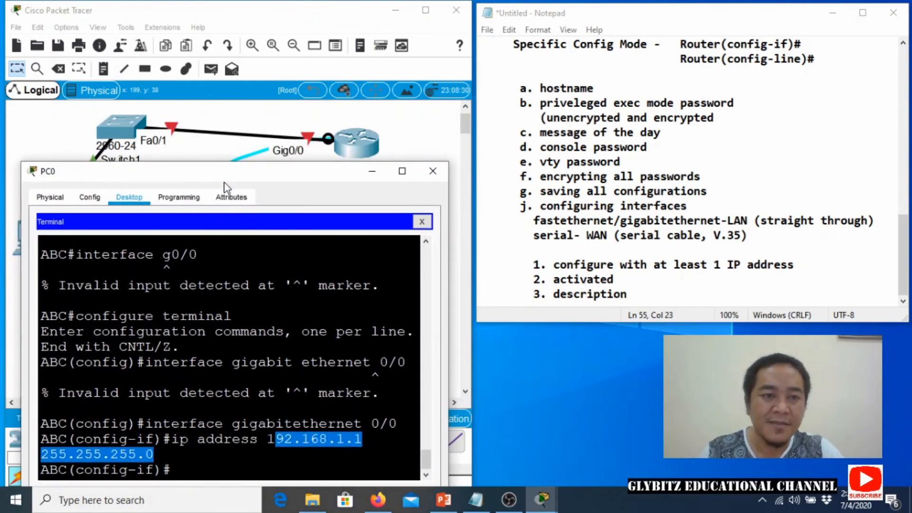
left_click_drag(221, 169, 208, 90)
left_click(164, 385)
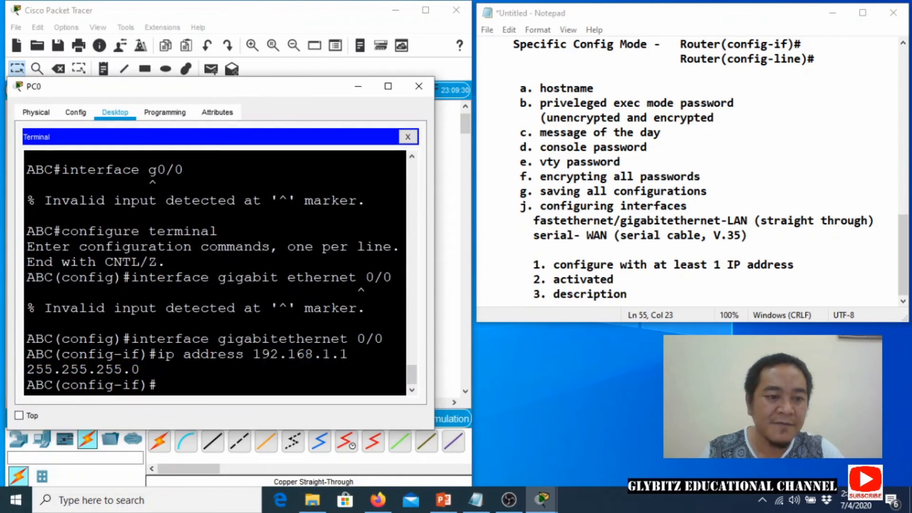
Enable Gig0/0 with 'no shutdown' and check that its link on the topology comes up.
type("no shutdwon")
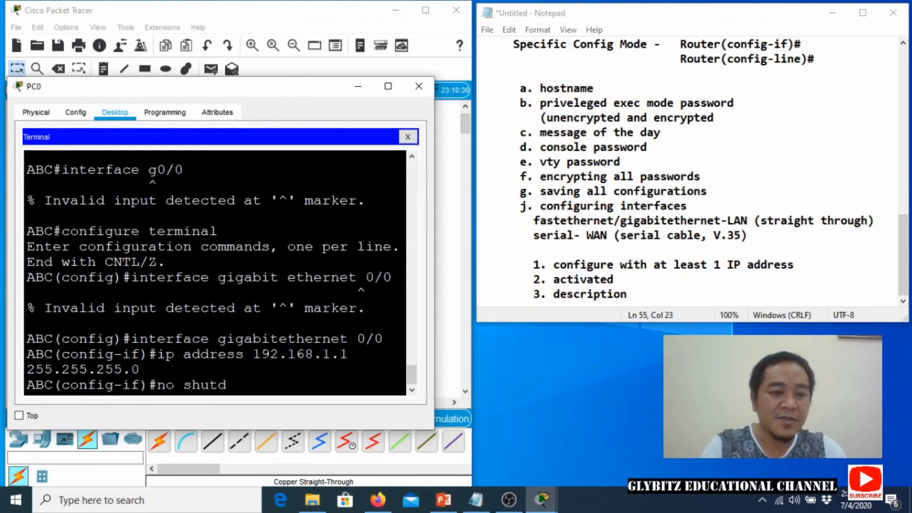
key("BackSpace")
key("BackSpace")
key("BackSpace")
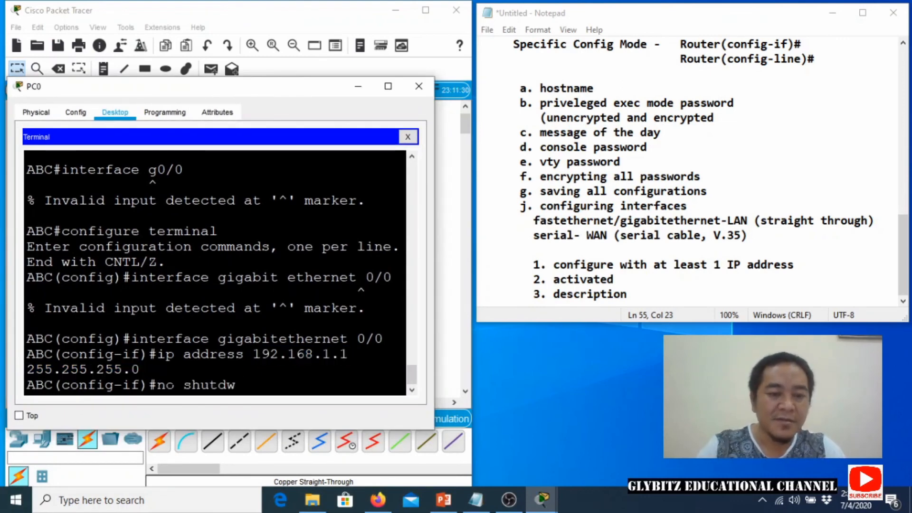
type("won")
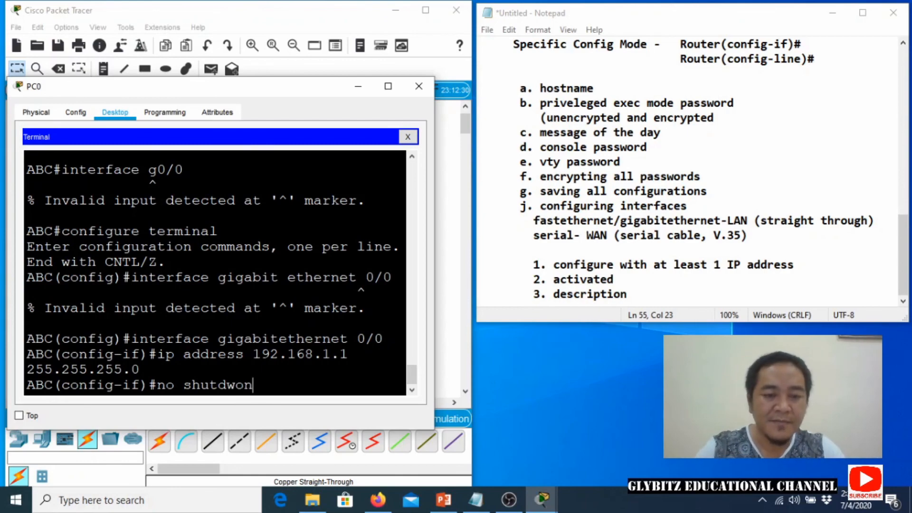
key("BackSpace")
key("BackSpace")
key("BackSpace")
type("own")
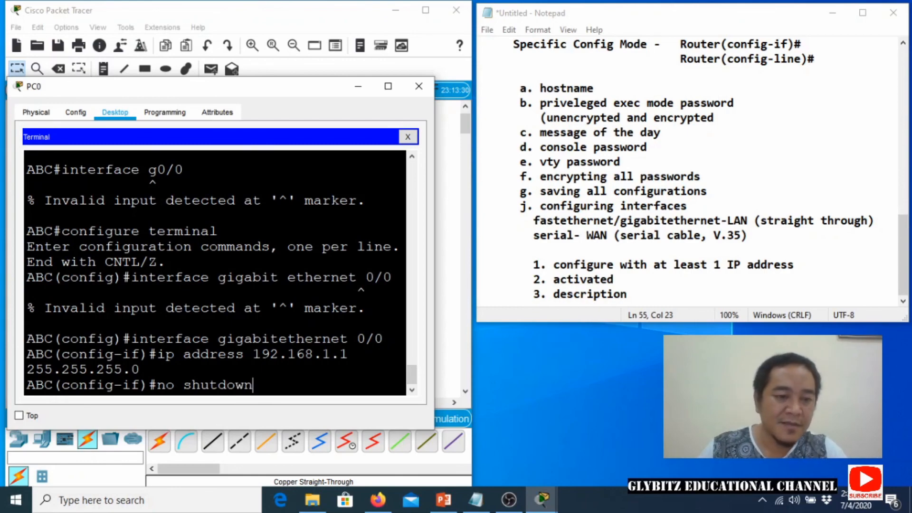
left_click_drag(223, 87, 260, 188)
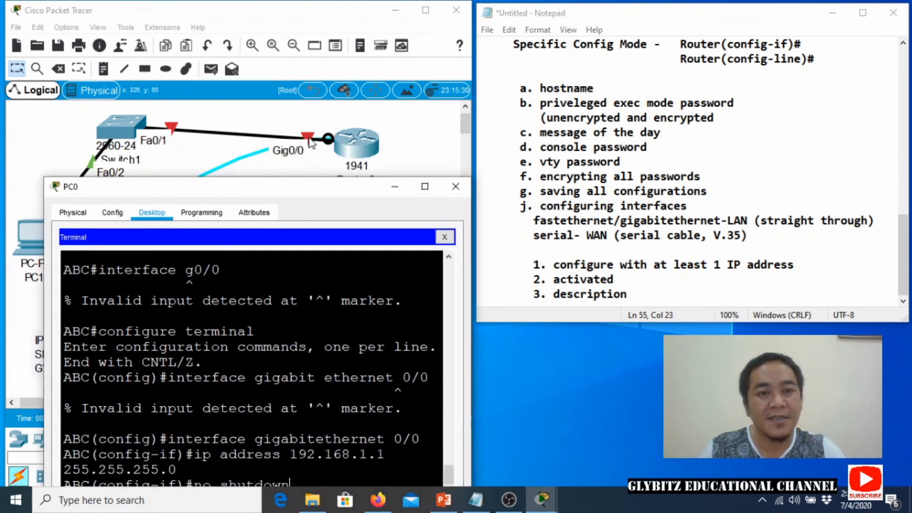
left_click_drag(287, 189, 264, 97)
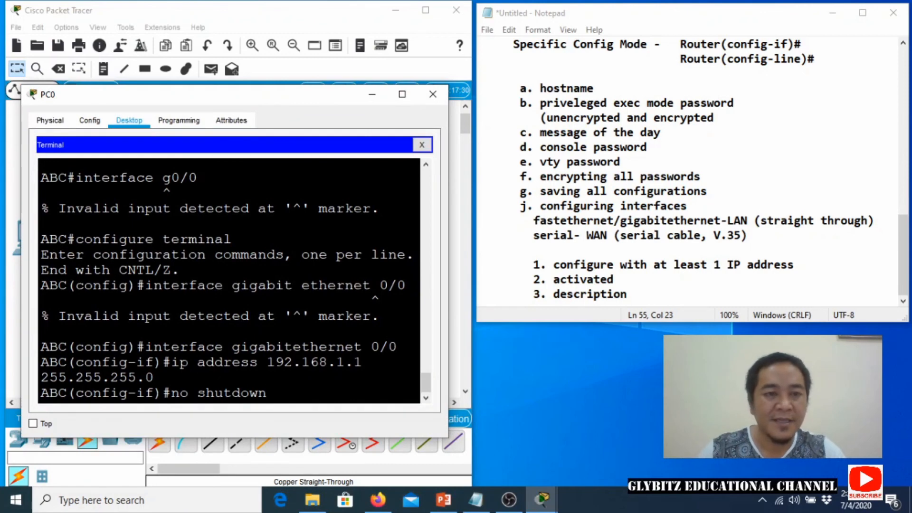
key("Return")
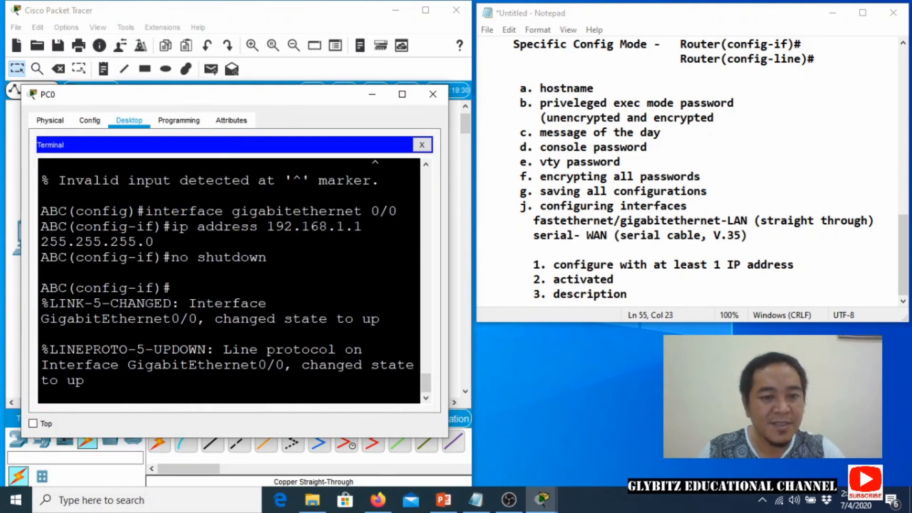
left_click_drag(252, 97, 265, 208)
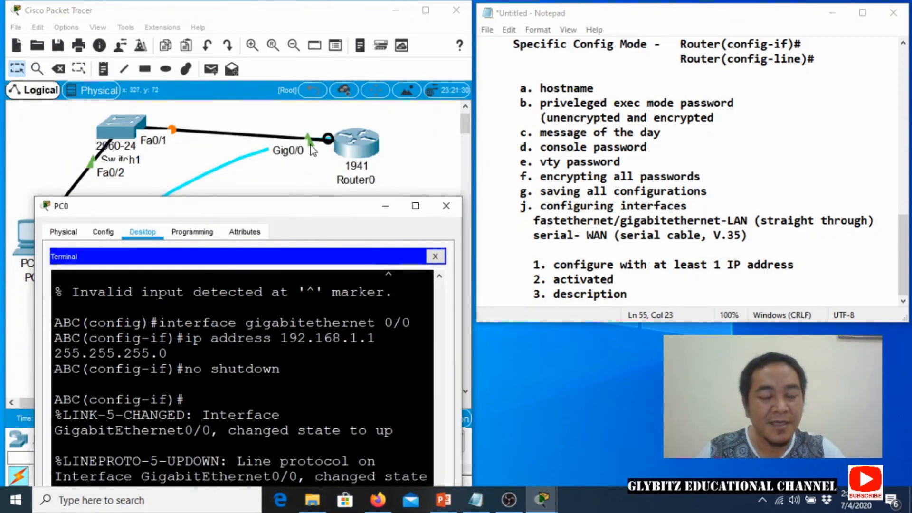
left_click_drag(283, 210, 269, 100)
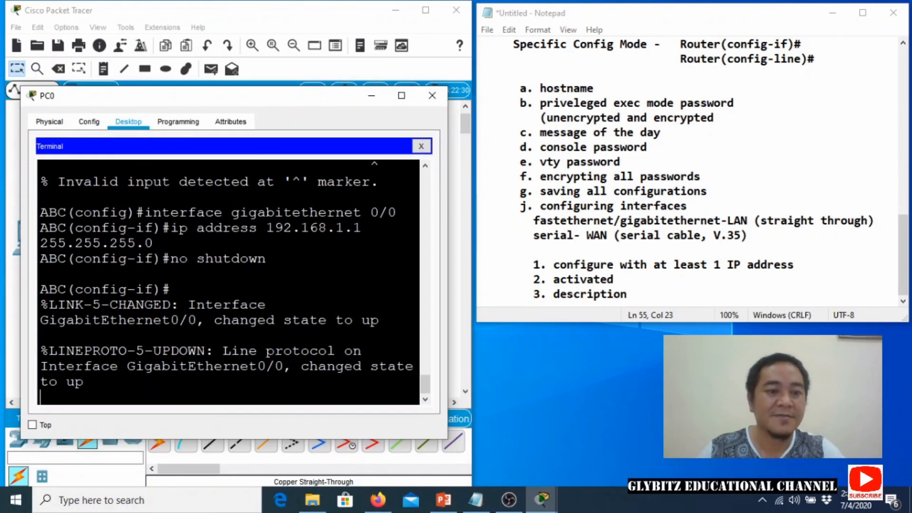
Enter 'description connected to LAN A' at the ABC(config-if)# prompt.
key("Return")
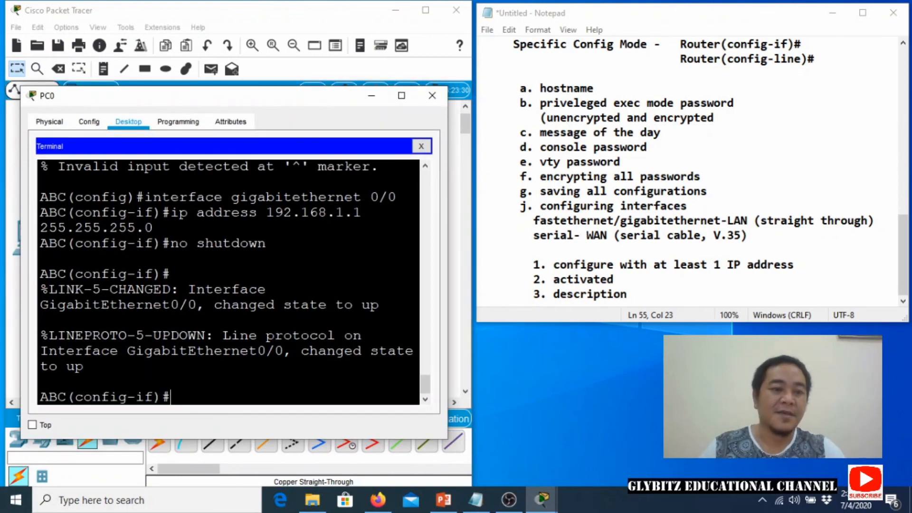
type("descirp")
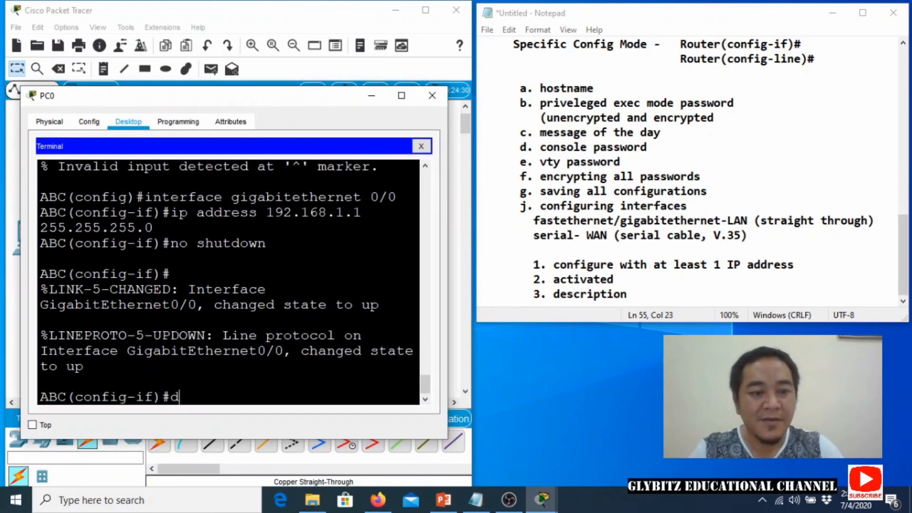
key("BackSpace")
key("BackSpace")
key("BackSpace")
type("r")
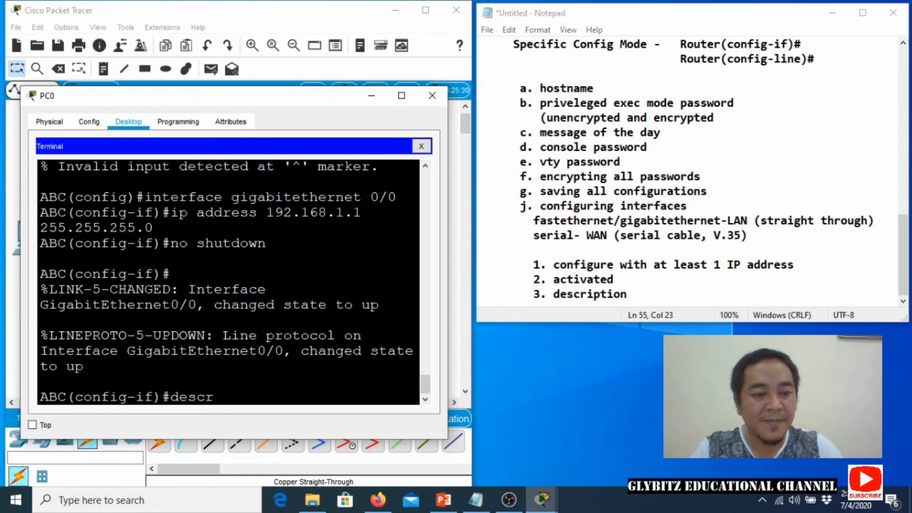
type("ipt")
key("BackSpace")
type("ption")
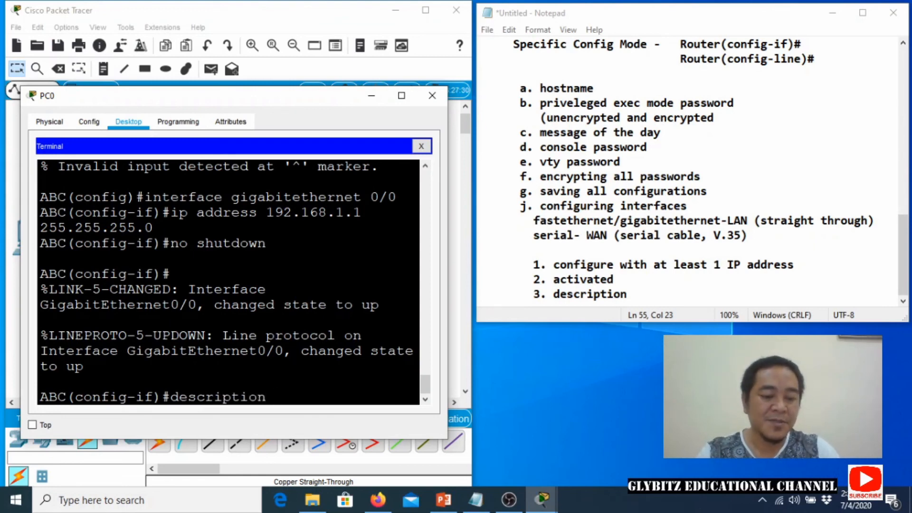
type(" connecte")
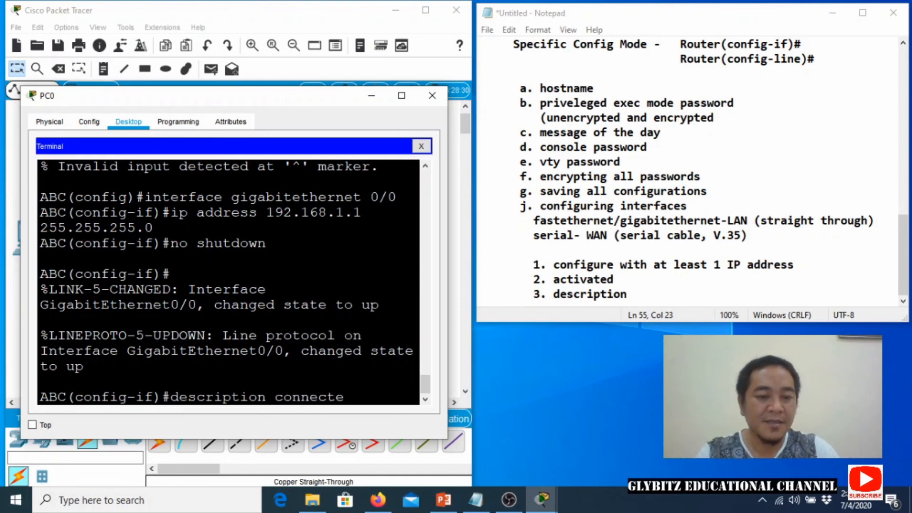
type("d to L")
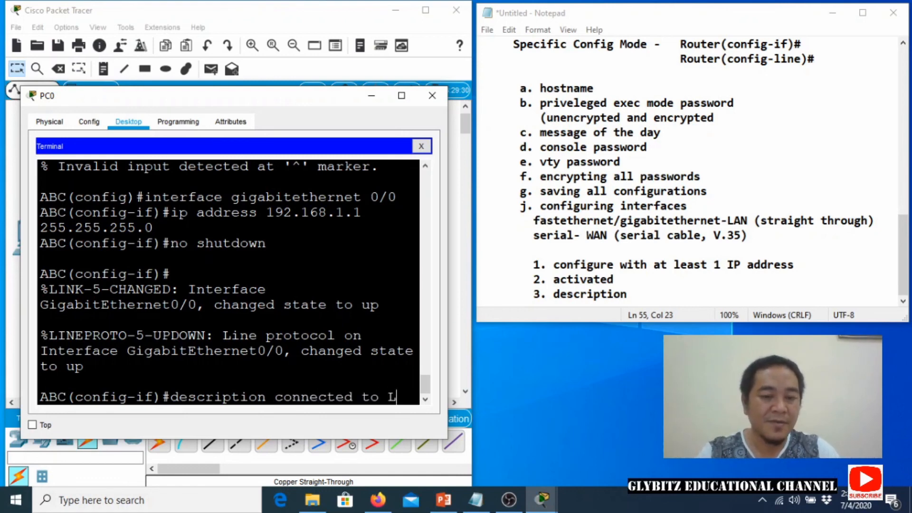
type("AN!")
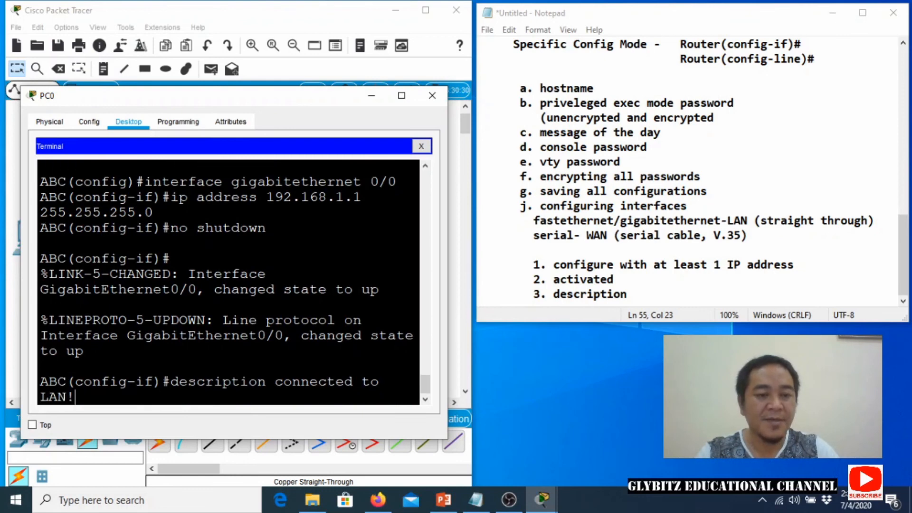
key("BackSpace")
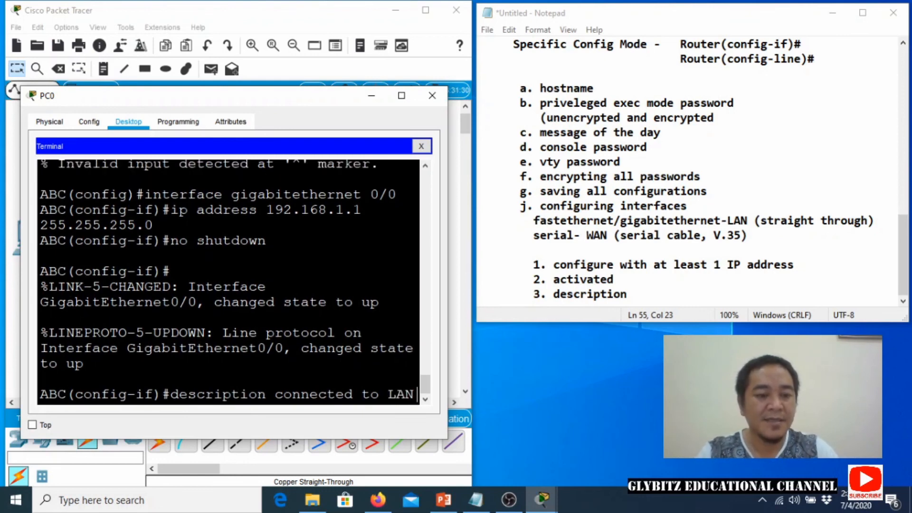
type("A")
key("Return")
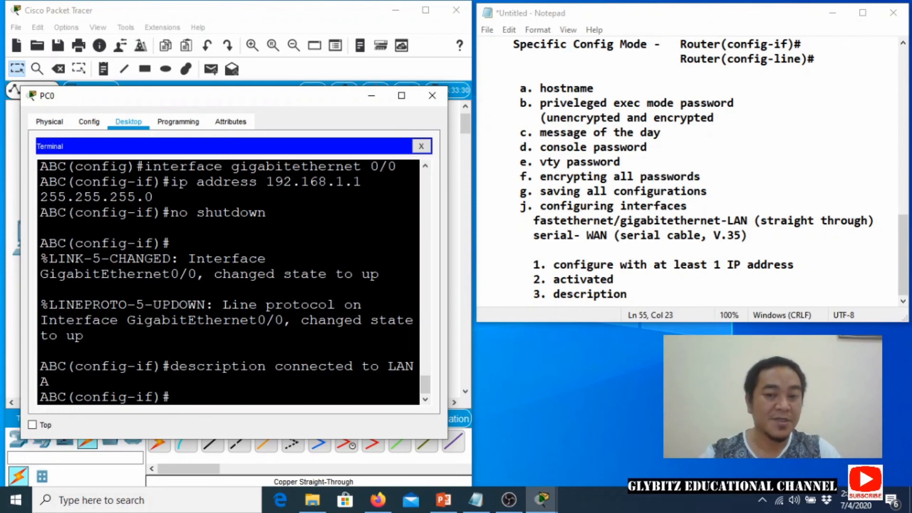
Return to privileged mode and save with 'copy running-config startup-config', accepting the default filename.
key("ctrl+z")
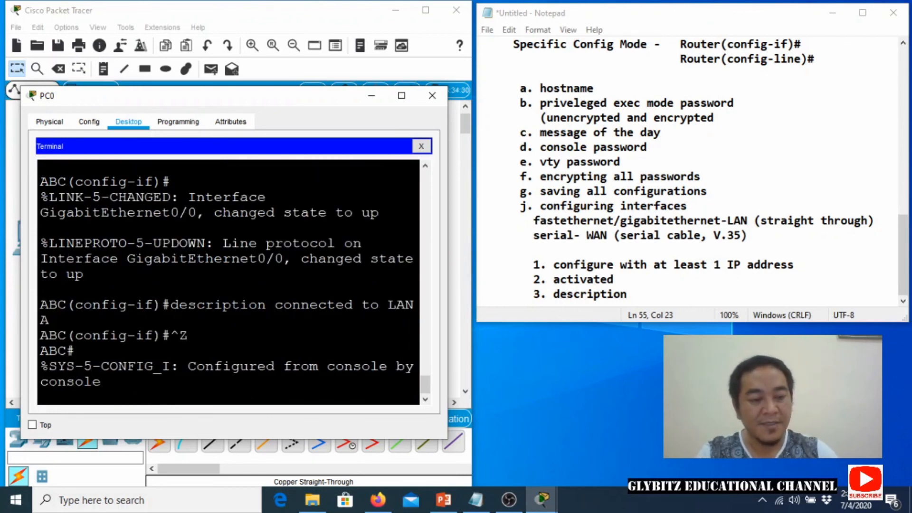
key("Return")
type("c")
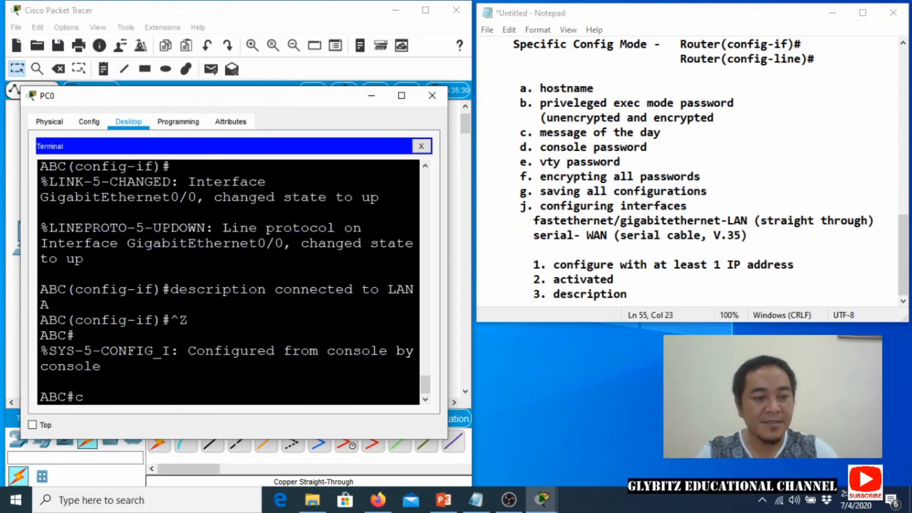
type("opy running")
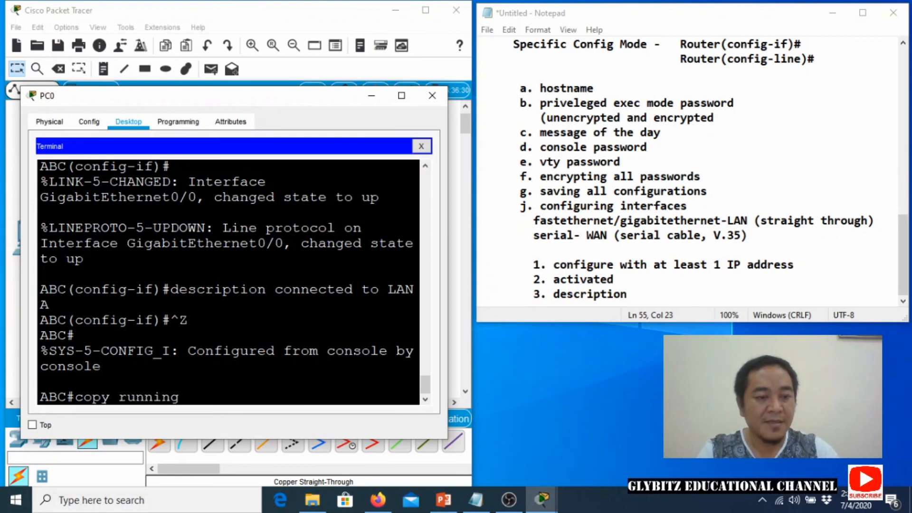
type("-config")
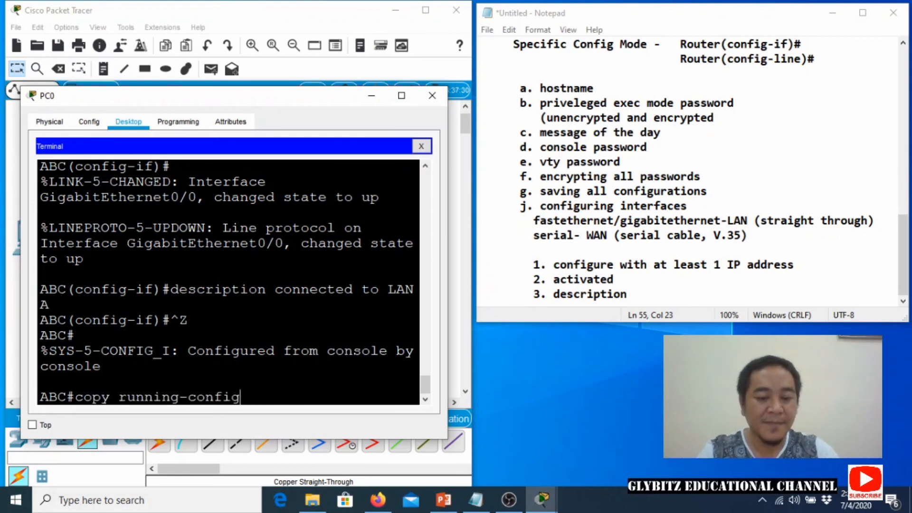
type(" startup")
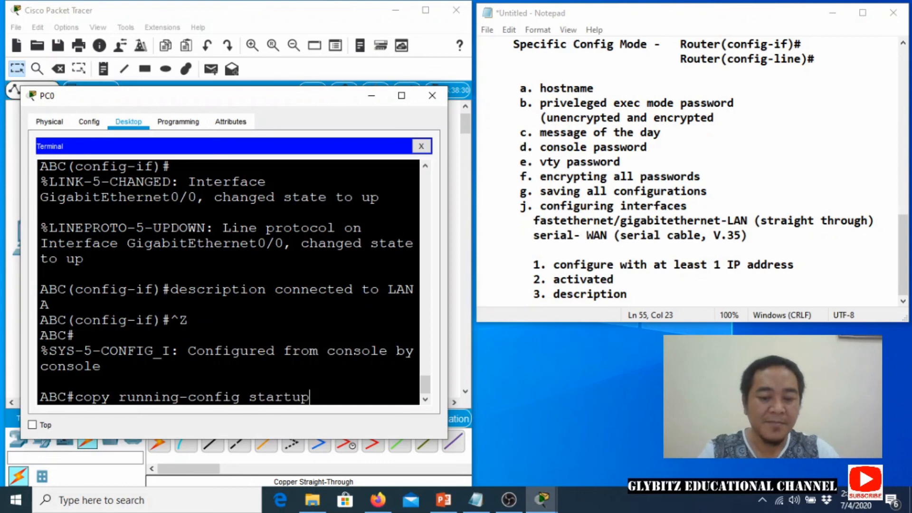
type("-config")
key("Return")
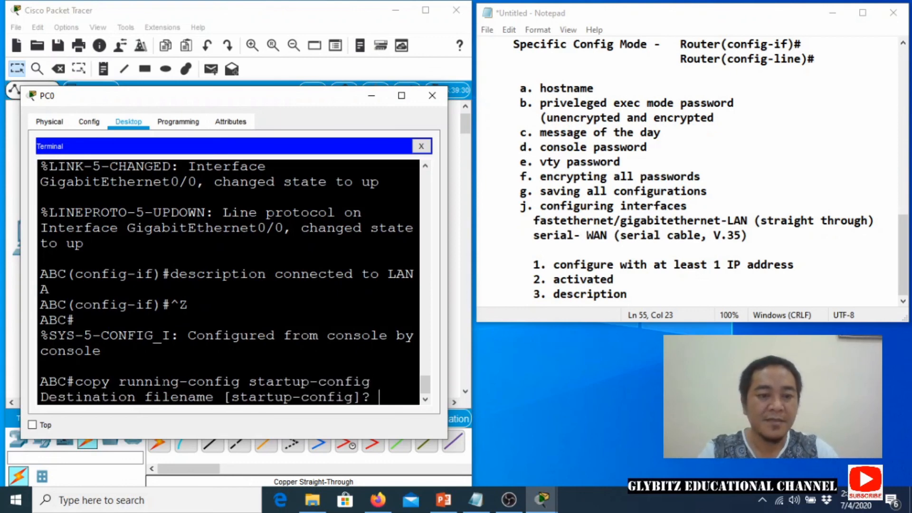
key("Return")
List the configuration with 'show running-config' and page through the output.
type("show runing")
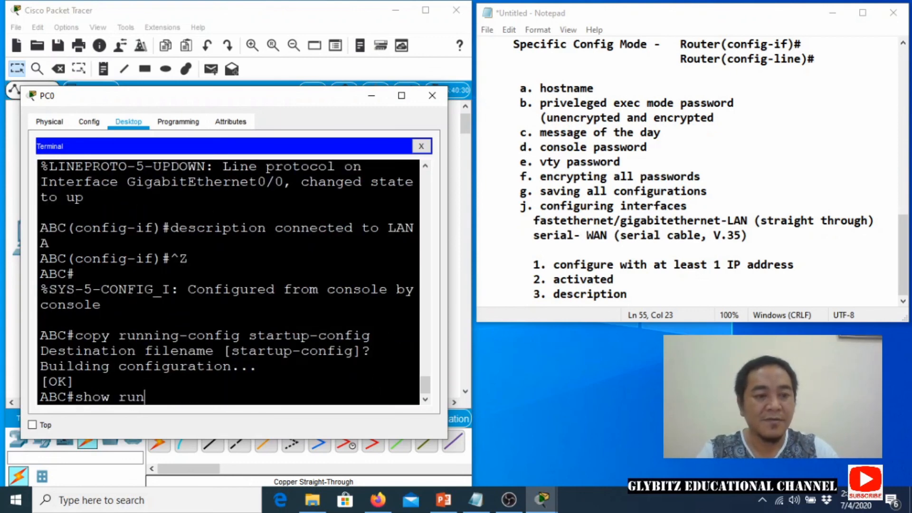
key("BackSpace")
key("BackSpace")
type("nning")
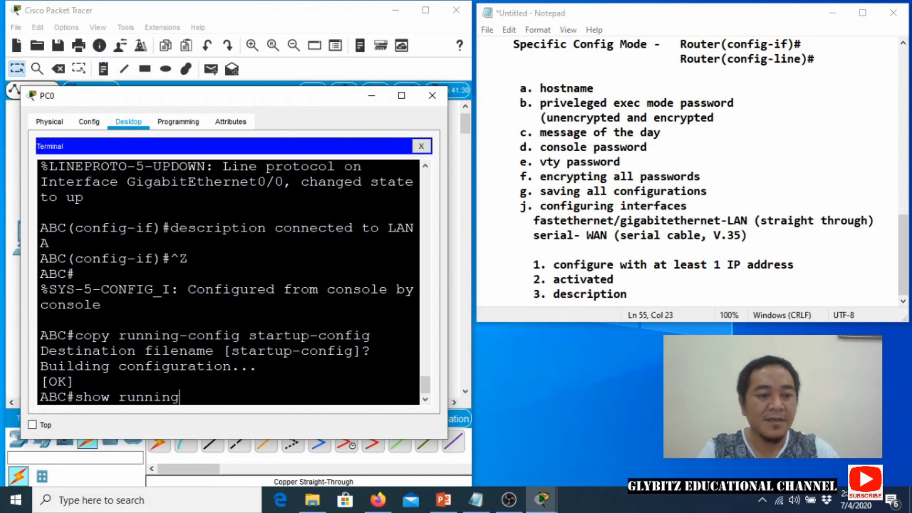
type("-config")
key("Return")
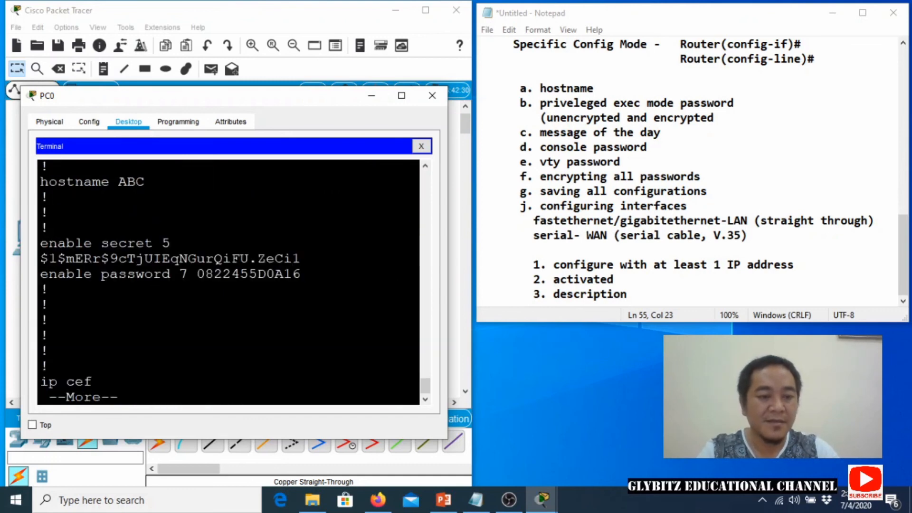
key("space")
key("space")
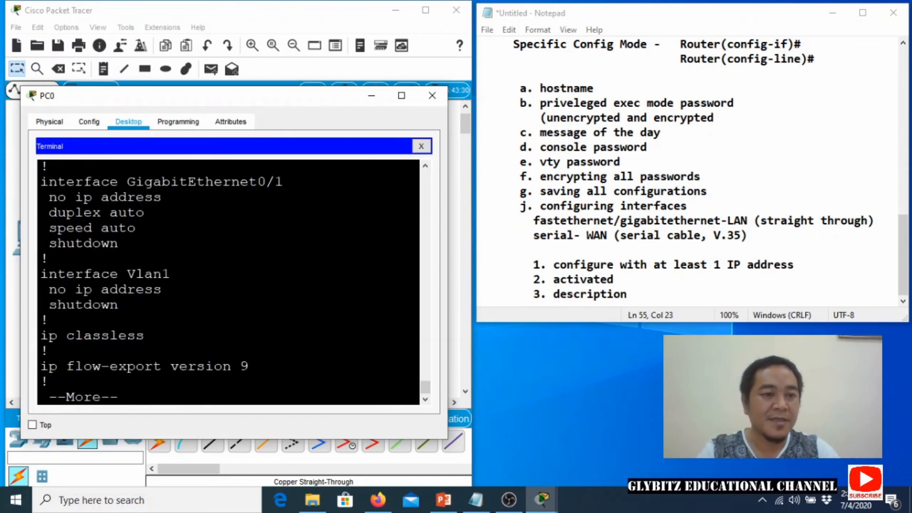
scroll(228, 282, "up", 3)
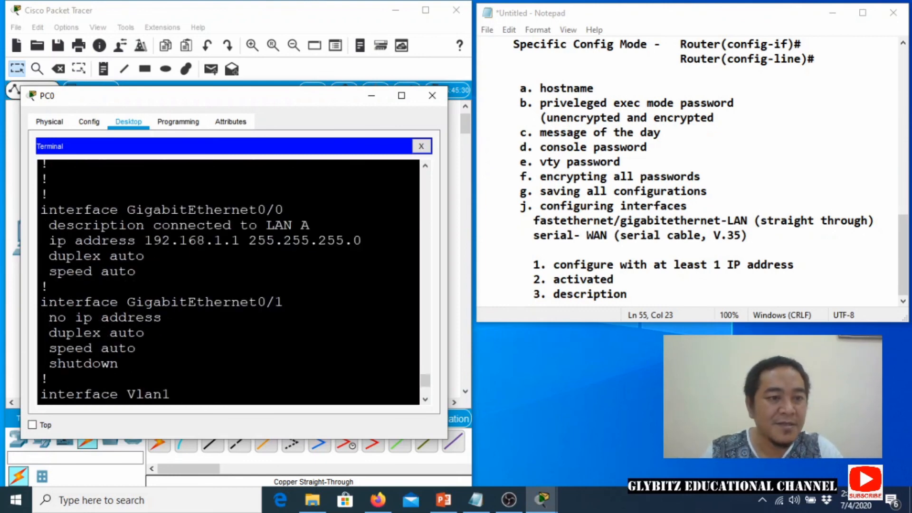
Highlight the 'connected to LAN A' description and 192.168.1.1 address lines to verify them.
left_click_drag(49, 225, 310, 225)
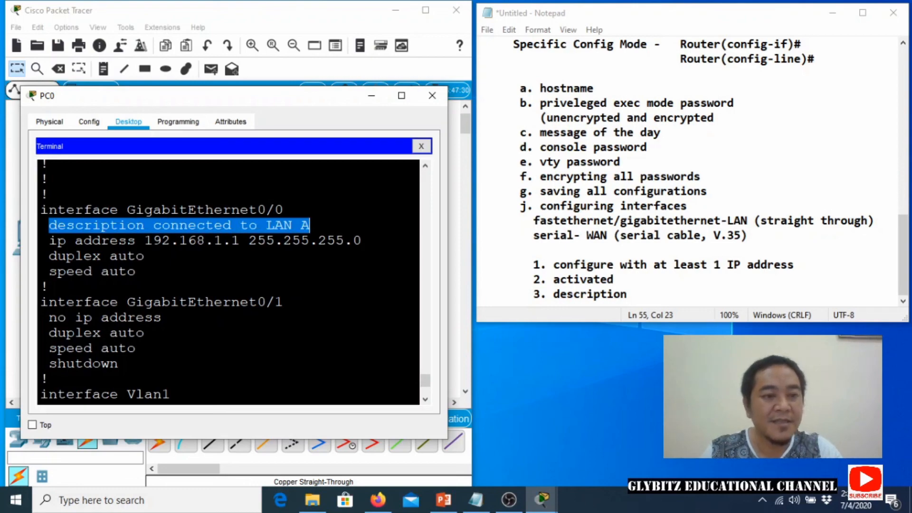
left_click(310, 225)
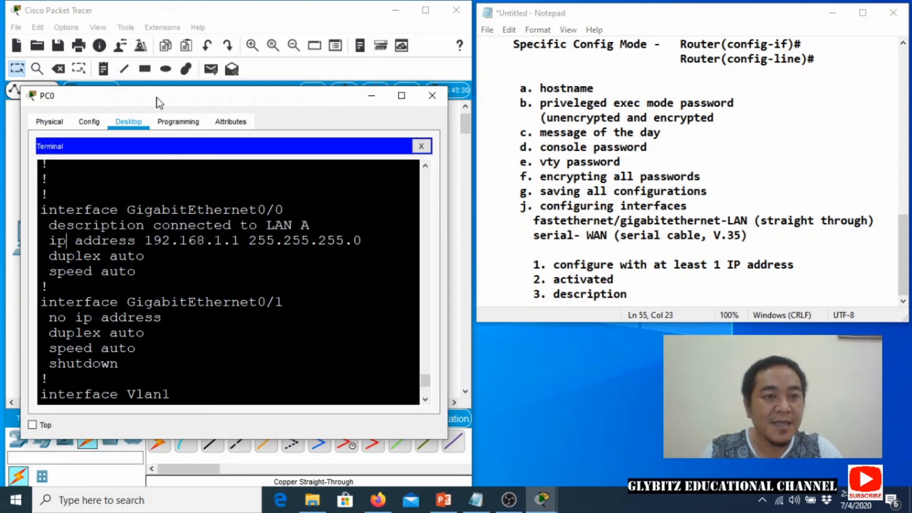
mouse_move(158, 101)
left_mouse_down()
mouse_move(186, 286)
mouse_move(148, 178)
mouse_move(146, 101)
left_mouse_up()
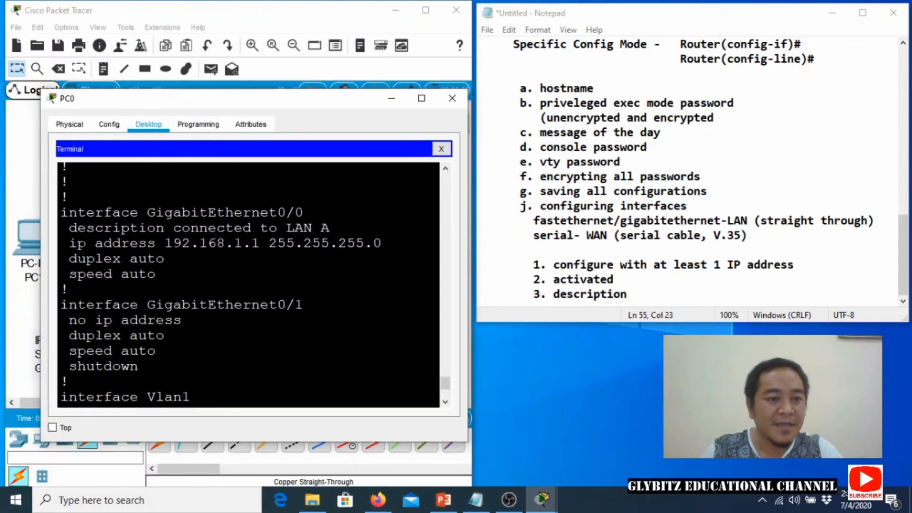
left_click_drag(77, 242, 164, 258)
left_click(165, 258)
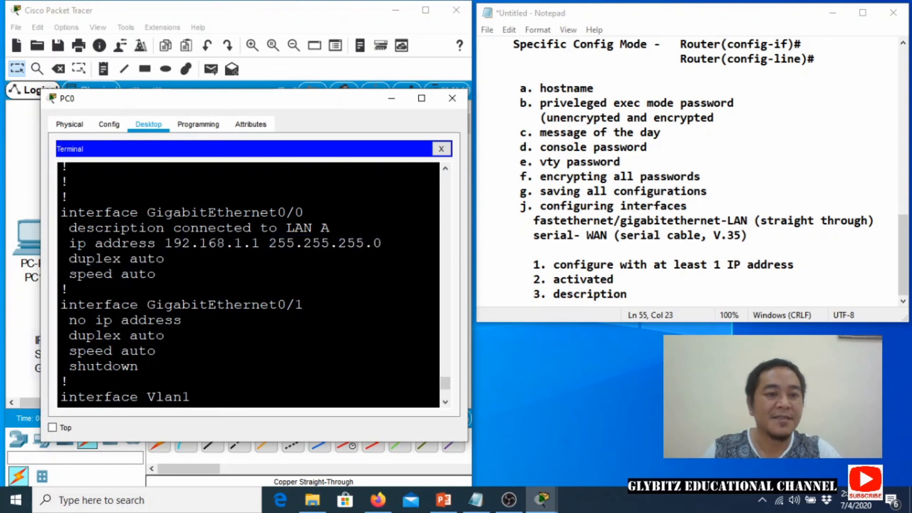
left_click_drag(152, 98, 155, 80)
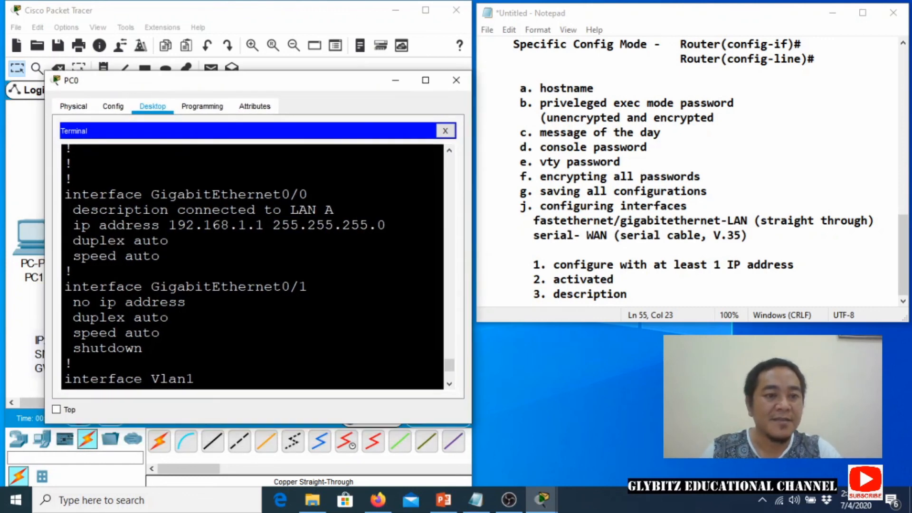
Close PC0 and bring up PC1's Desktop IP Configuration.
left_click(455, 80)
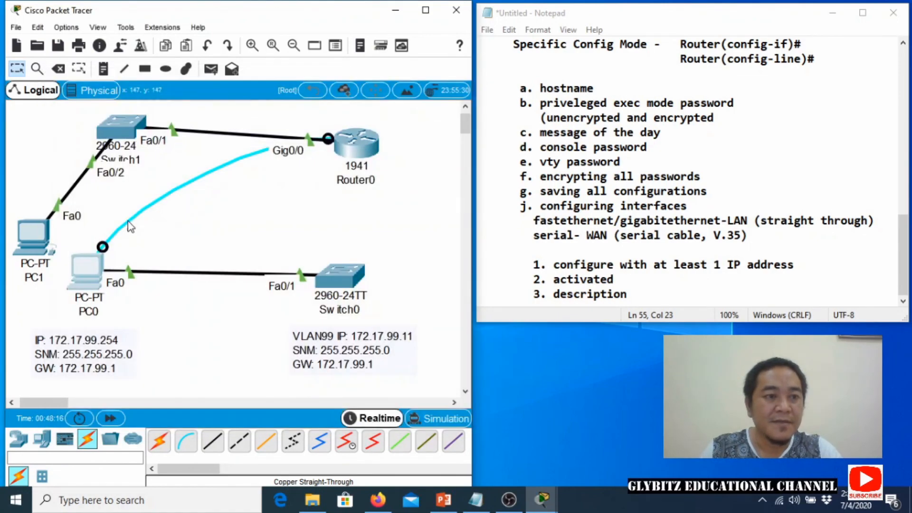
left_click(36, 241)
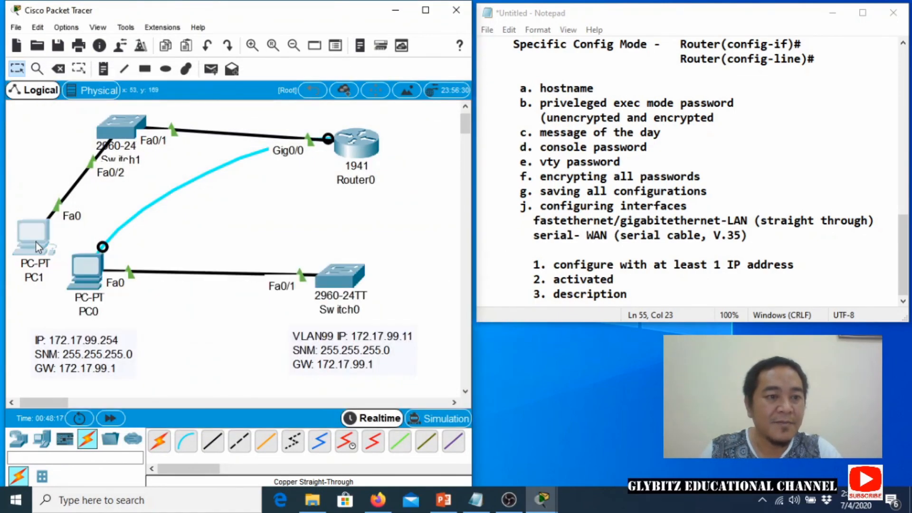
left_click(371, 87)
left_click(324, 133)
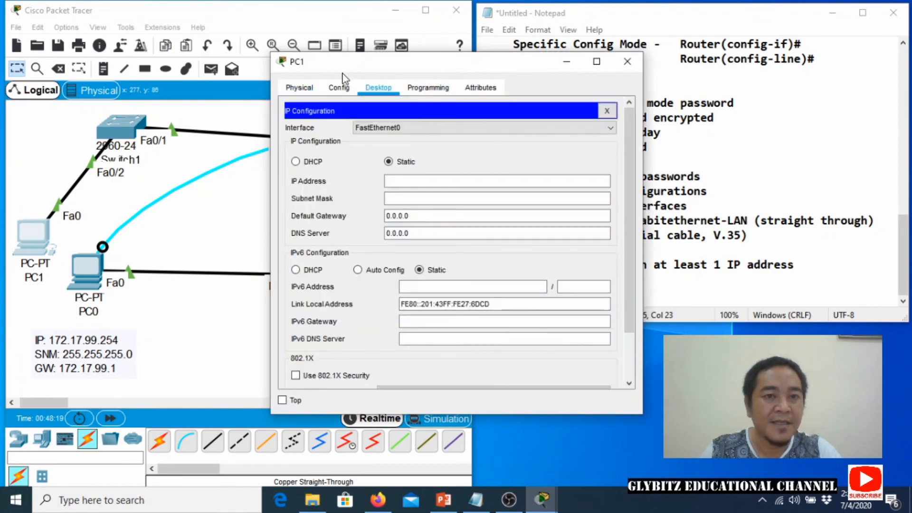
left_click_drag(345, 66, 153, 131)
Give PC1 the IP 192.168.1.254, with the mask auto-filling to 255.255.255.0.
left_click(204, 245)
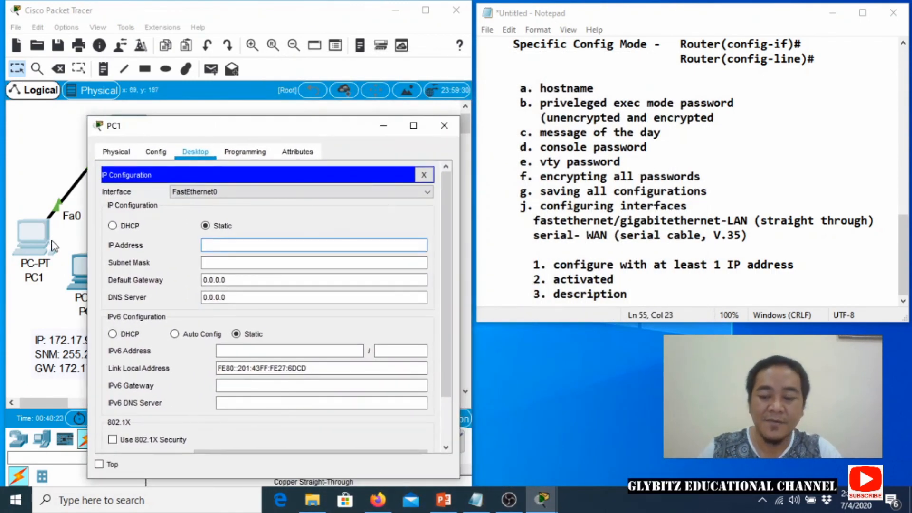
type("192.168.1.")
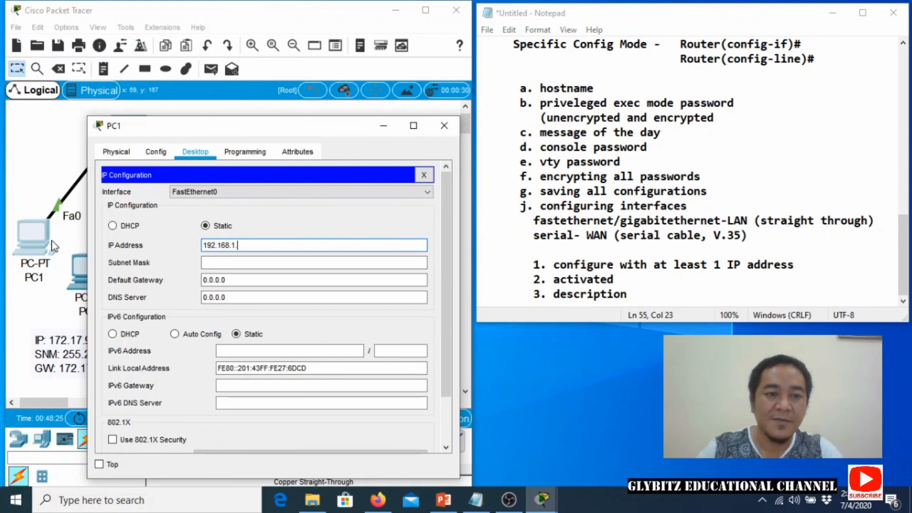
type("254")
key("Tab")
key("Tab")
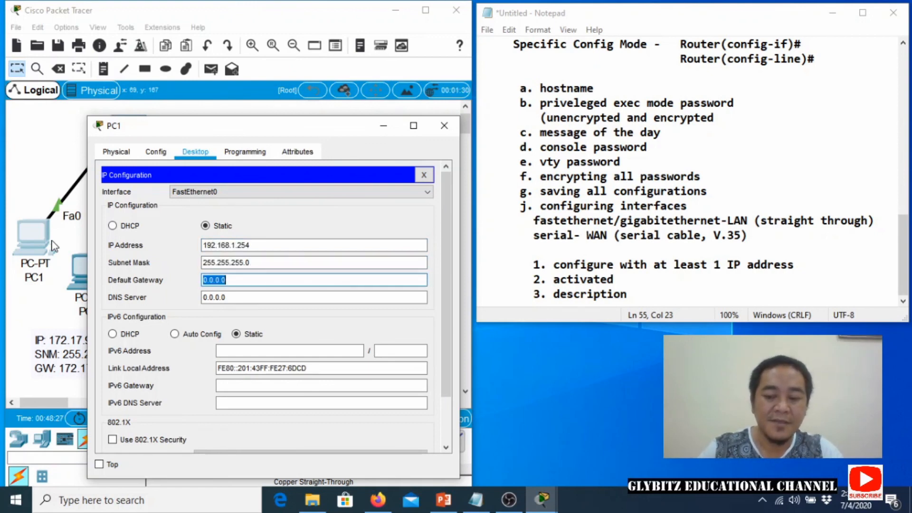
type("192.168.1.1")
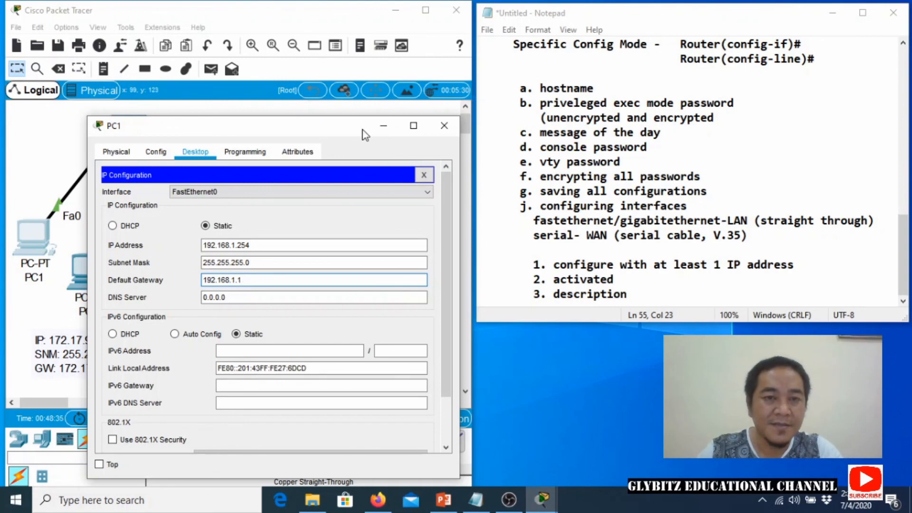
left_click_drag(363, 135, 339, 220)
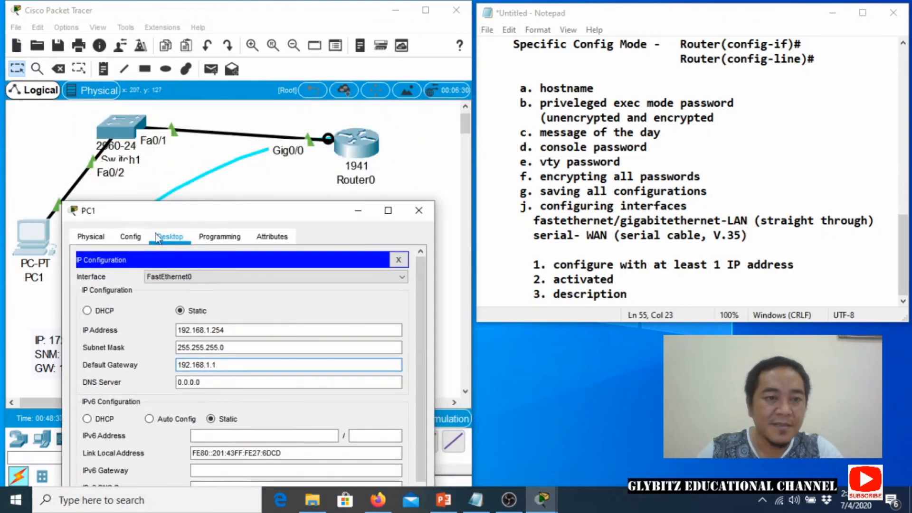
left_click_drag(170, 215, 210, 128)
Scroll through the router's running configuration in PC0's terminal, then return to PC1's IP Configuration.
left_click(86, 266)
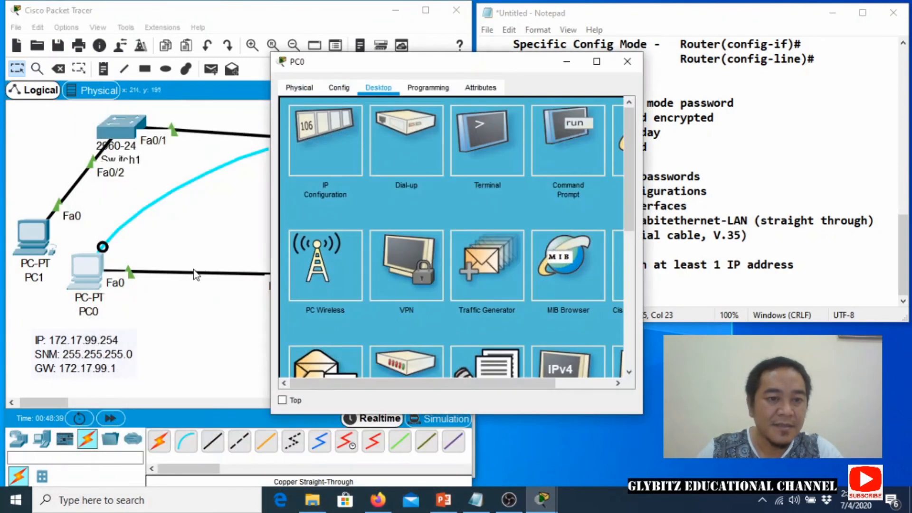
left_click(468, 176)
left_click(583, 241)
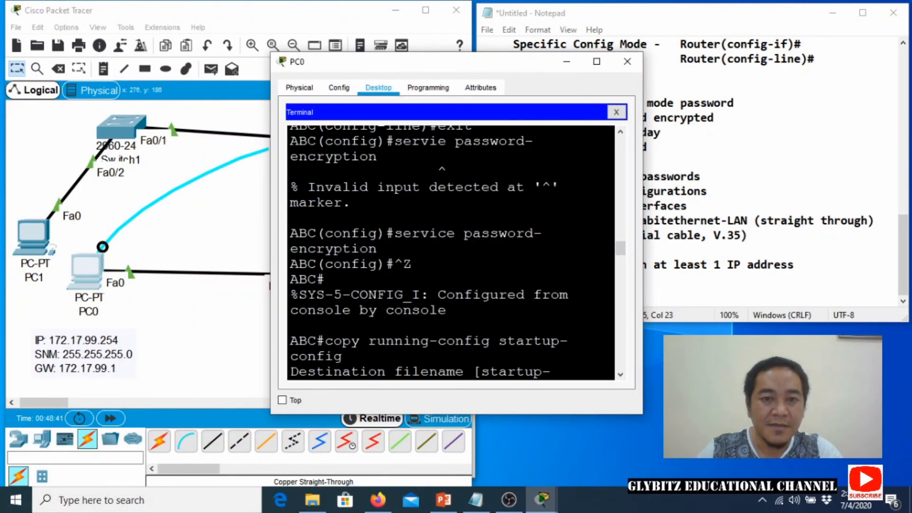
scroll(450, 252, "up", 2)
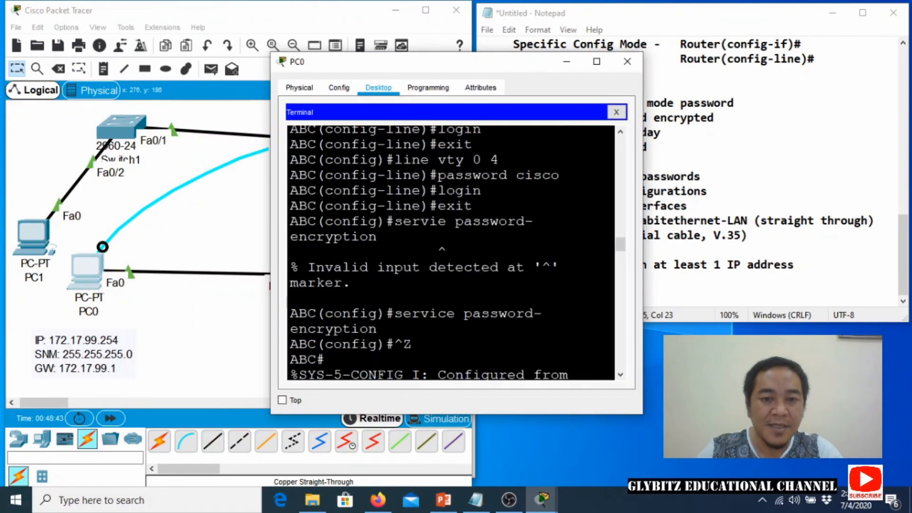
scroll(450, 252, "down", 8)
scroll(450, 252, "down", 15)
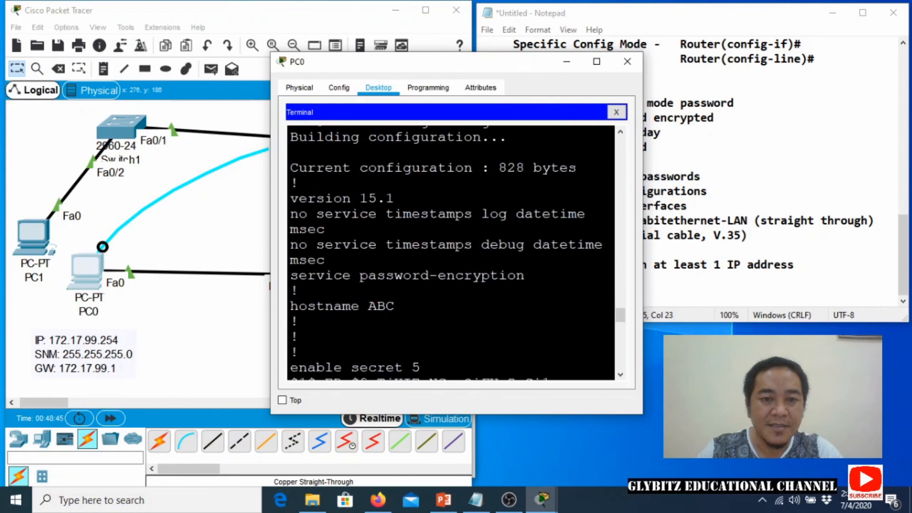
scroll(450, 252, "down", 7)
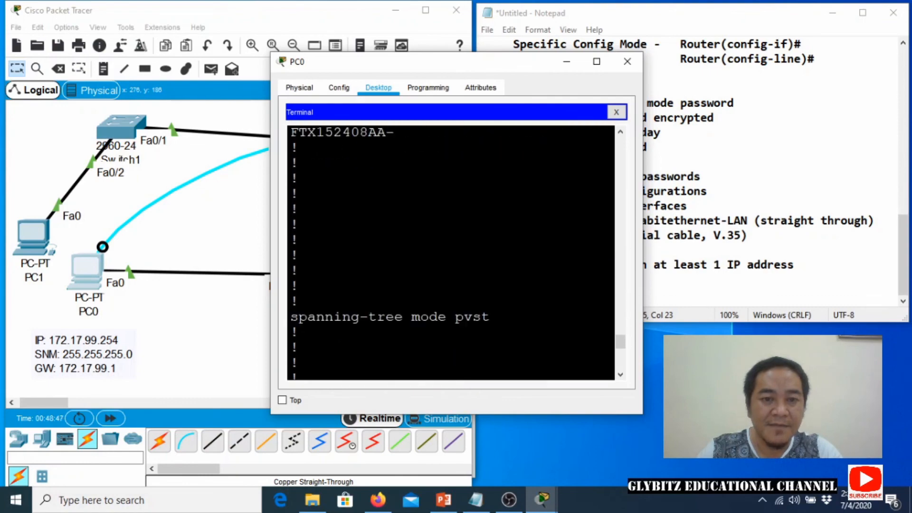
scroll(450, 252, "down", 1)
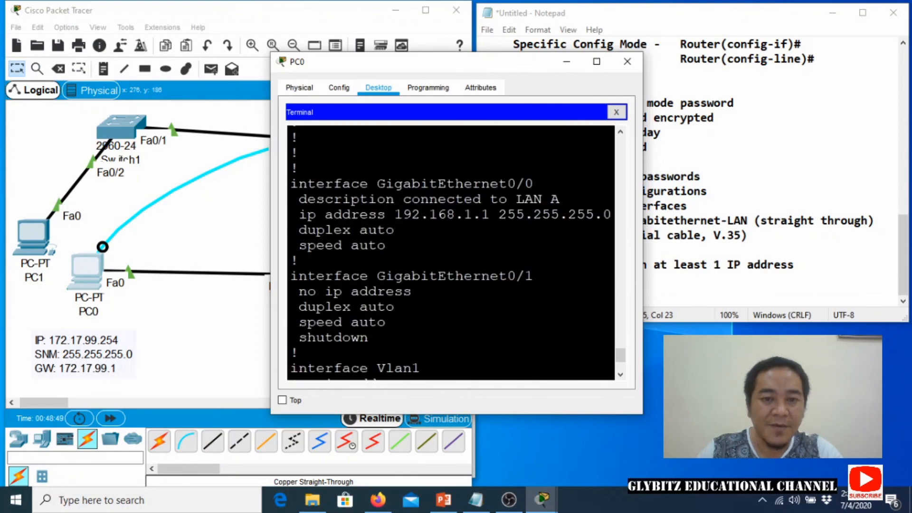
left_click_drag(494, 71, 299, 325)
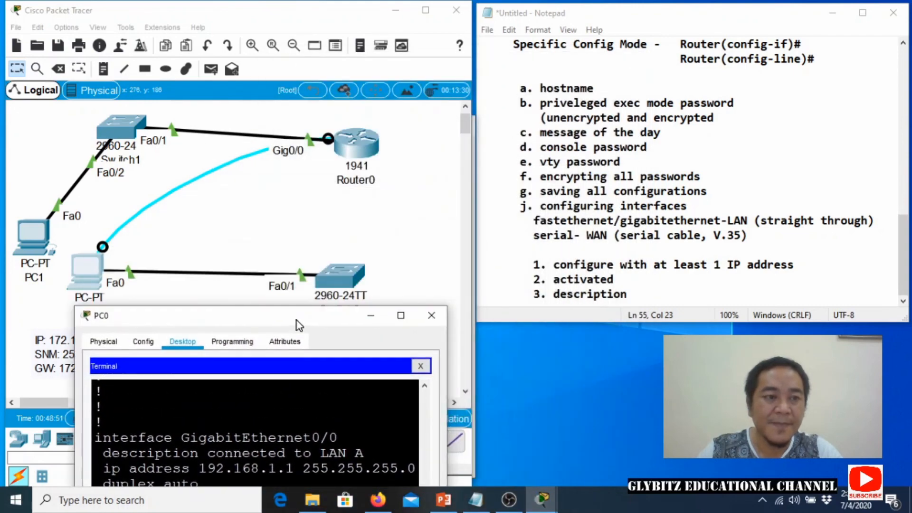
left_click(28, 234)
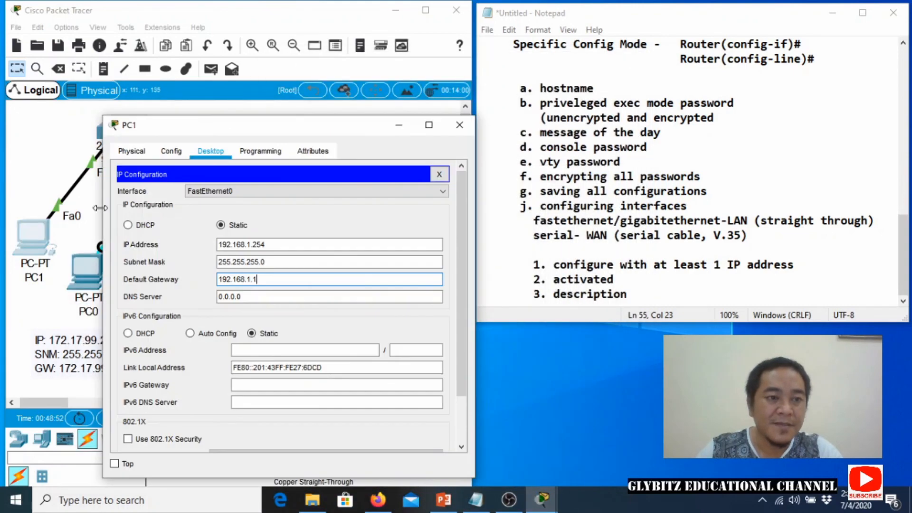
From PC1's Command Prompt, ping 192.168.1.1 and get 4 of 4 replies, then minimize PC1.
left_click(267, 293)
left_click(437, 173)
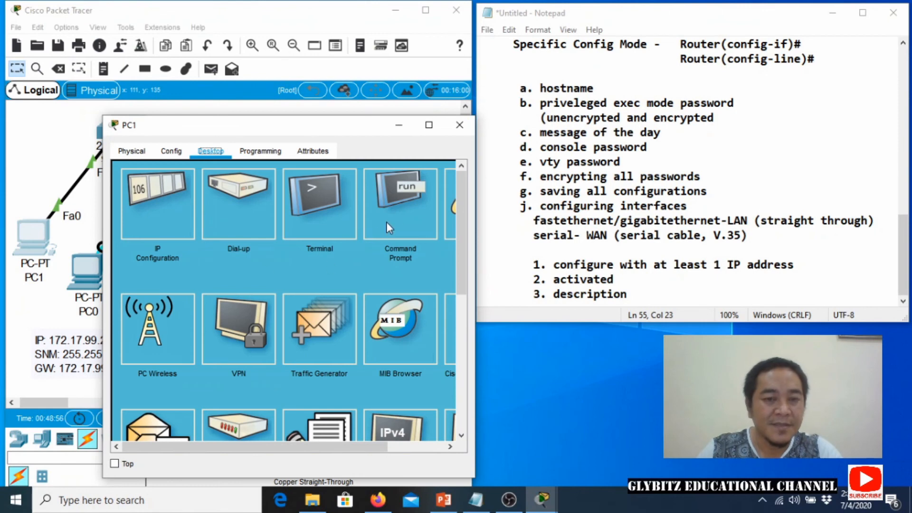
left_click(414, 200)
left_click_drag(277, 131, 247, 93)
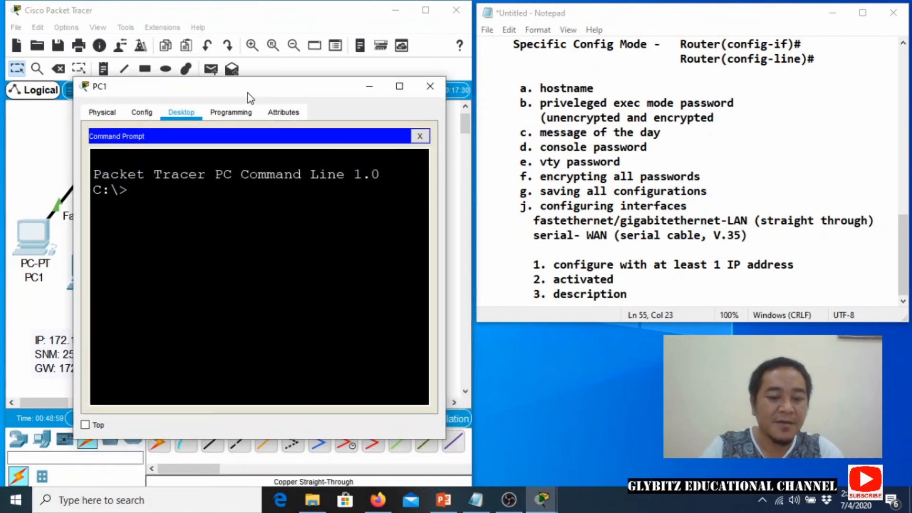
type("ping 192.18")
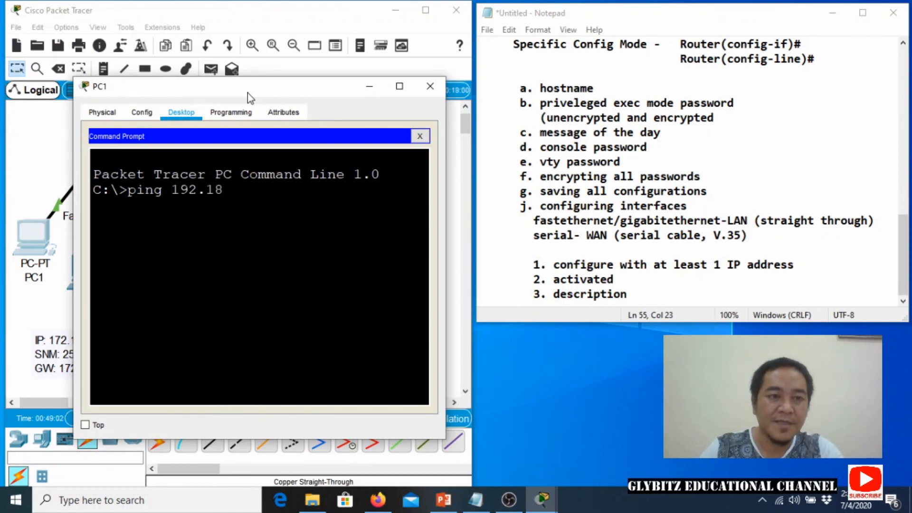
key("BackSpace")
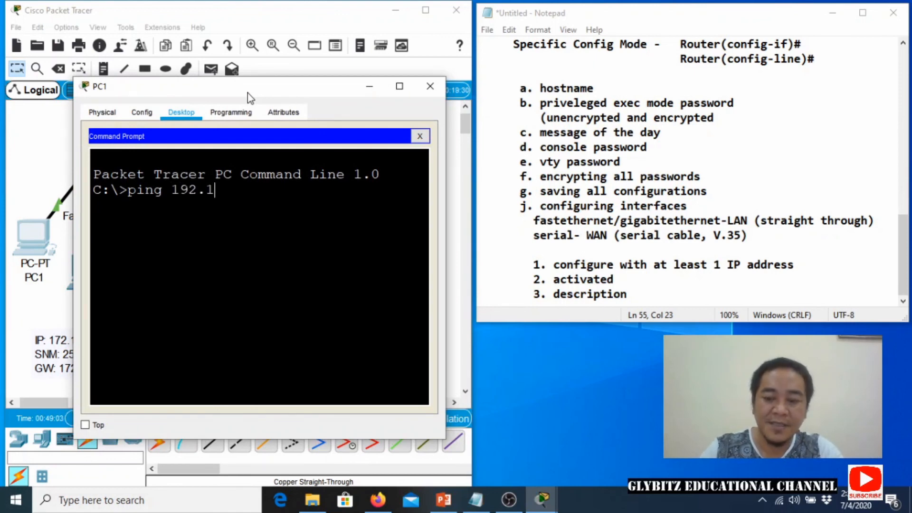
type("68.1.1")
key("Return")
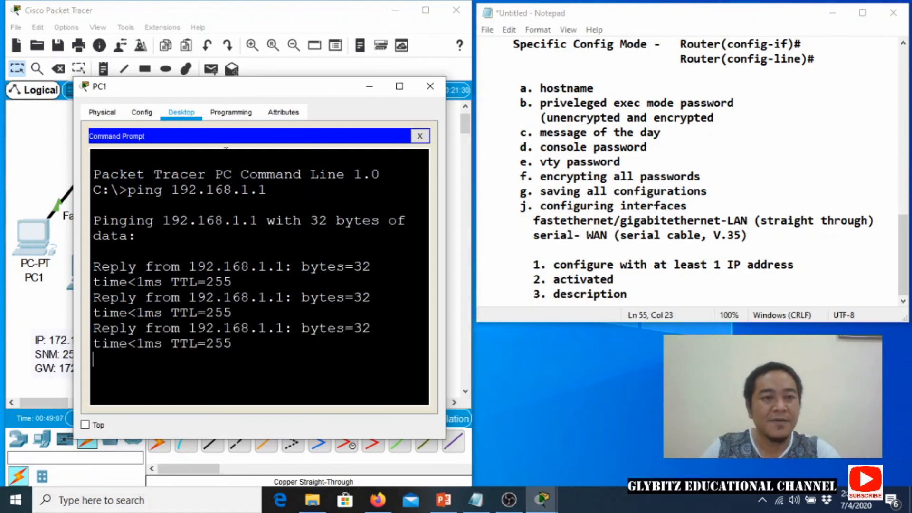
left_click_drag(225, 88, 222, 270)
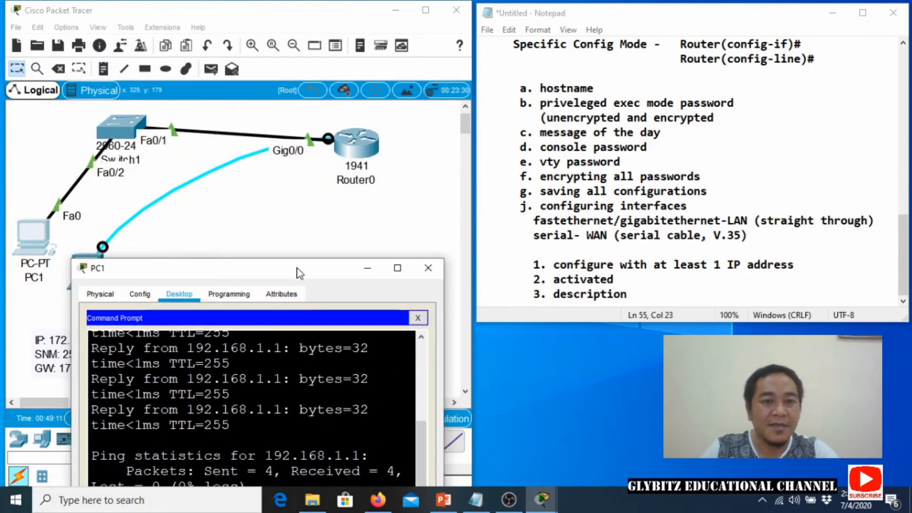
left_click_drag(299, 270, 282, 120)
left_click(351, 116)
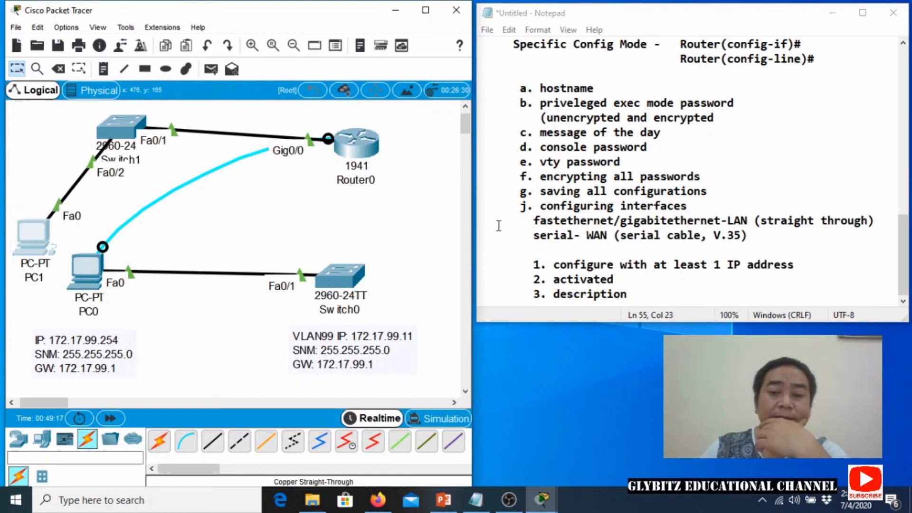
scroll(568, 226, "up", 3)
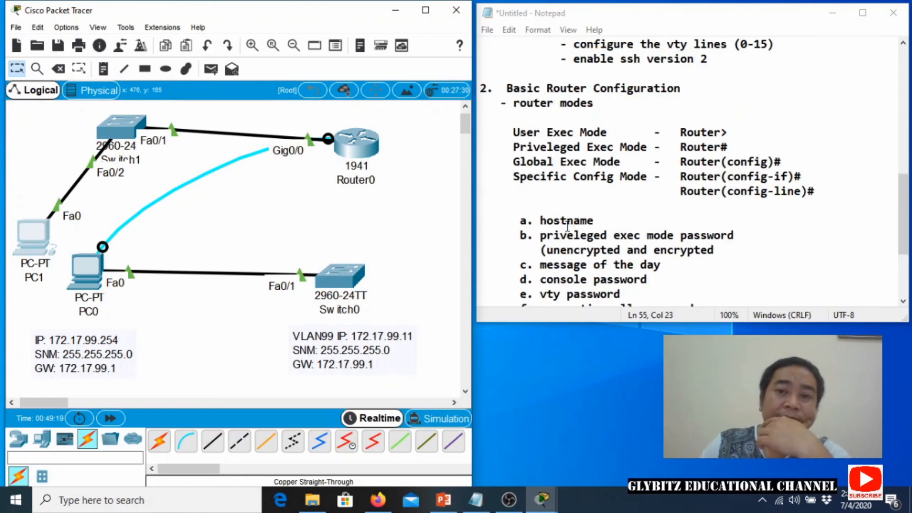
scroll(567, 225, "up", 10)
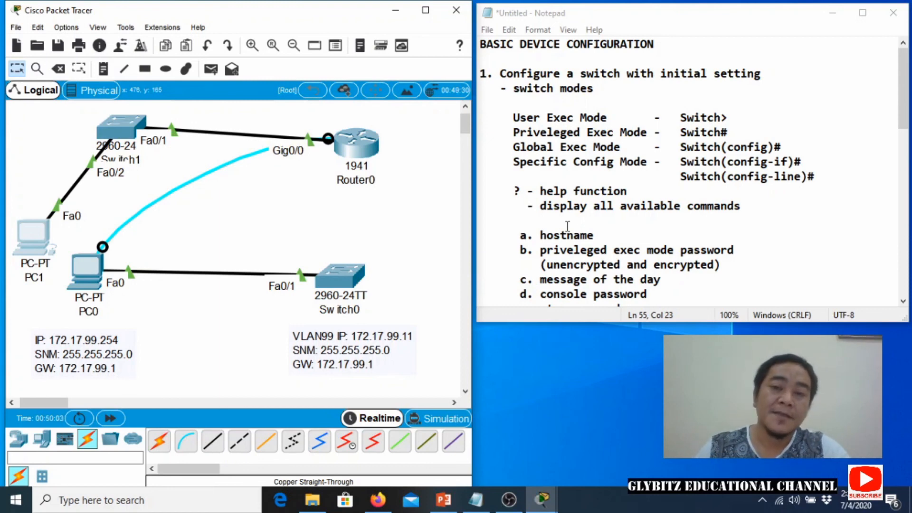
scroll(554, 240, "down", 2)
scroll(554, 240, "down", 3)
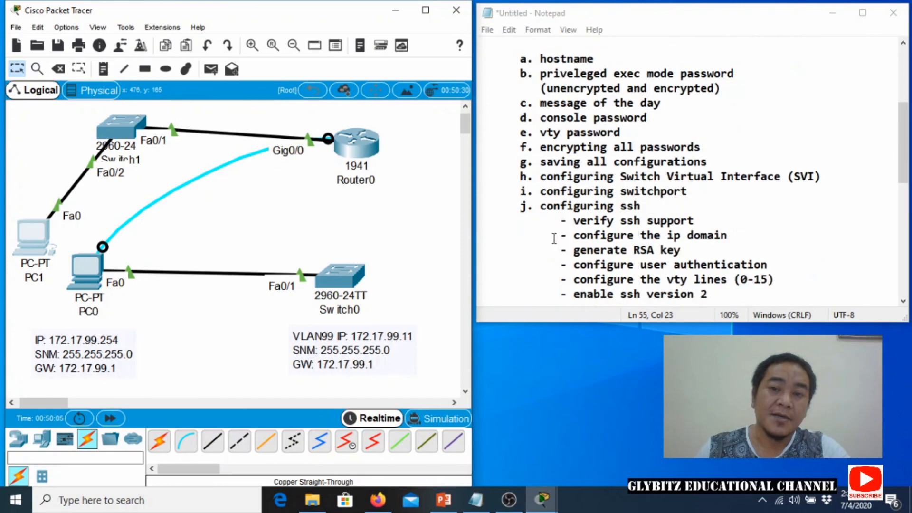
scroll(554, 239, "down", 1)
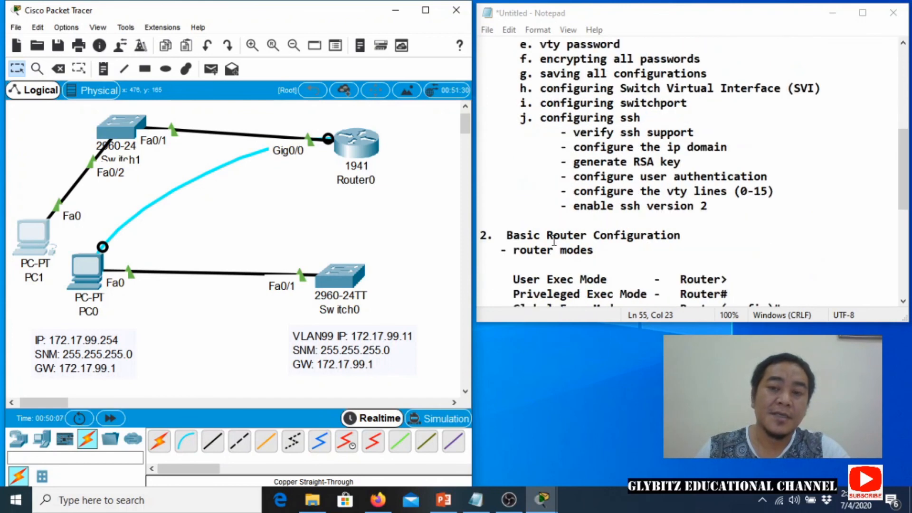
scroll(554, 239, "up", 2)
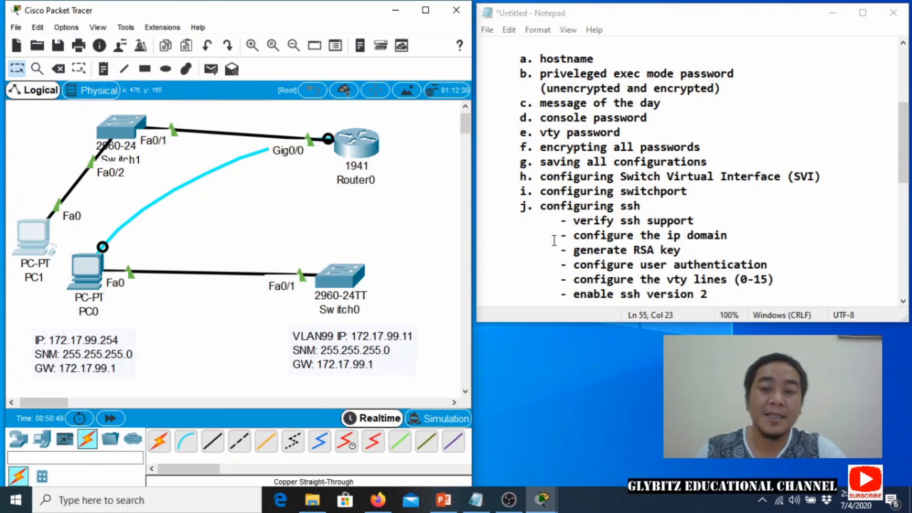
scroll(570, 265, "down", 9)
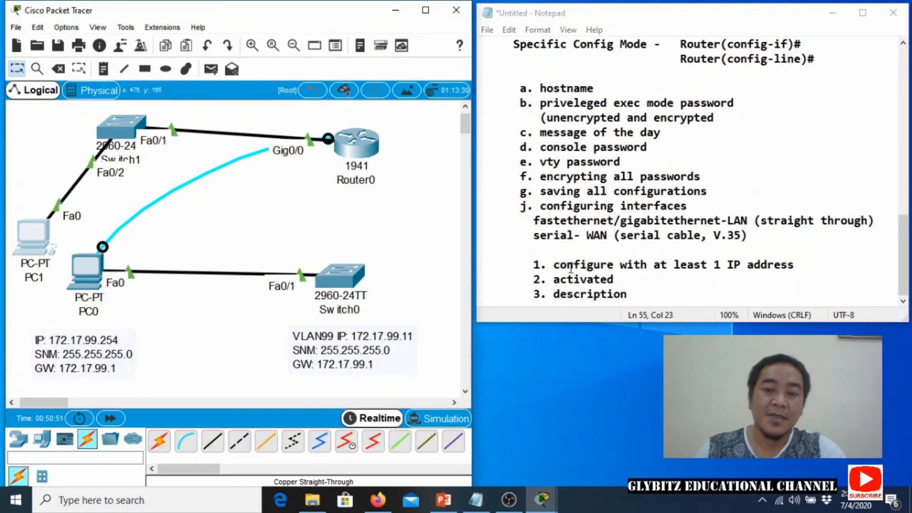